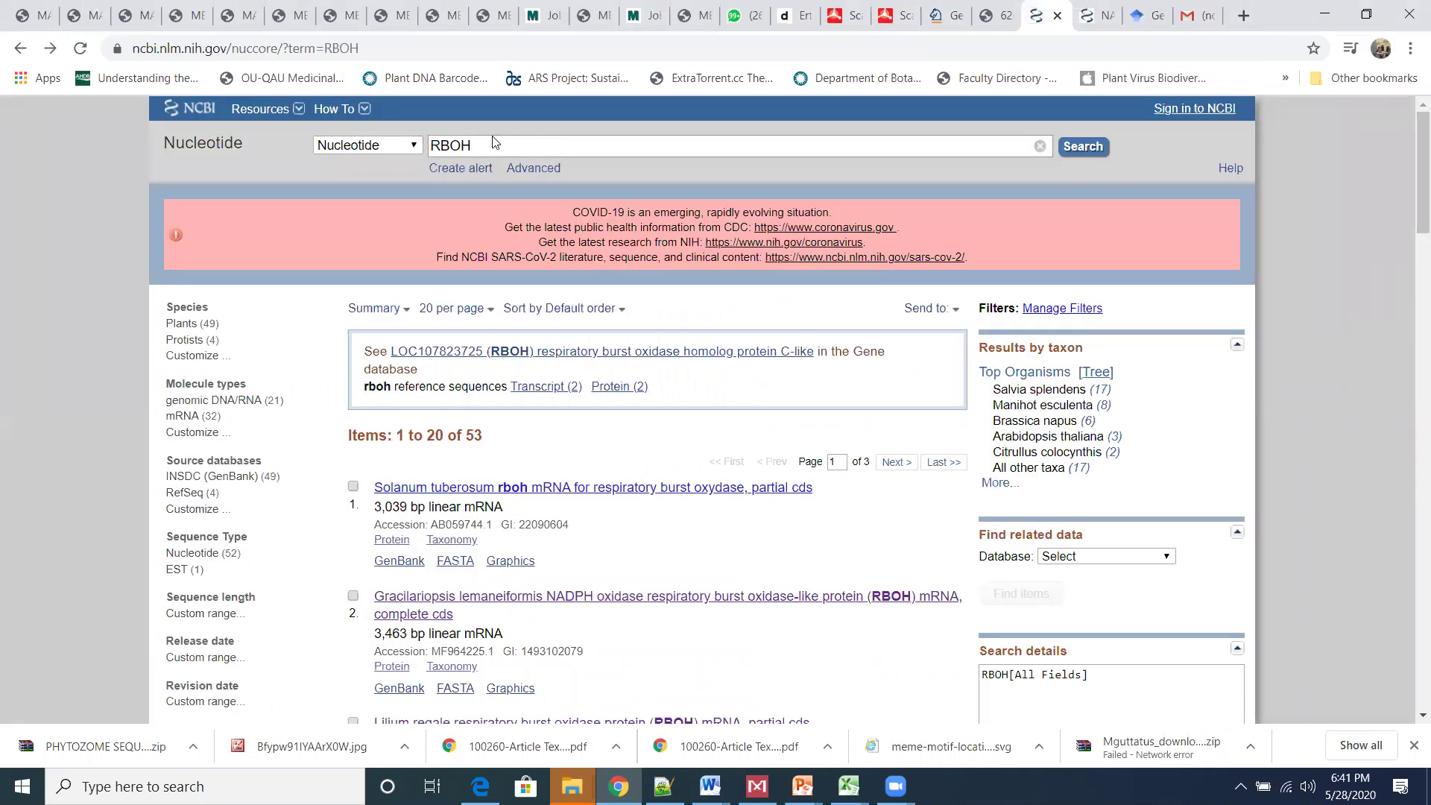
- Search the Nucleotide database for "RBOH Arabidopsis" and open the Arabidopsis thaliana respiratory burst oxidase protein F (RBOH F) mRNA record
type("Arabidopsis")
key("Return")
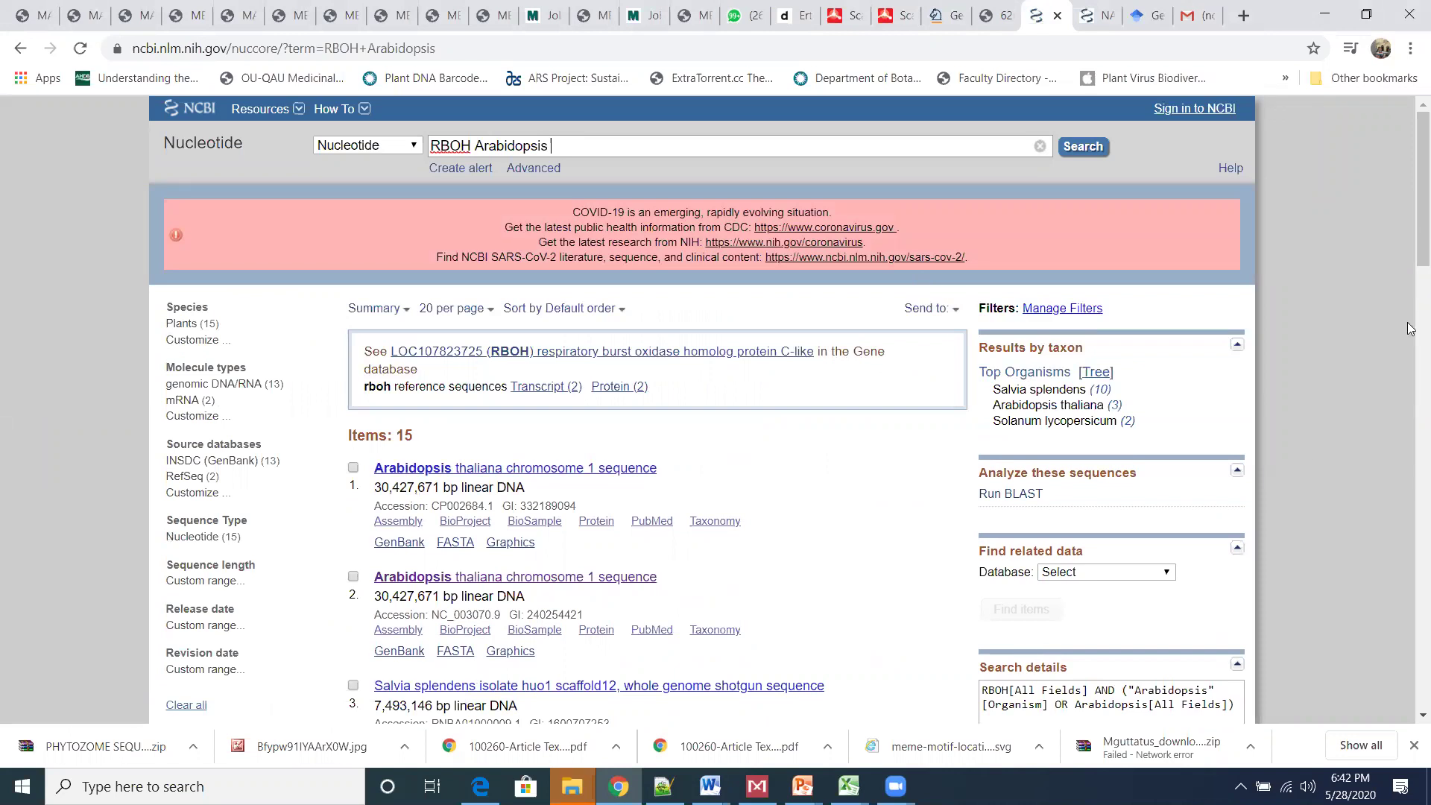
scroll(1411, 328, "down", 5)
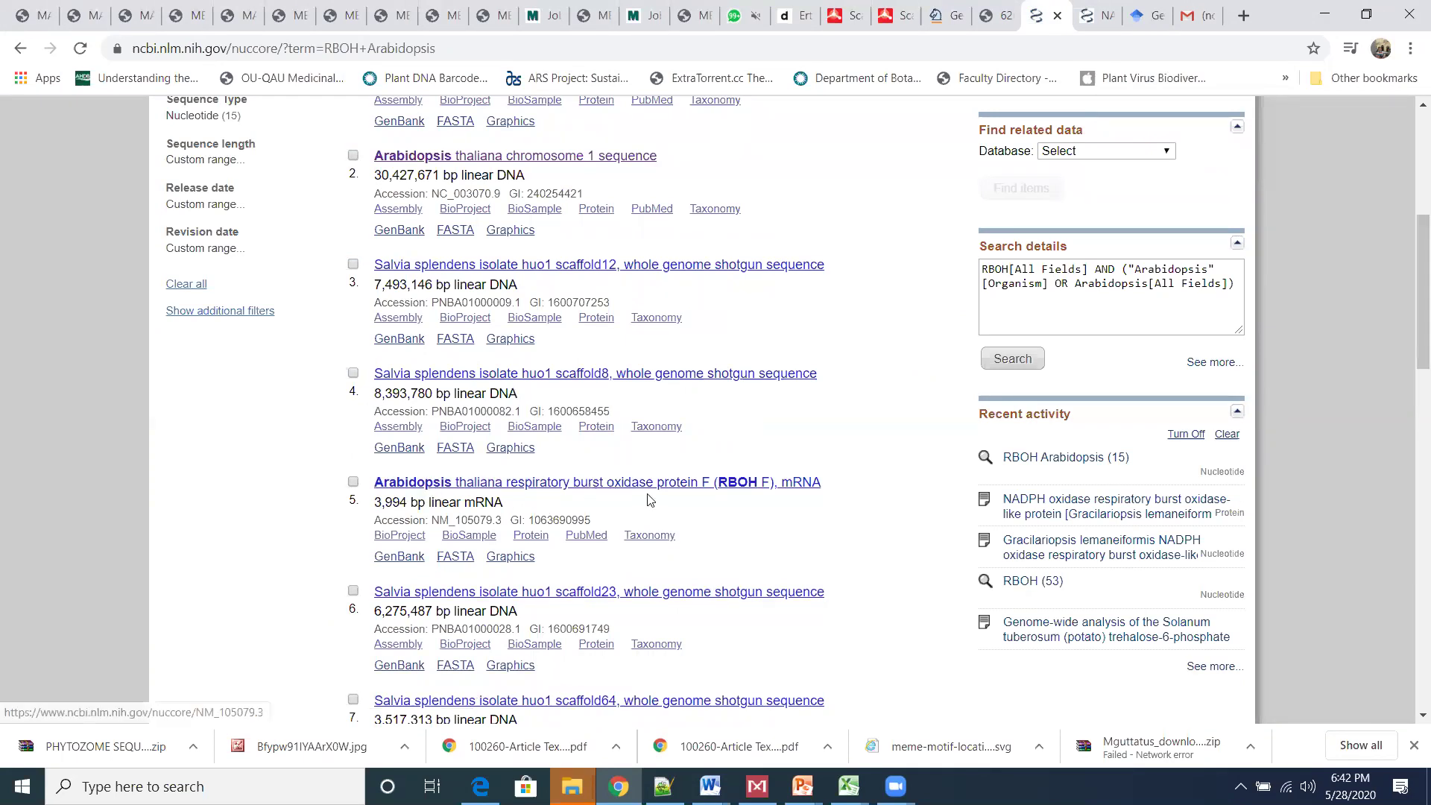
left_click(583, 493)
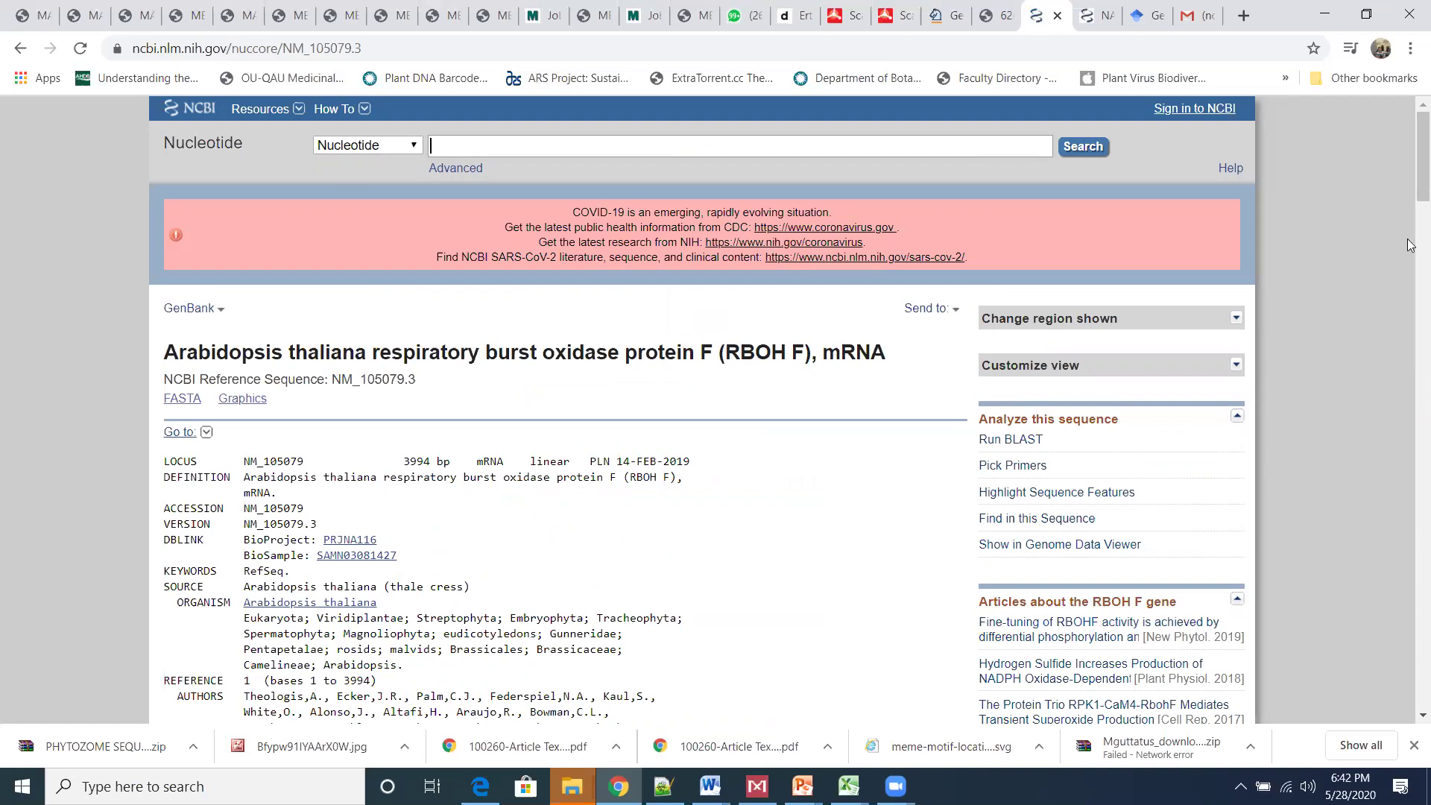
- Examine the RBOH F mRNA record's CDS annotation, gene name, protein ID, translation and ORIGIN nucleotide sequence
scroll(1409, 448, "down", 10)
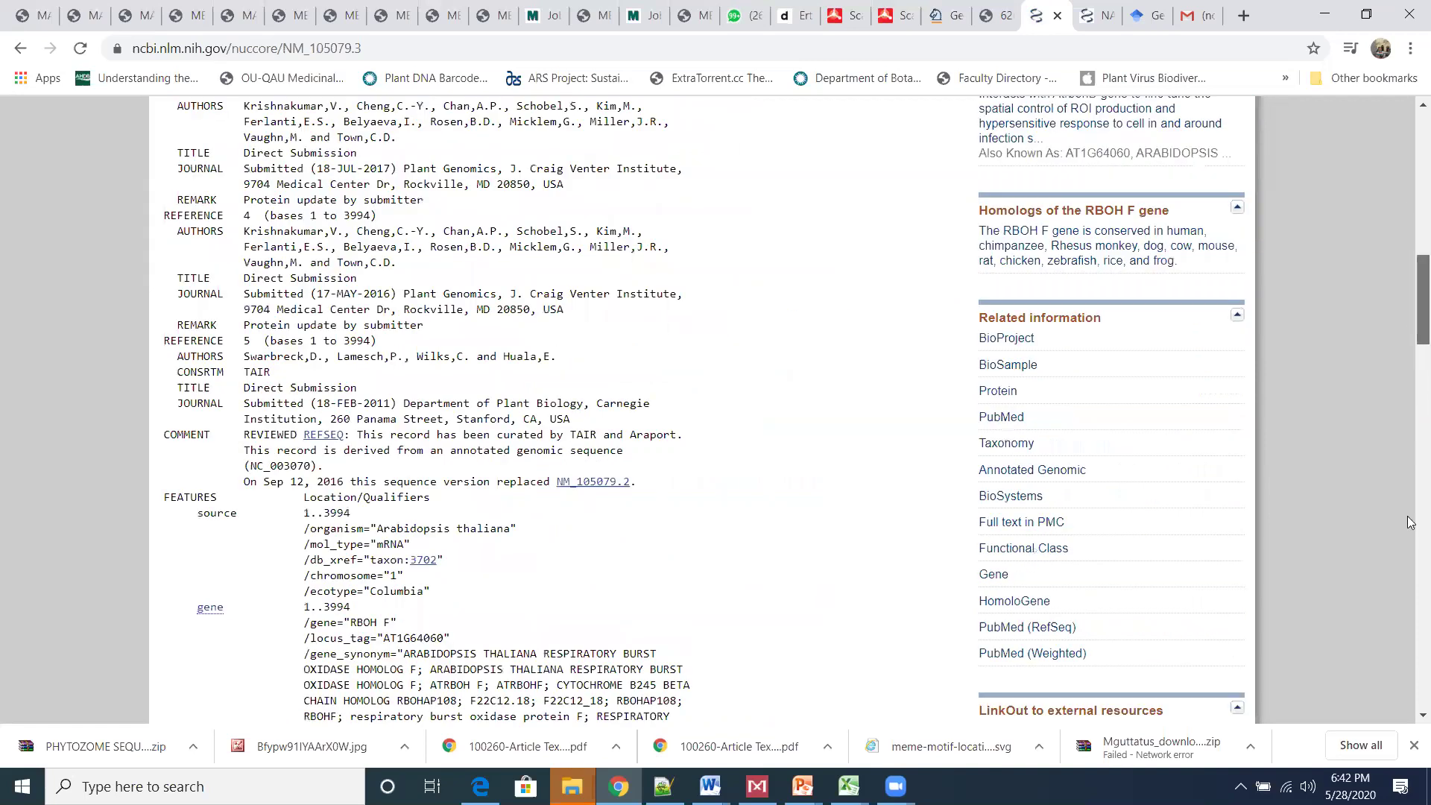
scroll(1410, 484, "down", 10)
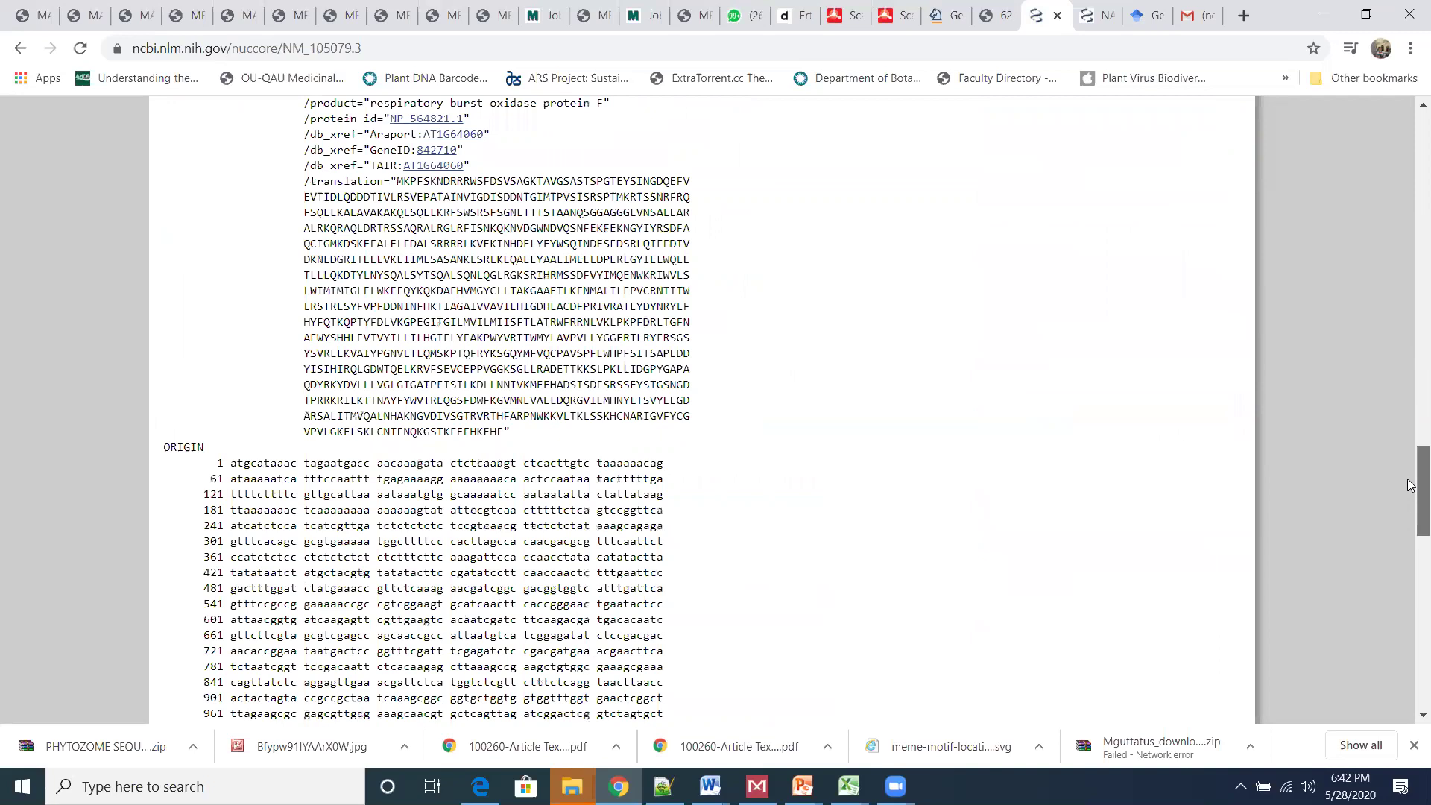
scroll(1410, 485, "up", 3)
scroll(1410, 578, "down", 10)
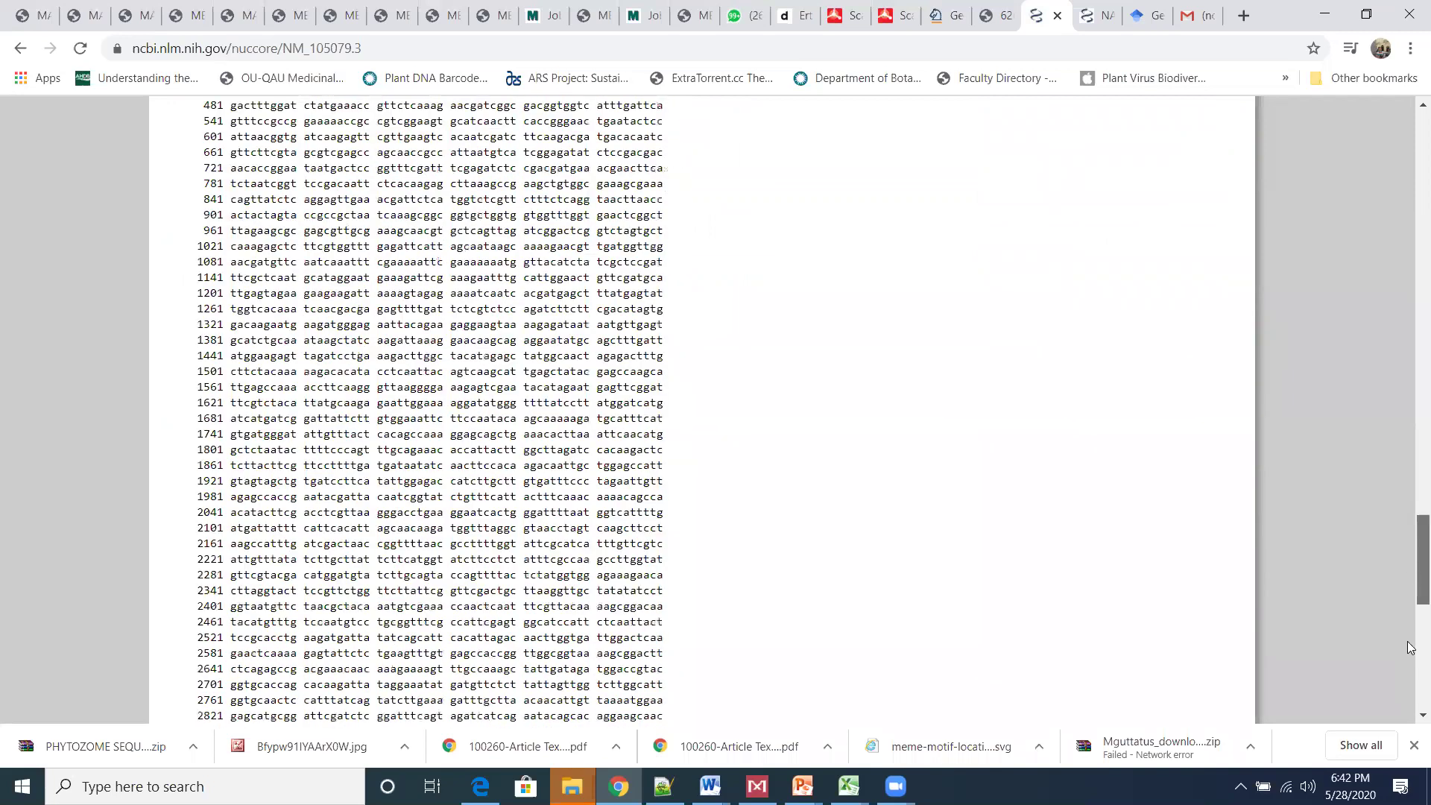
scroll(1410, 647, "down", 6)
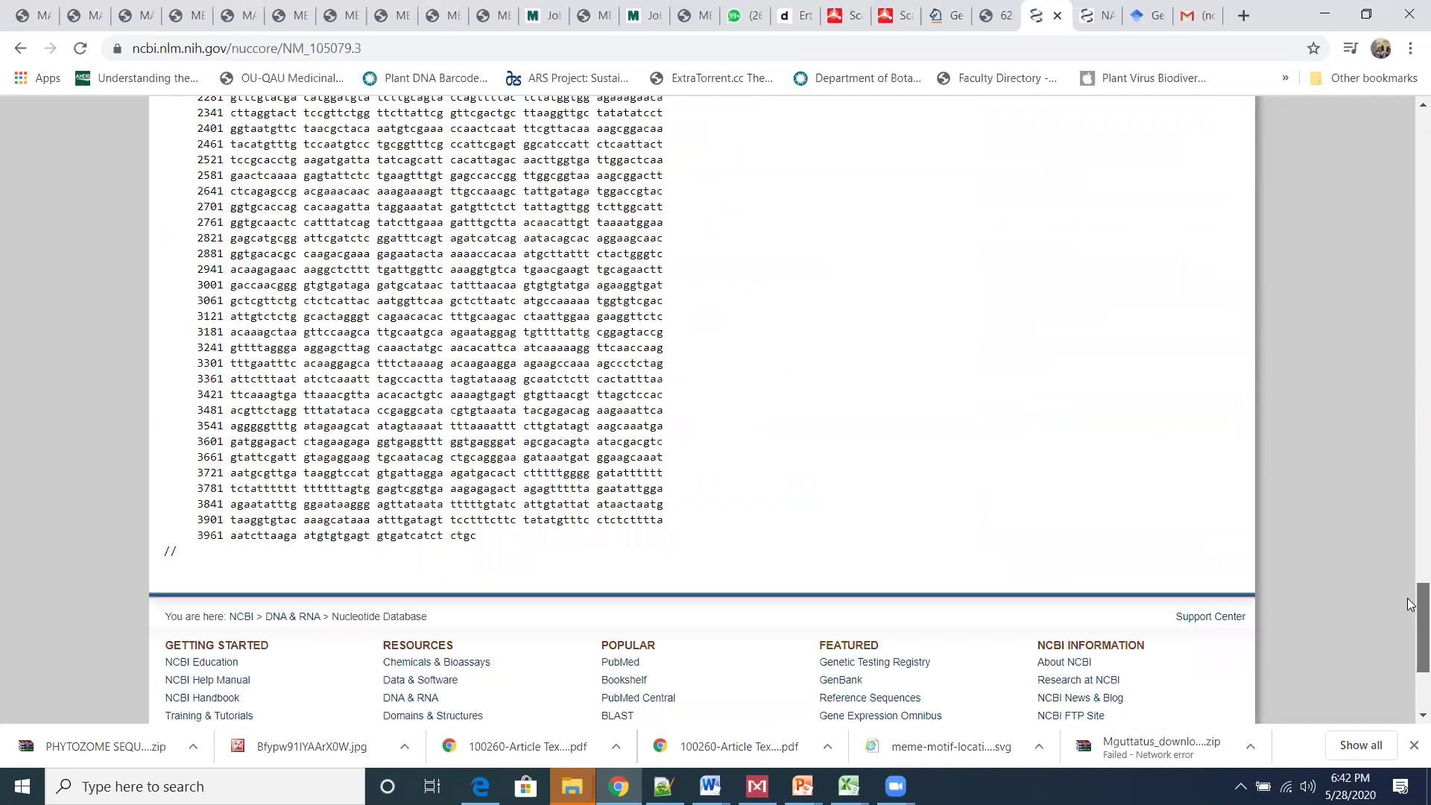
scroll(1410, 461, "up", 15)
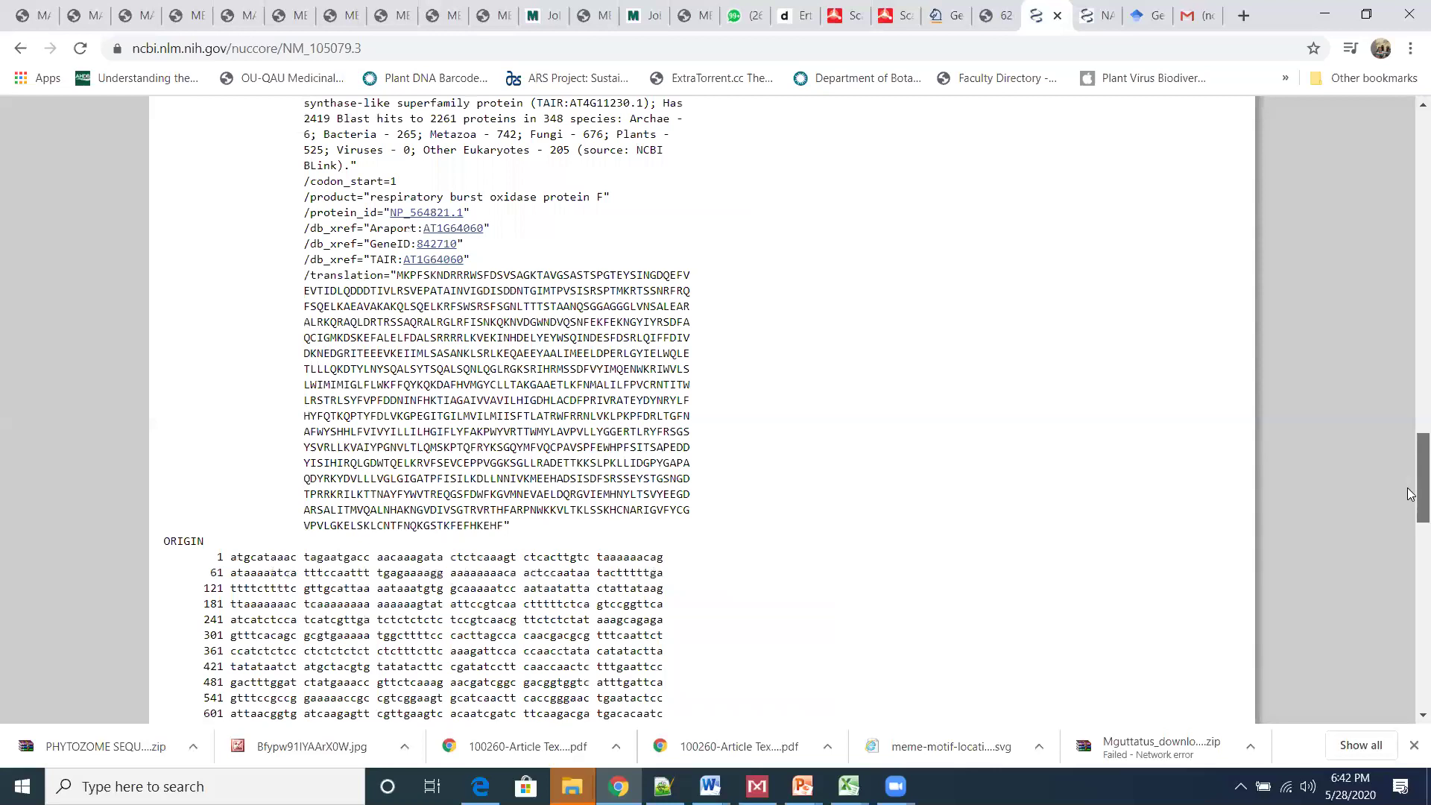
scroll(1410, 494, "up", 1)
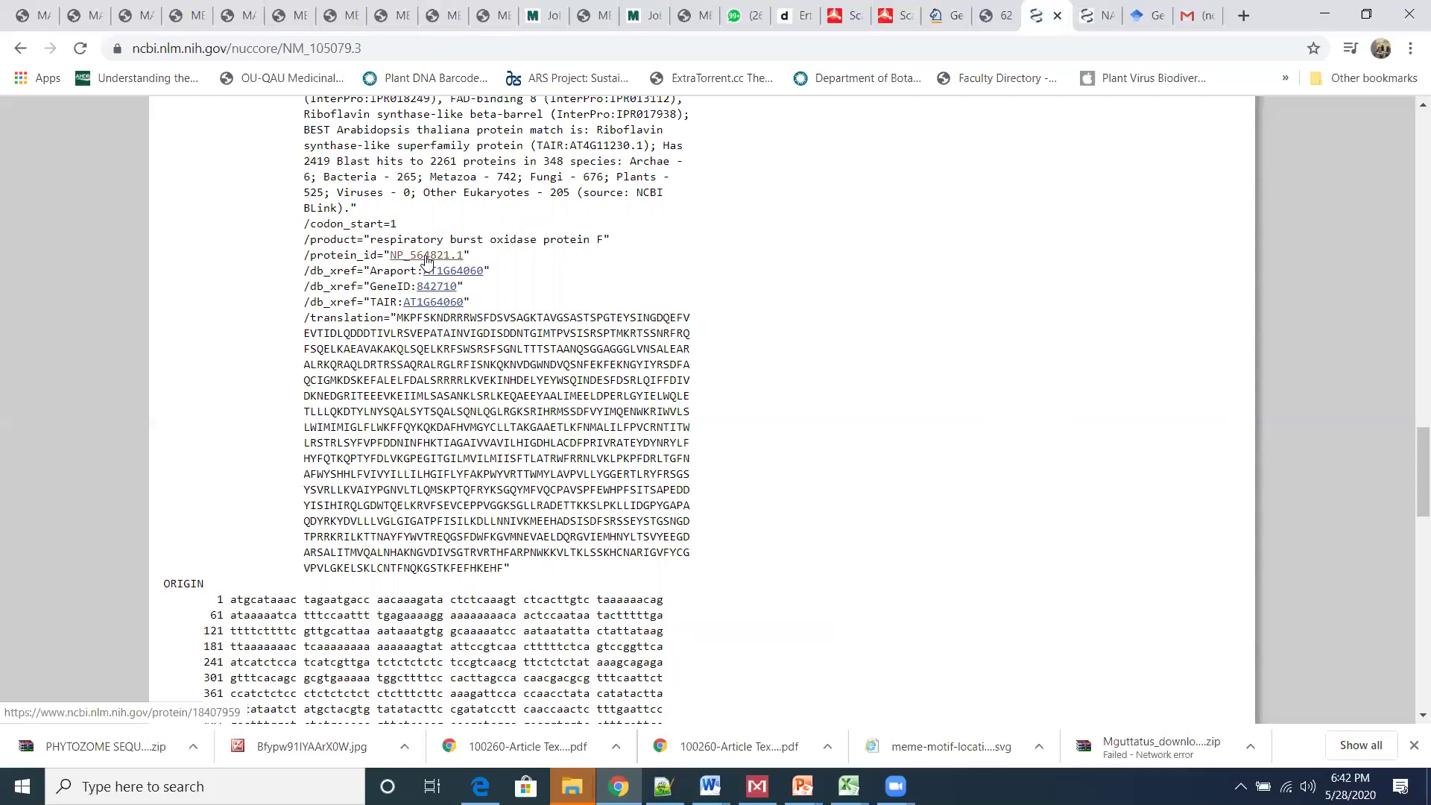
left_click(1410, 425)
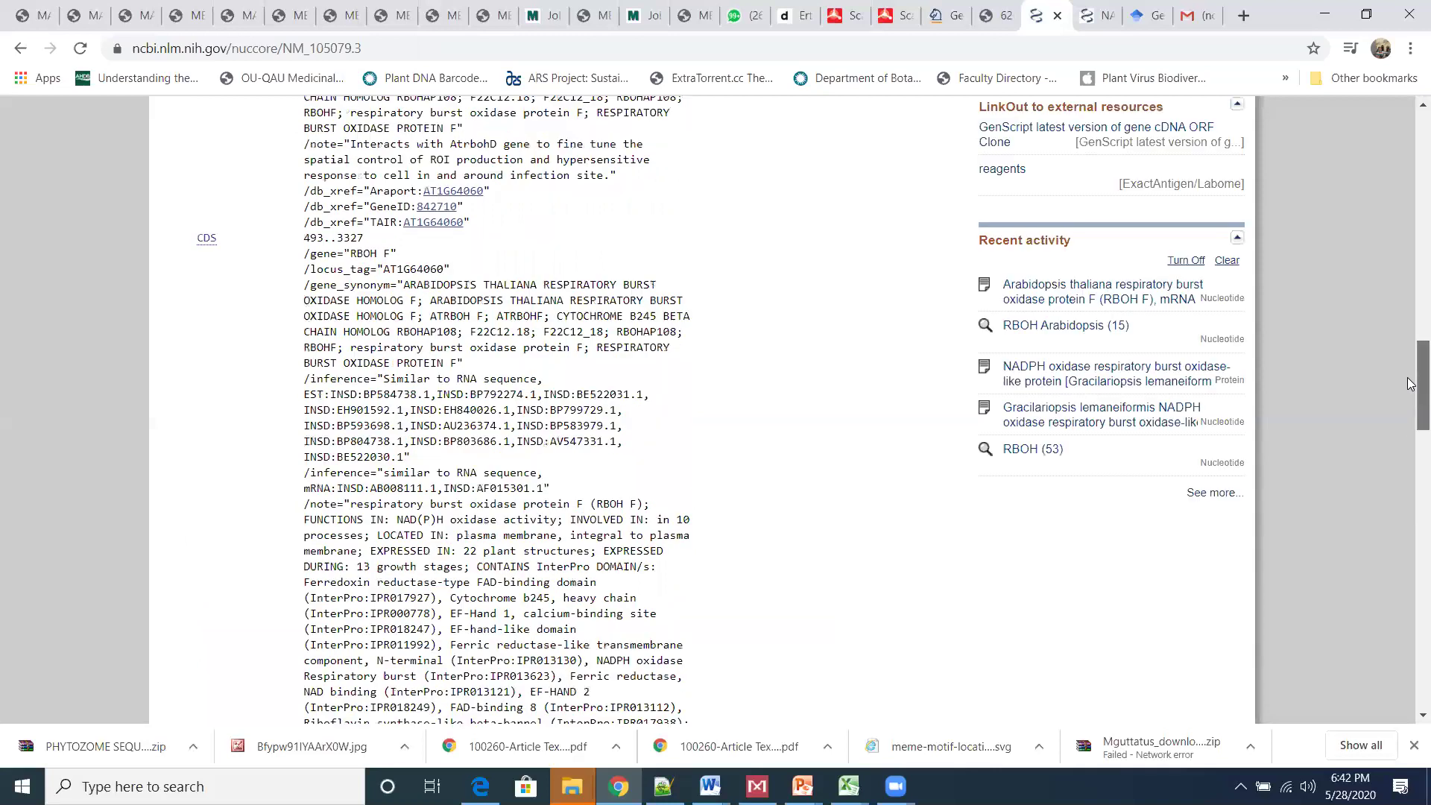
scroll(349, 277, "up", 1)
double_click(357, 292)
left_click(295, 261)
triple_click(378, 261)
left_click_drag(1411, 390, 1412, 473)
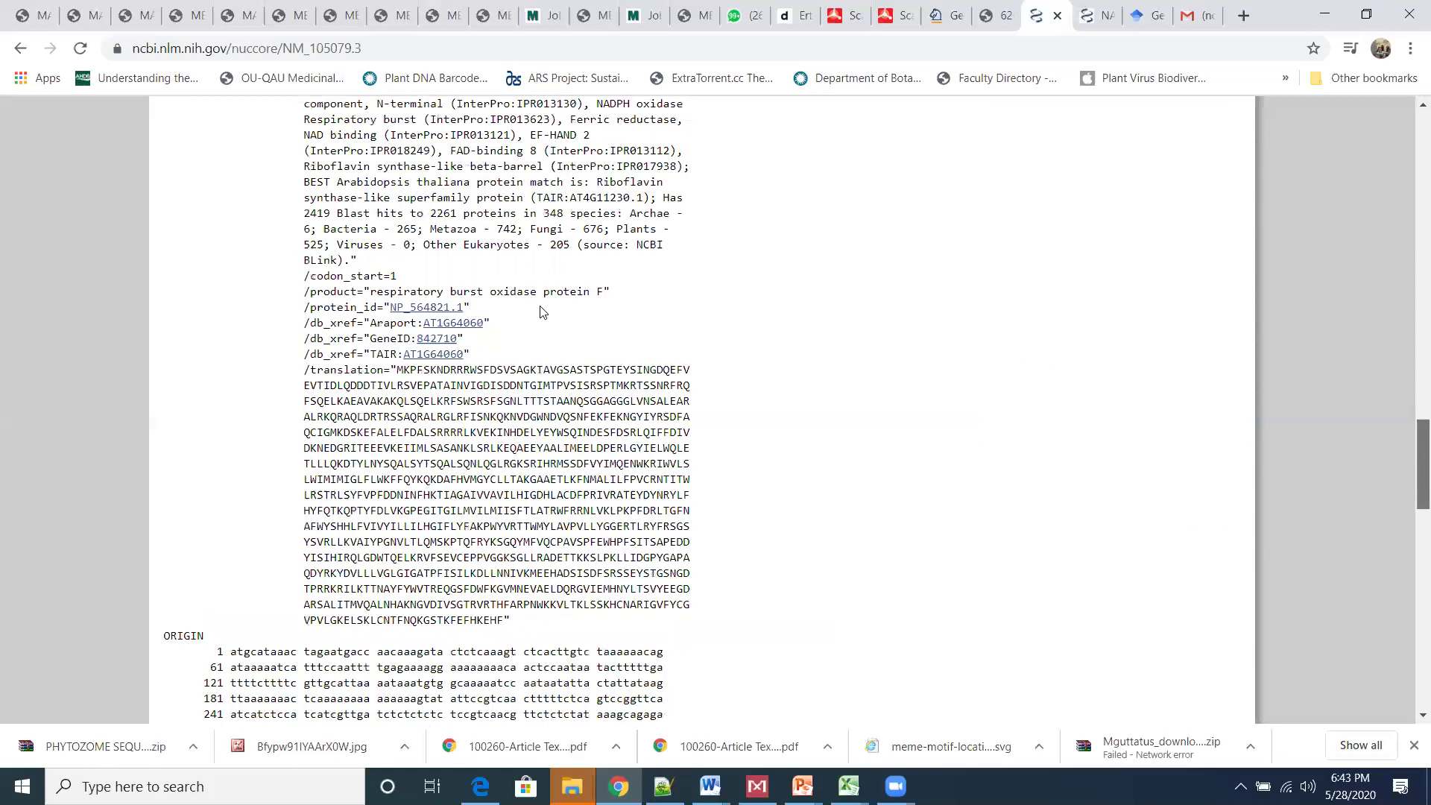
- Open the linked protein record NP_564821.1 and copy its text from the title through the end of the sequence
scroll(542, 312, "down", 1)
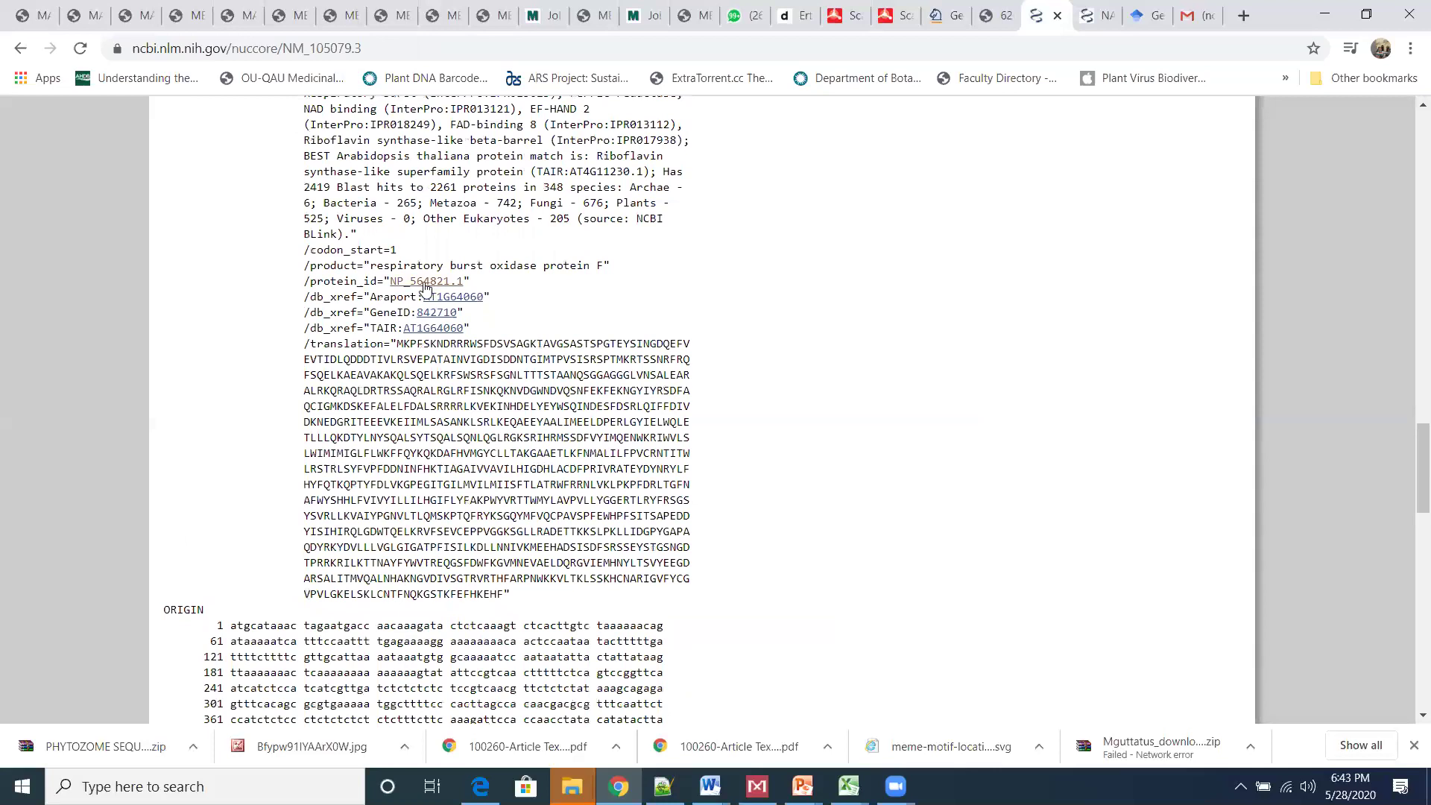
left_click(425, 284)
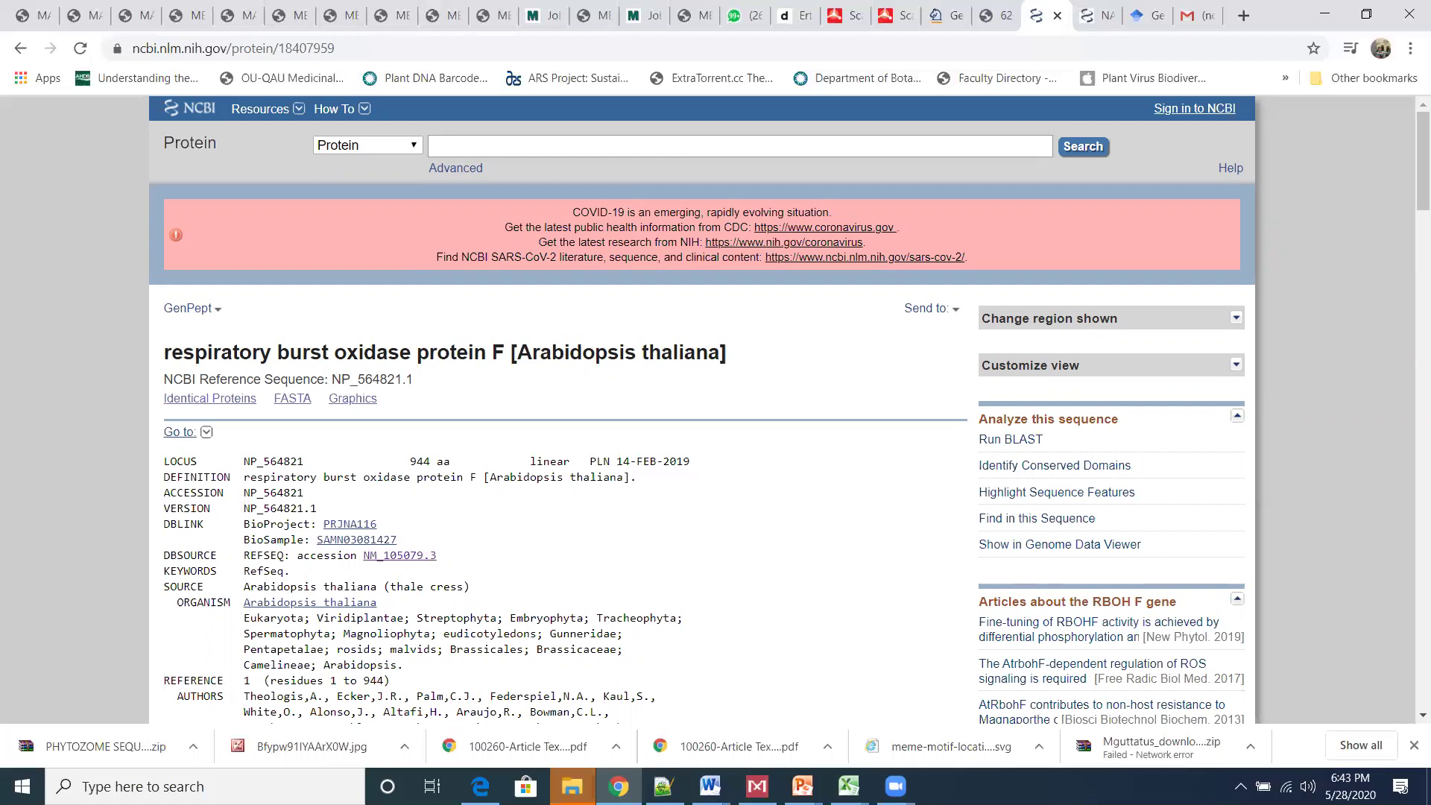
key("End")
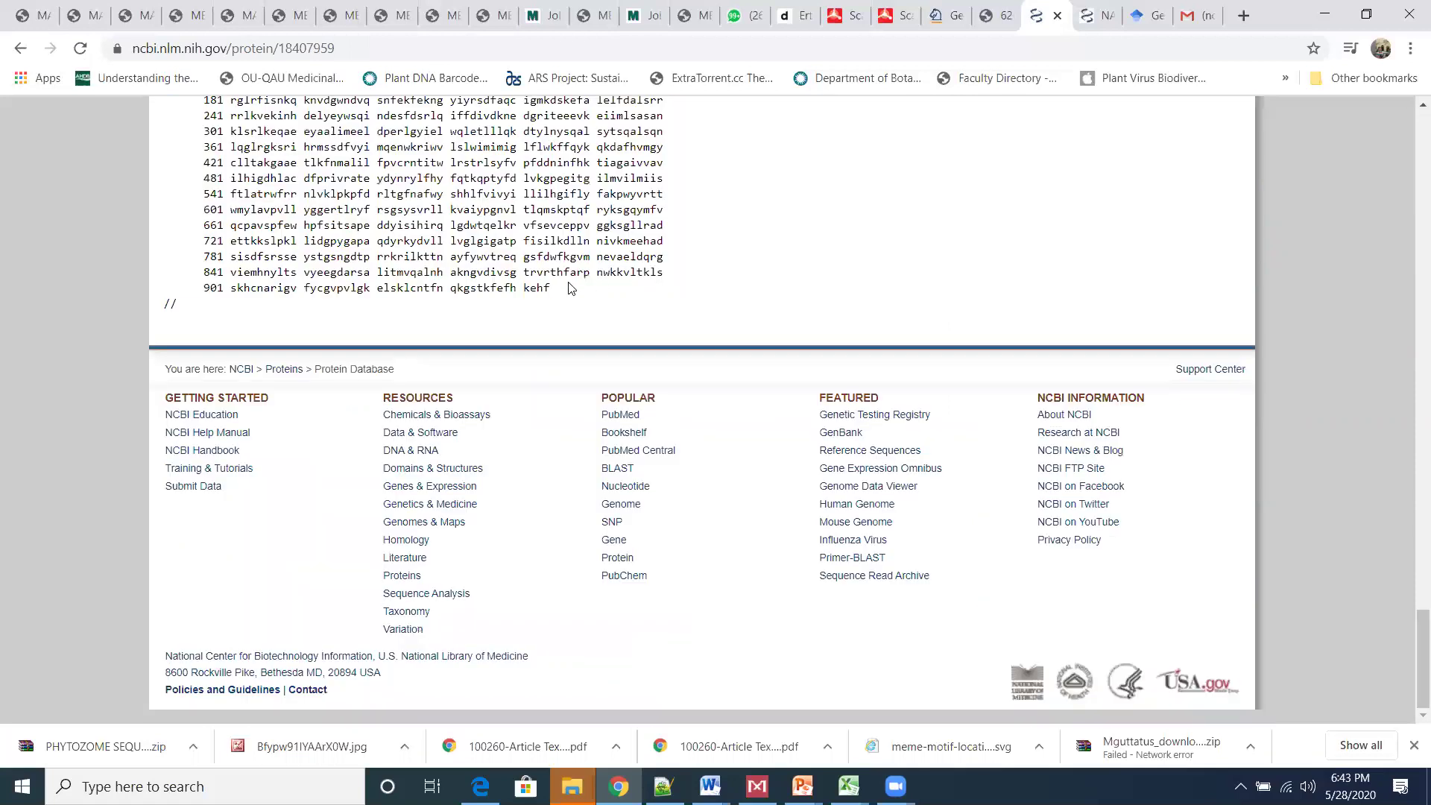
left_click(572, 288, "shift")
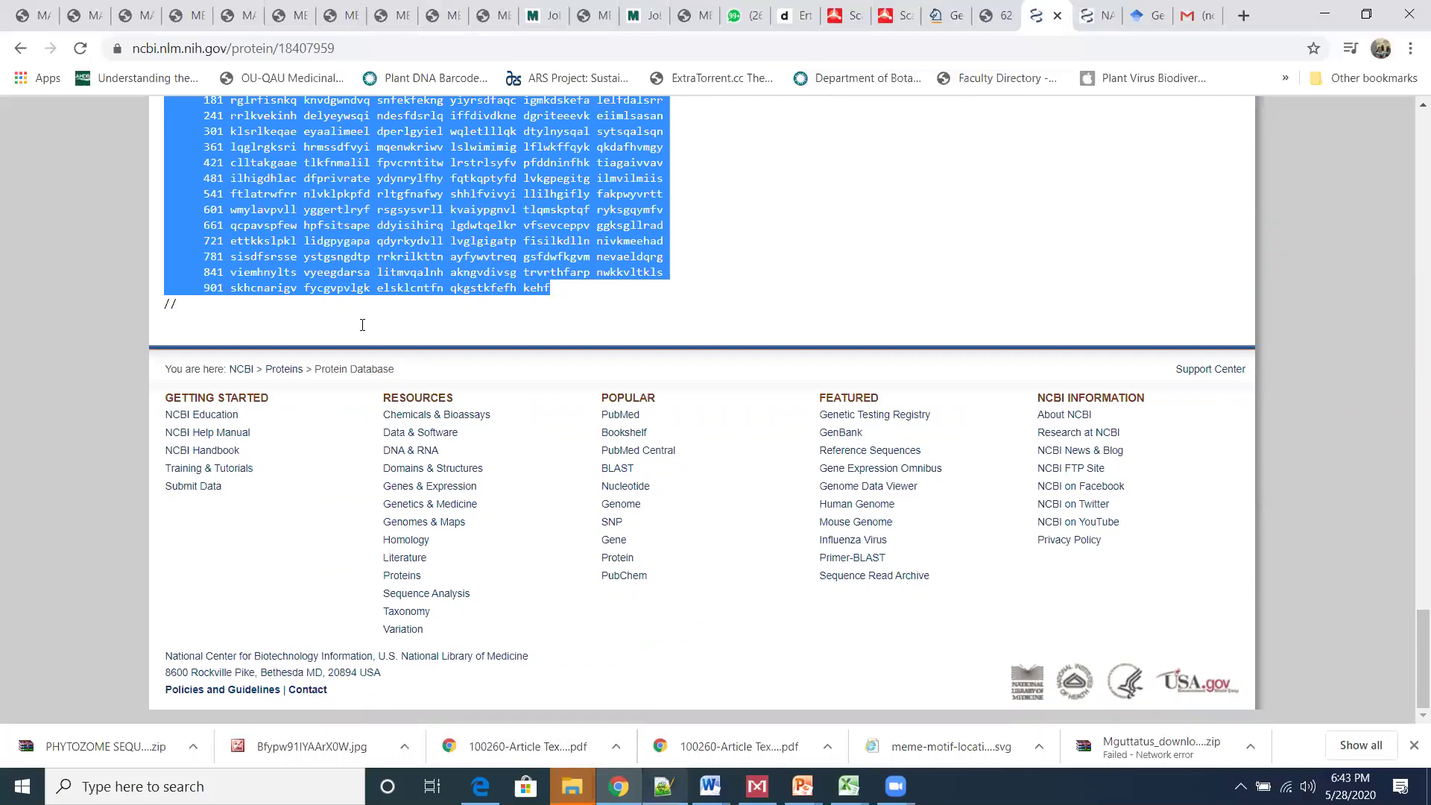
- Switch to Notepad++ and paste the copied protein record into a new document
key("alt+Tab")
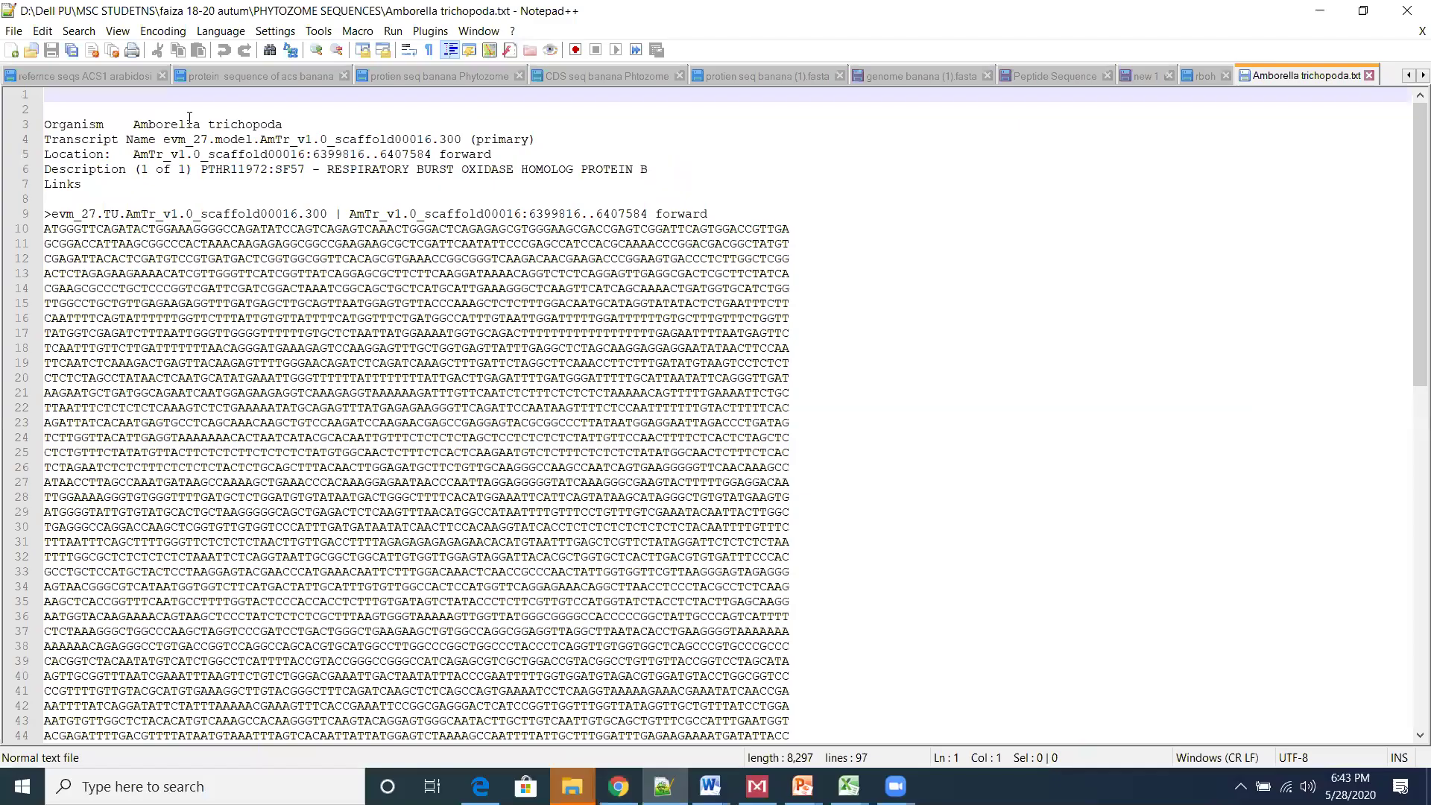
left_click(12, 51)
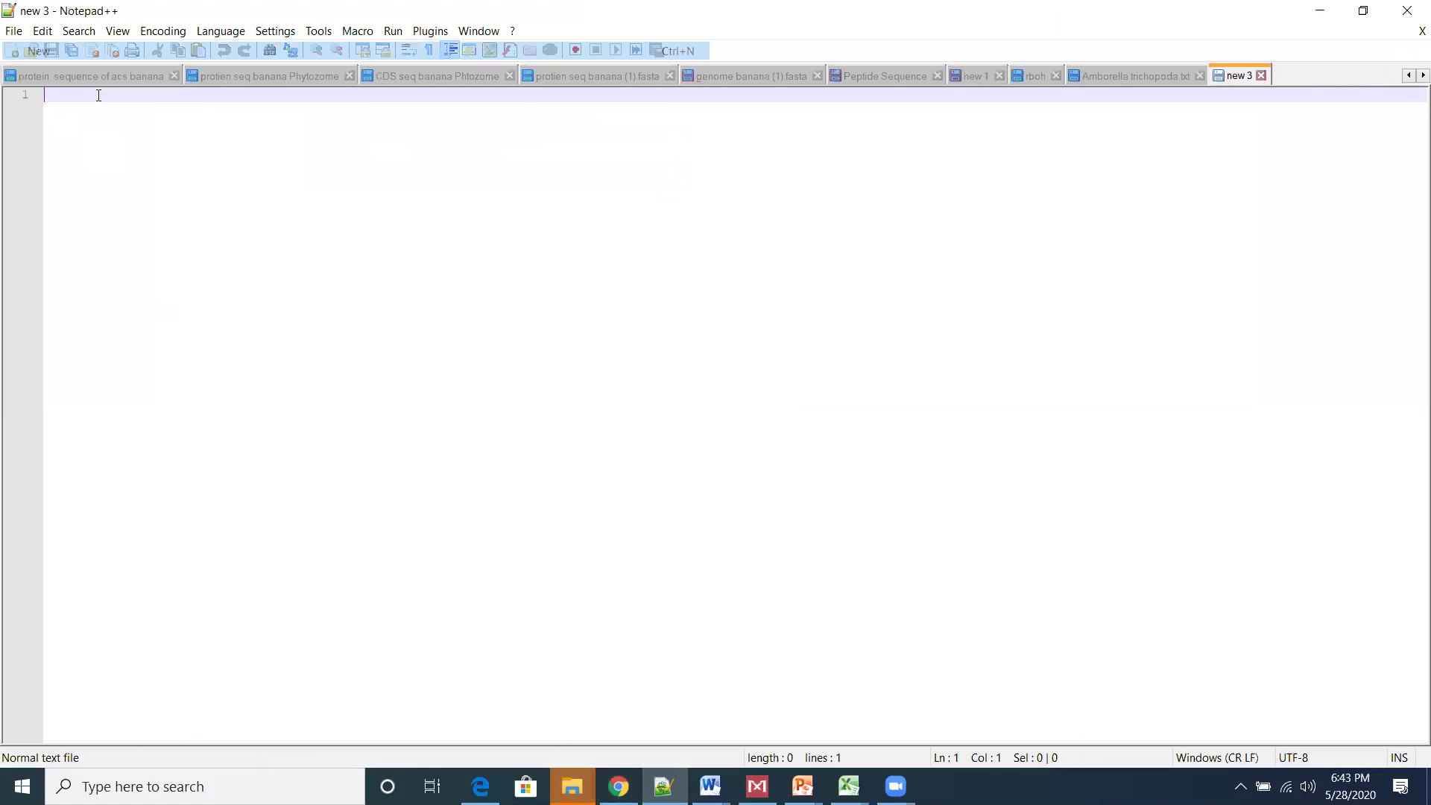
key("ctrl+v")
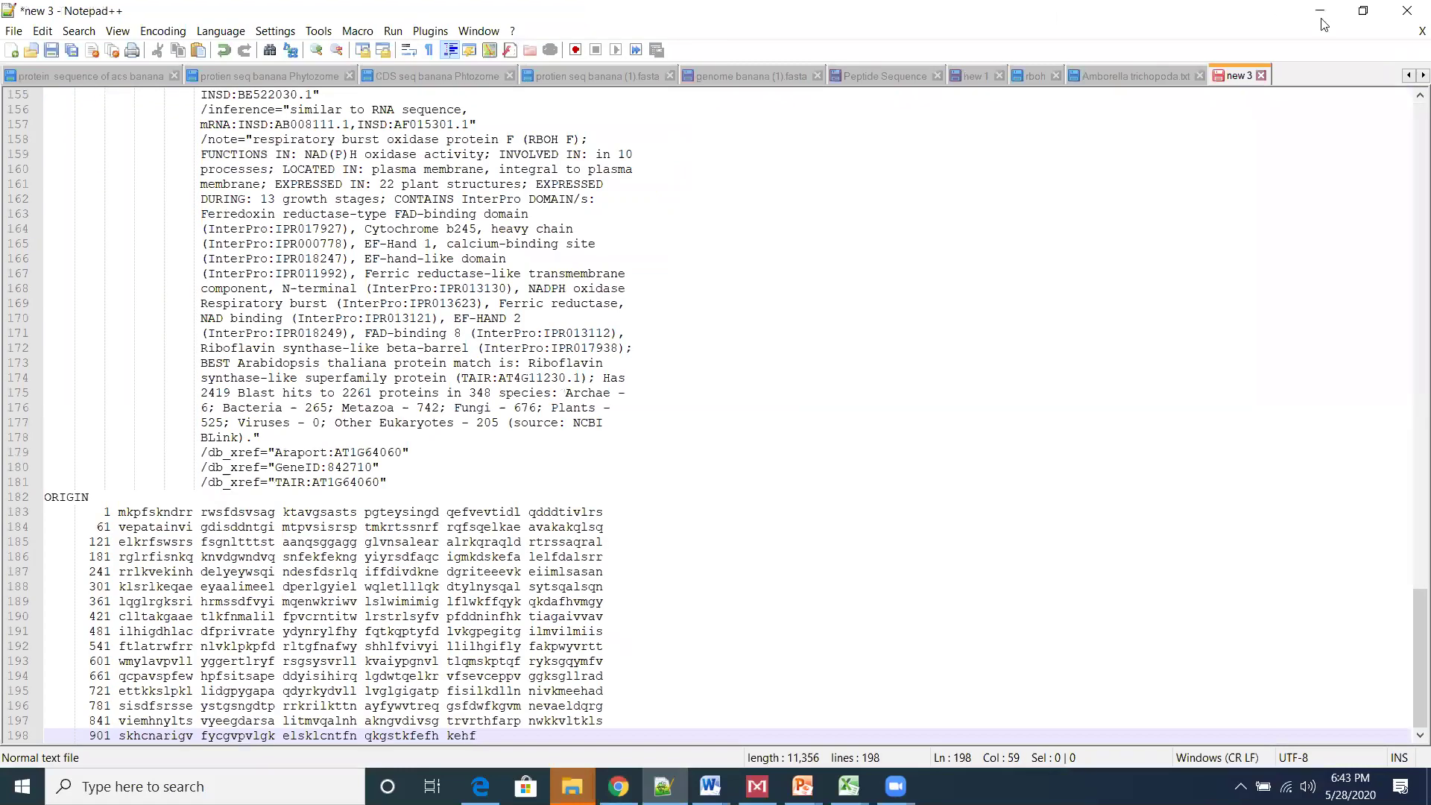
- Return to Chrome and display the respiratory burst oxidase protein F record in FASTA format
key("alt+Tab")
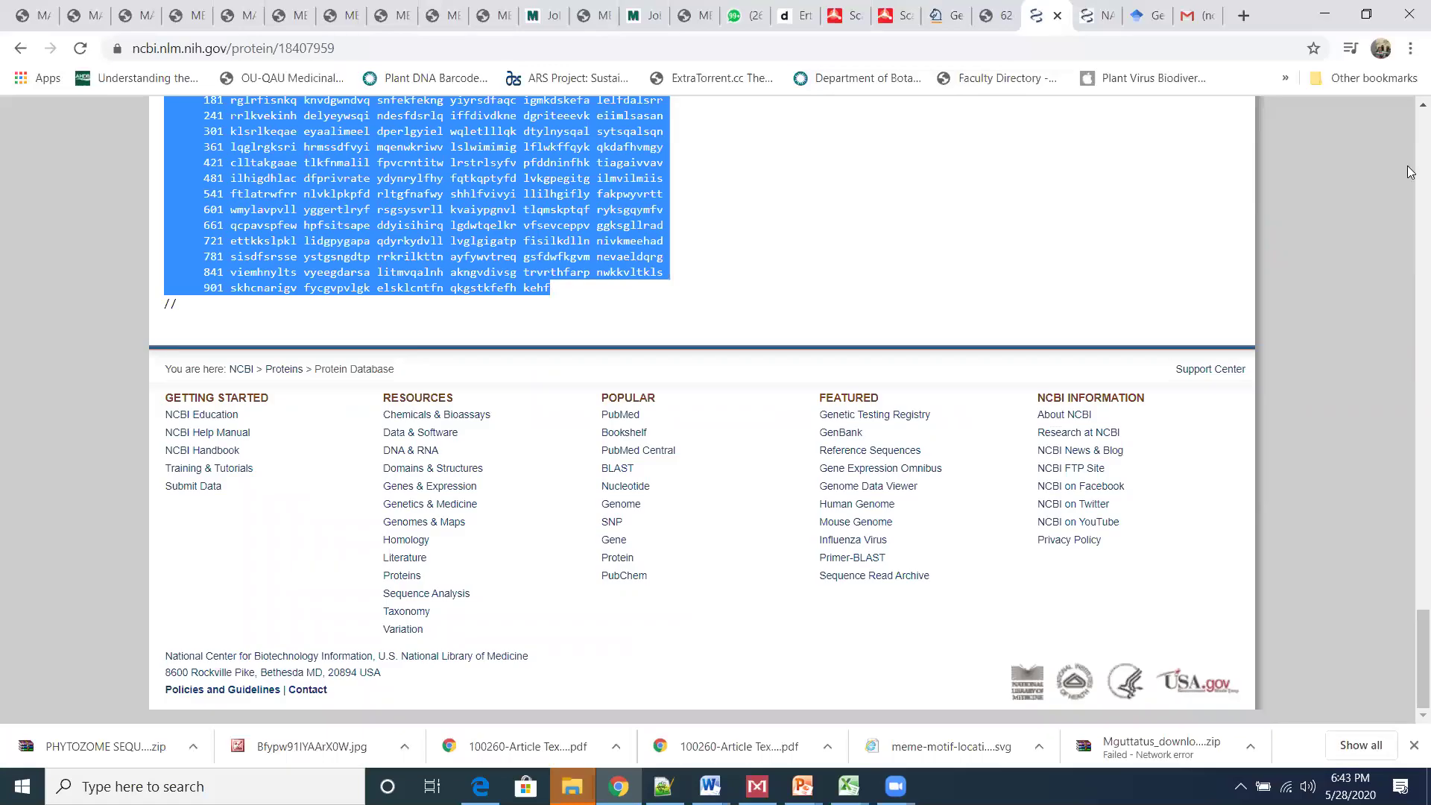
scroll(1411, 173, "up", 20)
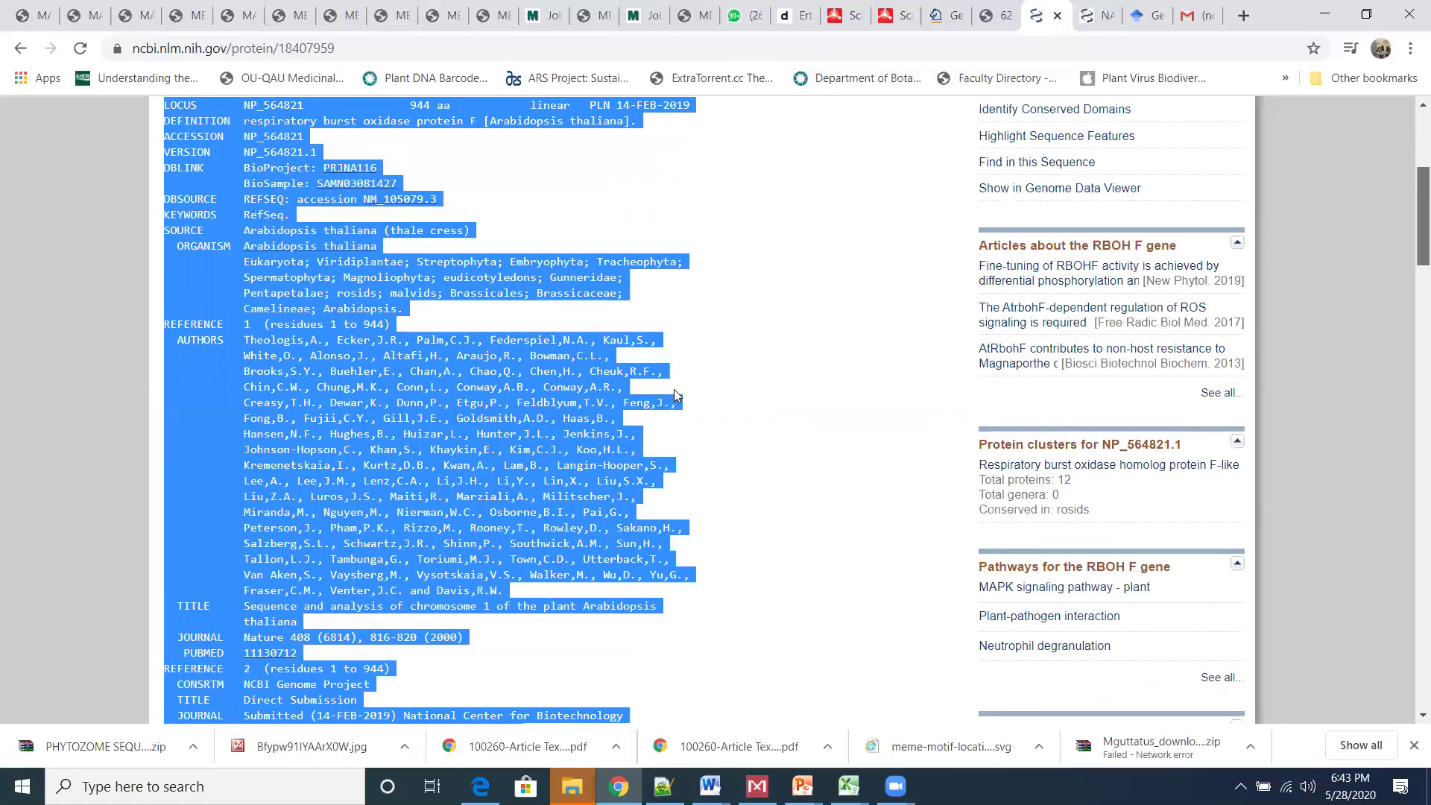
scroll(674, 395, "up", 5)
left_click(292, 406)
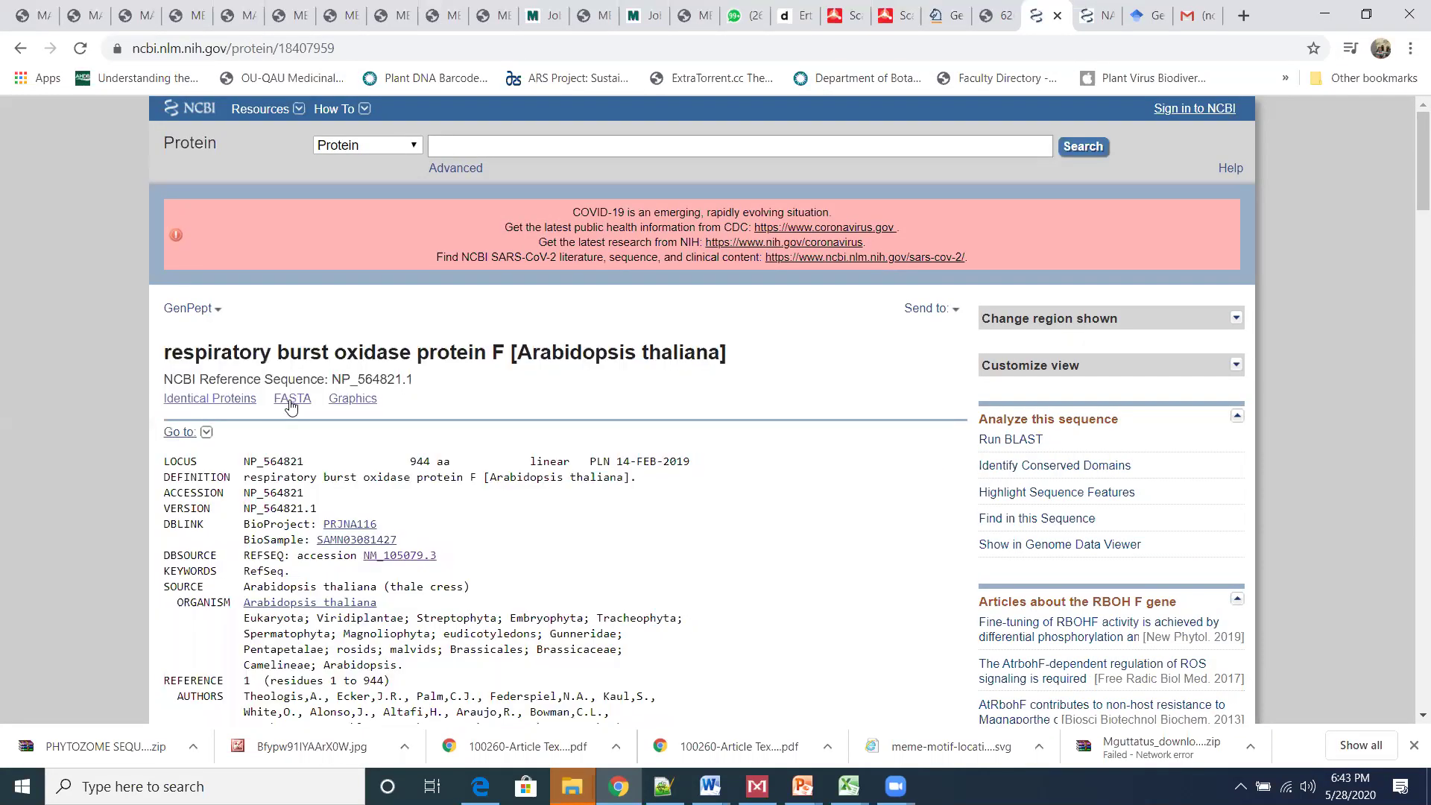
left_click(292, 406)
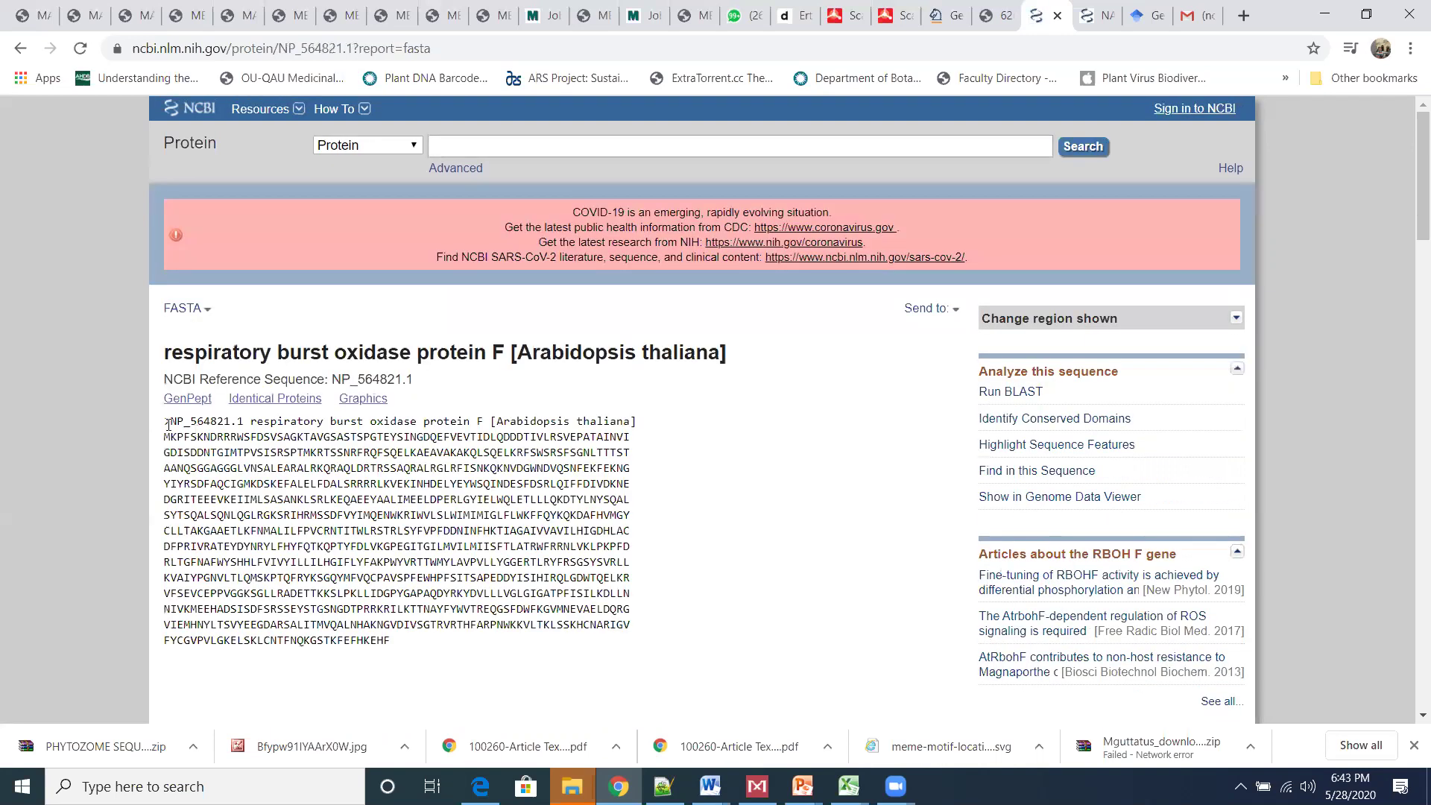
- Copy the whole FASTA entry of NP_564821.1, including its header line
left_click_drag(164, 421, 396, 641)
right_click(338, 563)
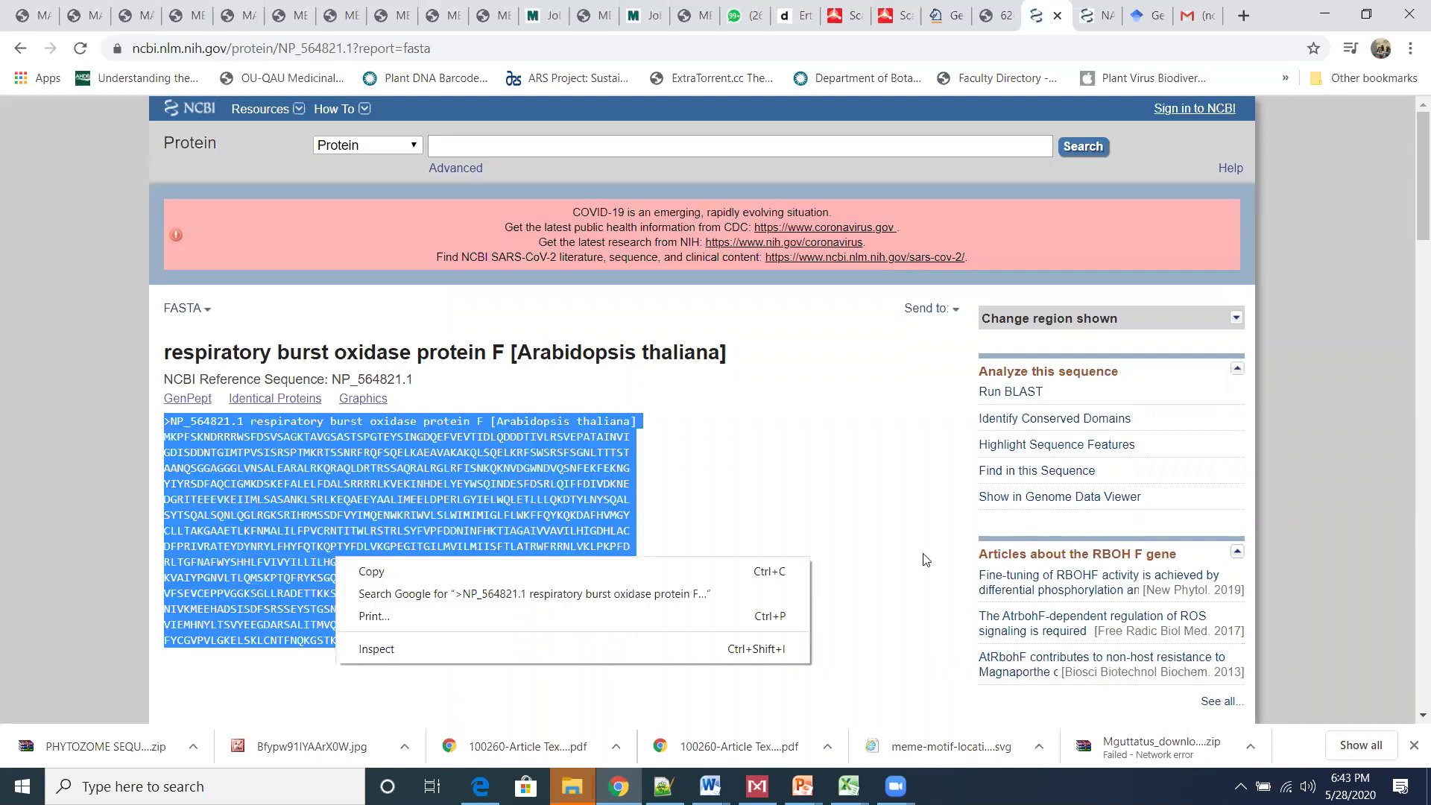
left_click(363, 571)
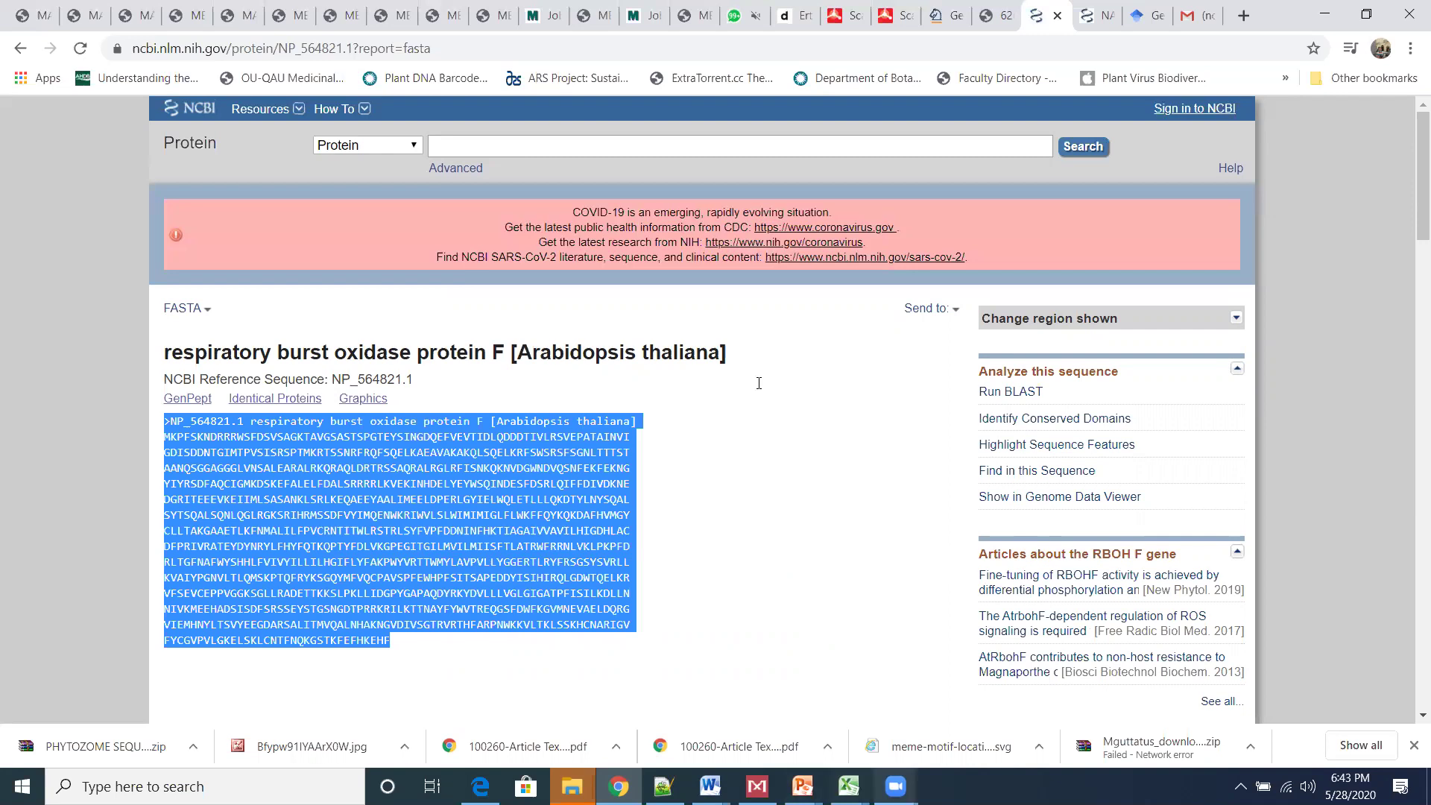
- In the new Notepad++ document, insert three blank lines above the pasted record and paste the FASTA entry at the very beginning
key("alt+Tab")
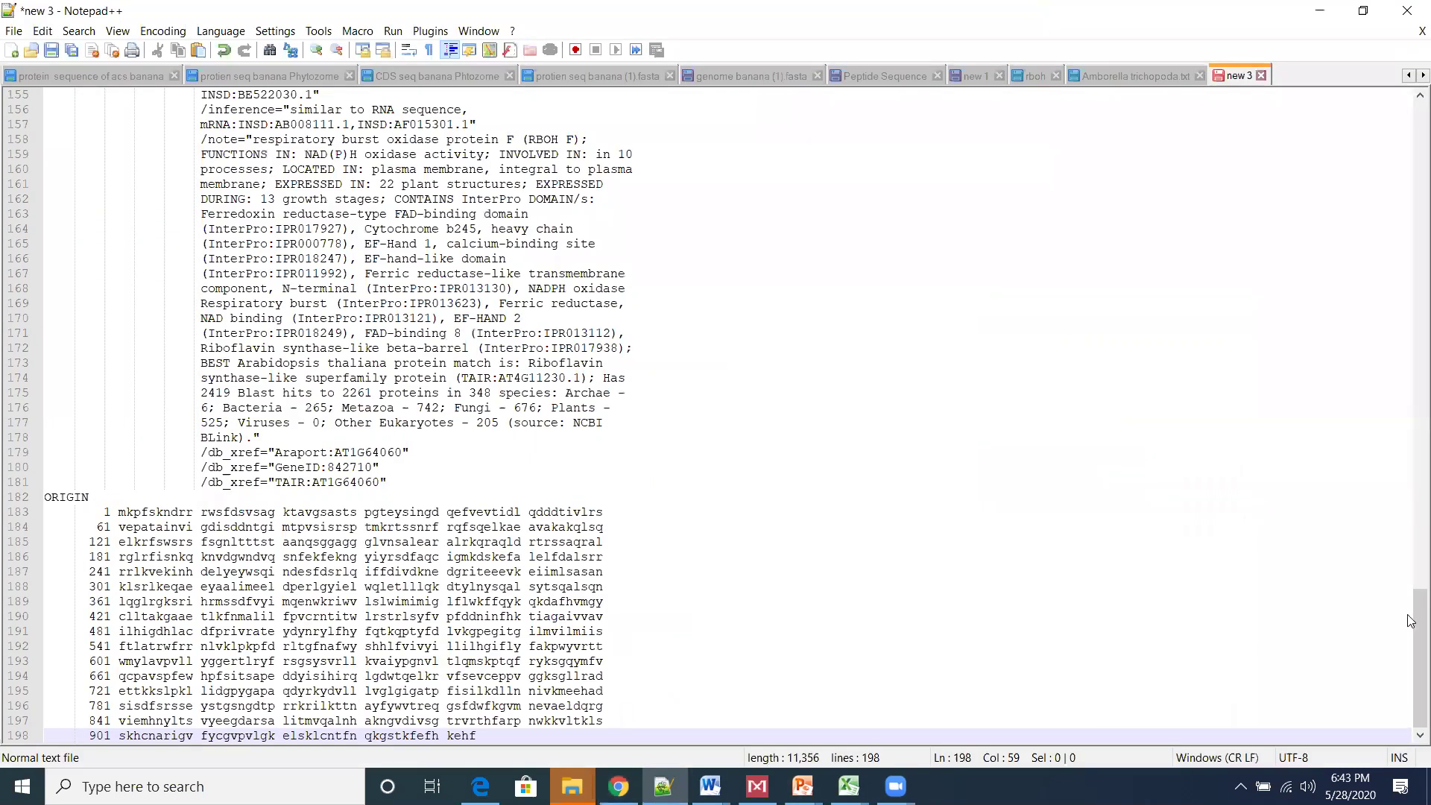
scroll(97, 123, "up", 20)
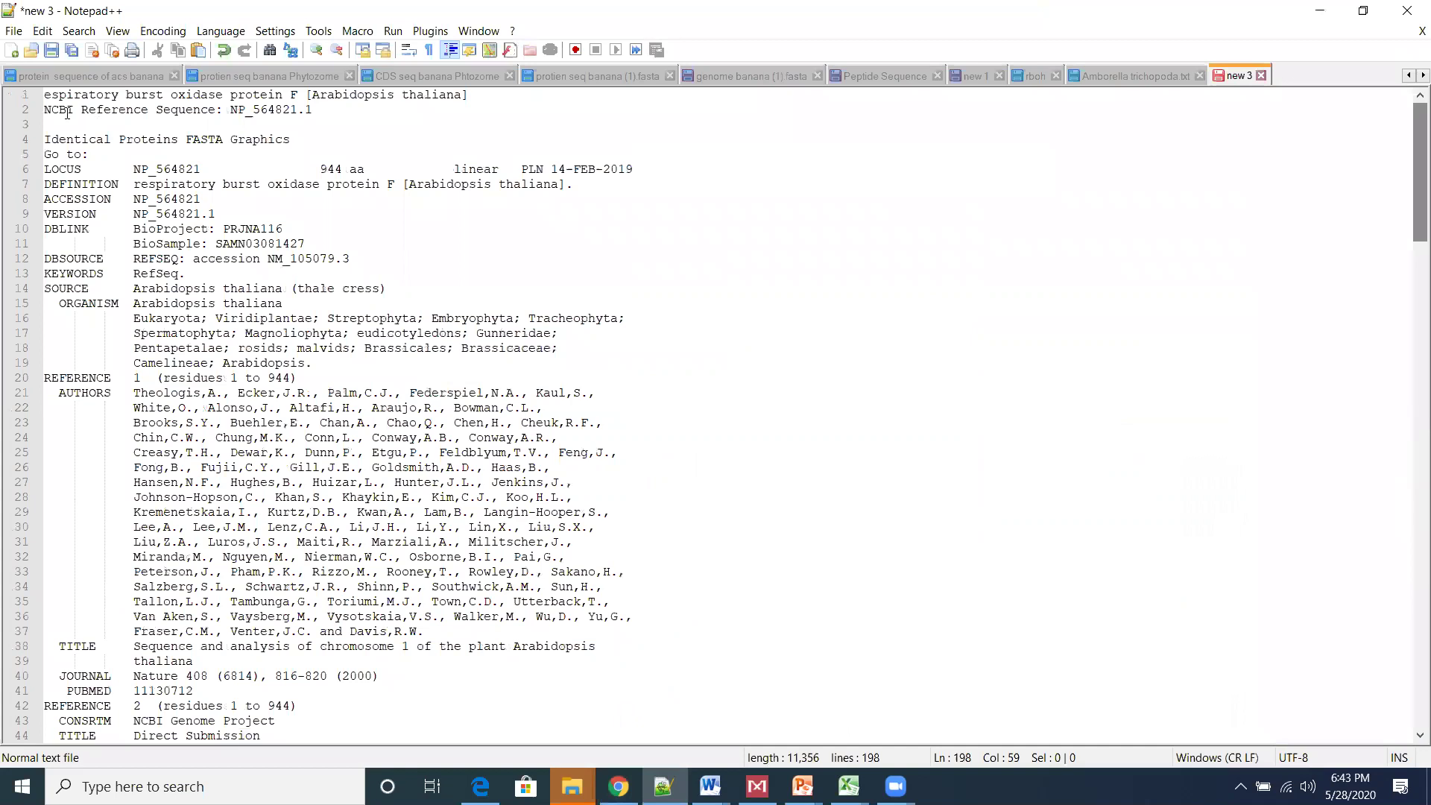
left_click(46, 99)
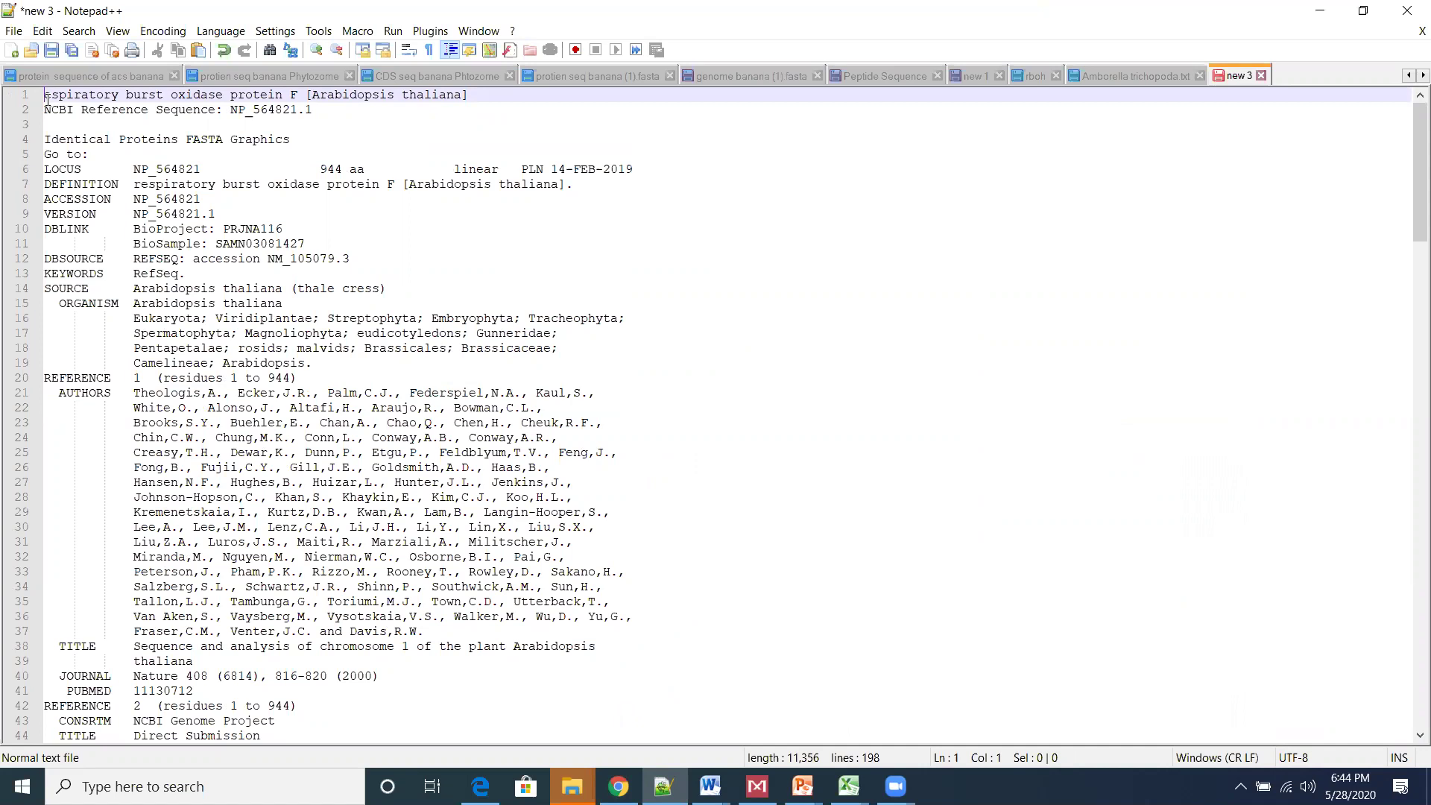
key("Return")
key("Return")
key("Return")
left_click(48, 99)
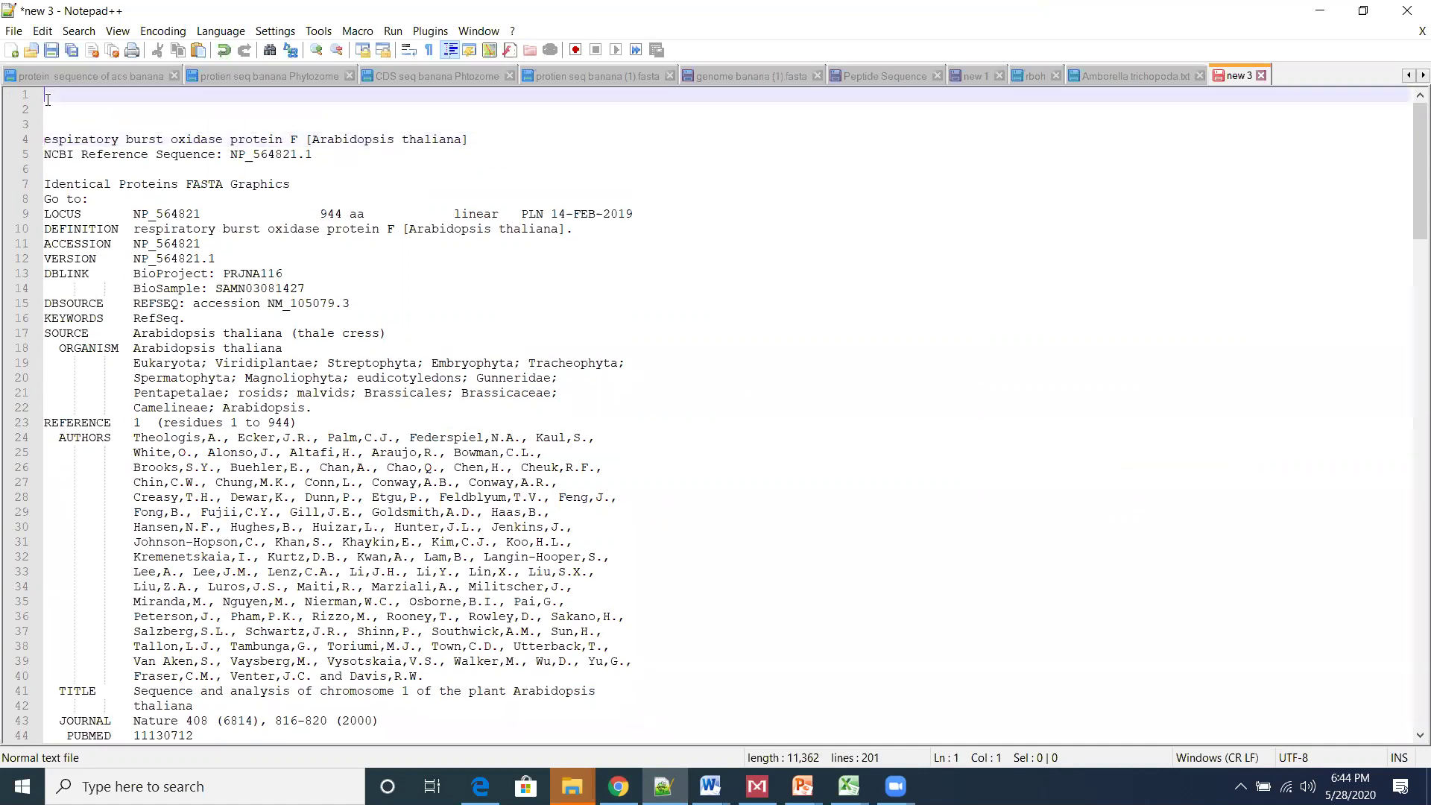
key("ctrl+v")
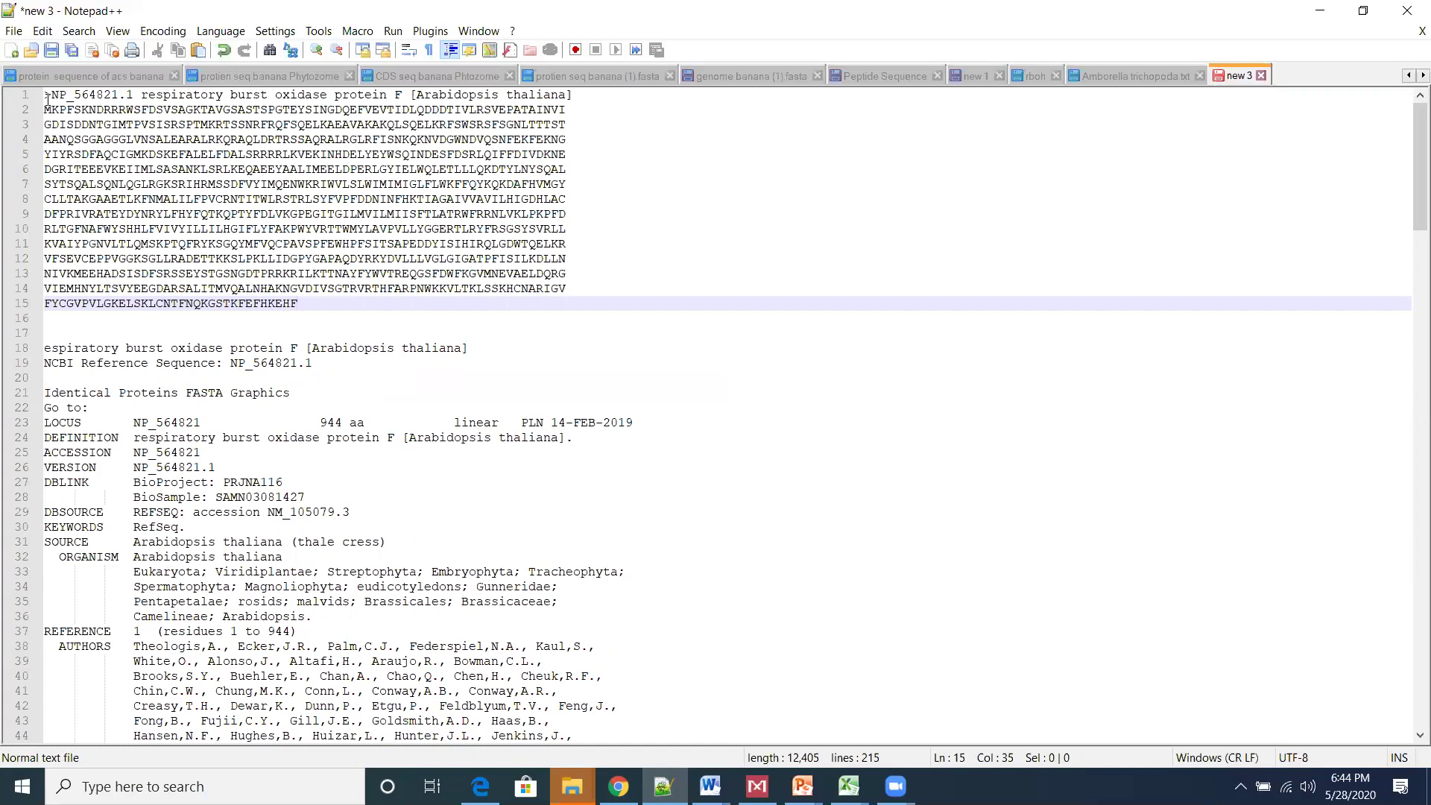
- Copy only the amino acid sequence on lines 2 to 15, without the FASTA header, and switch back to Chrome
left_click_drag(47, 109, 312, 302)
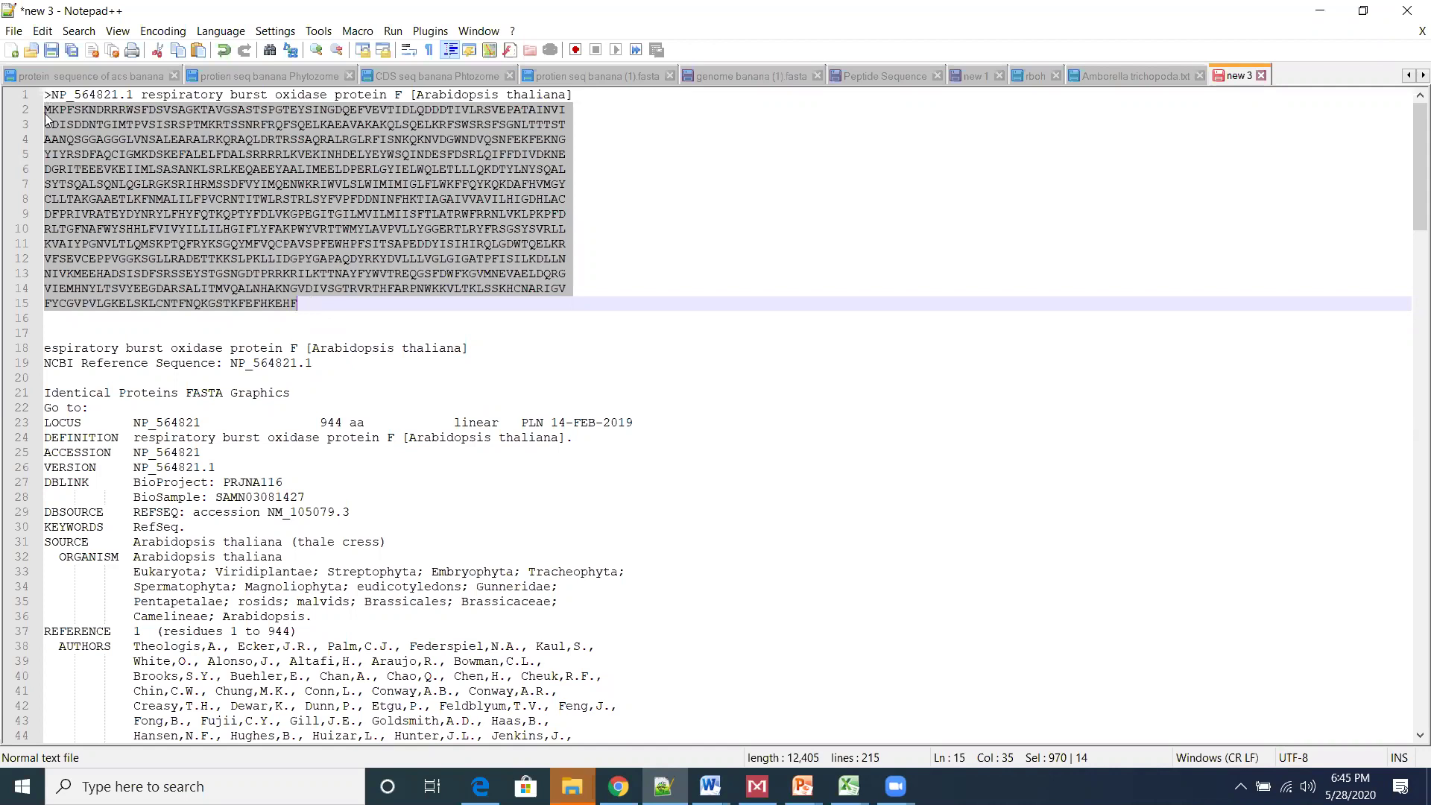
left_click_drag(46, 112, 316, 265)
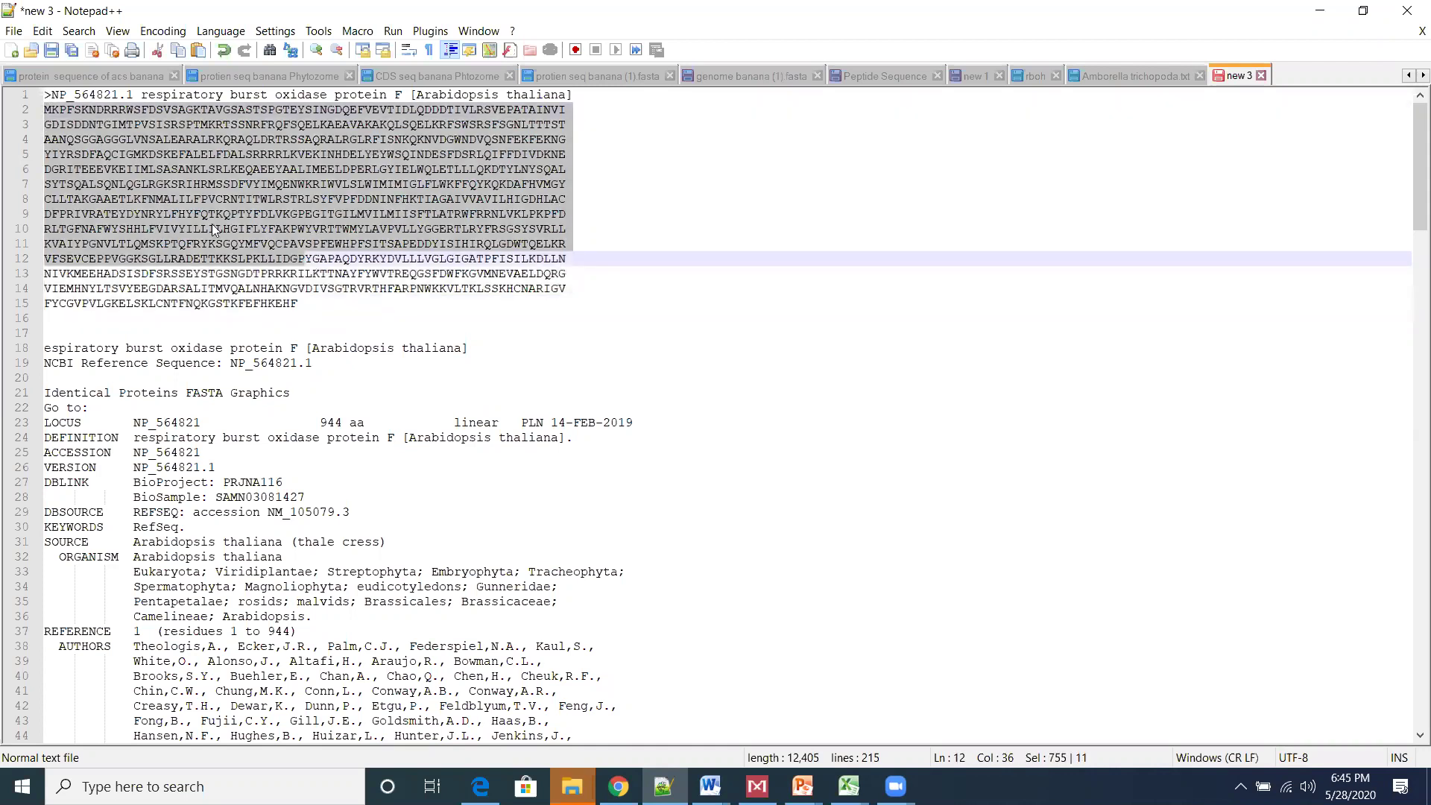
key("shift+Down")
key("shift+Down")
key("shift+Down")
right_click(266, 255)
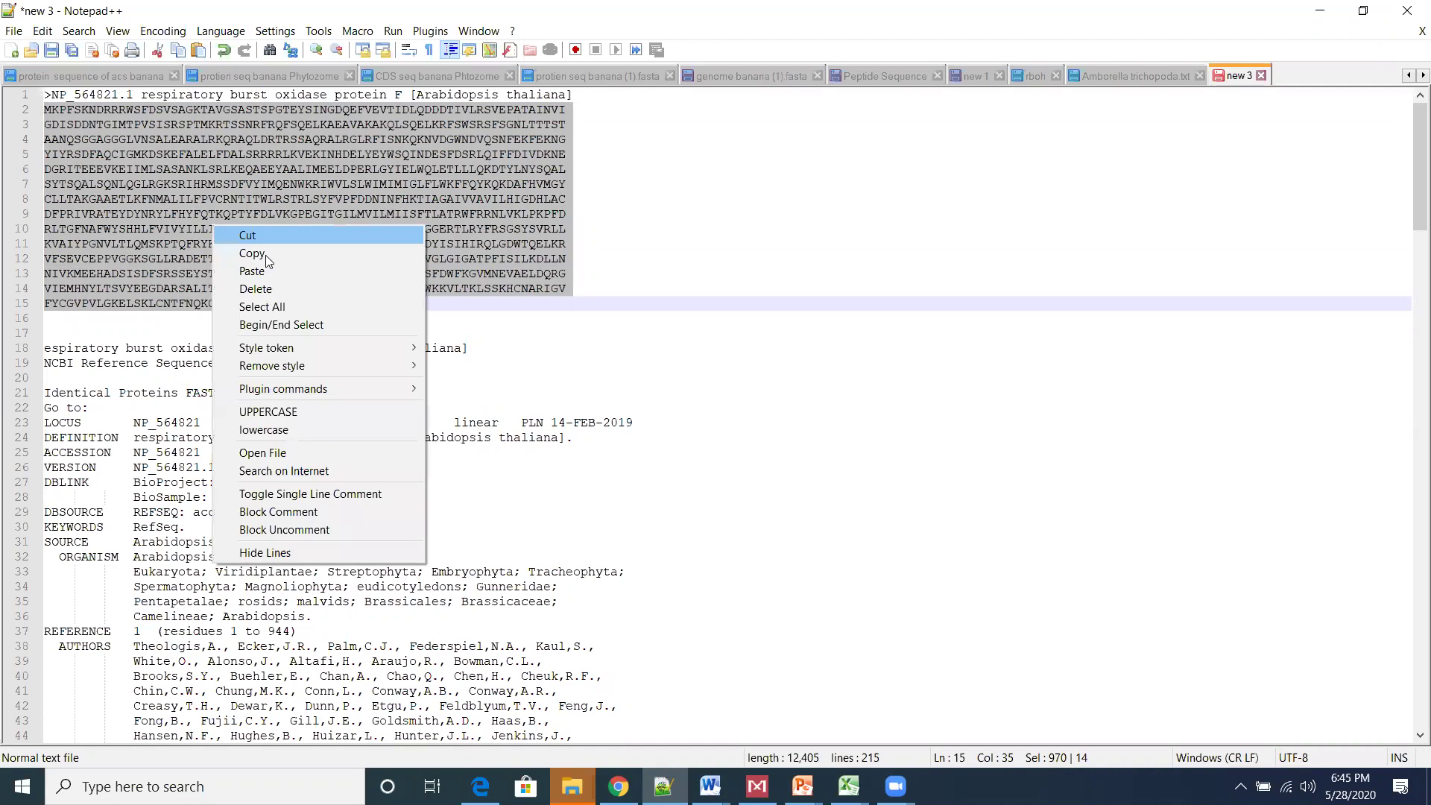
left_click(265, 255)
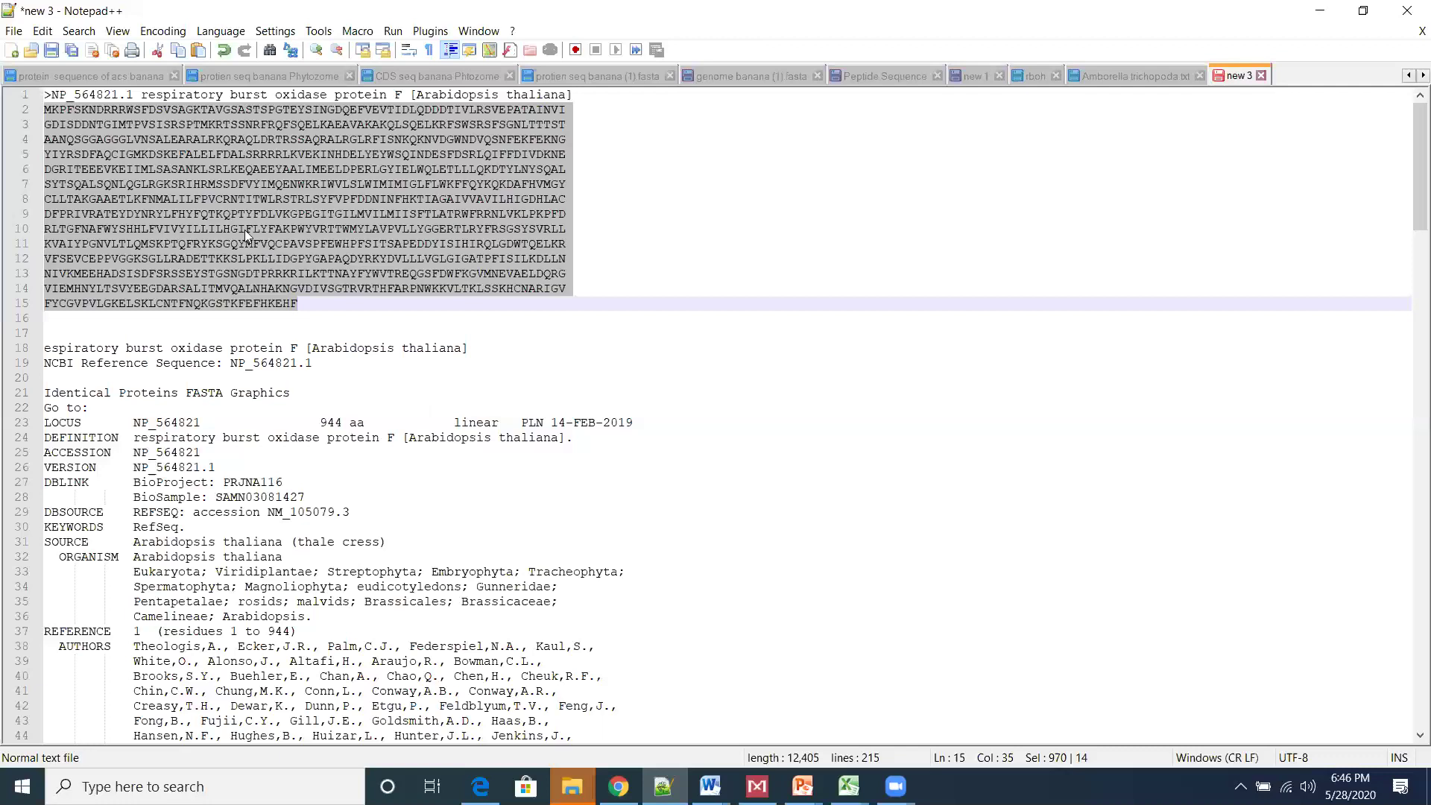
right_click(286, 259)
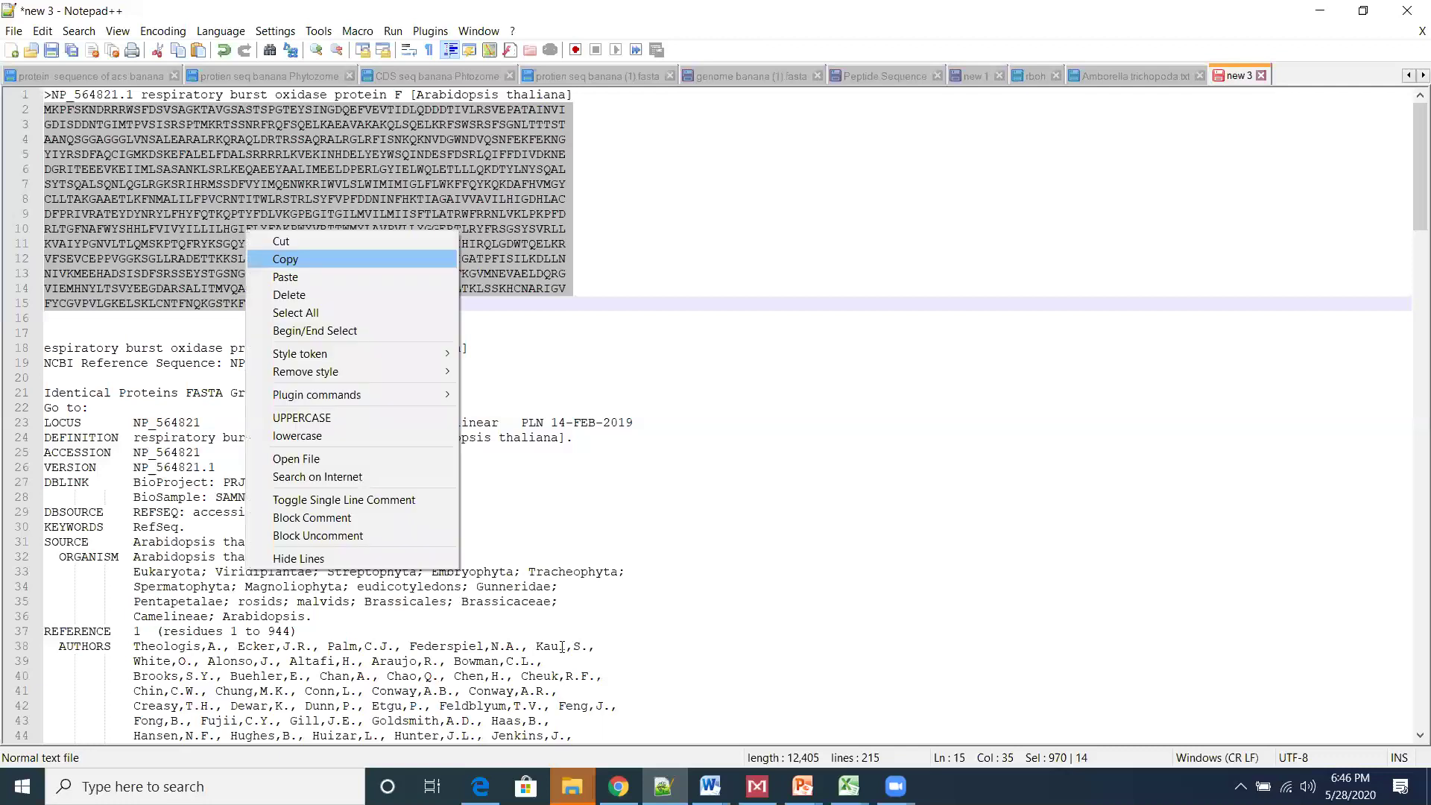
left_click(291, 258)
key("alt+Tab")
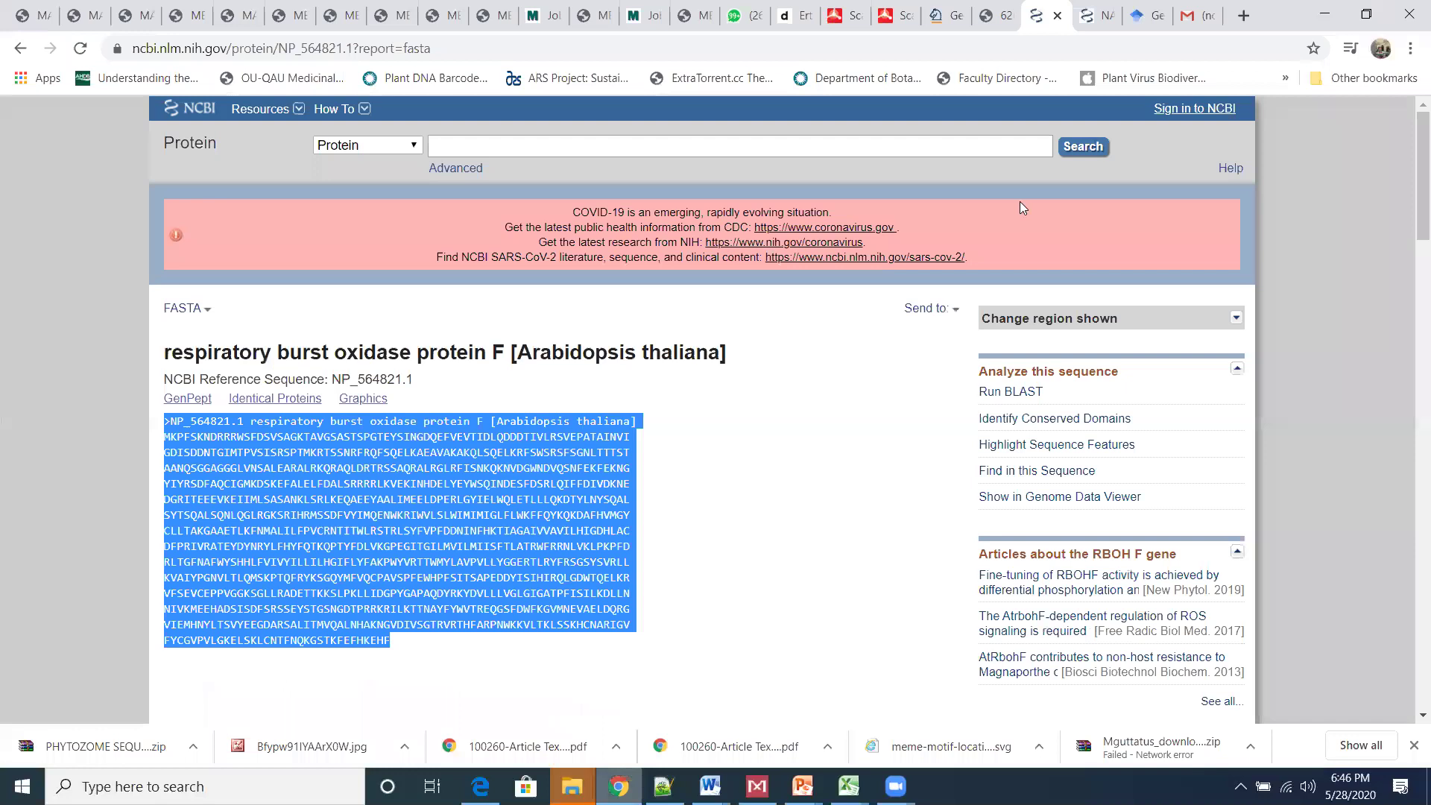
- Open the Pfam website (pfam.xfam.org) in a new tab and bring up its sequence search form
left_click(1243, 16)
type("pfa")
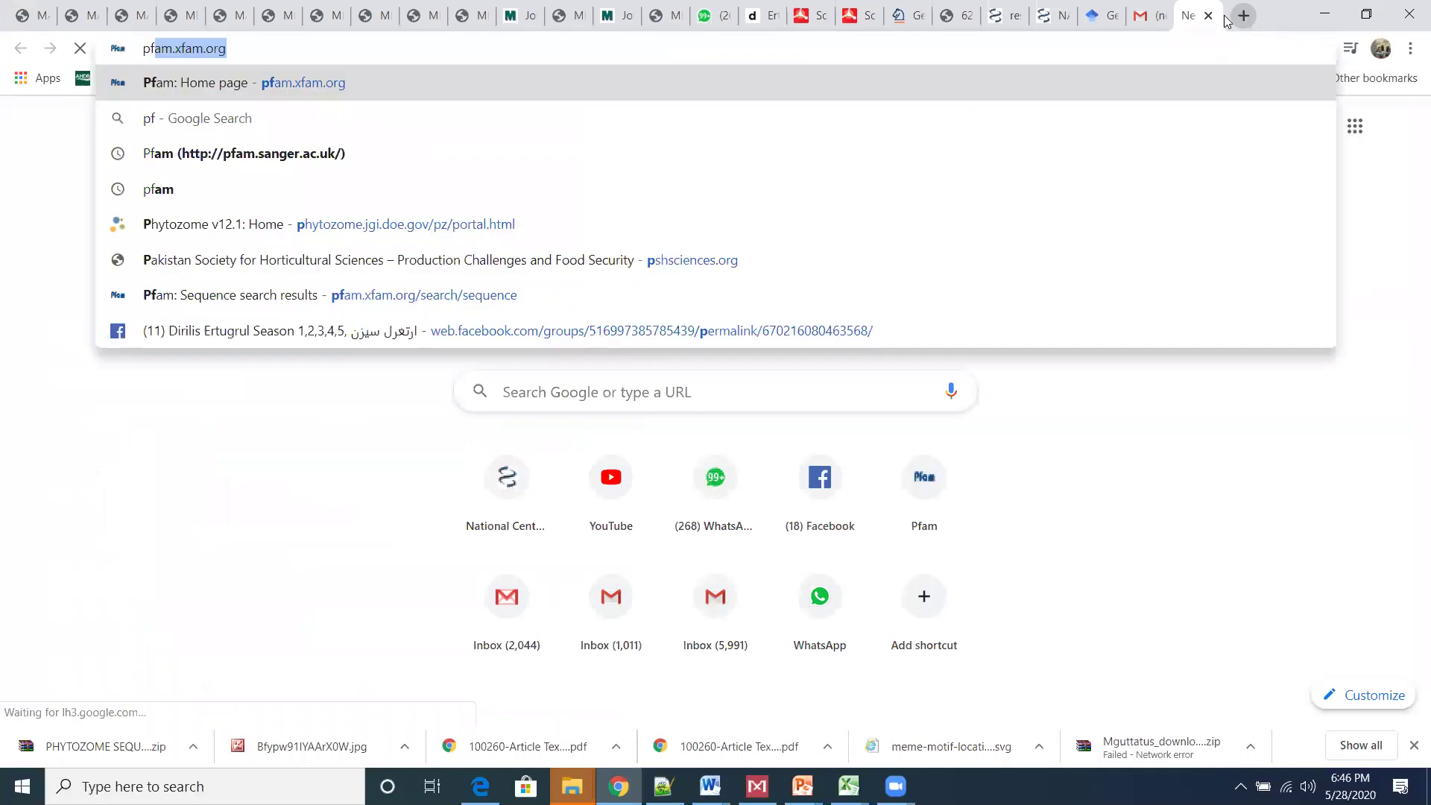
left_click(440, 87)
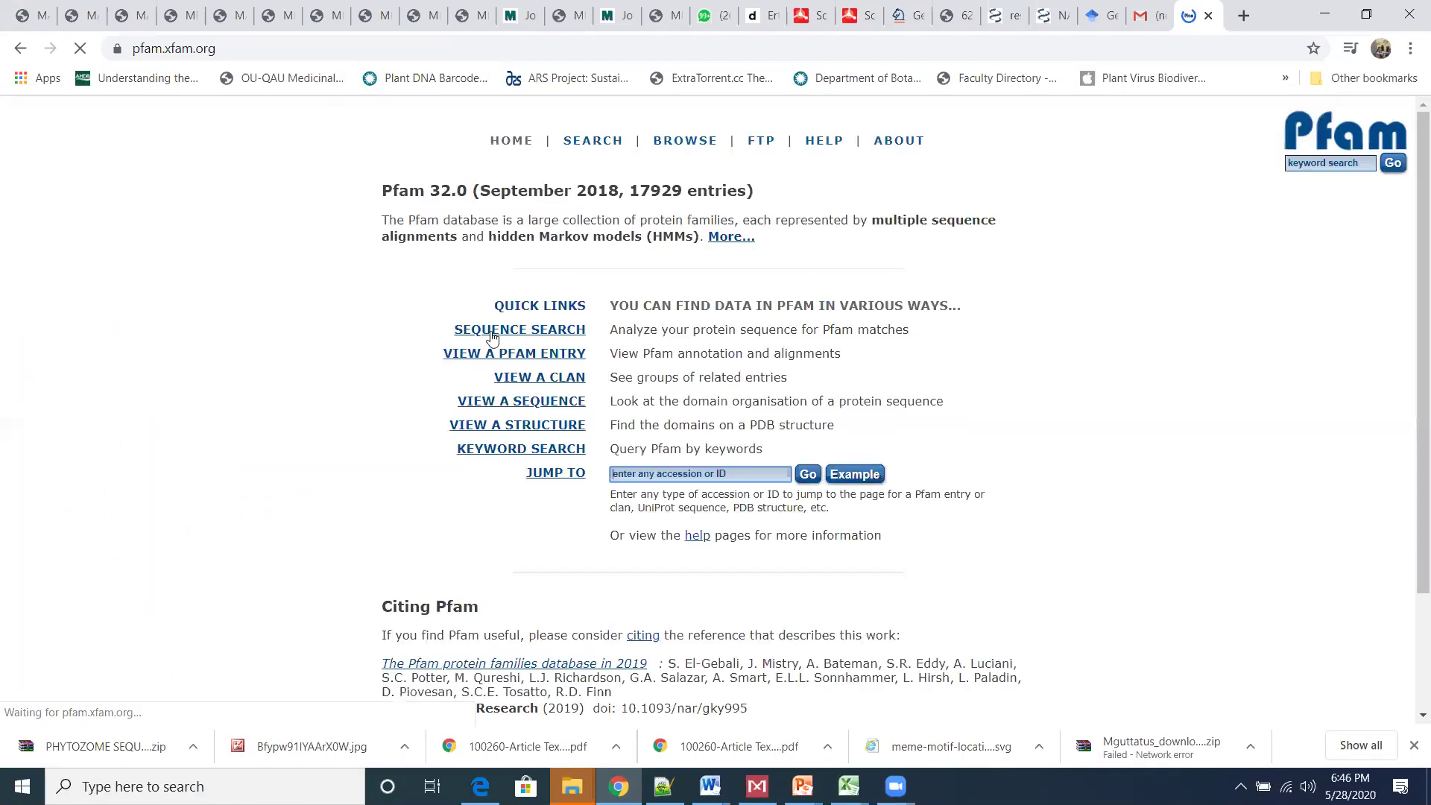
left_click(492, 335)
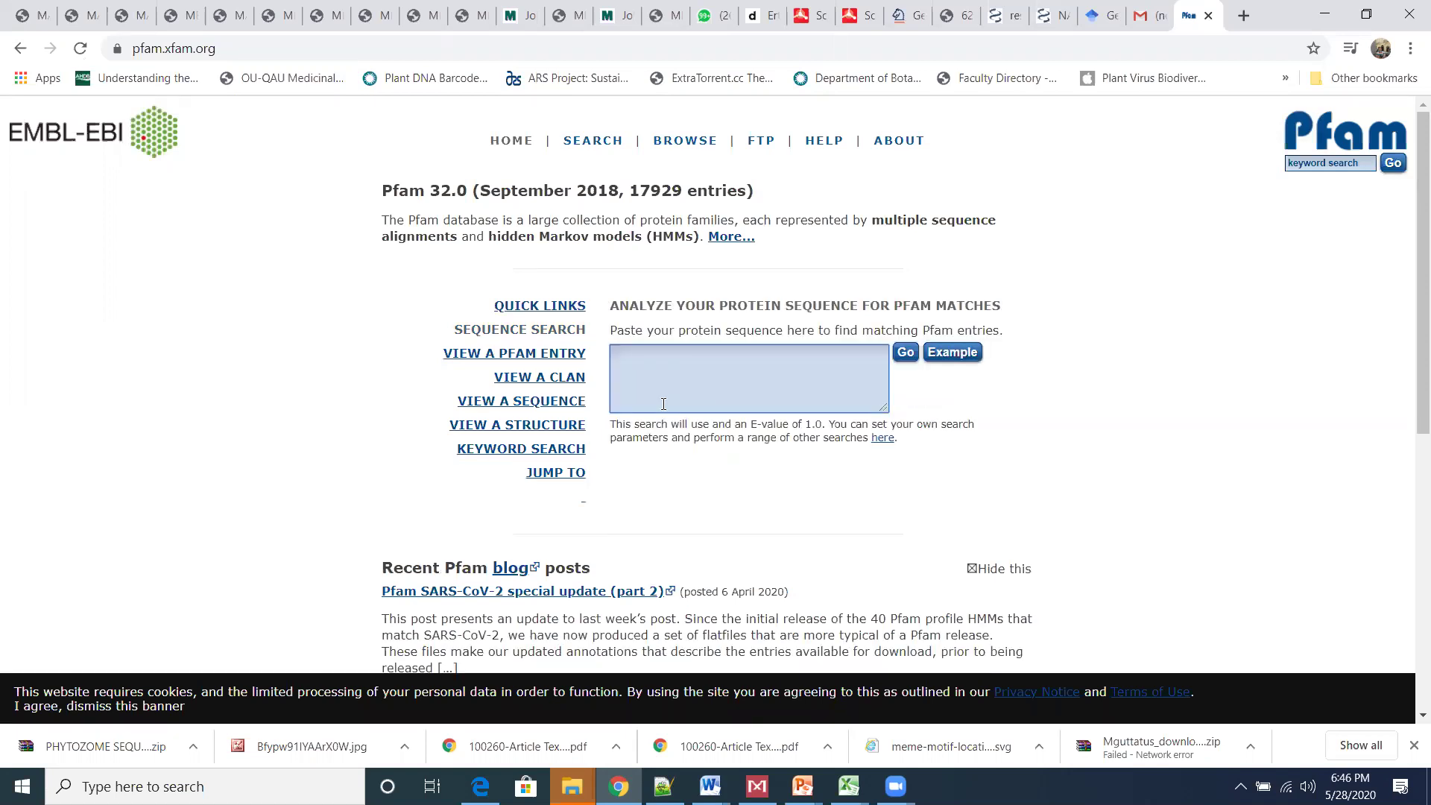
- Paste the copied RBOH F amino acid sequence into the Pfam sequence search and run it
left_click(663, 403)
key("ctrl+v")
left_click(906, 353)
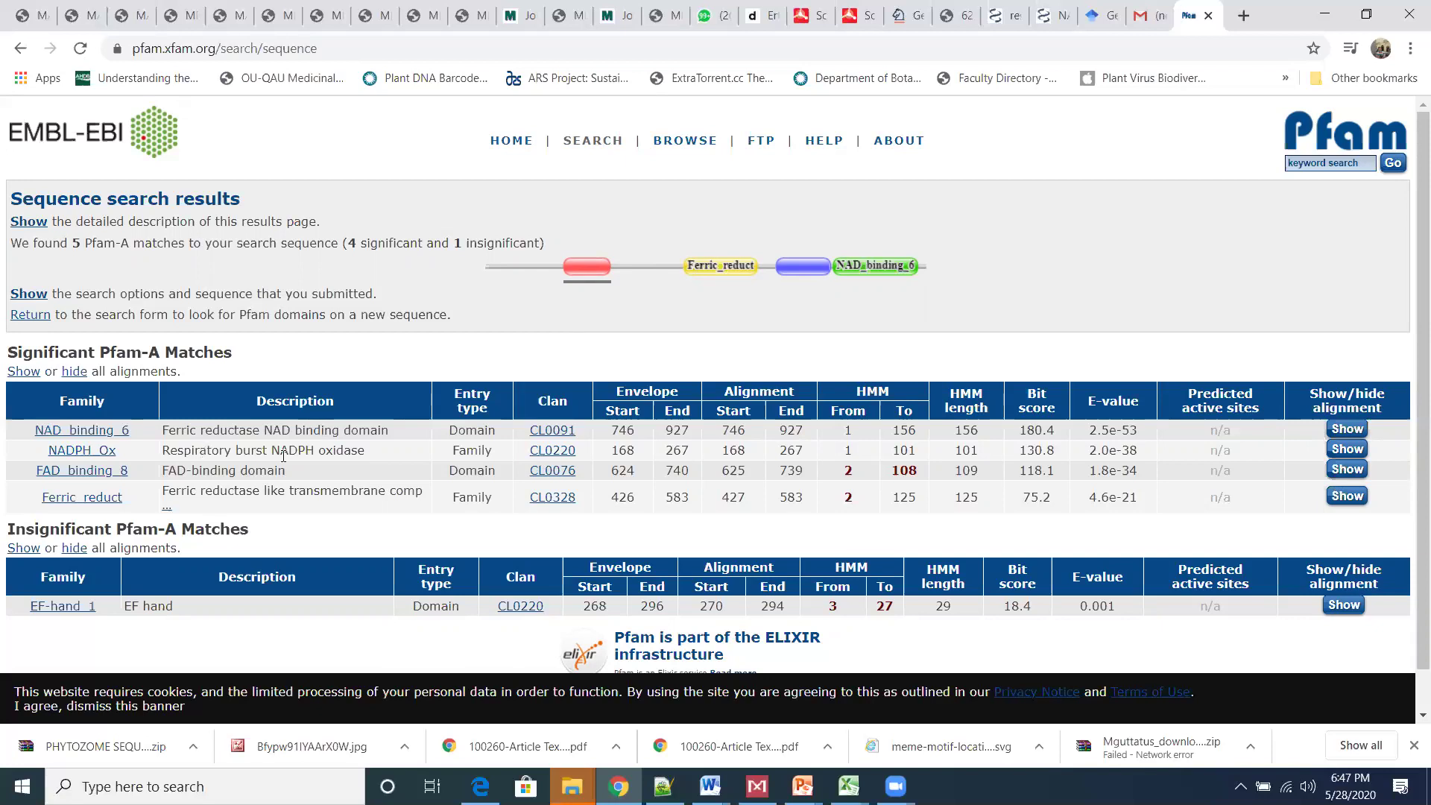
- Examine the family descriptions of the significant Pfam-A matches, especially the respiratory burst NADPH oxidase entry
left_click_drag(367, 456, 206, 453)
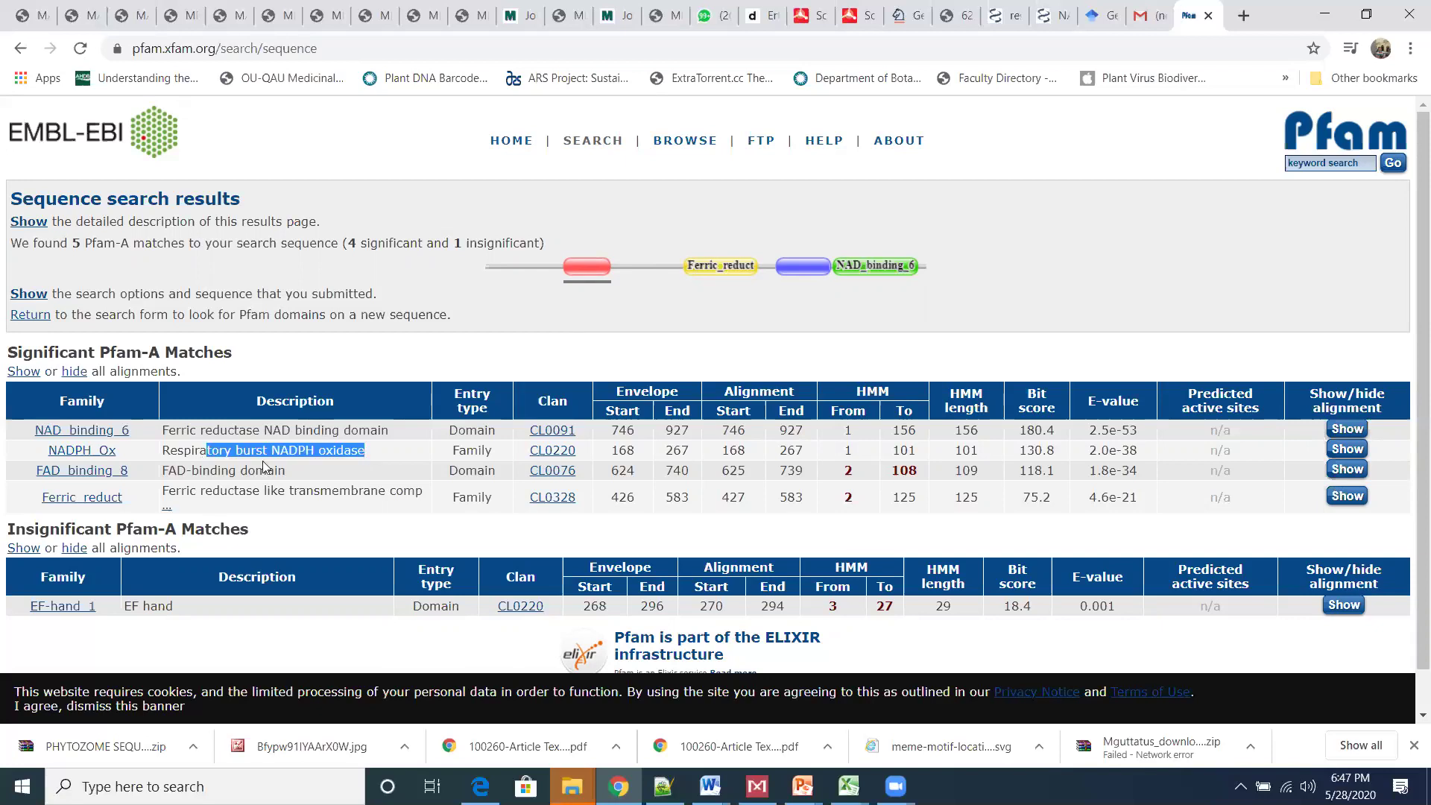
left_click(181, 470)
left_click_drag(165, 471, 286, 470)
left_click_drag(166, 490, 336, 509)
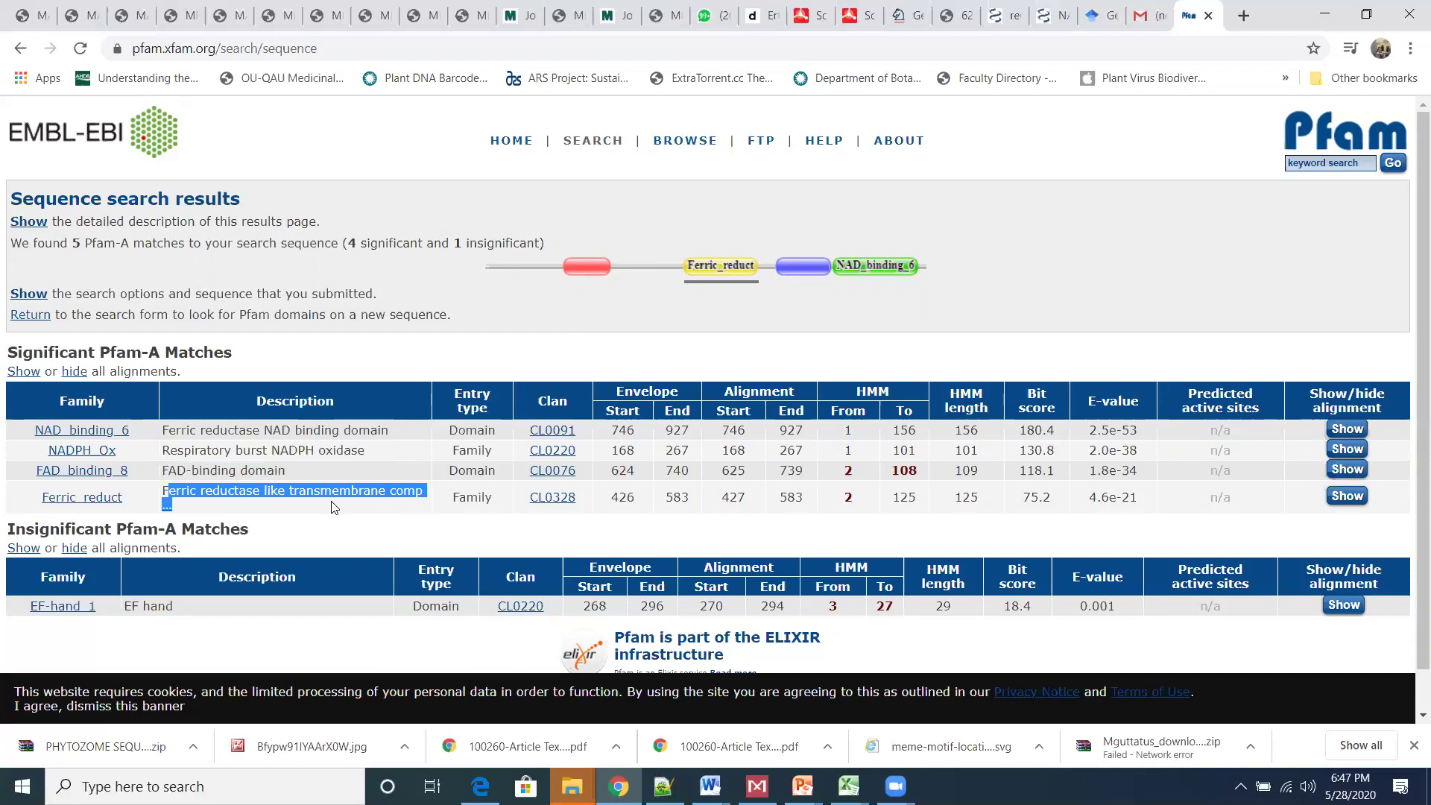
left_click(166, 435)
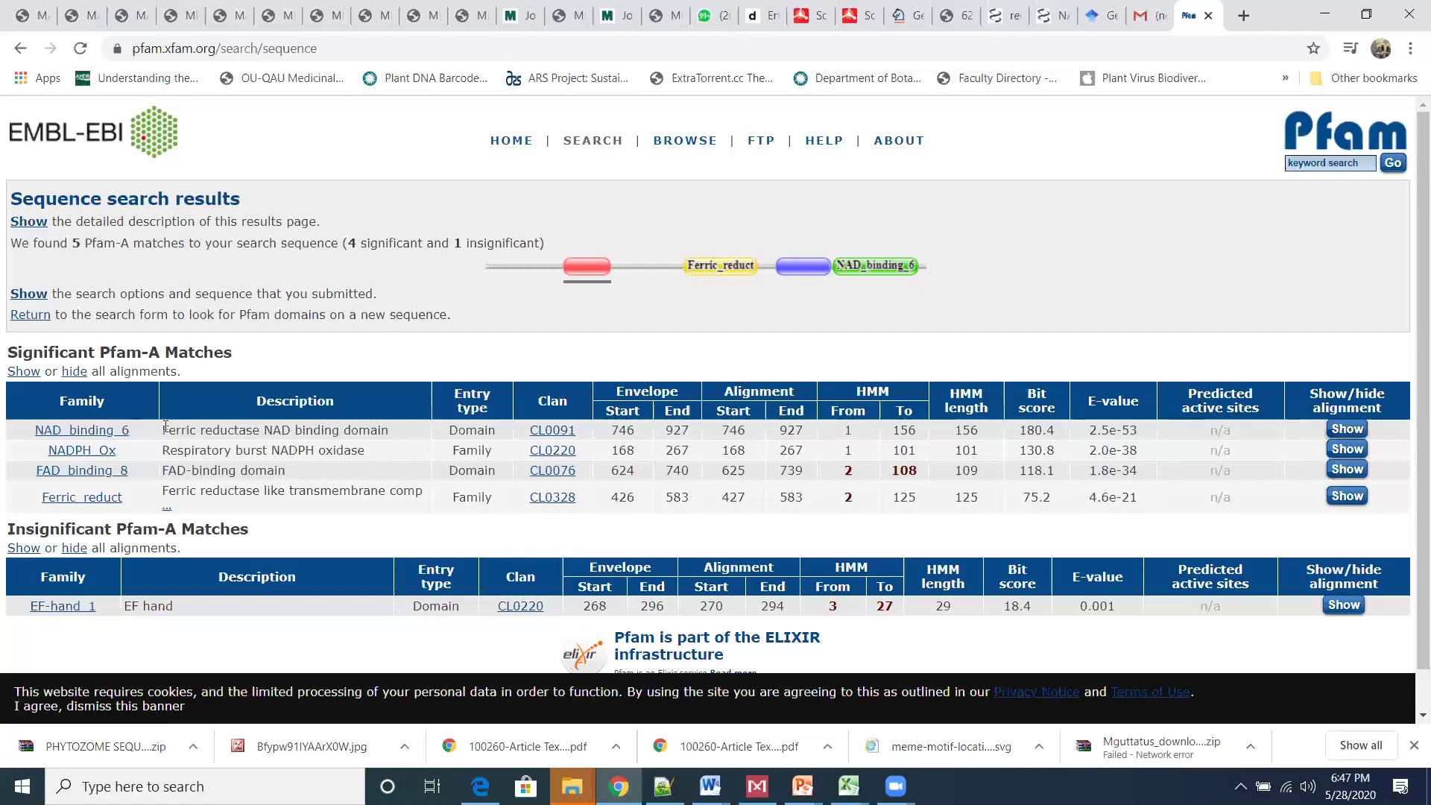
triple_click(422, 440)
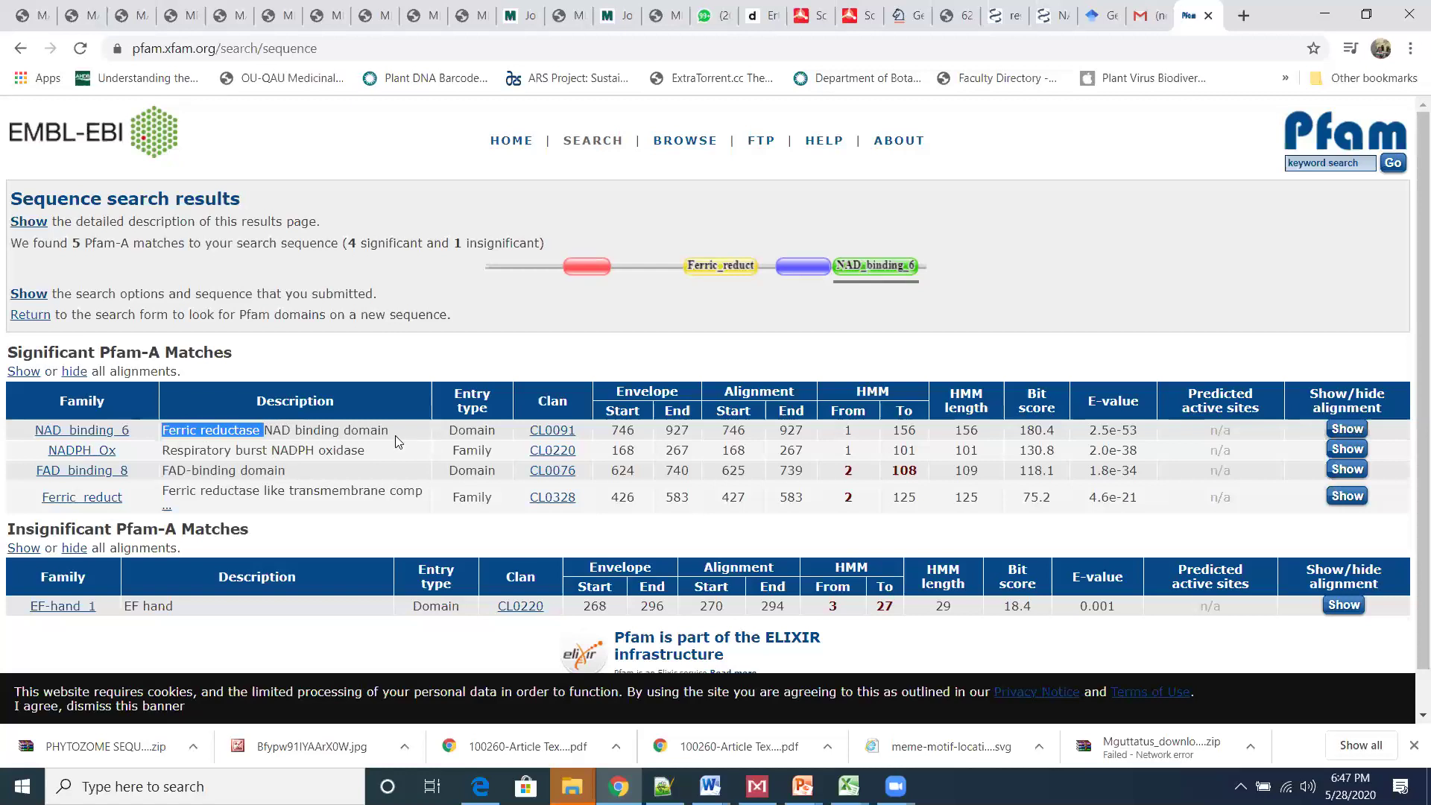
left_click(229, 438)
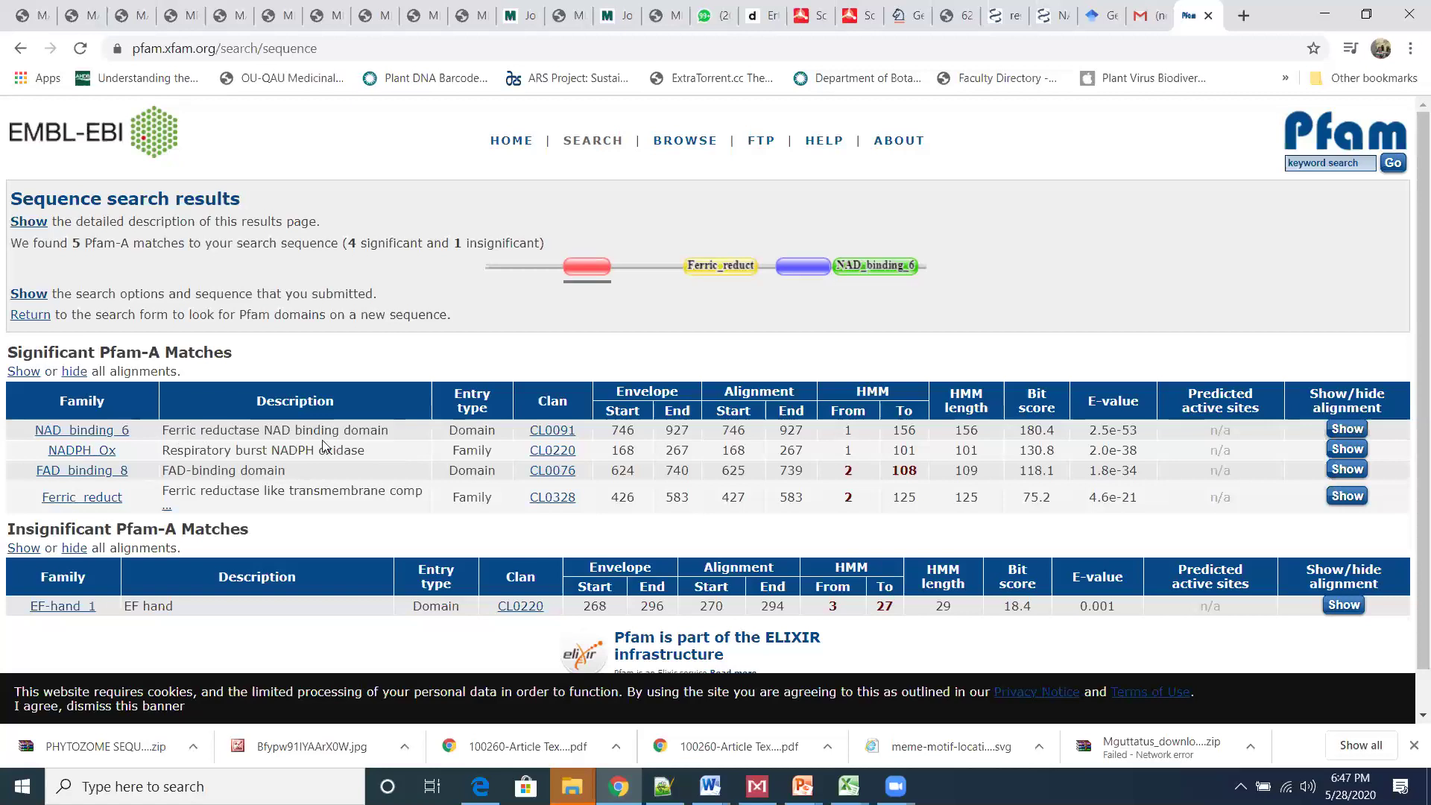
left_click_drag(305, 430, 371, 451)
triple_click(382, 447)
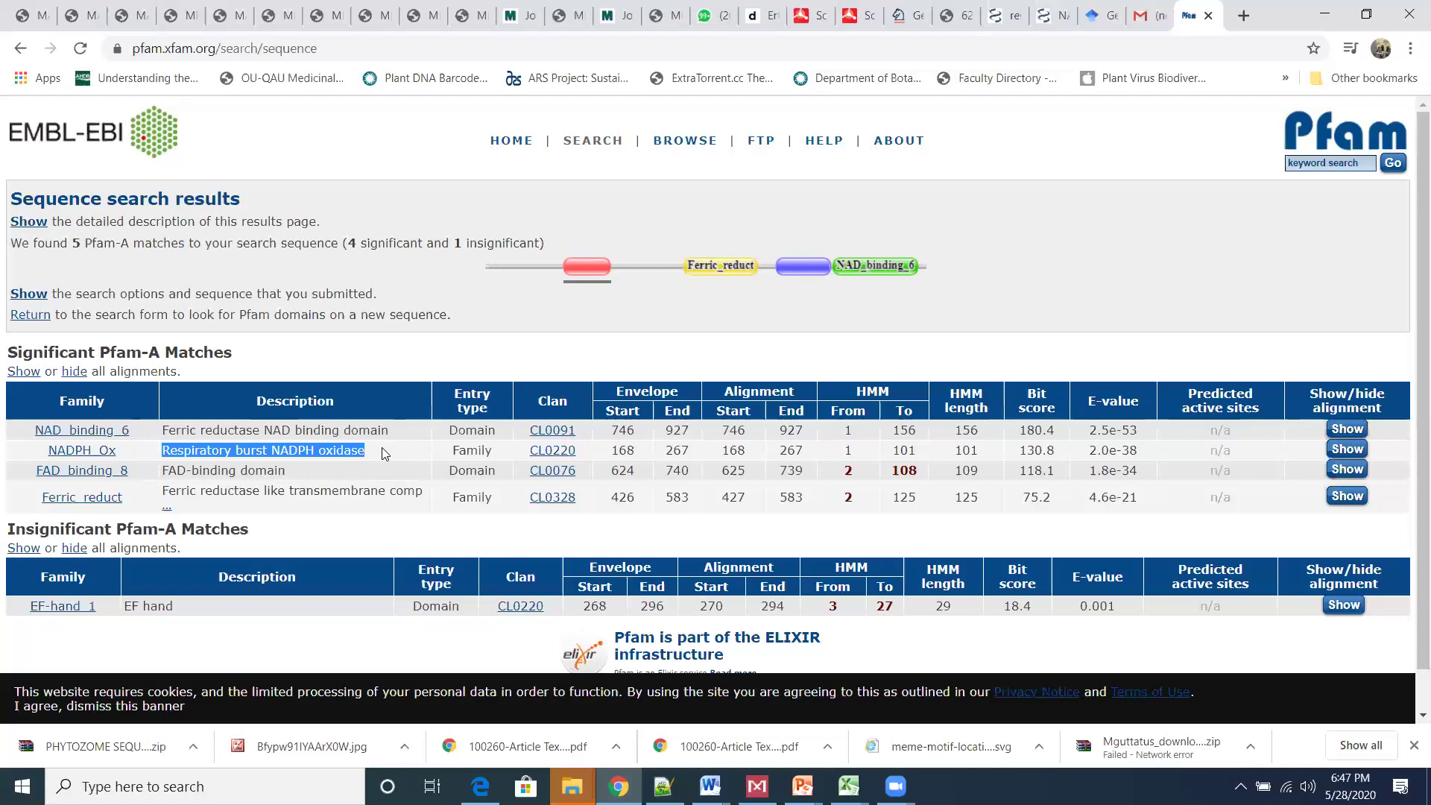
left_click(387, 454)
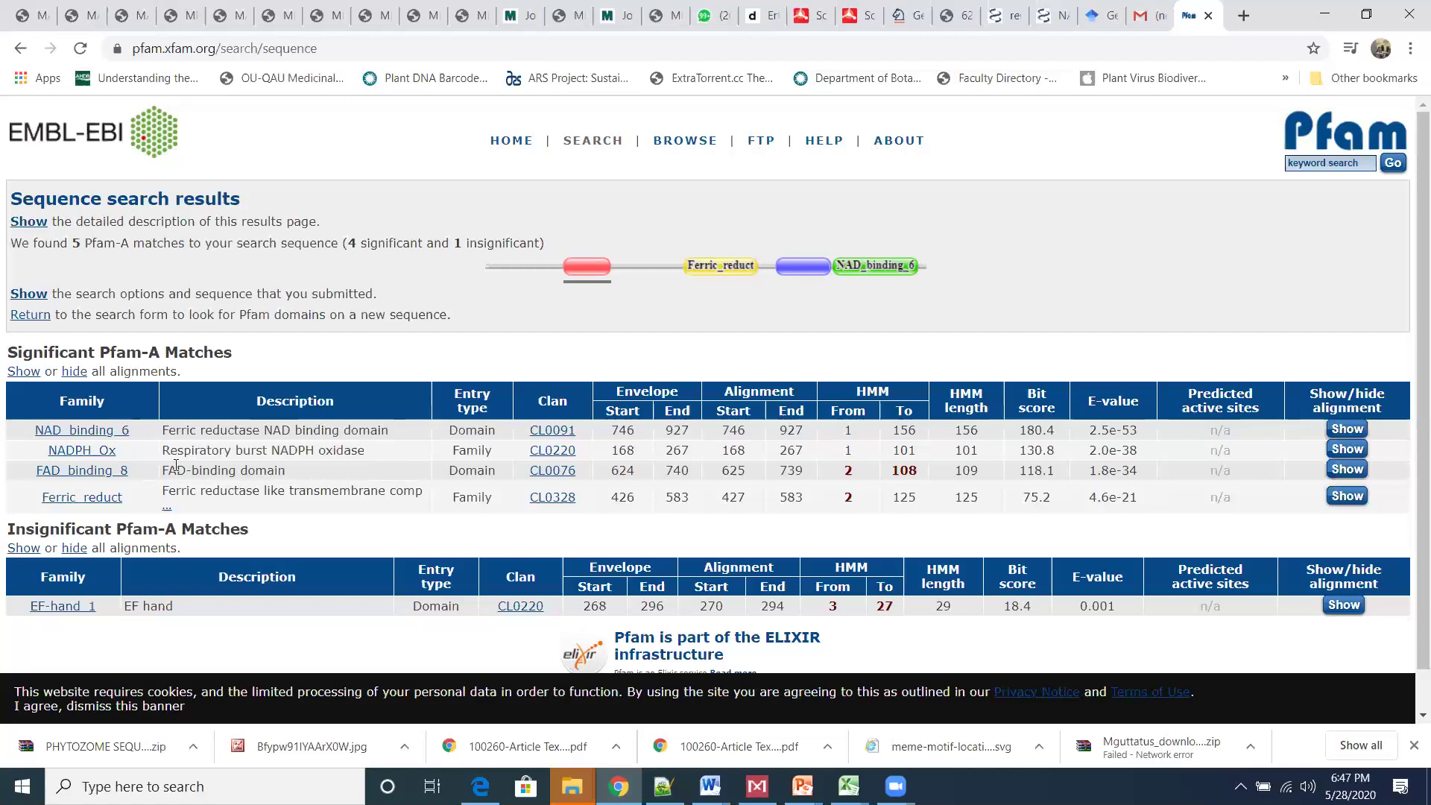
triple_click(377, 453)
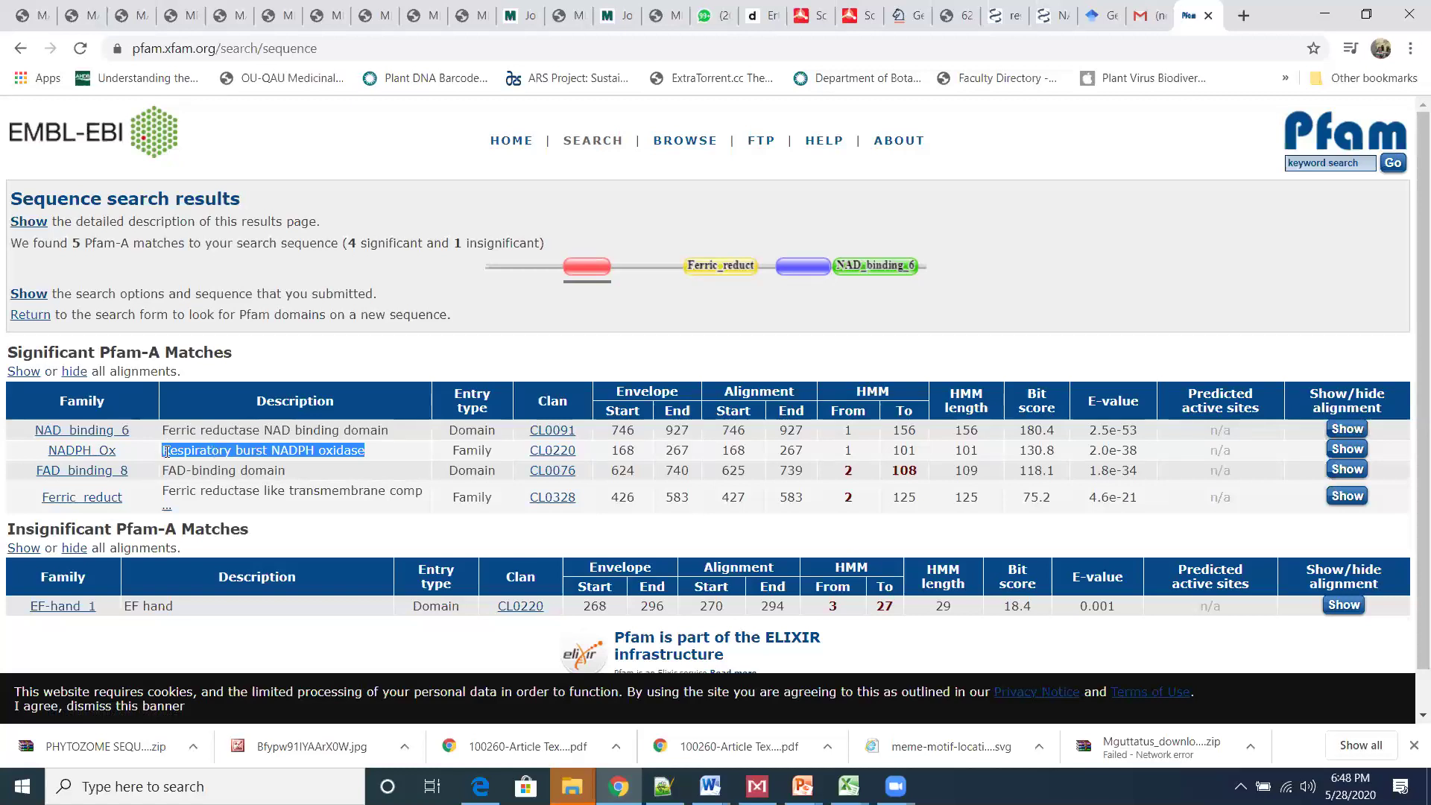
left_click_drag(166, 451, 388, 454)
- Look through the opening pages of the Springer article on root hair preferred RBOH genes in rice
left_click(956, 10)
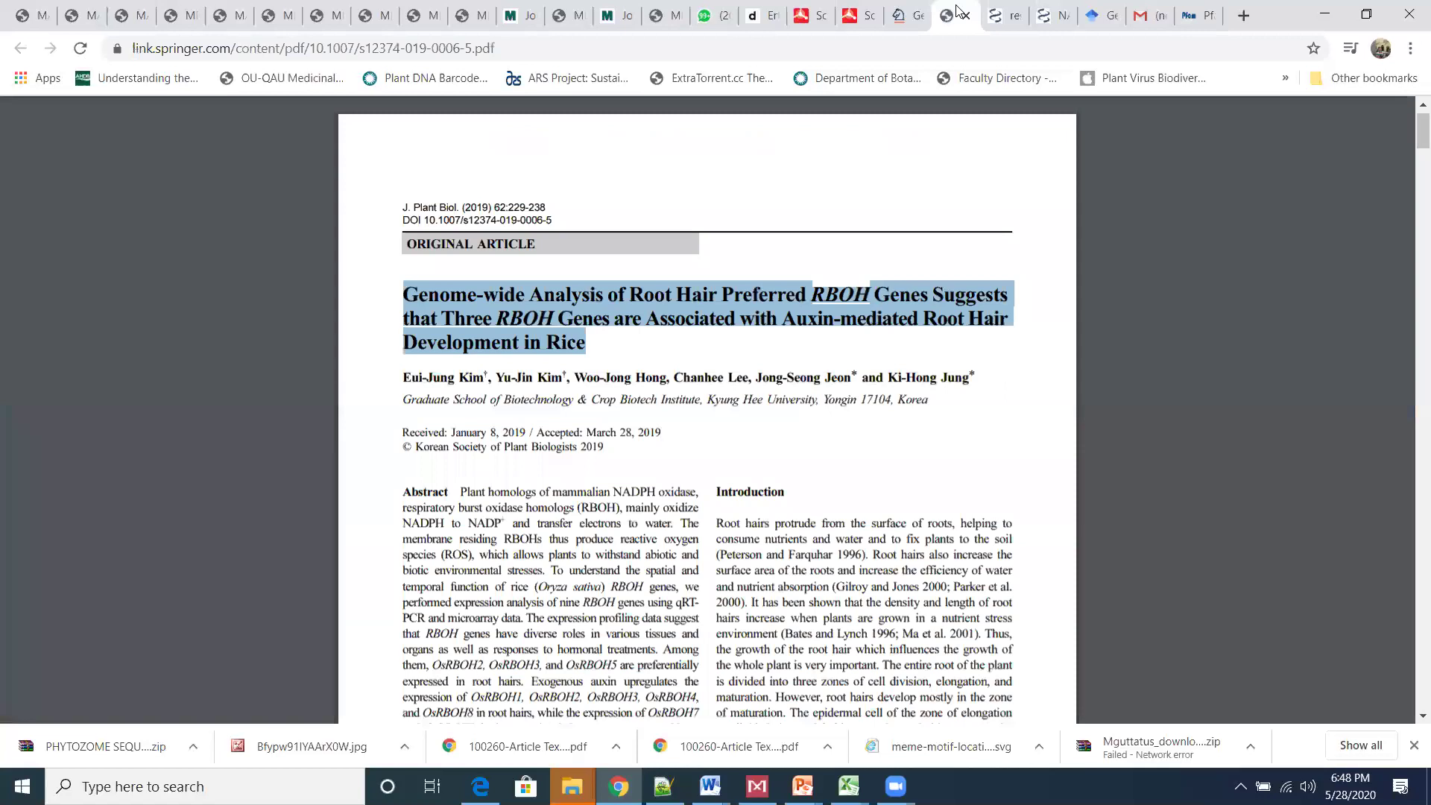
key("Page_Down")
key("Down")
key("Down")
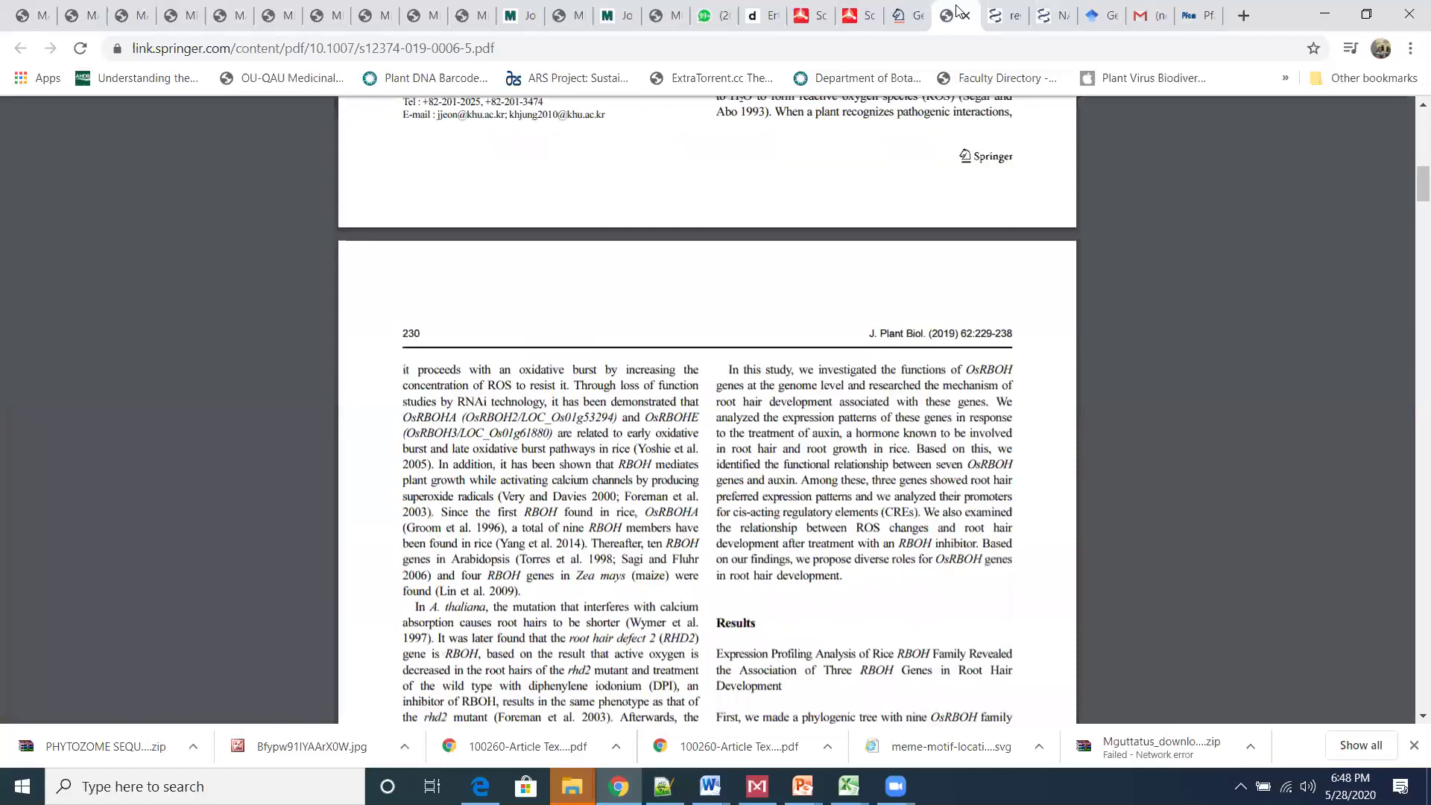
key("Down")
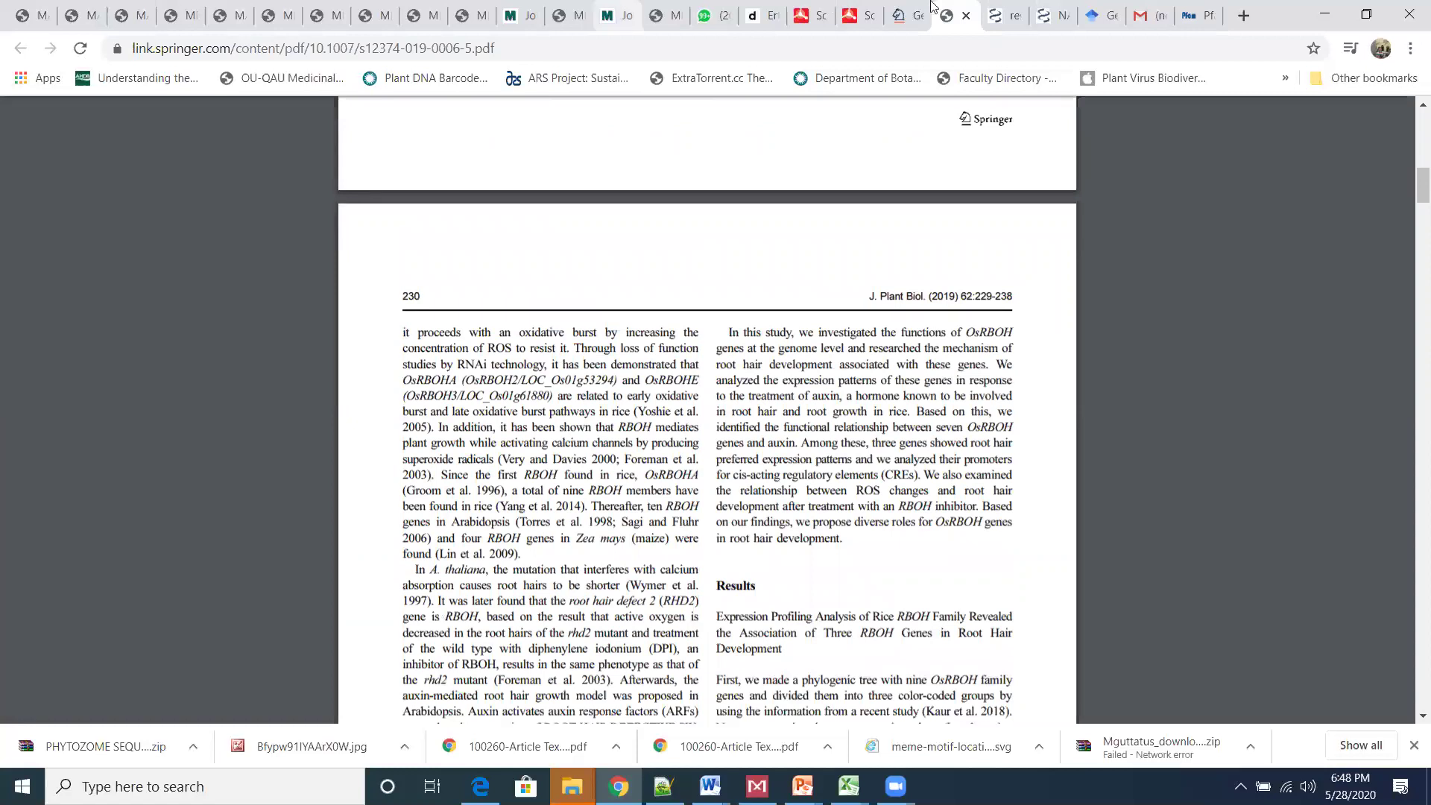
- Search Google for "important domain of rboh gene function" and open the NCBI article "Genome-Wide Analysis of Respiratory Burst Oxidase"
key("ctrl+shift+Tab")
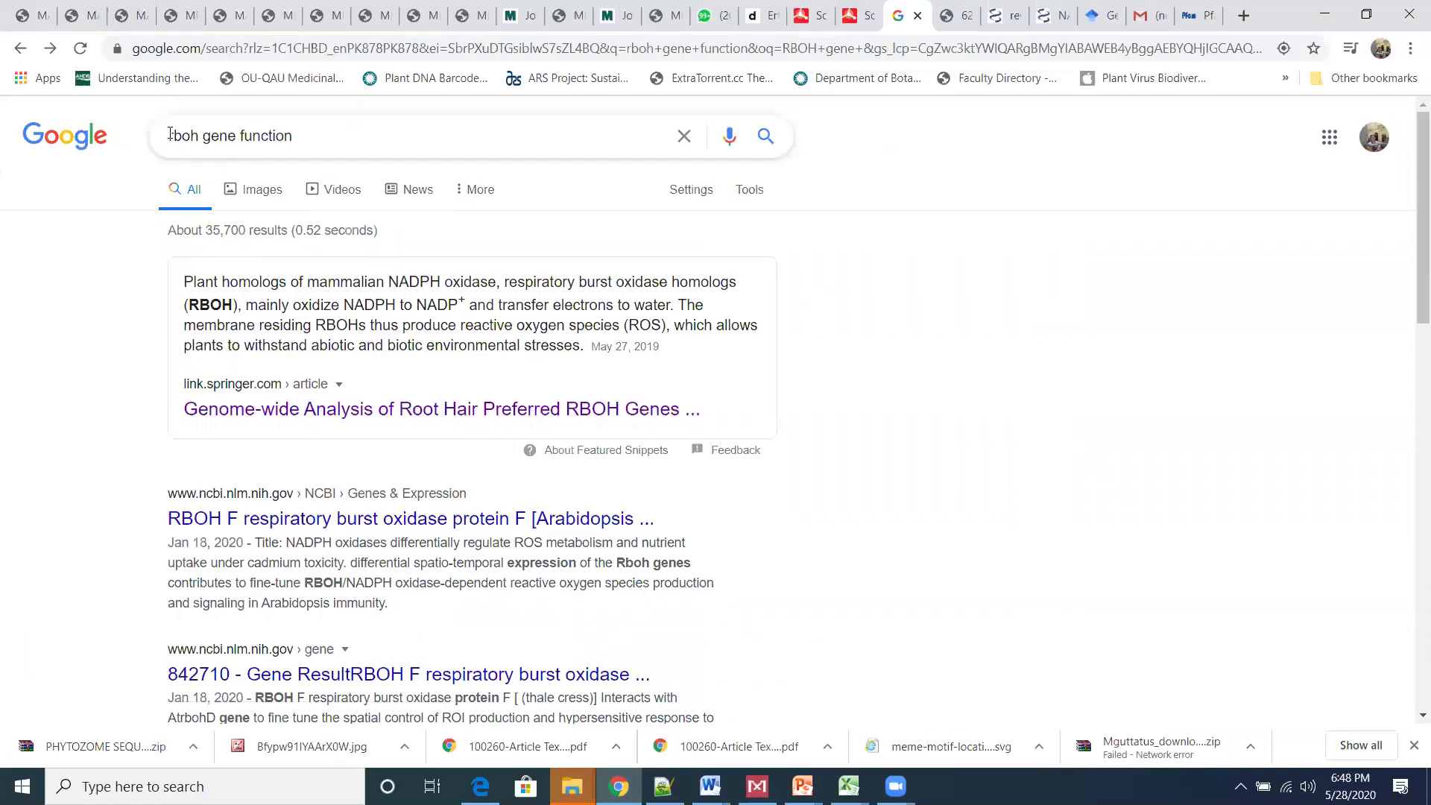
left_click(171, 134)
type("Impor")
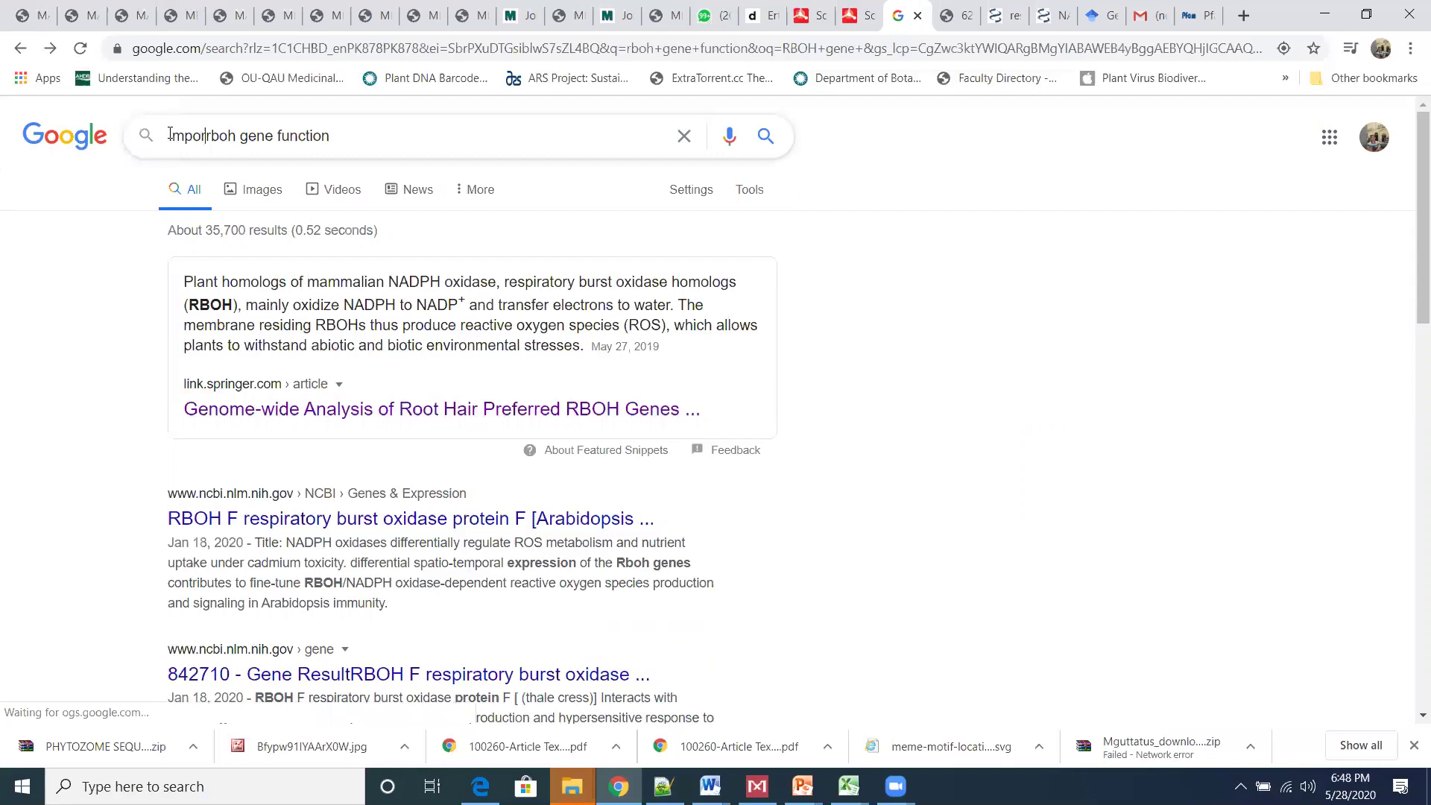
type("tant ")
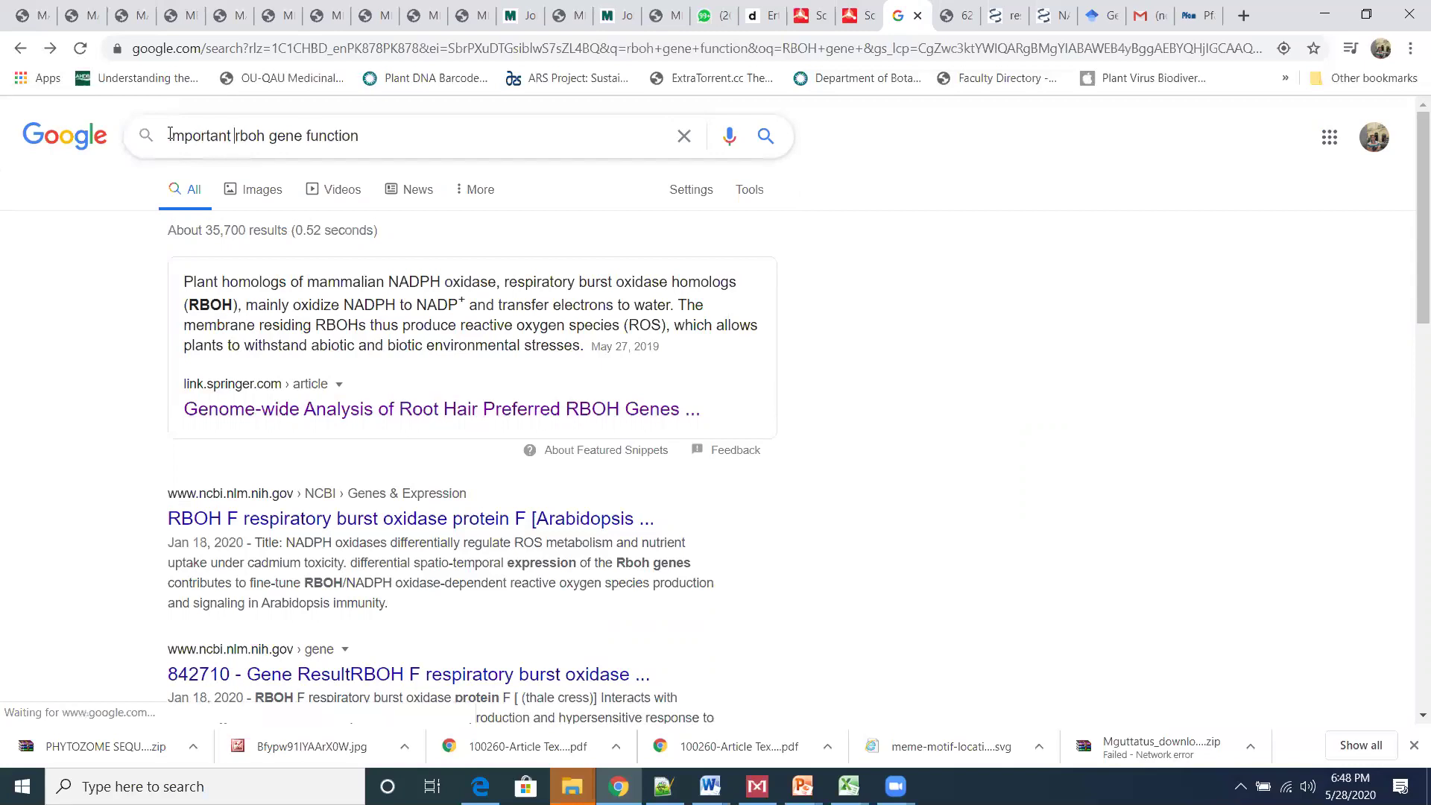
type("domain of")
key("Return")
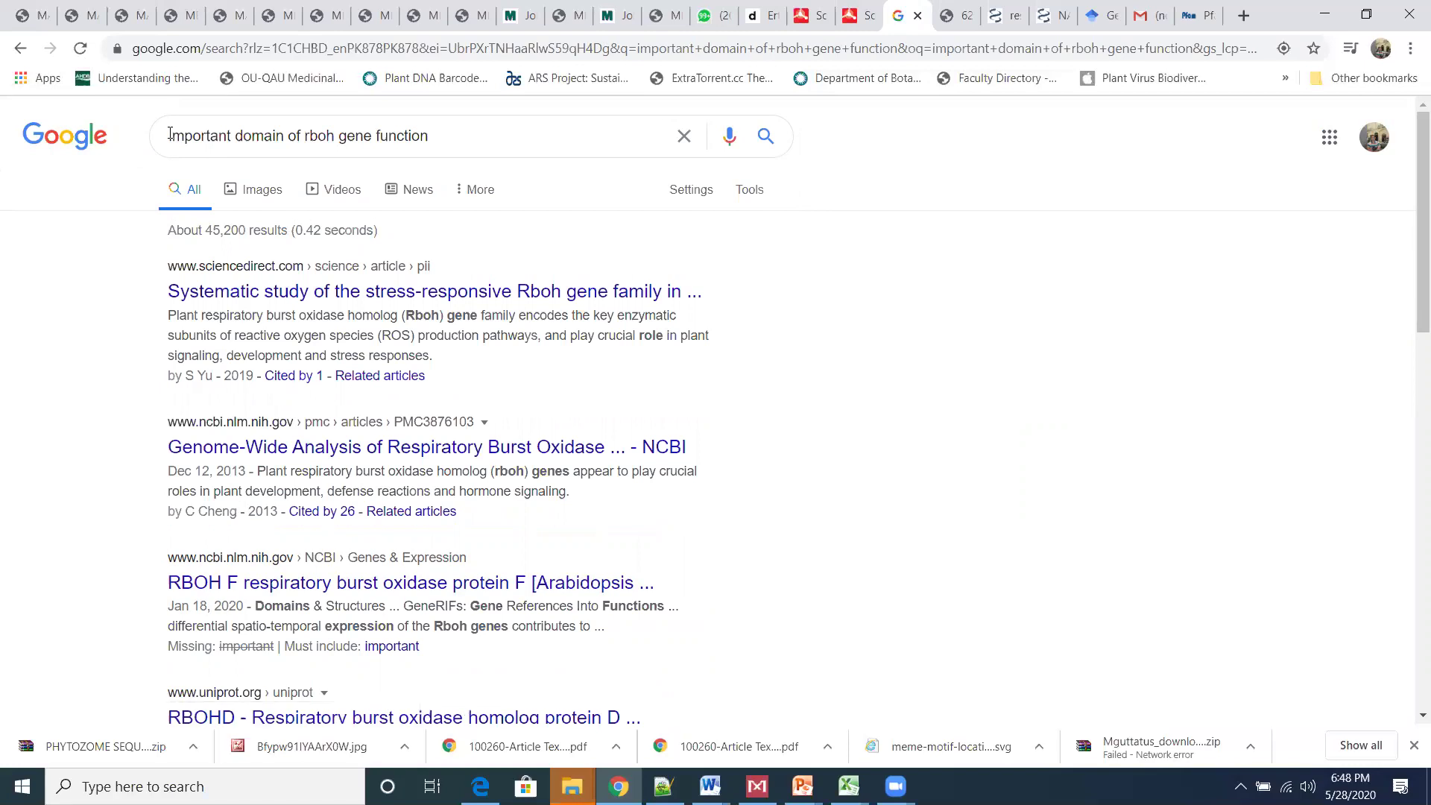
left_click(422, 446)
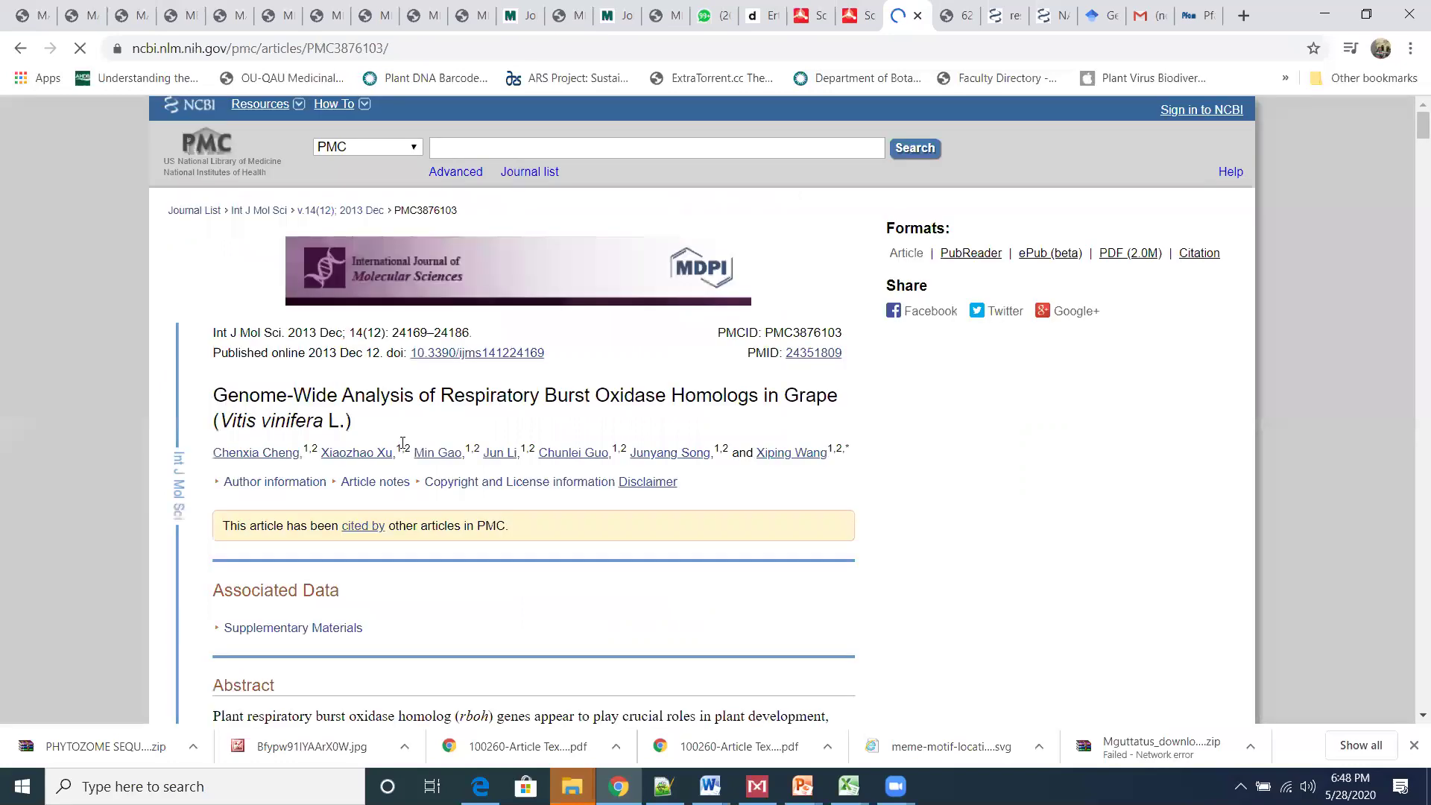
- Skim the grape rboh article to find section 4.1 on identification and annotation of the Vvrboh genes
scroll(403, 444, "down", 1)
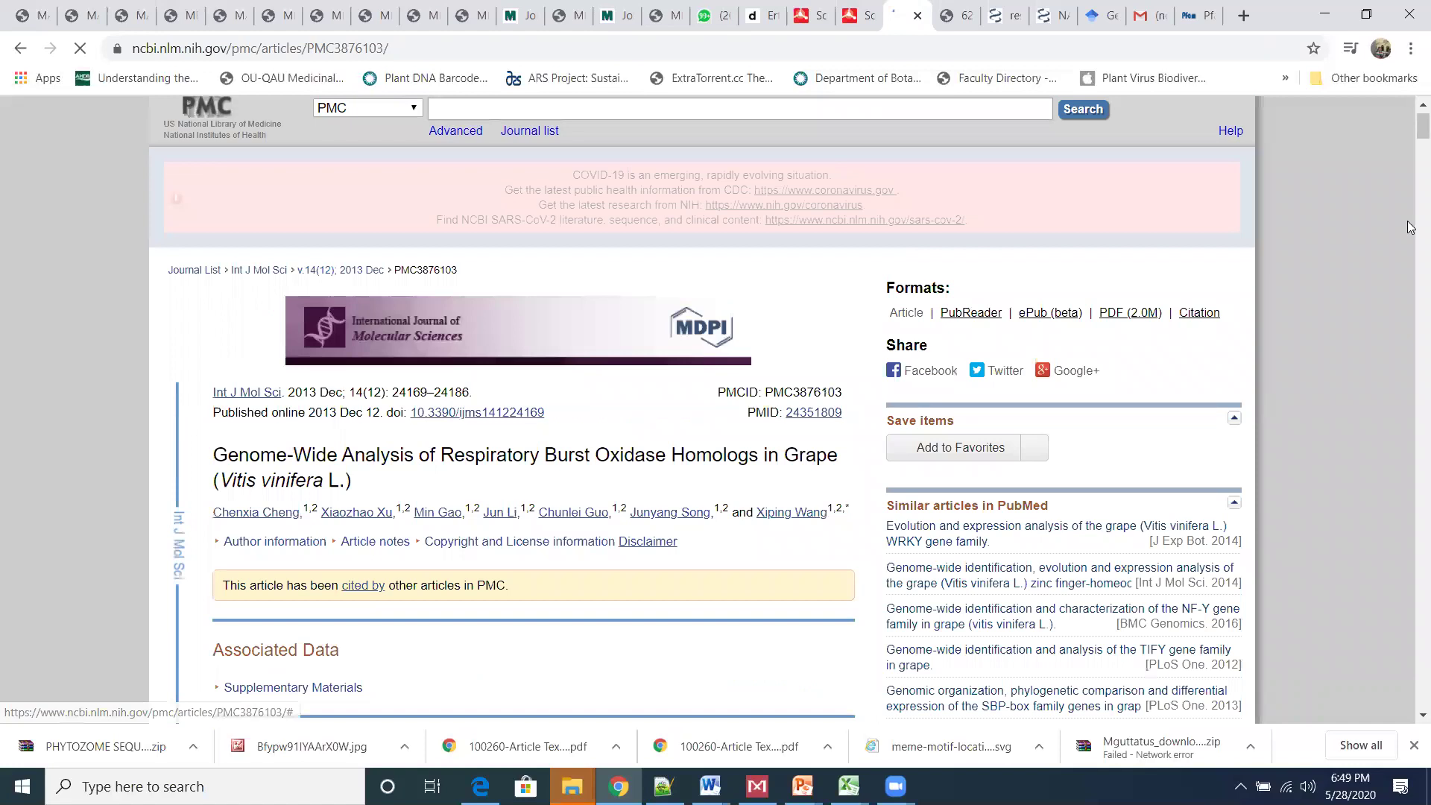
scroll(1411, 227, "down", 15)
scroll(1411, 194, "up", 4)
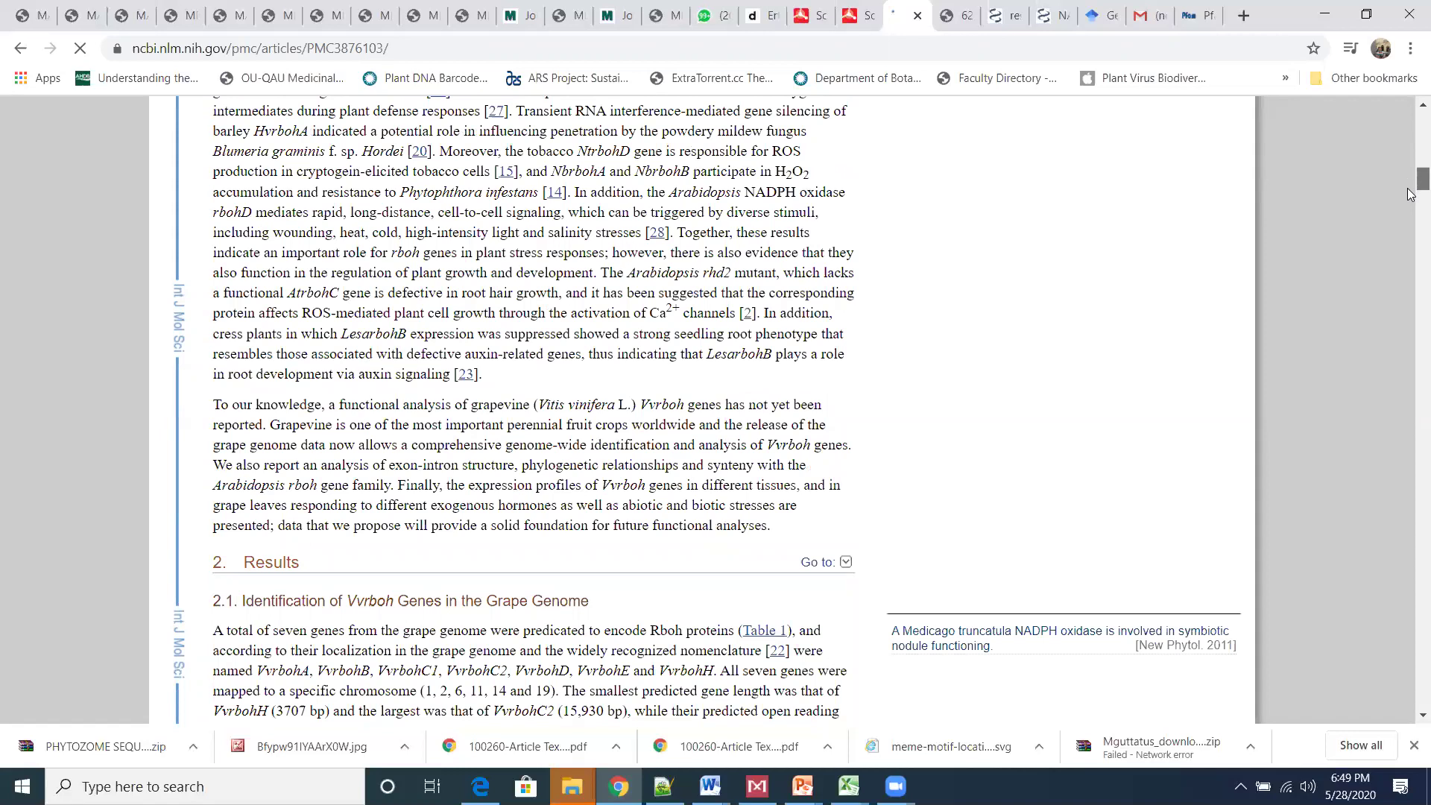
scroll(1411, 195, "down", 1)
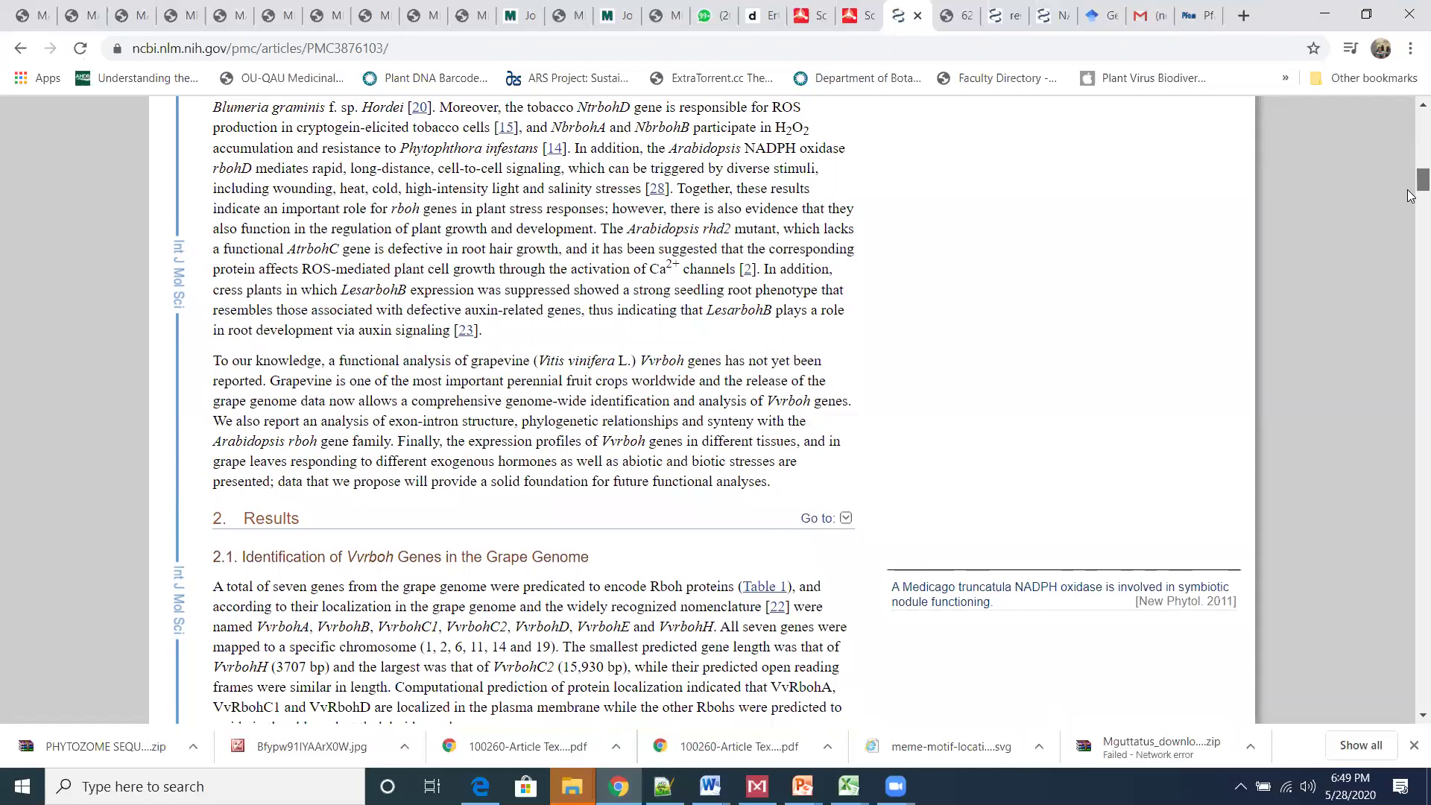
scroll(1411, 492, "down", 15)
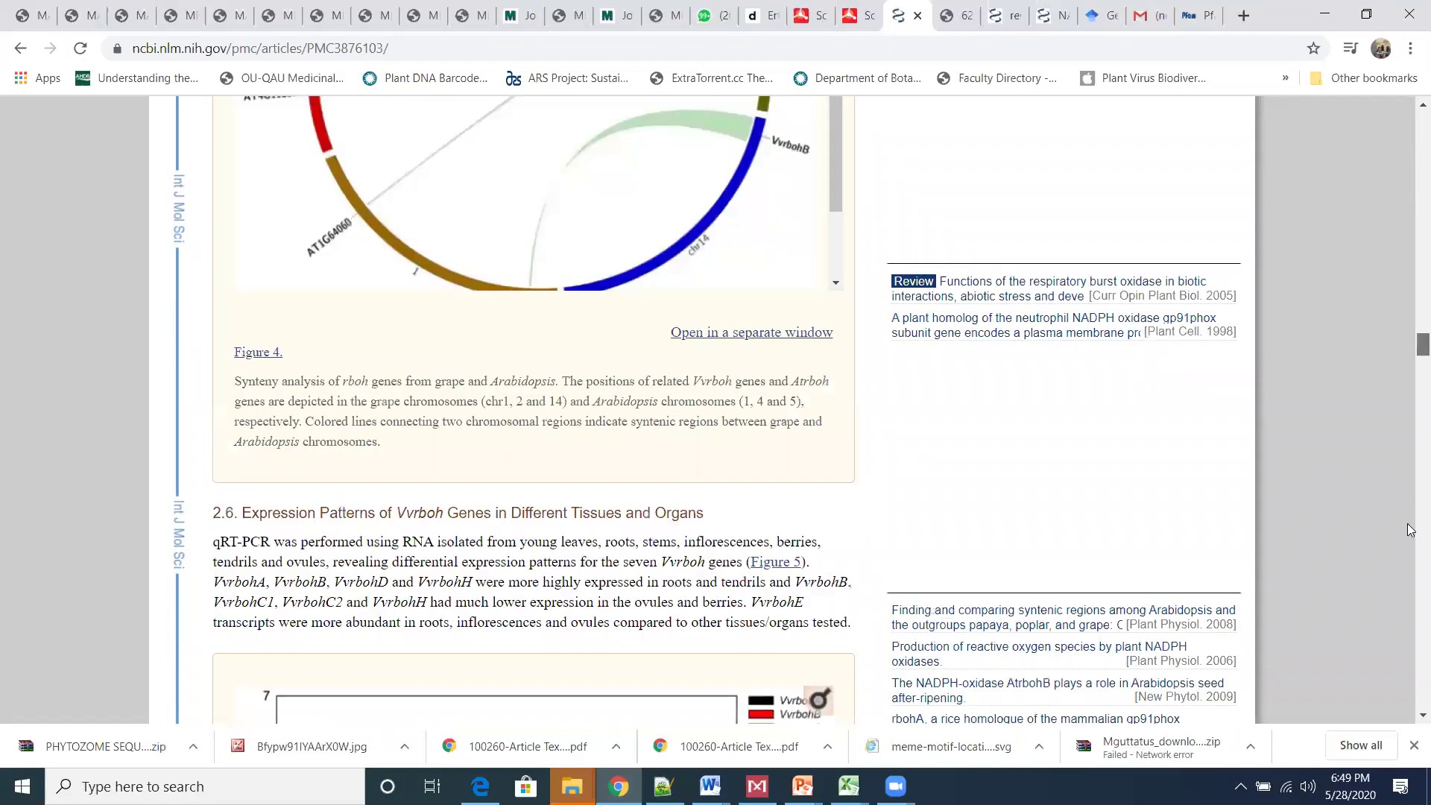
scroll(1411, 530, "down", 15)
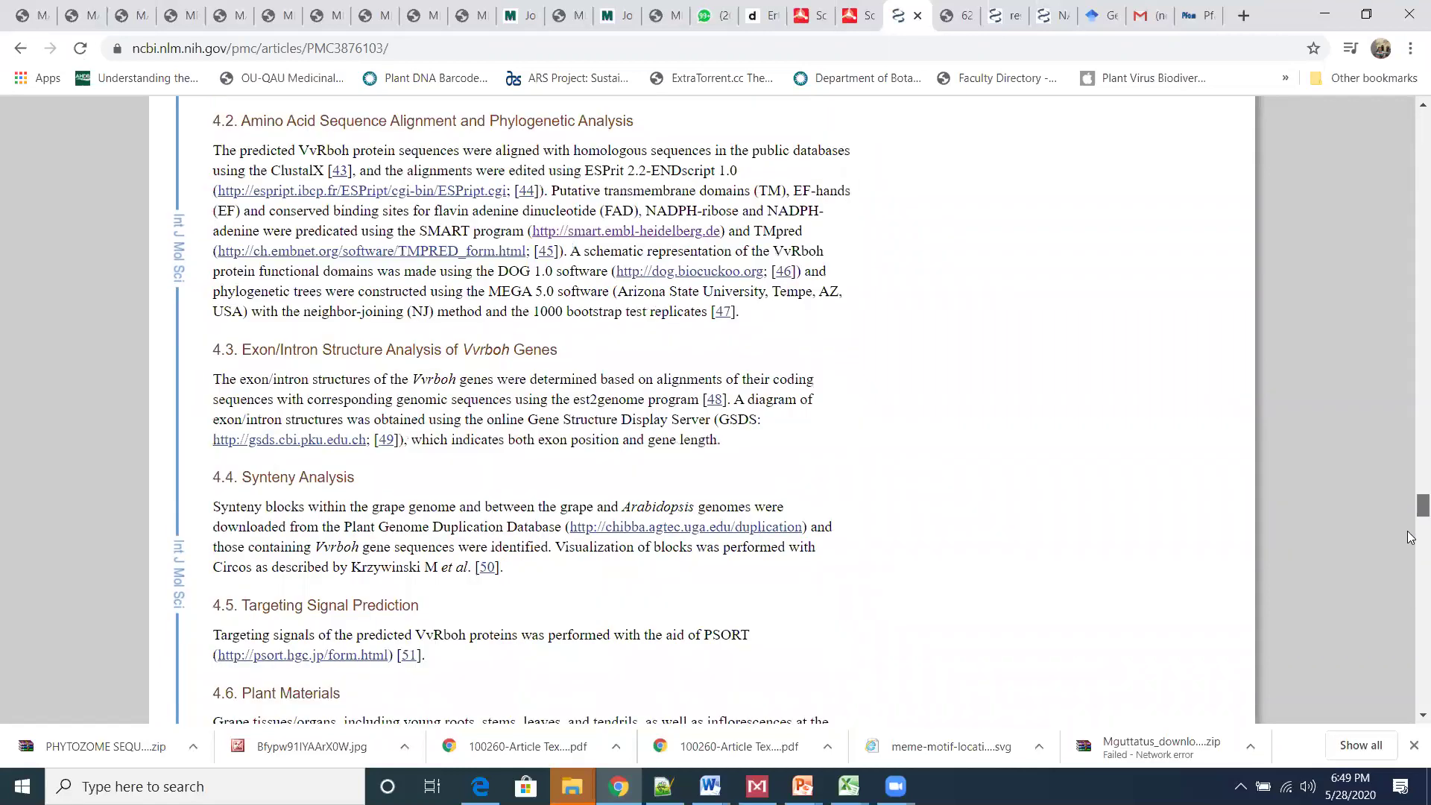
scroll(1411, 537, "down", 6)
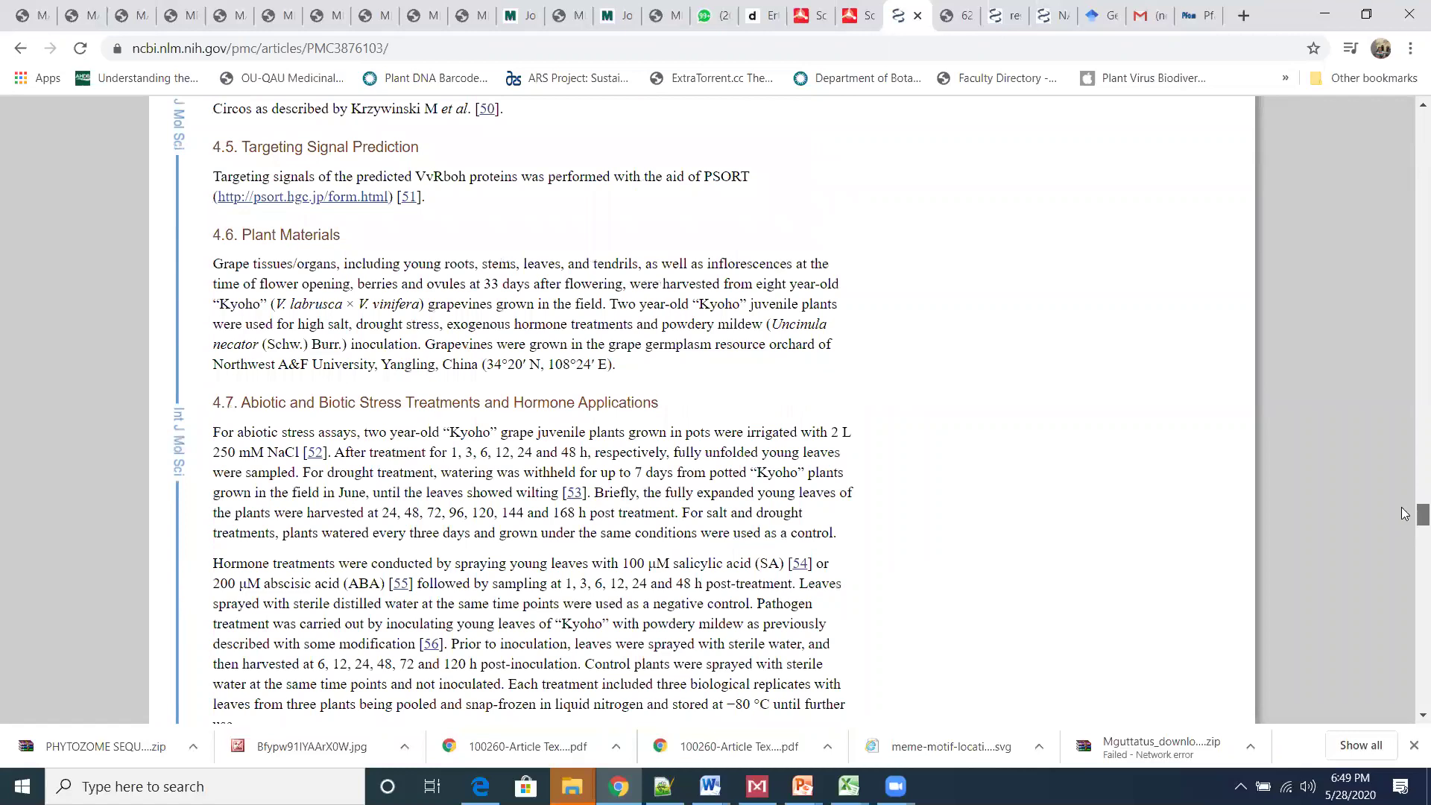
scroll(1405, 514, "up", 10)
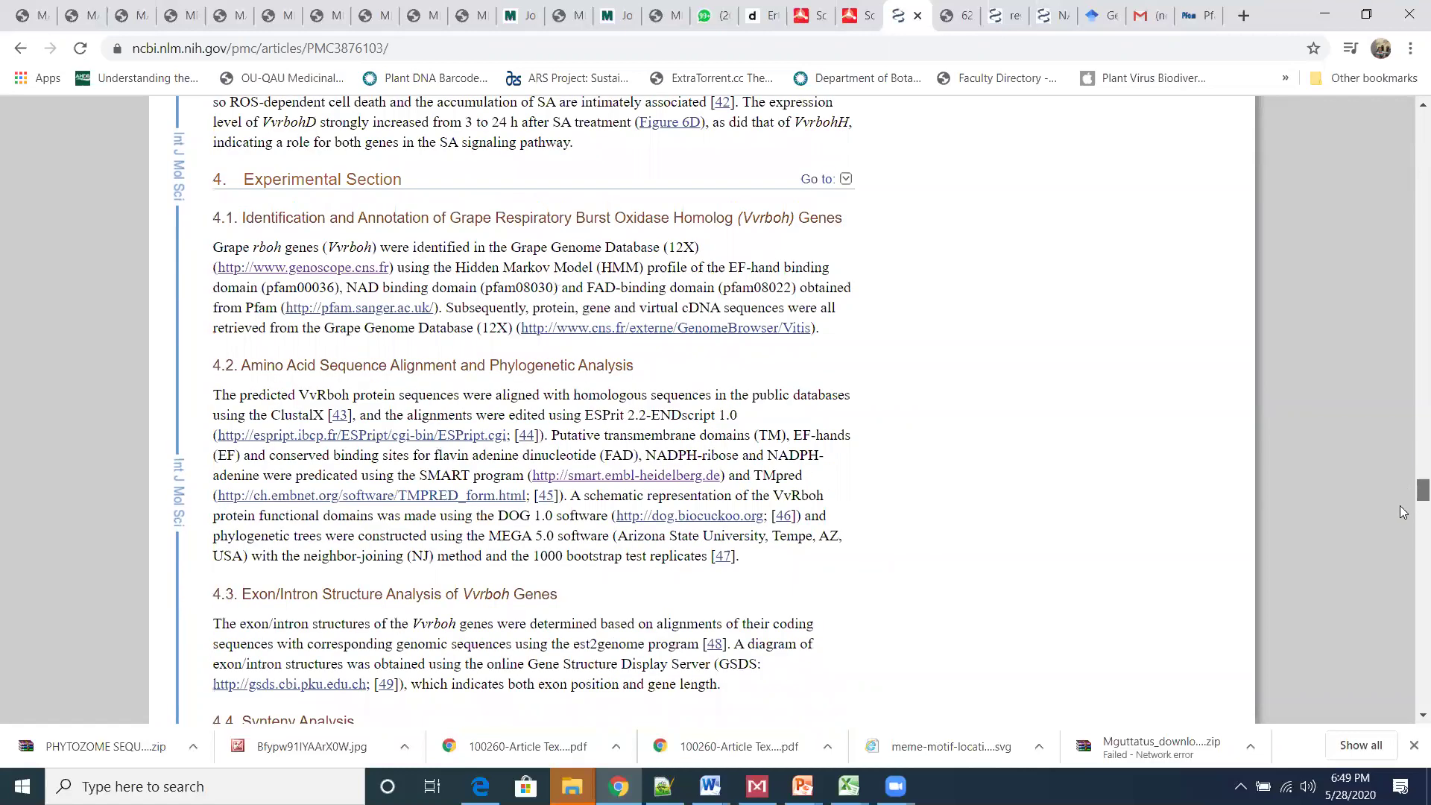
scroll(1404, 512, "up", 1)
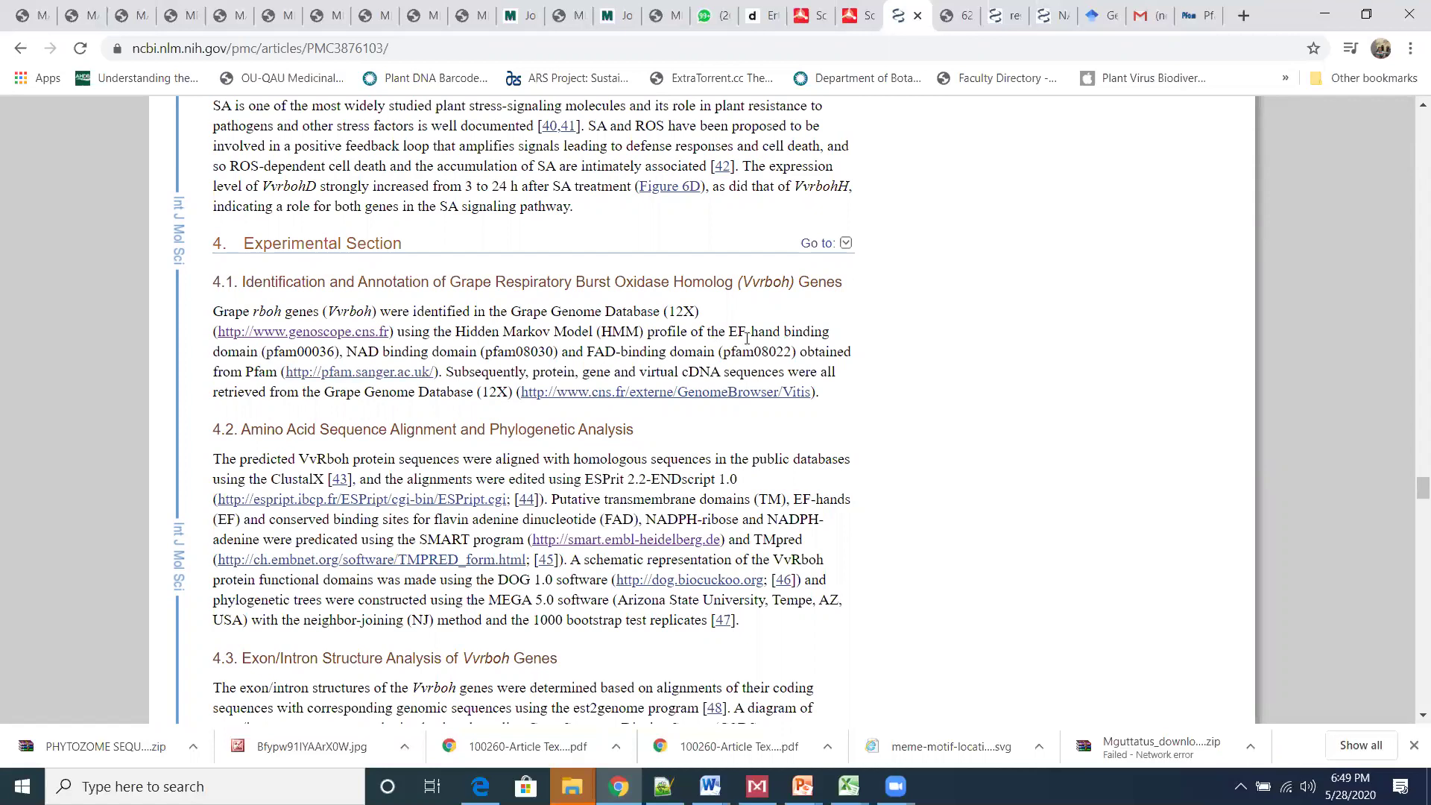
- Read which Pfam domains section 4.1 uses to identify rboh genes, highlighting the EF-hand binding and NAD binding domain names
left_click_drag(730, 330, 857, 341)
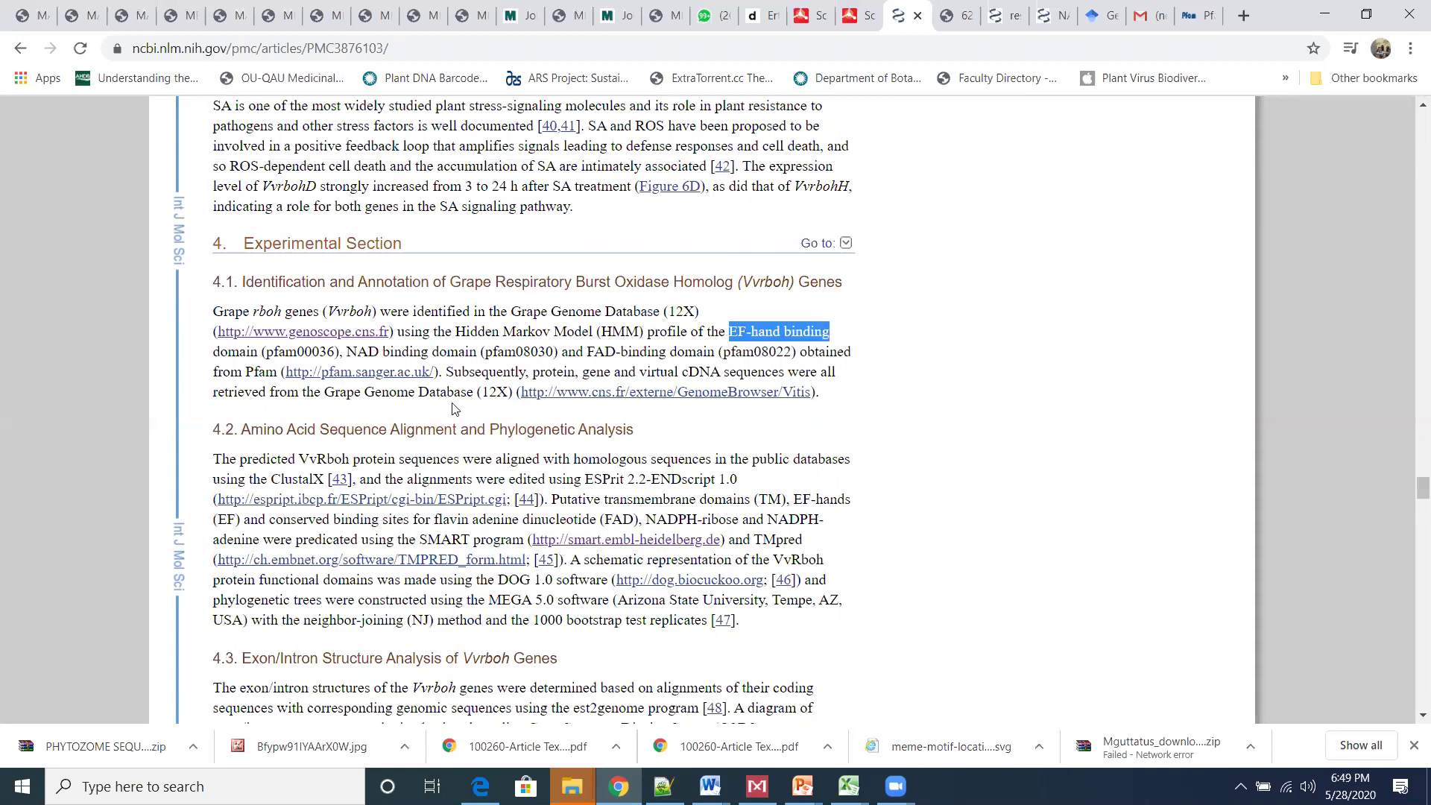
left_click_drag(347, 351, 506, 348)
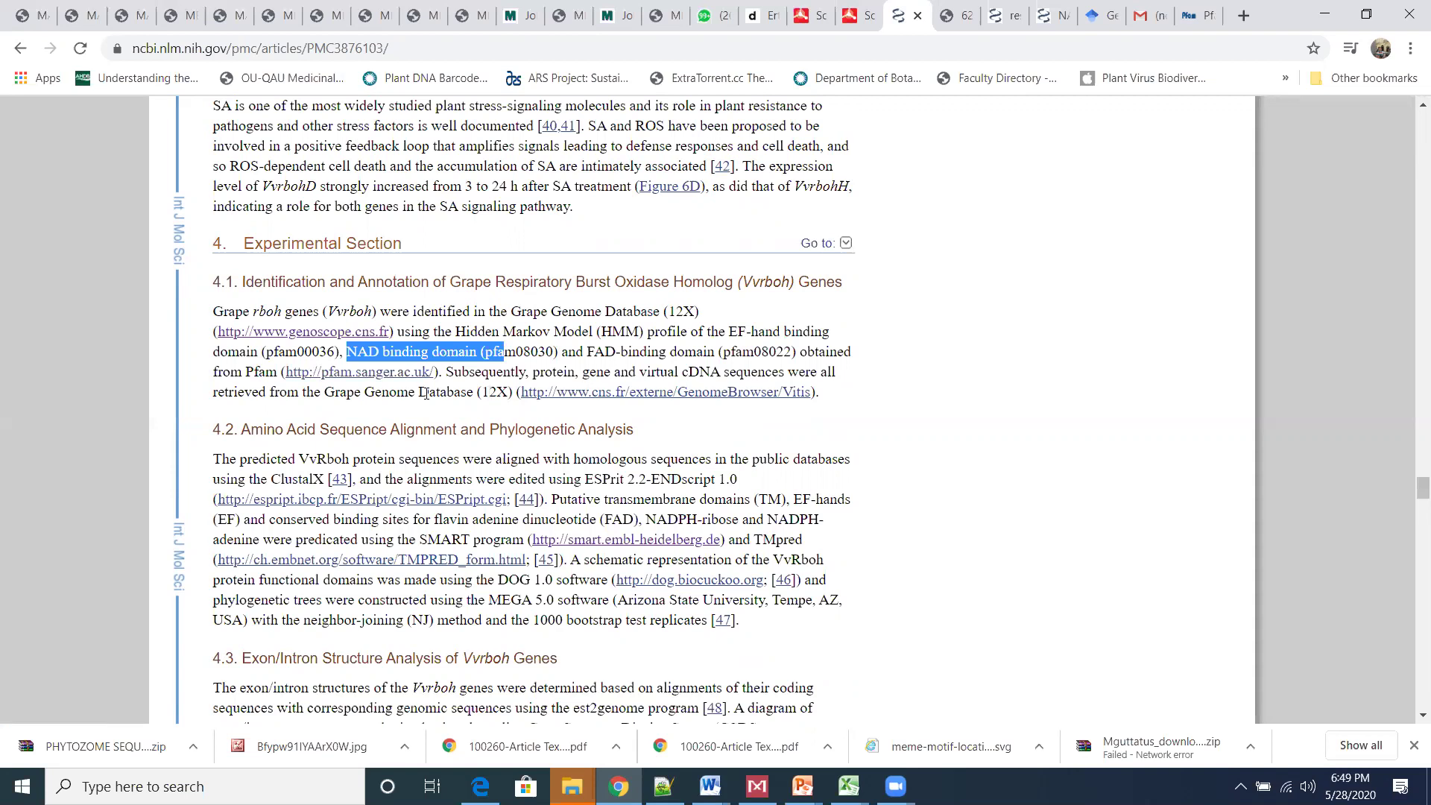
left_click(343, 354)
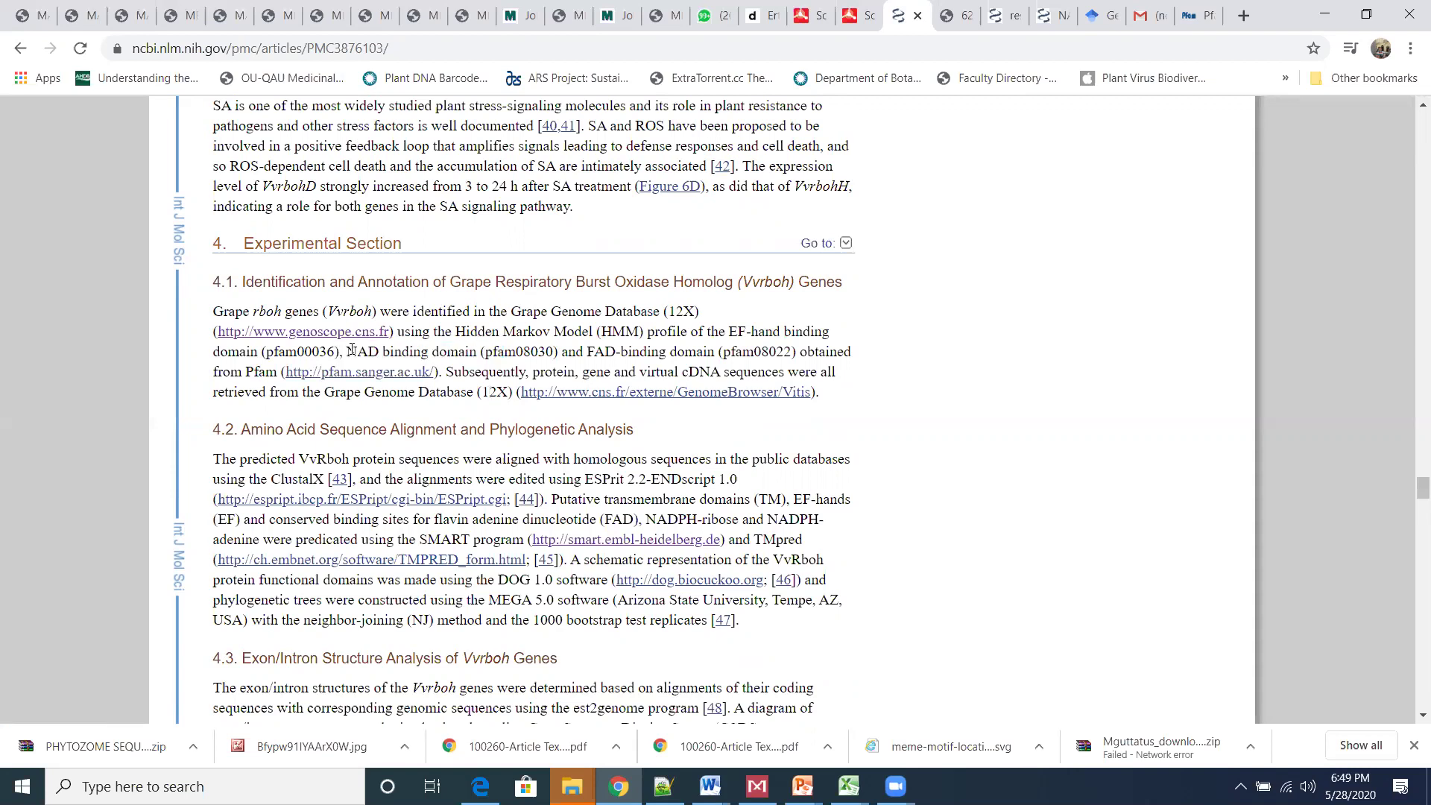
left_click_drag(348, 351, 481, 352)
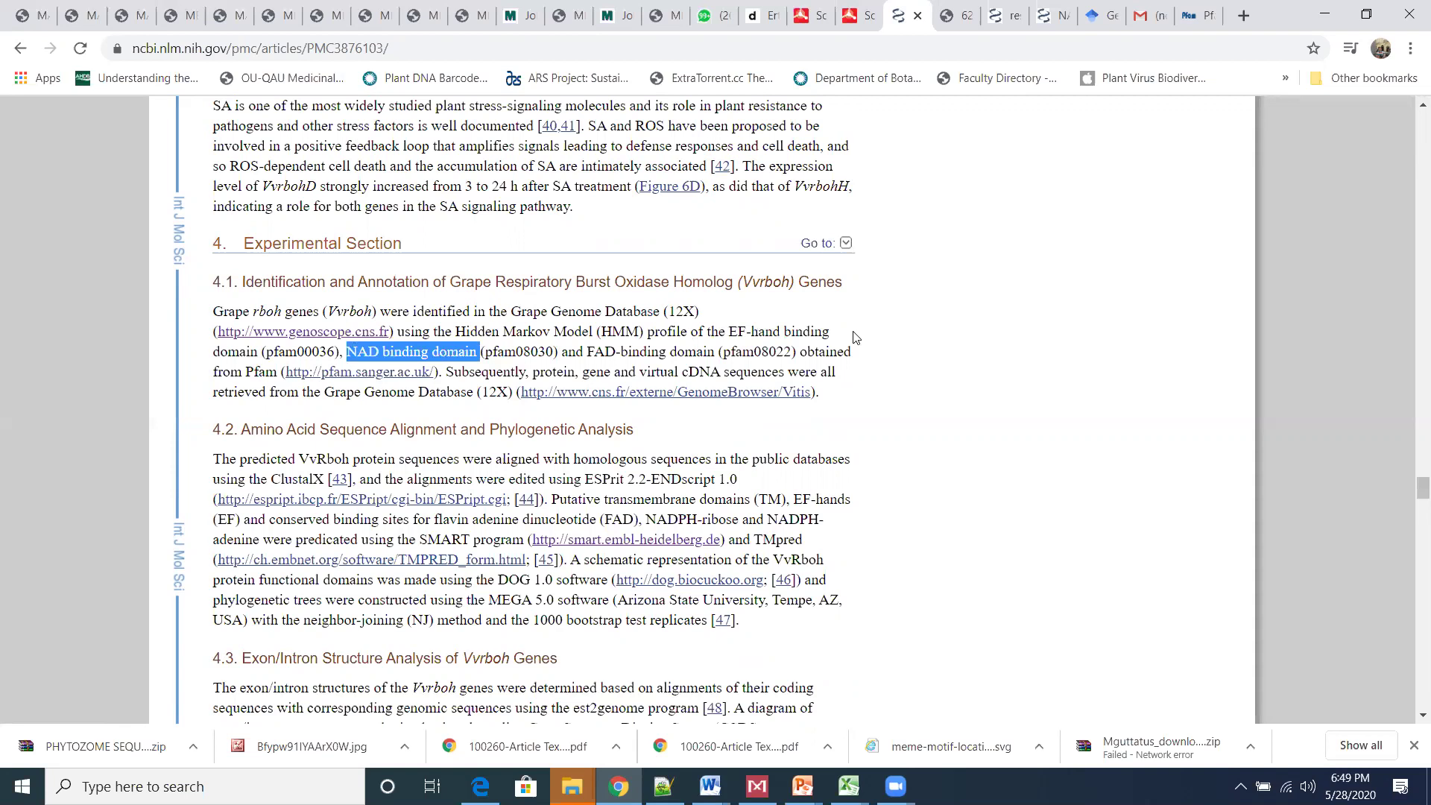
left_click_drag(855, 337, 732, 332)
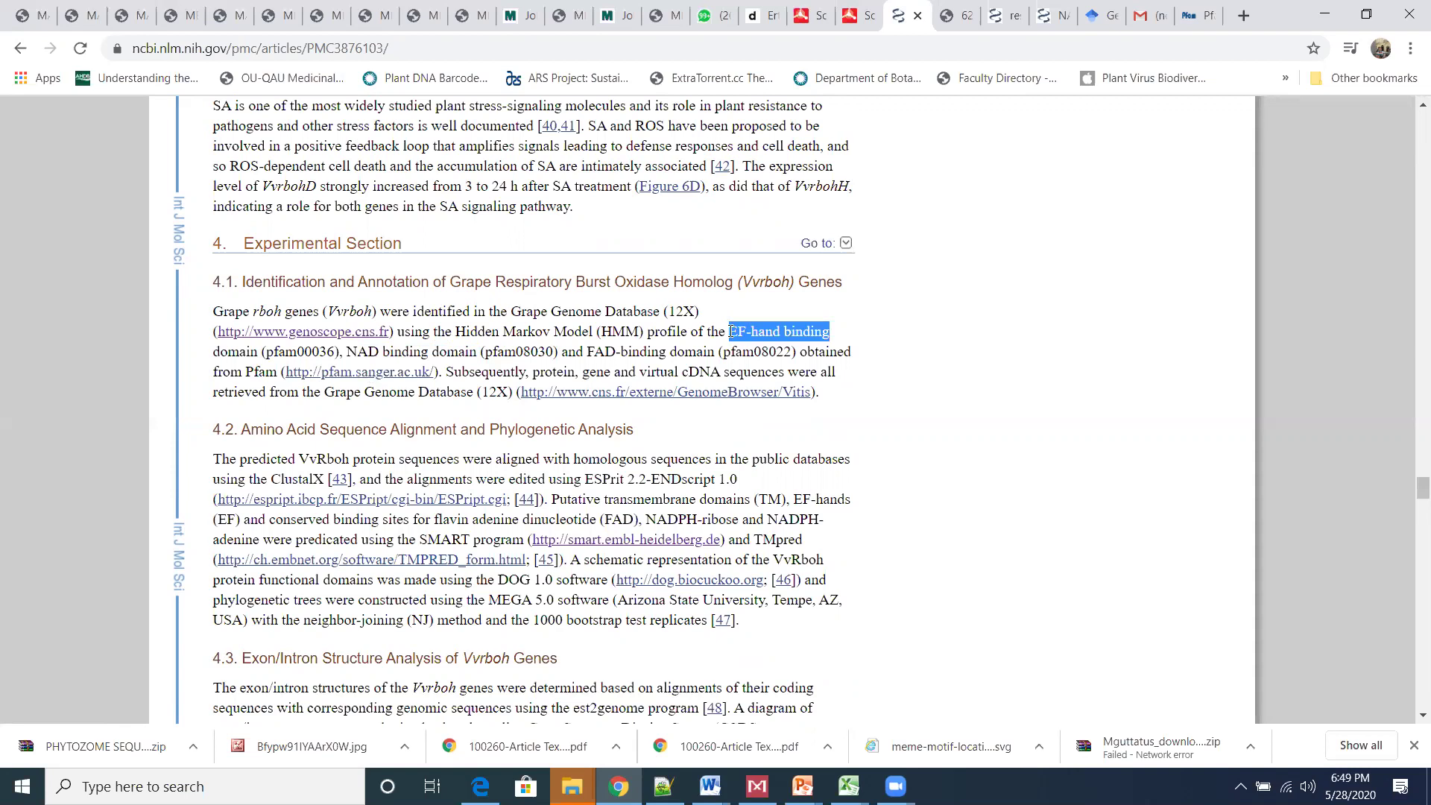
left_click(291, 355)
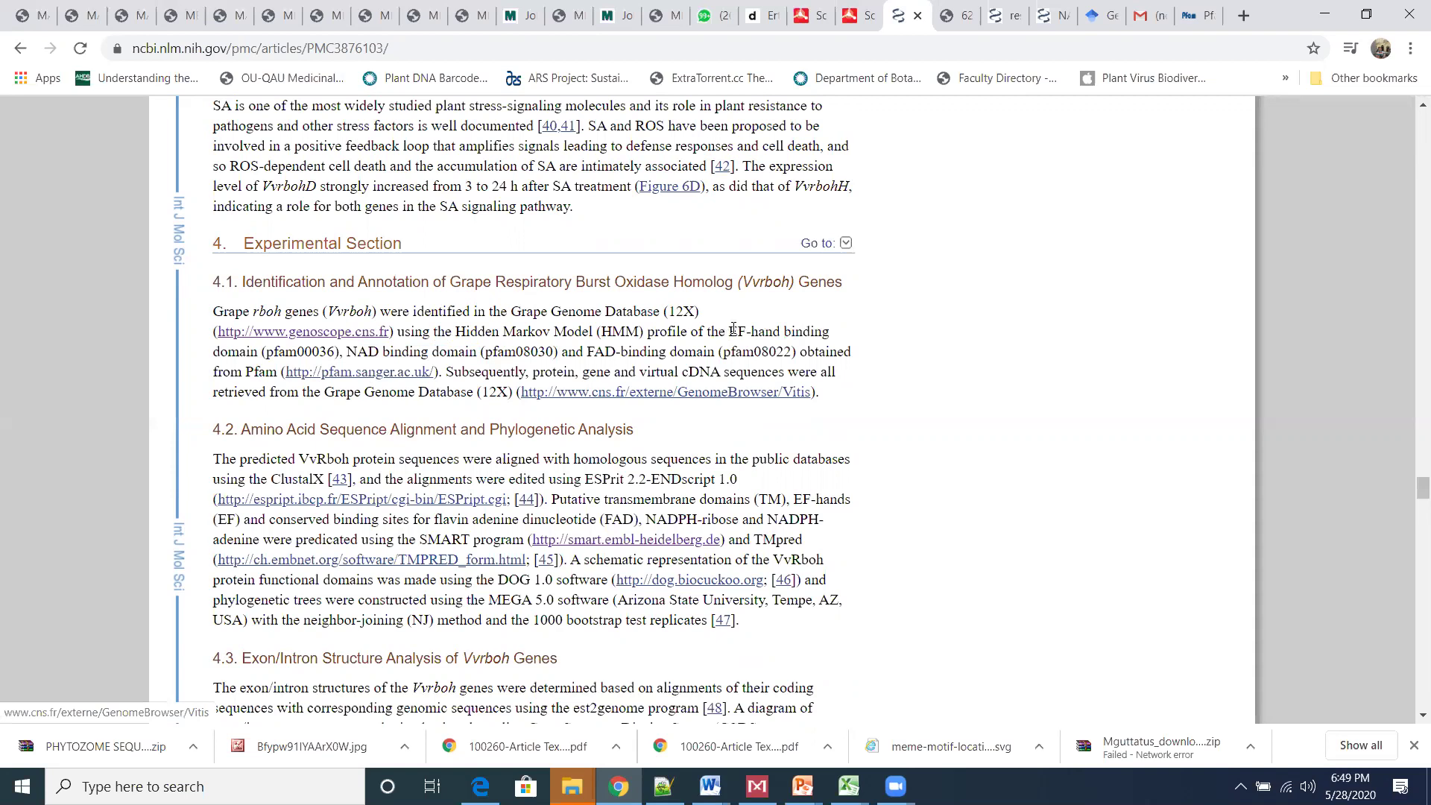
left_click_drag(732, 329, 848, 333)
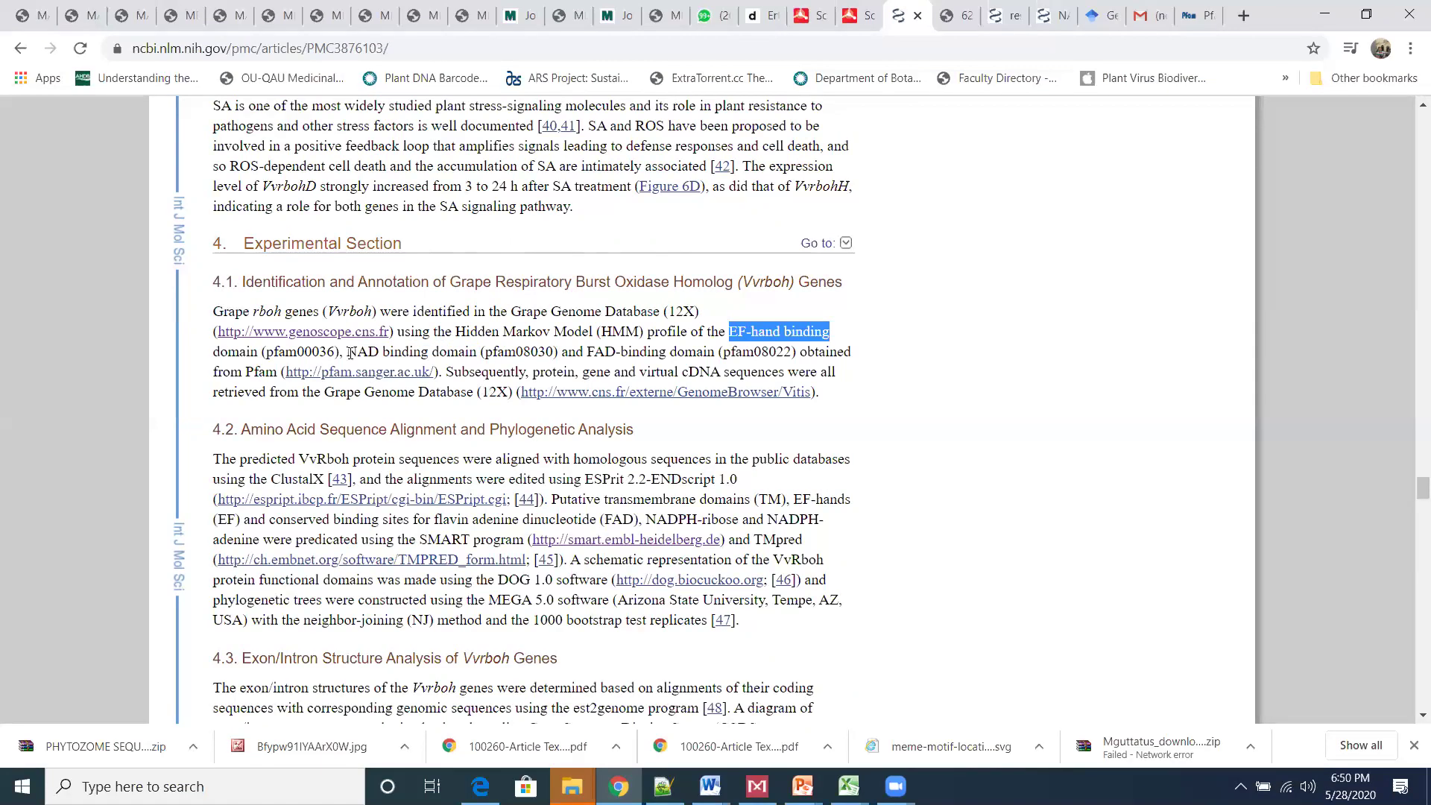
- Reread the domain list in section 4.1, highlighting the NAD binding domain, EF-hand binding and the passage that follows
left_click_drag(347, 350, 481, 351)
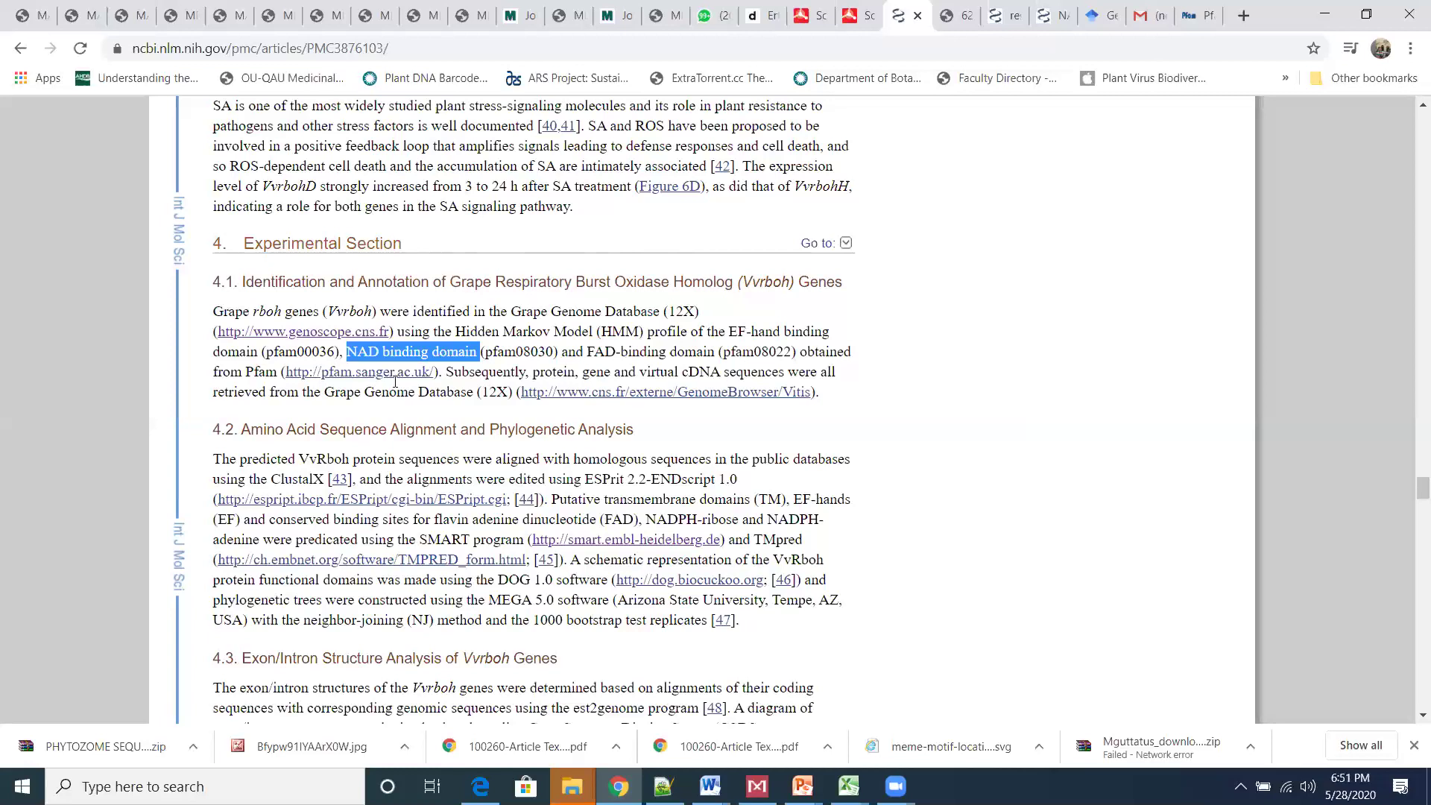
left_click(732, 328)
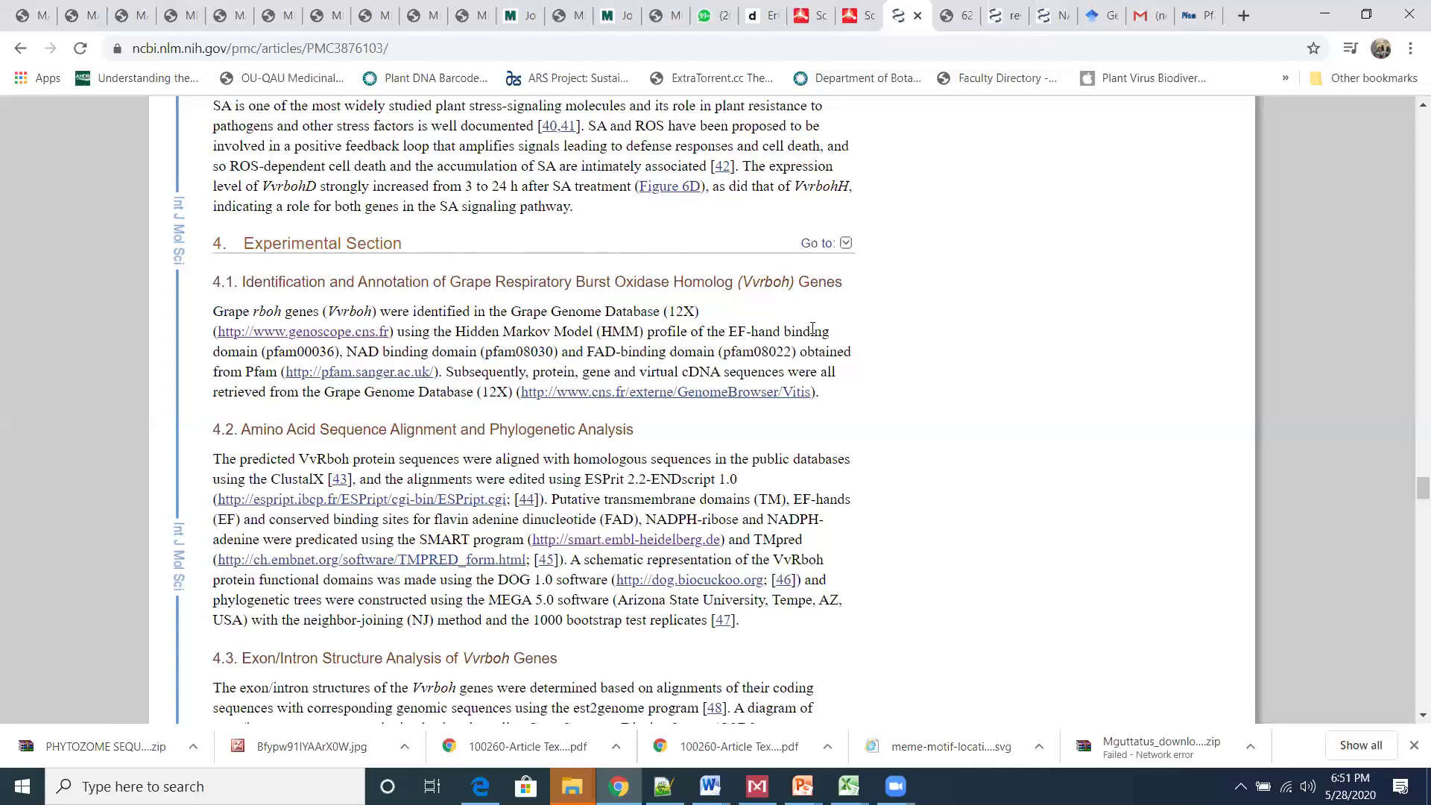
left_click_drag(729, 331, 837, 334)
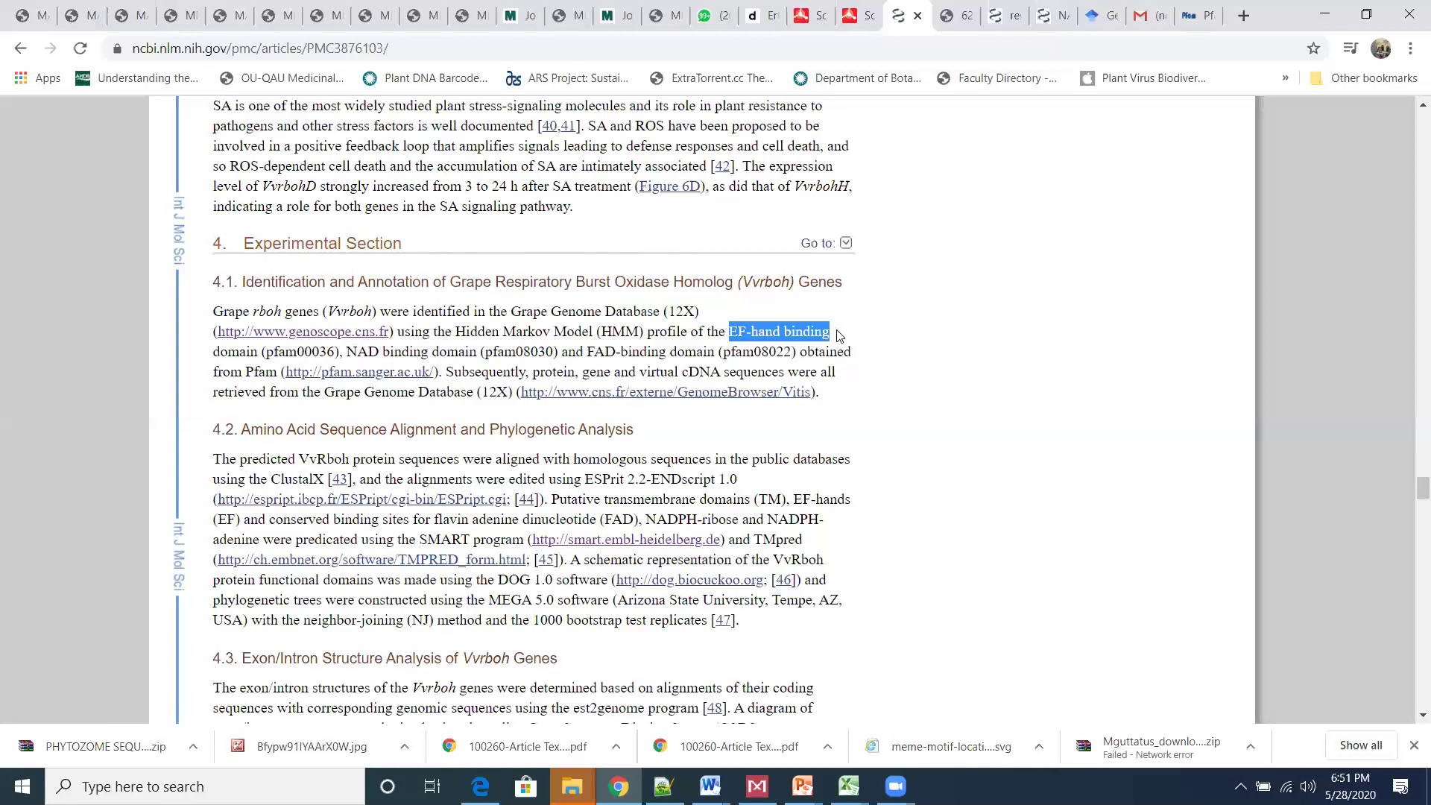
left_click(269, 376)
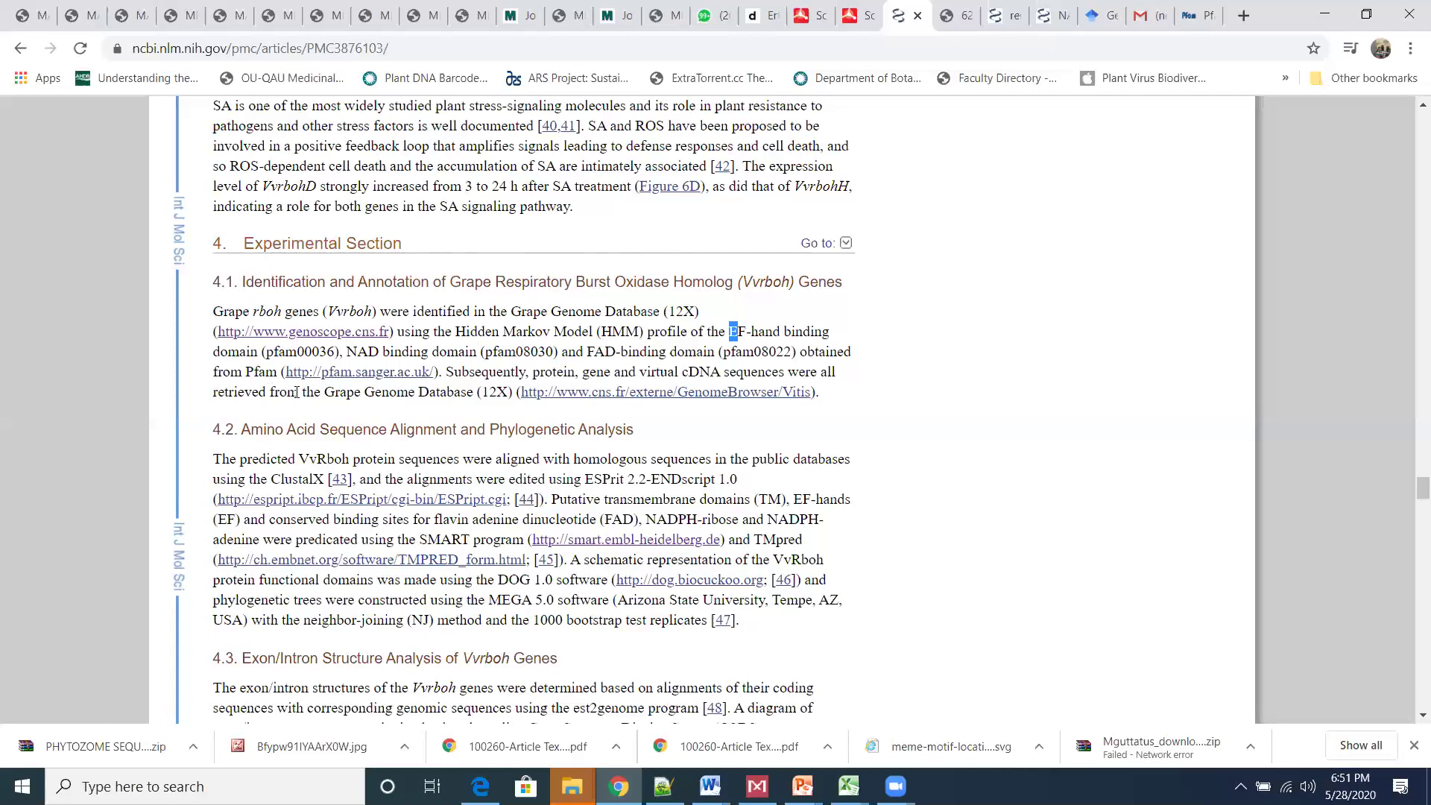
left_click_drag(729, 331, 296, 393)
key("shift+Left")
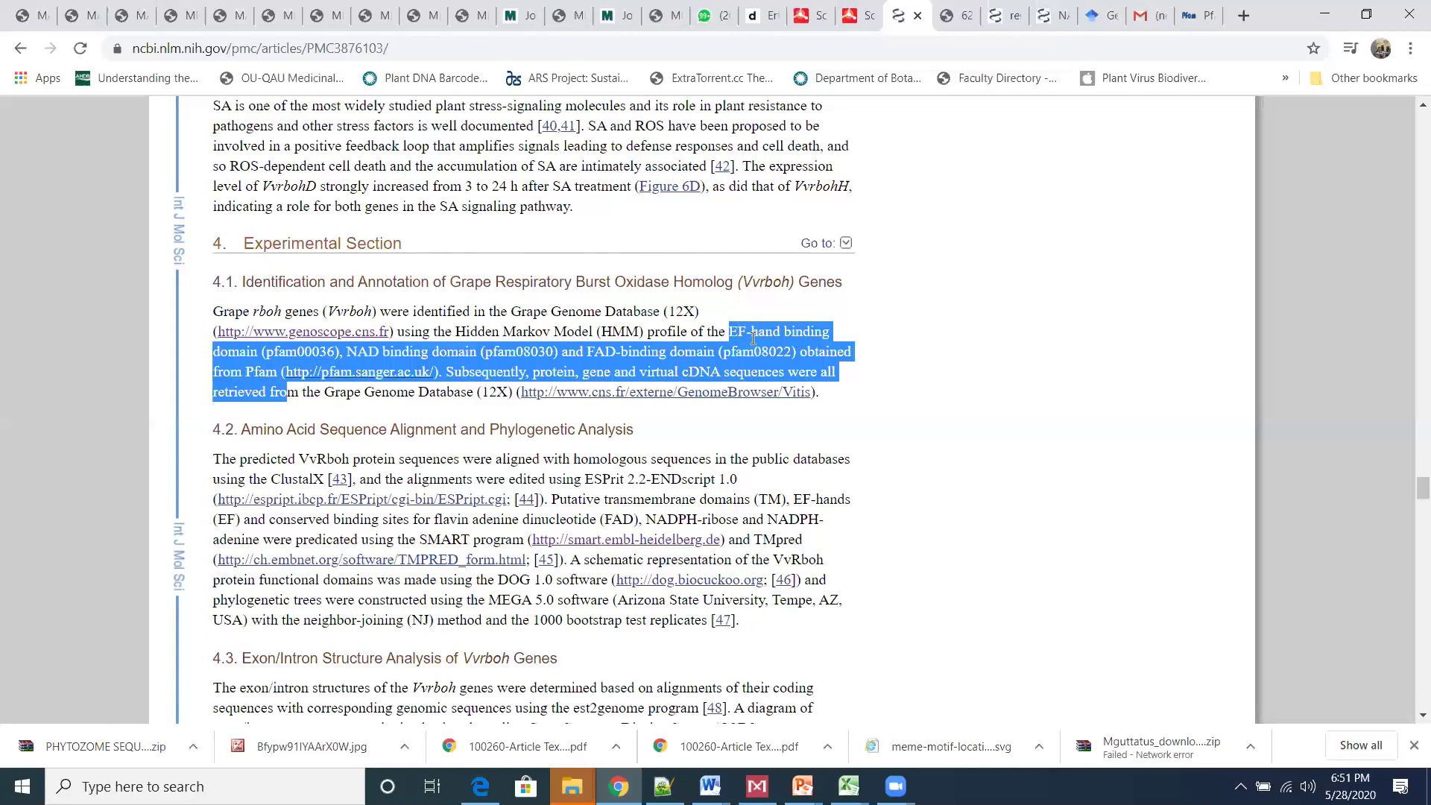
left_click(783, 352)
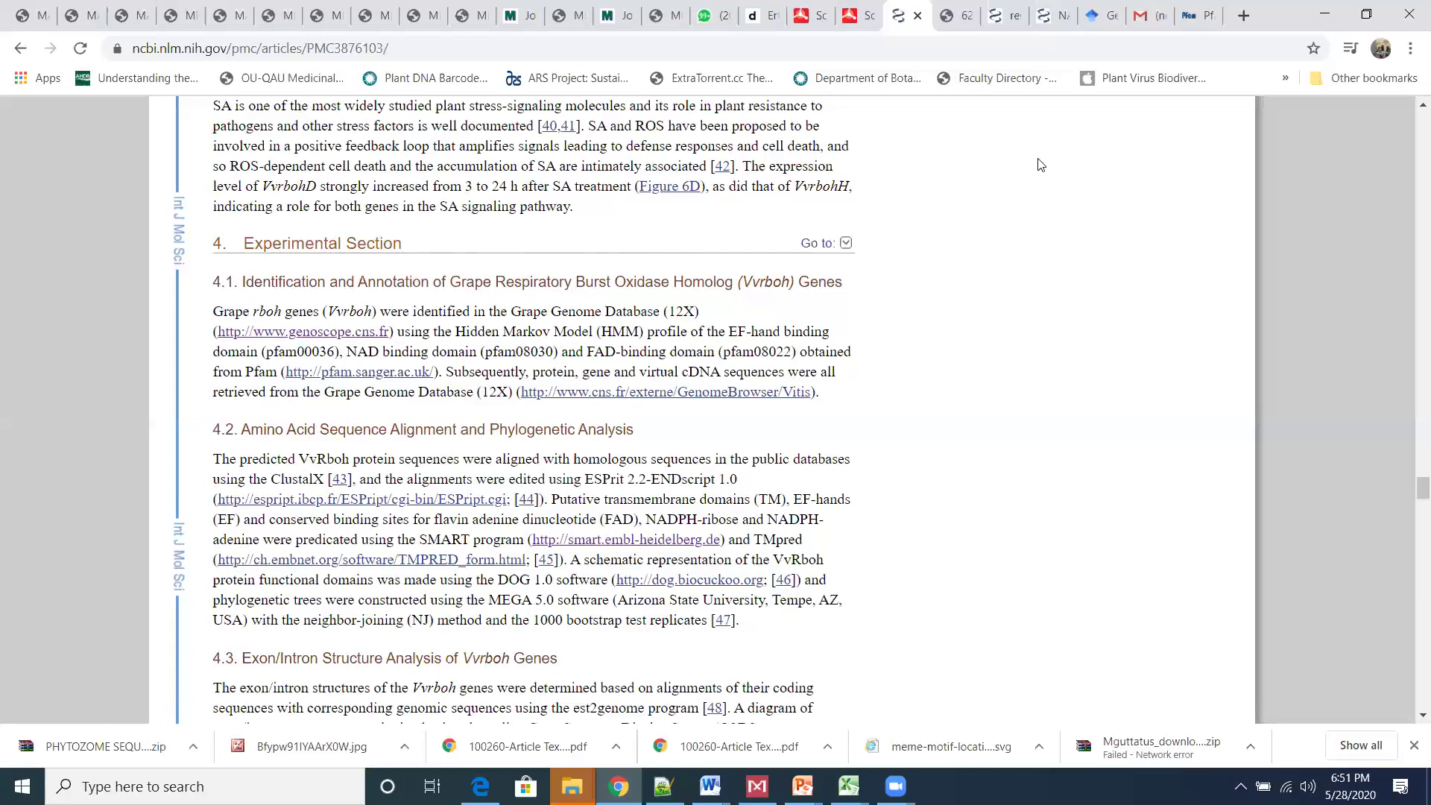
- Return to the Pfam sequence search results and expand the full description of the Ferric_reduct family
left_click(1200, 14)
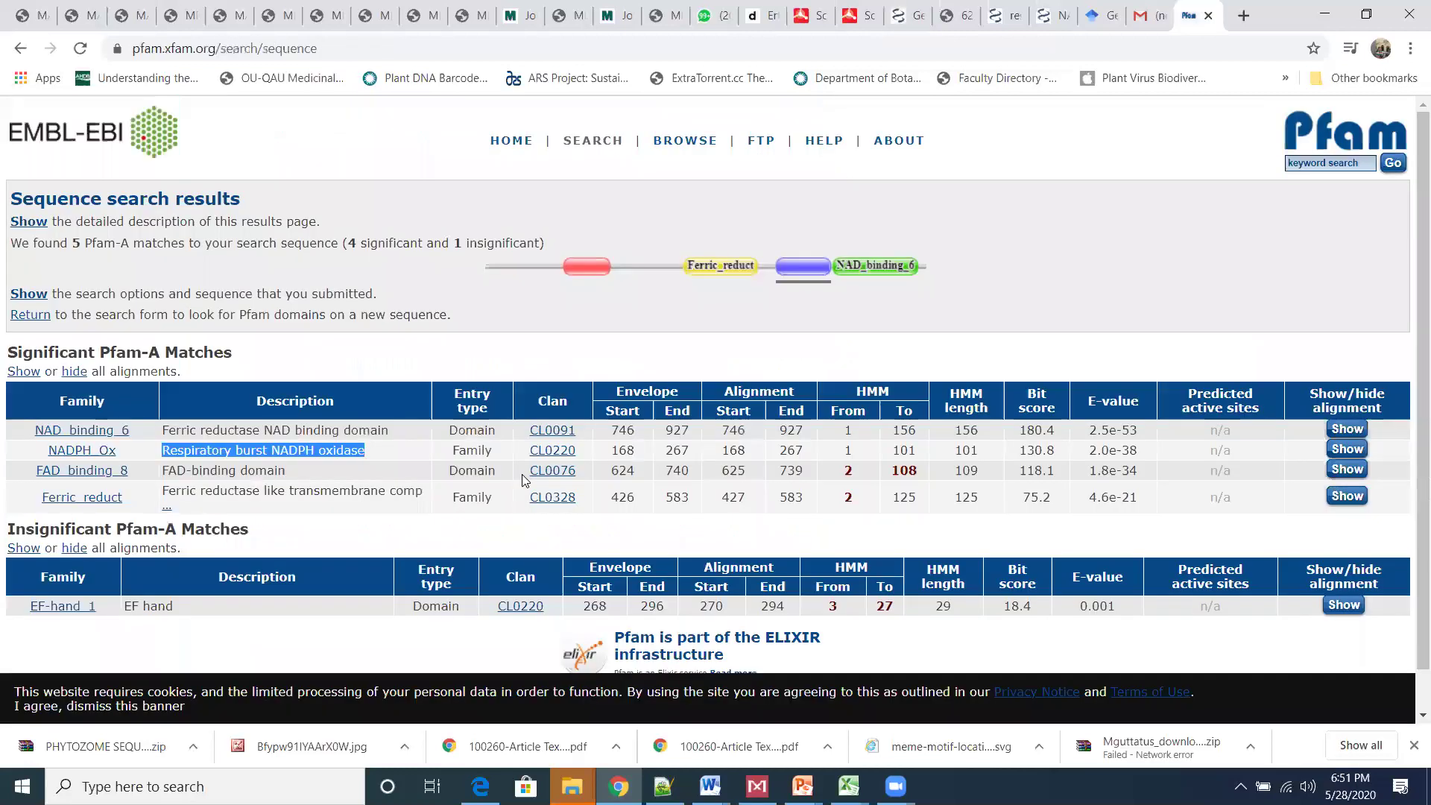
left_click(290, 531)
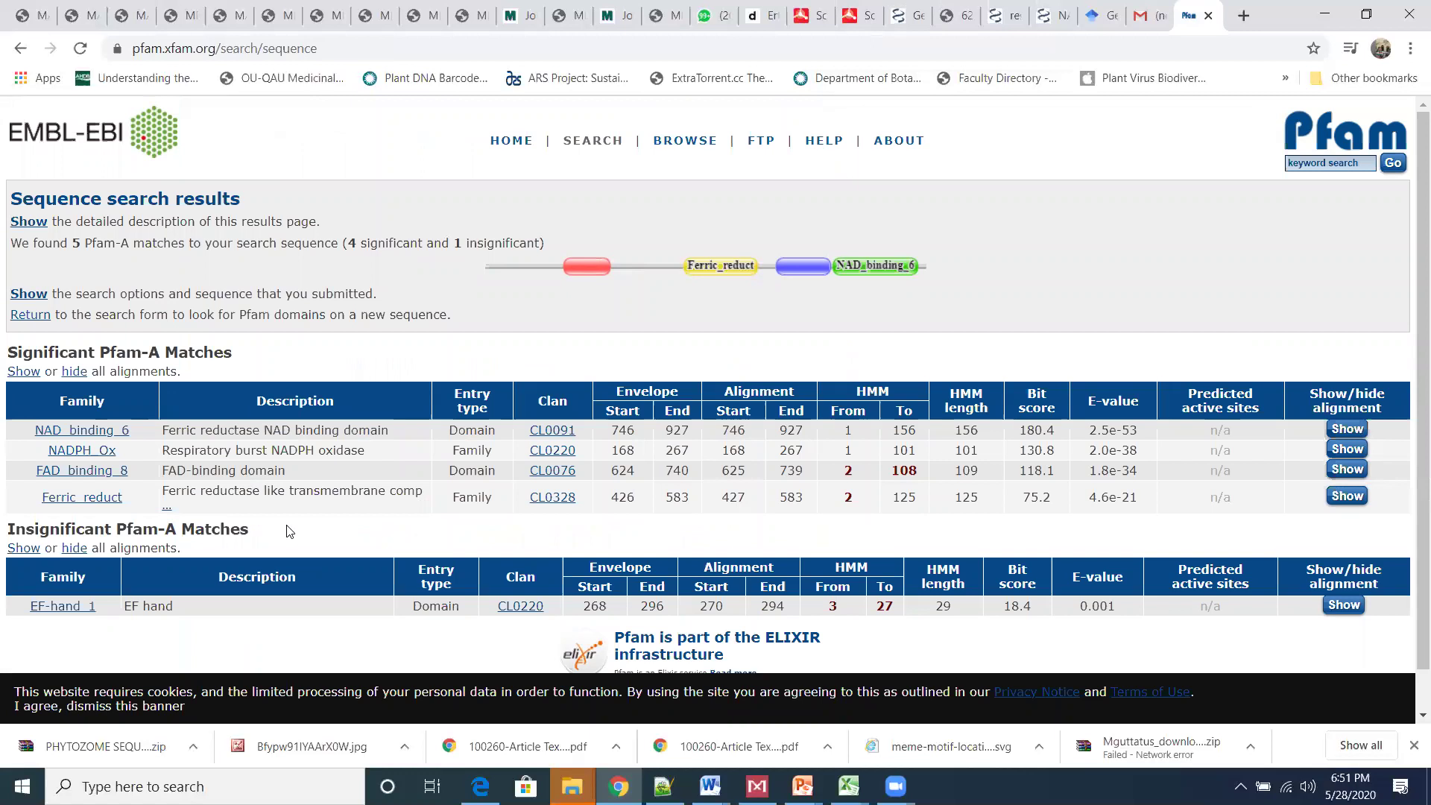
left_click(167, 508)
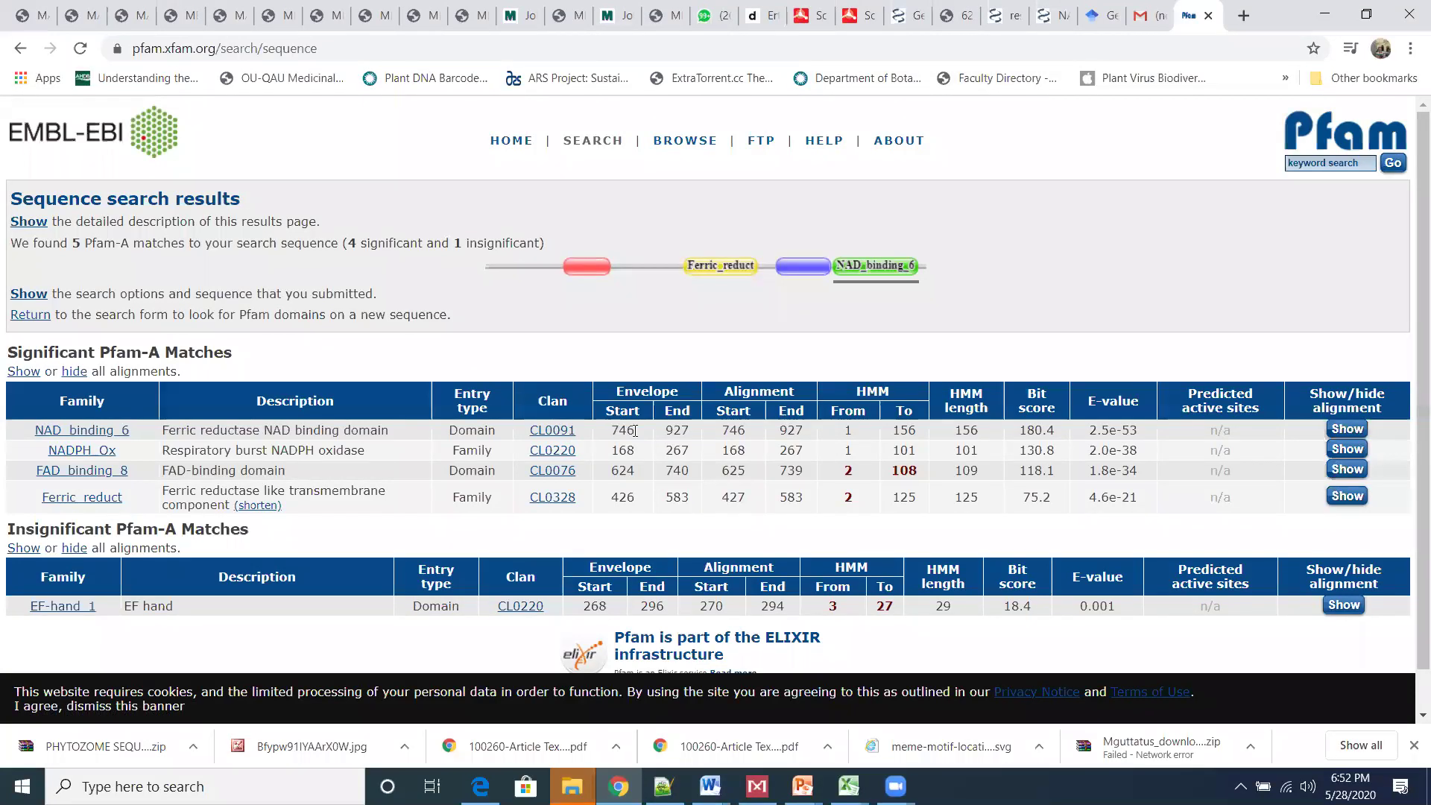
- Highlight the envelope start and end positions of the NAD_binding_6 match in the significant Pfam-A matches
double_click(690, 432)
left_click_drag(611, 430, 695, 440)
left_click(615, 430)
left_click(702, 430, "shift")
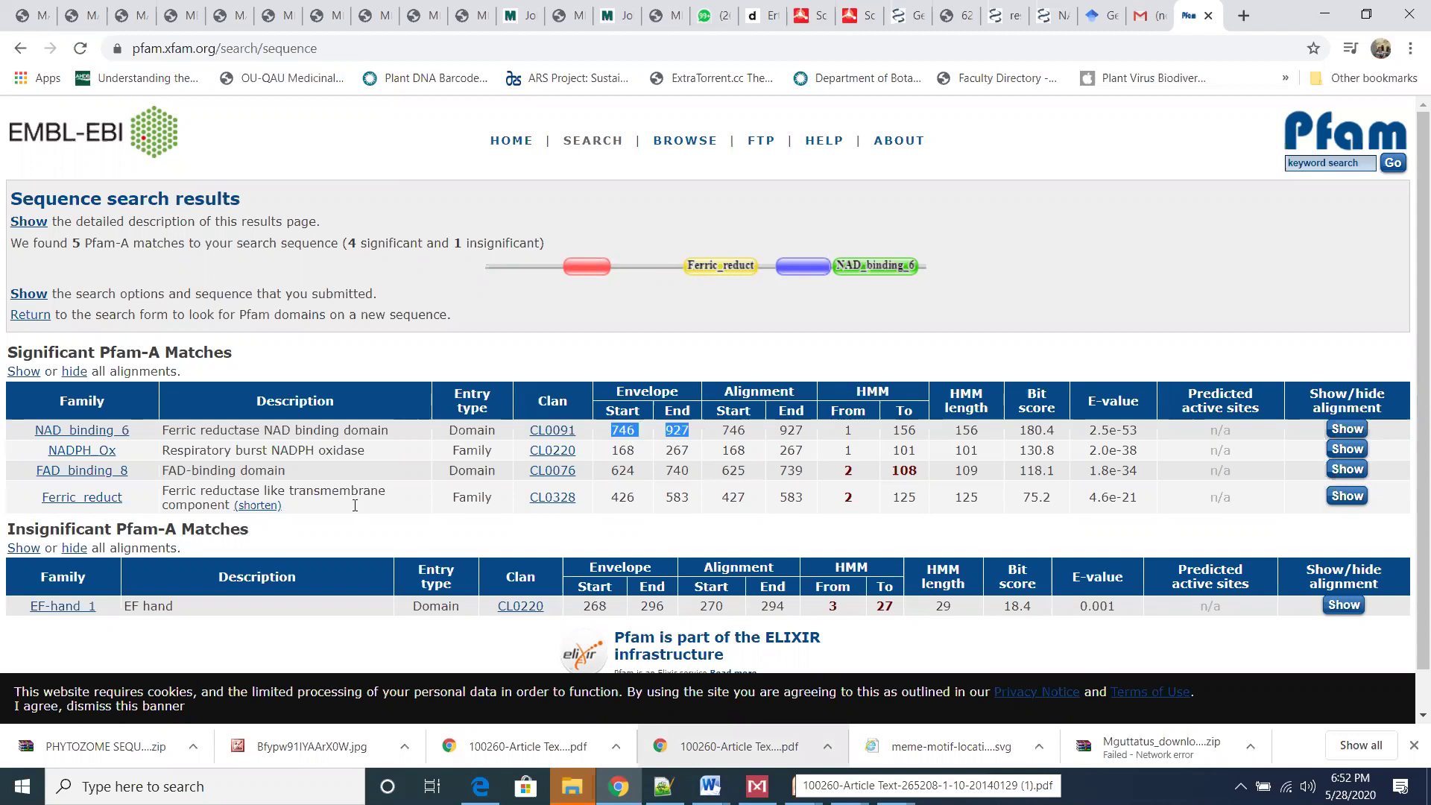
- Switch to Notepad++ and note the domain positions 746 and 927 below the numbered sequence at the end of the record
key("alt+Tab")
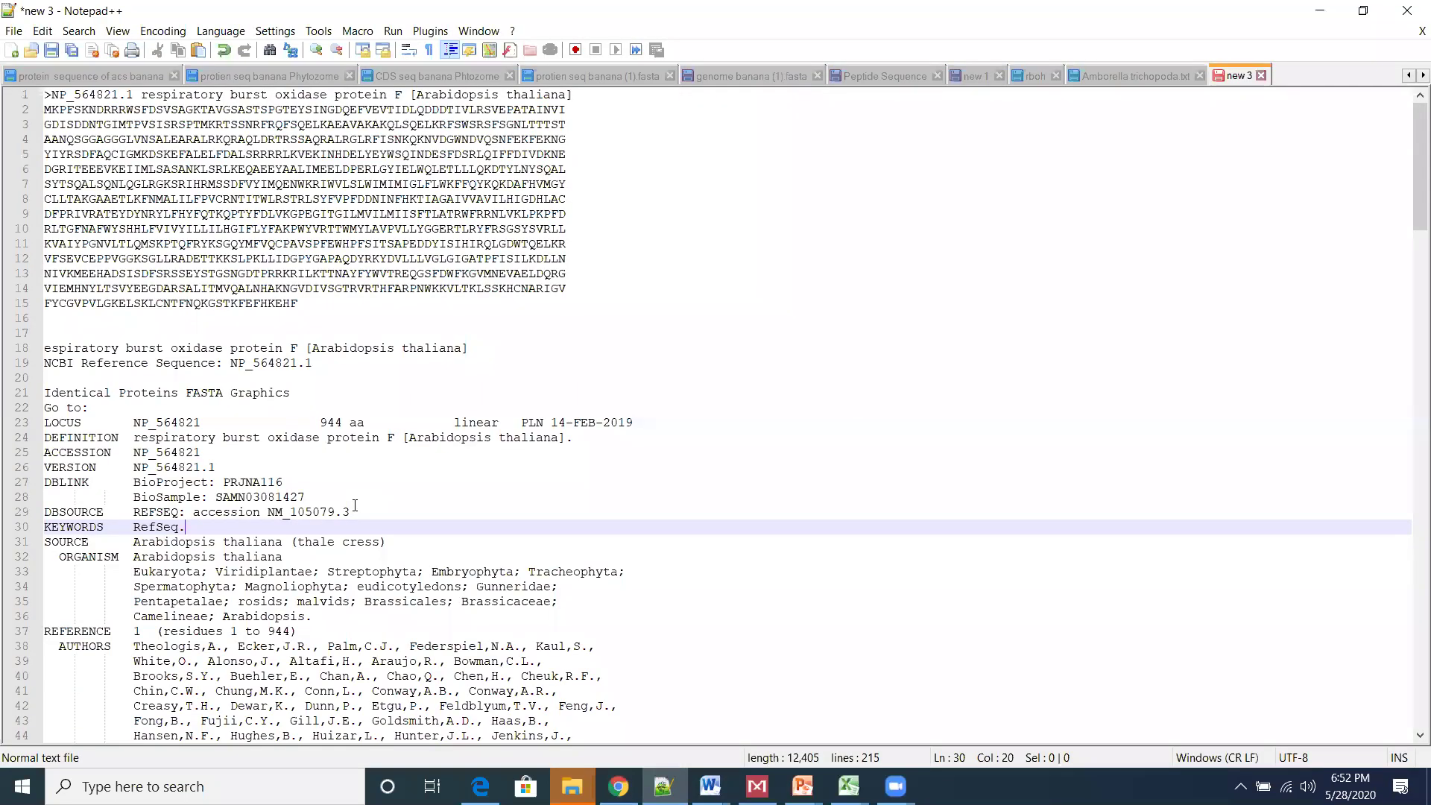
key("Down")
key("Down")
key("Down")
key("Down")
key("Down")
key("Down")
key("Down")
key("Down")
key("Down")
key("Down")
key("Down")
key("Down")
key("Down")
key("Down")
key("Down")
key("Down")
key("Down")
key("Down")
key("Down")
key("Down")
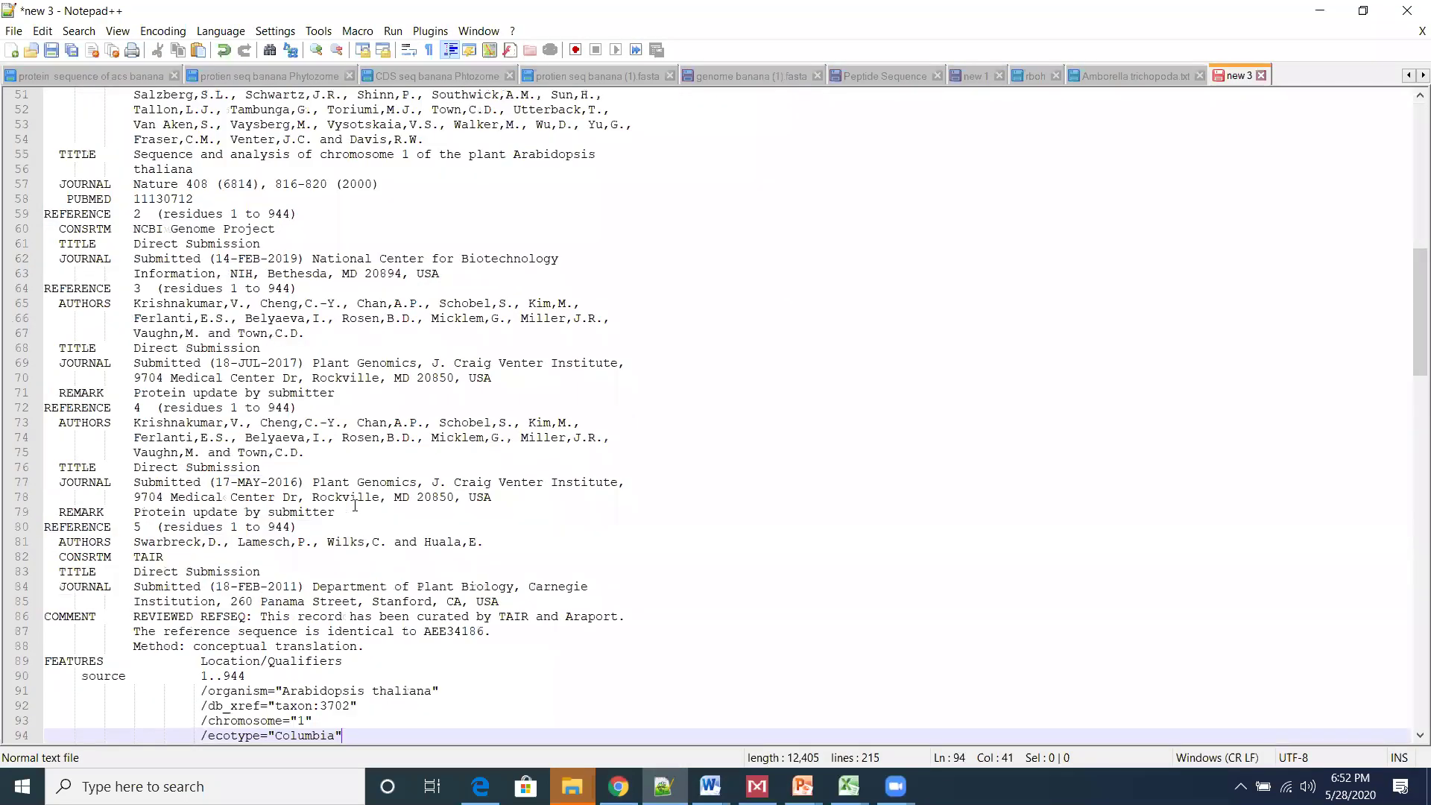
key("Down")
key("Down")
key("Down")
key("Down")
key("Down")
key("Down")
key("Down")
key("Down")
key("Down")
key("Down")
key("Down")
key("Down")
key("Down")
key("Down")
key("Down")
key("Down")
key("Down")
key("Down")
key("Down")
key("Down")
key("Down")
key("Down")
key("Down")
key("Down")
key("Down")
key("Down")
key("Down")
key("Down")
key("Down")
key("Down")
key("Down")
key("Down")
key("Down")
key("Down")
key("Down")
key("Down")
key("Down")
key("Down")
key("Down")
key("Down")
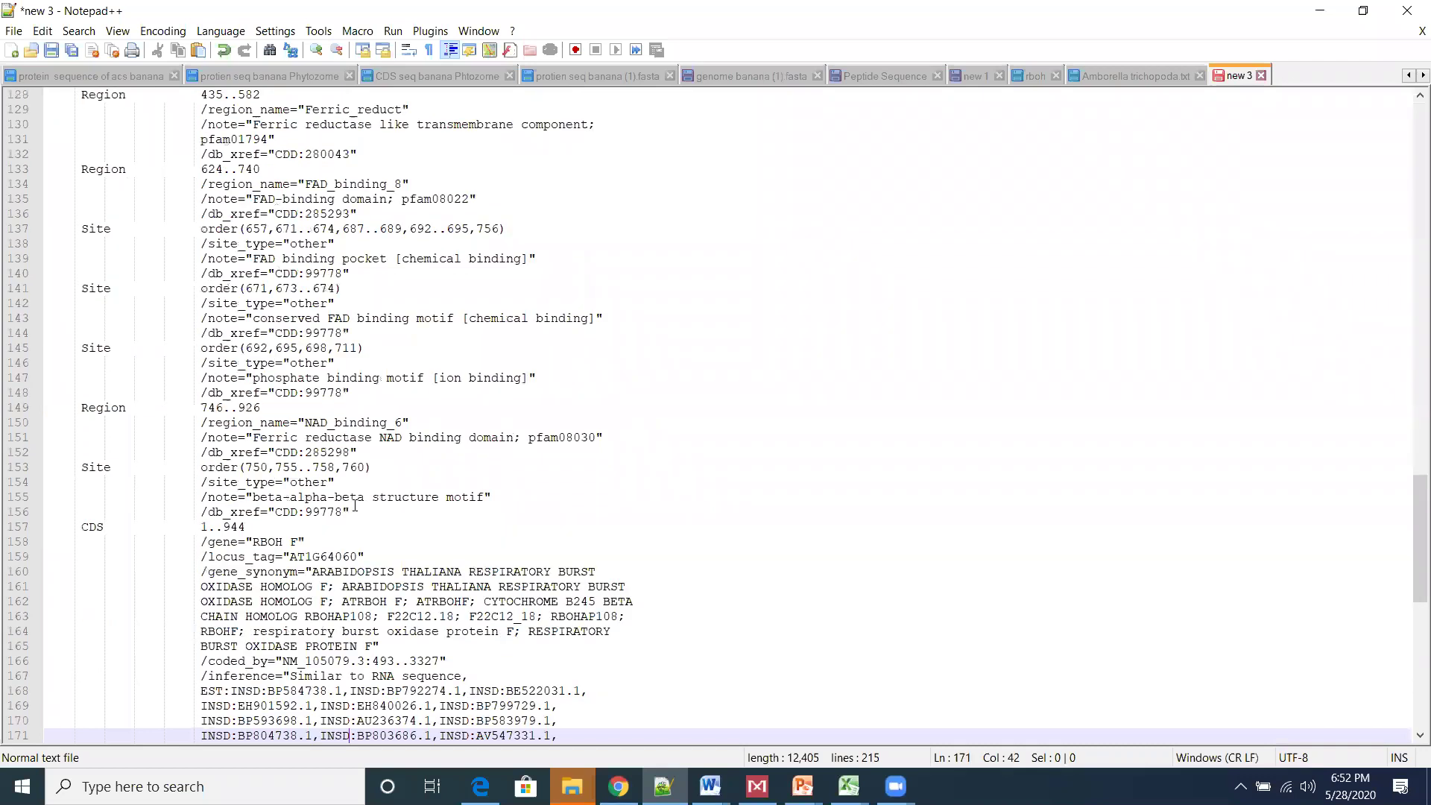
key("Down")
key("Down")
key("Down")
key("Down")
key("Down")
key("Down")
key("Down")
key("Down")
key("Down")
key("Down")
key("Down")
key("Down")
key("Down")
key("Down")
key("Down")
key("Down")
key("Down")
key("Down")
key("Down")
key("Down")
key("ctrl+End")
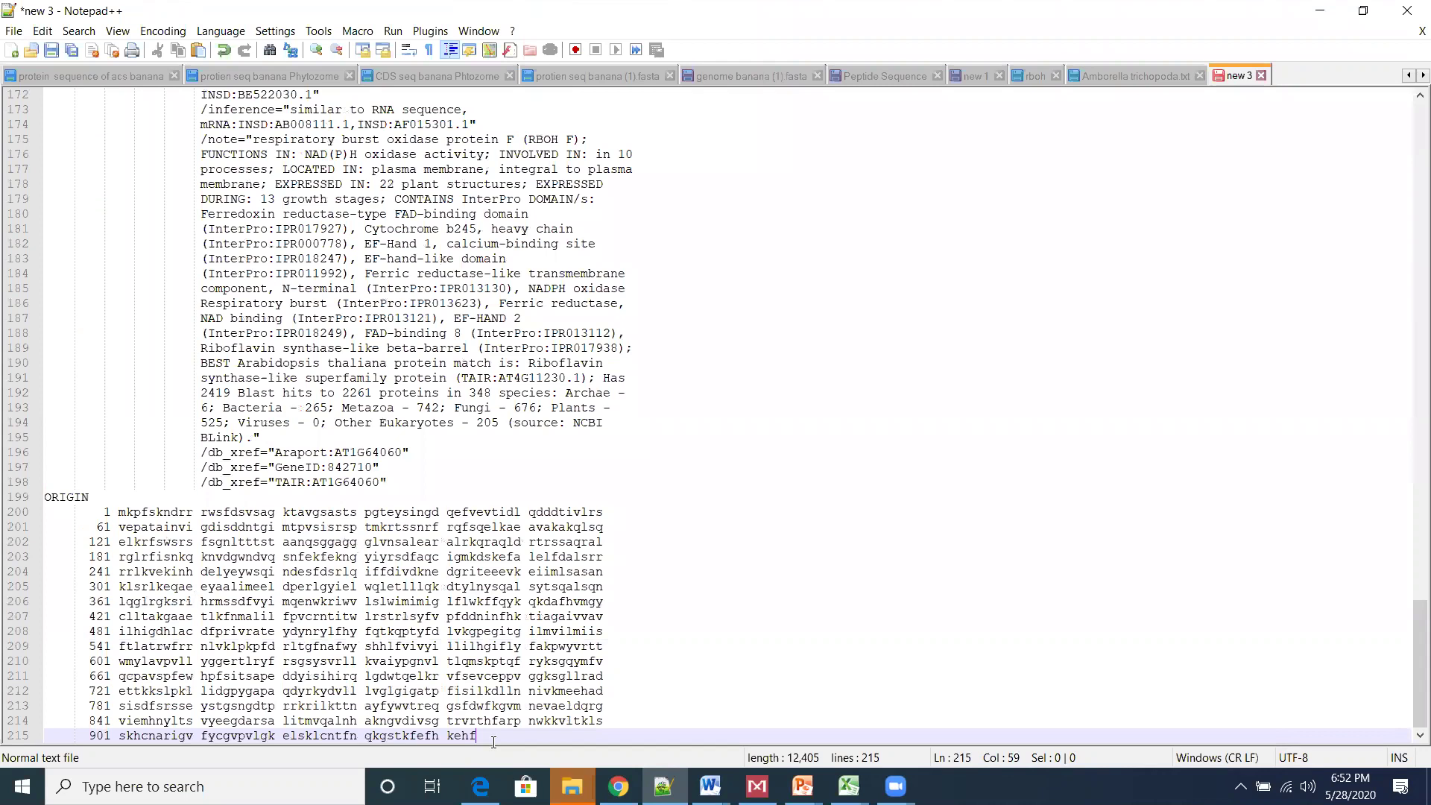
key("Return")
key("Return")
type("746")
key("Tab")
type("927")
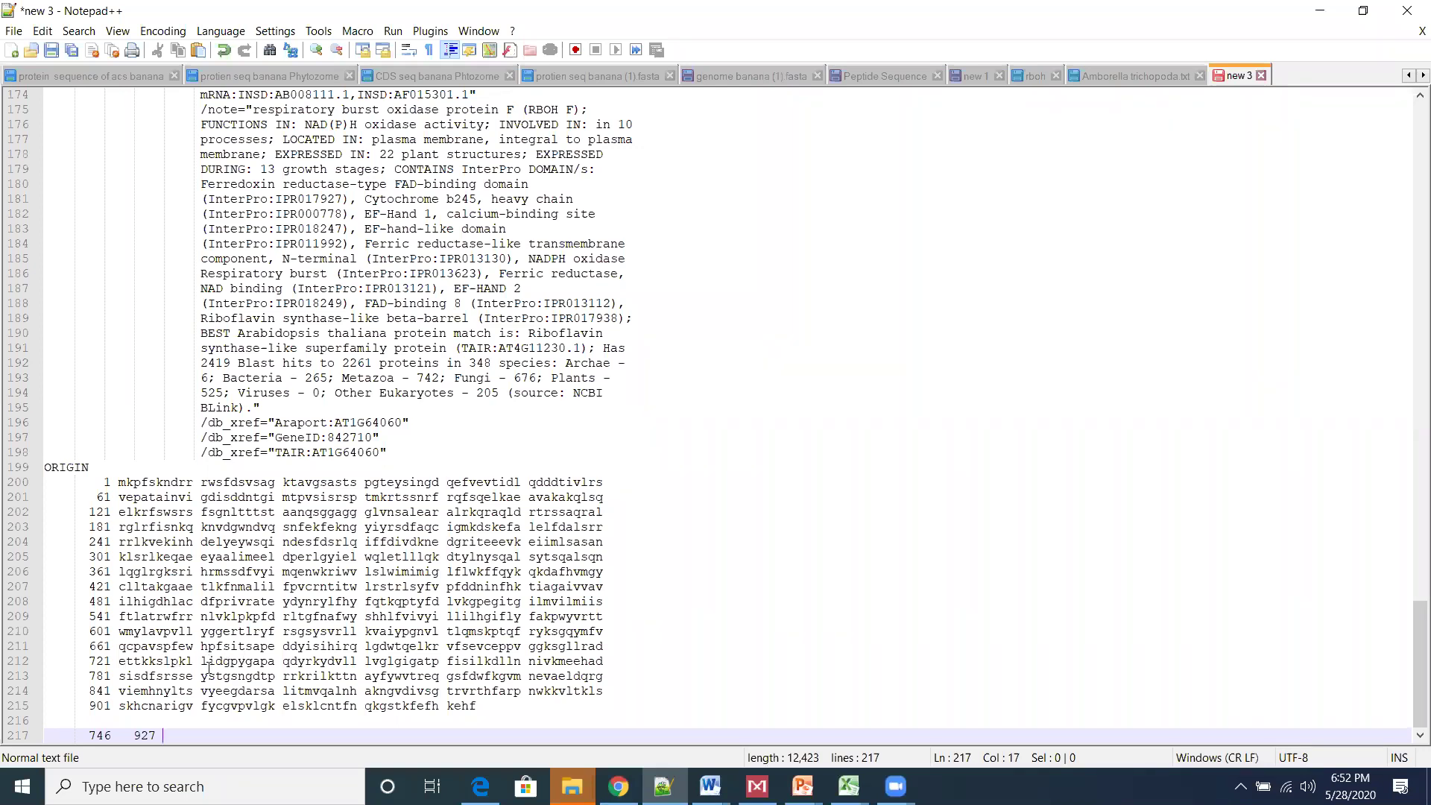
- Copy the domain residues from the numbered sequence, starting at "kydvll" in row 721 and ending at "elsklcn" in row 901
left_click(314, 662)
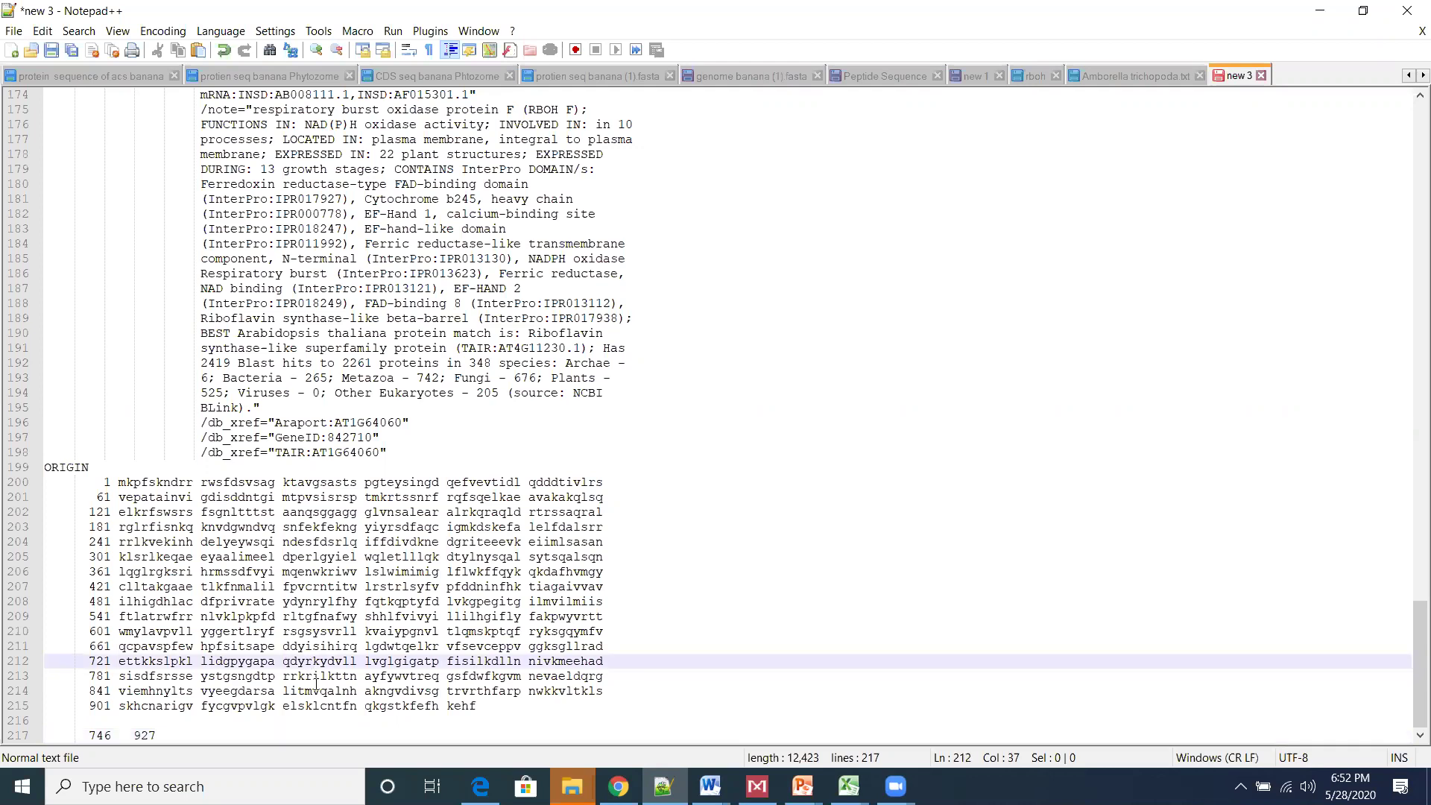
left_click(316, 685, "shift")
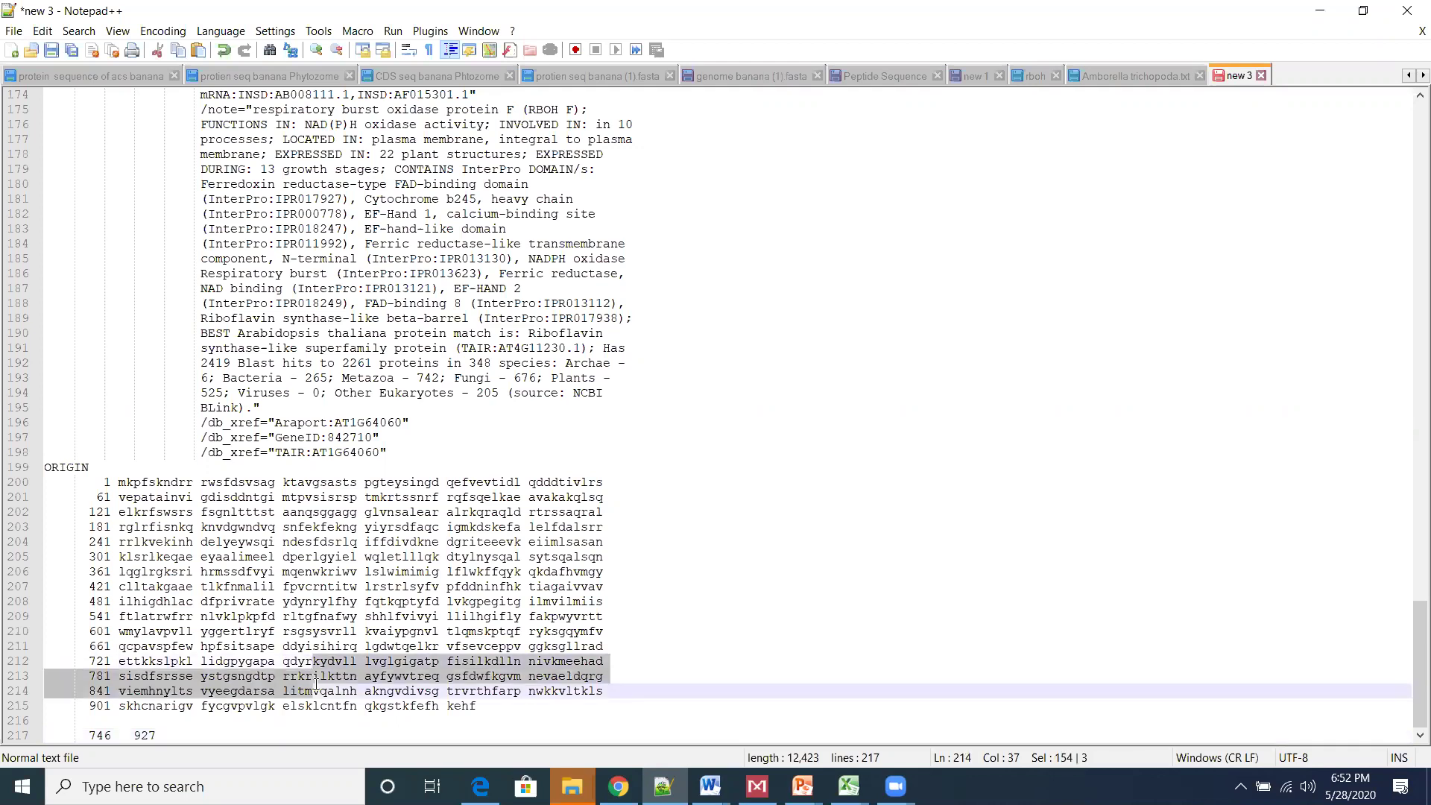
left_click(164, 691, "shift")
left_click(167, 706, "shift")
left_click(209, 706, "shift")
left_click(268, 706, "shift")
left_click(245, 706, "shift")
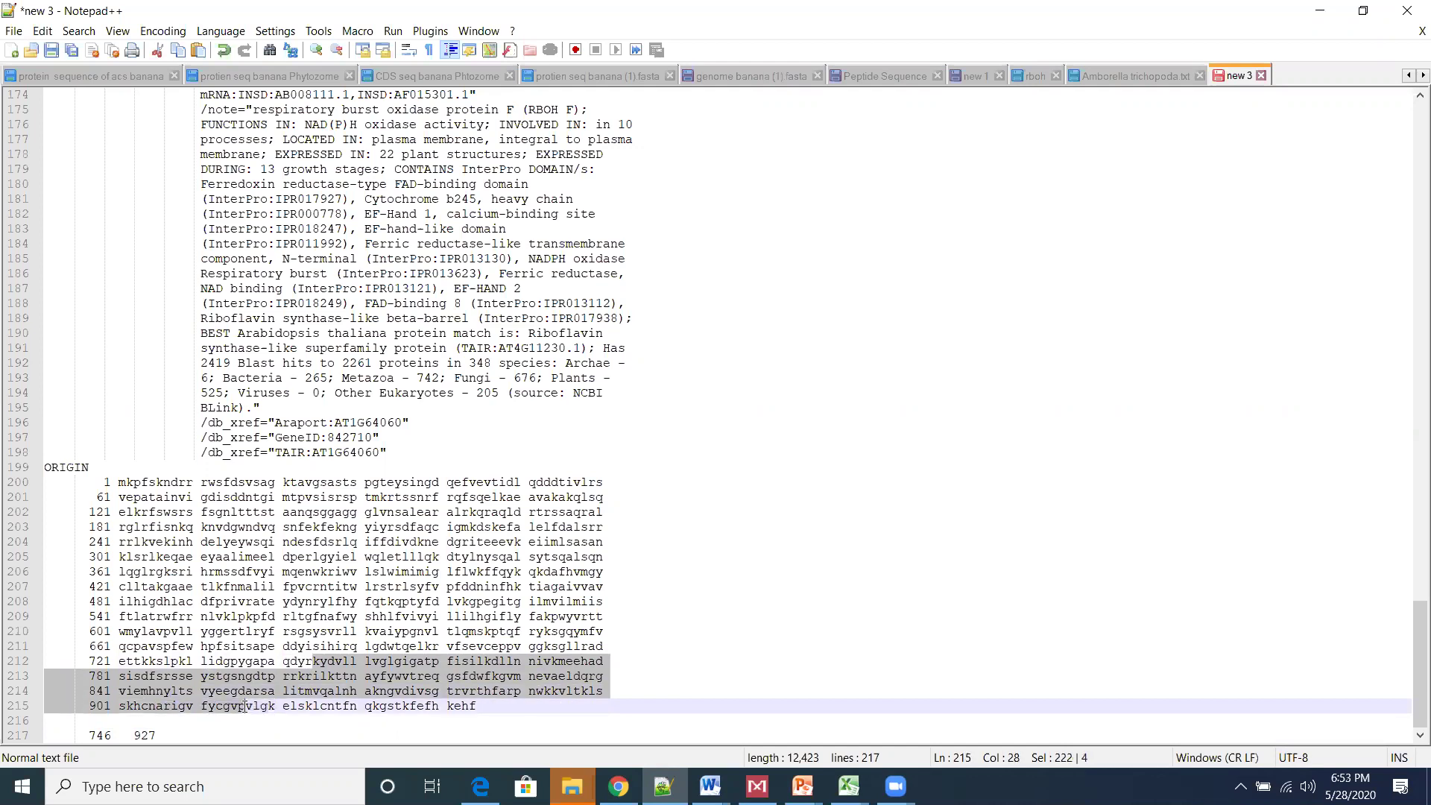
left_click(163, 706, "shift")
left_click(303, 706, "shift")
left_click(291, 706, "shift")
left_click_drag(290, 708, 335, 709)
key("ctrl+c")
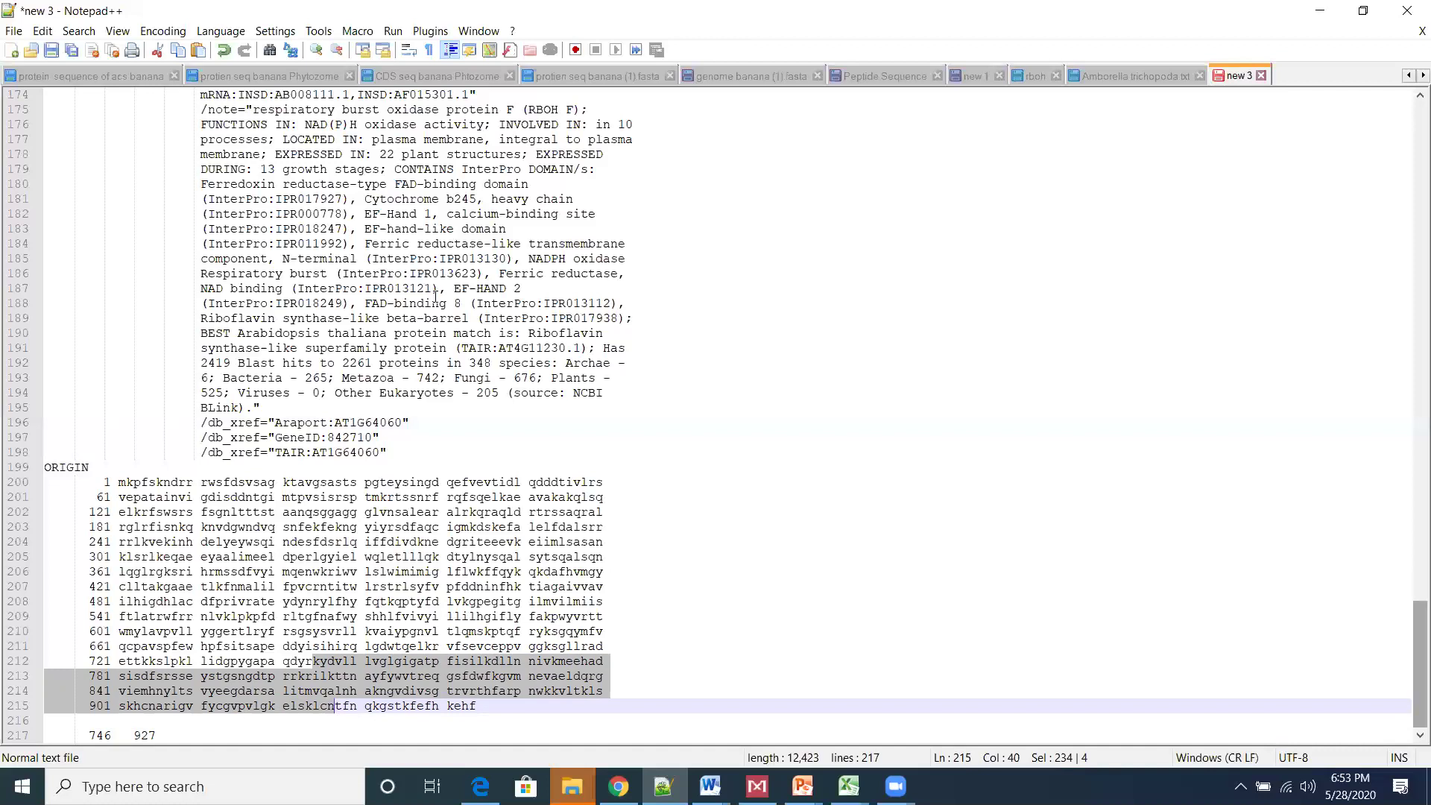
- Paste the copied residues below the FASTA protein sequence at the start of the file, with an empty line above them for a header
scroll(316, 309, "up", 15)
left_click(314, 312)
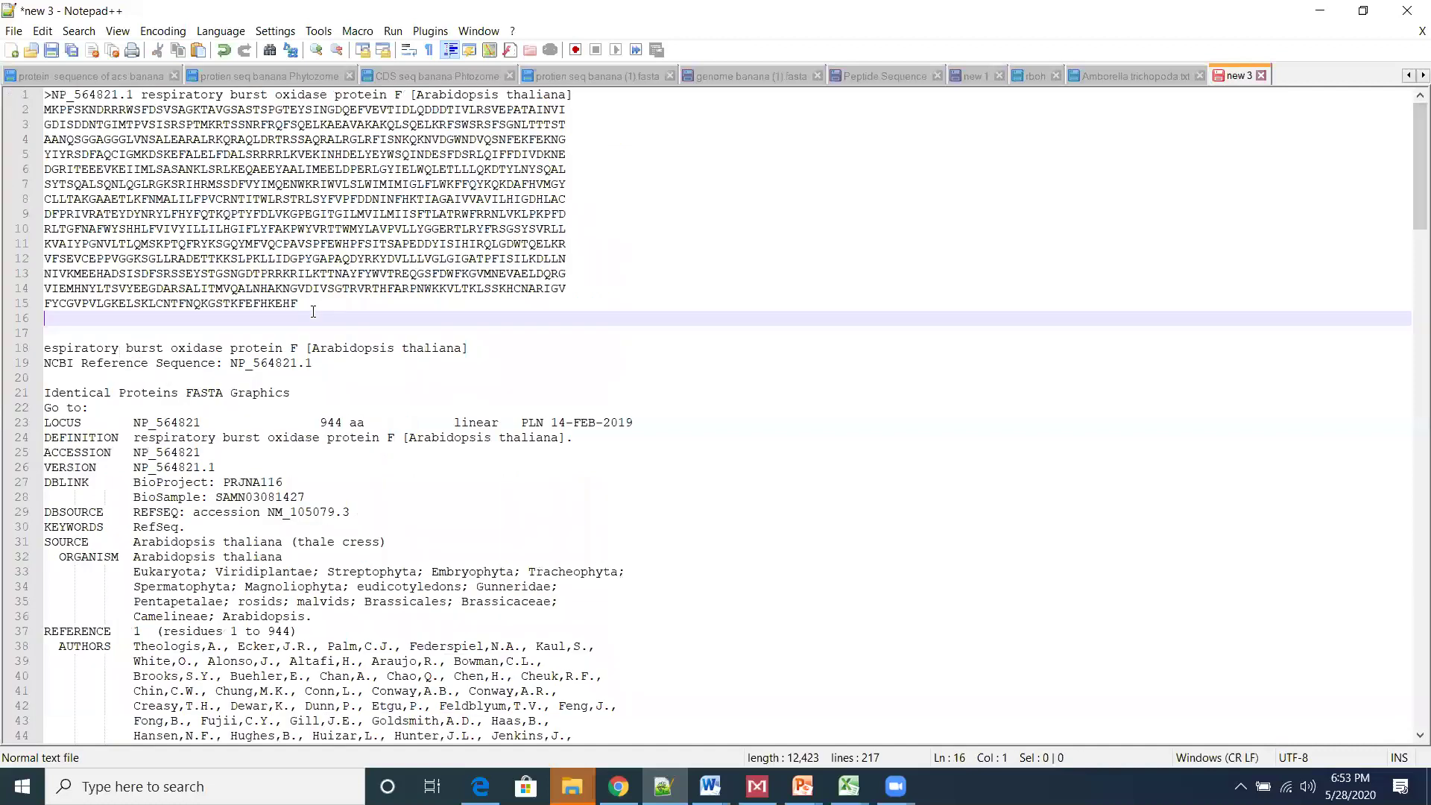
key("Return")
key("ctrl+v")
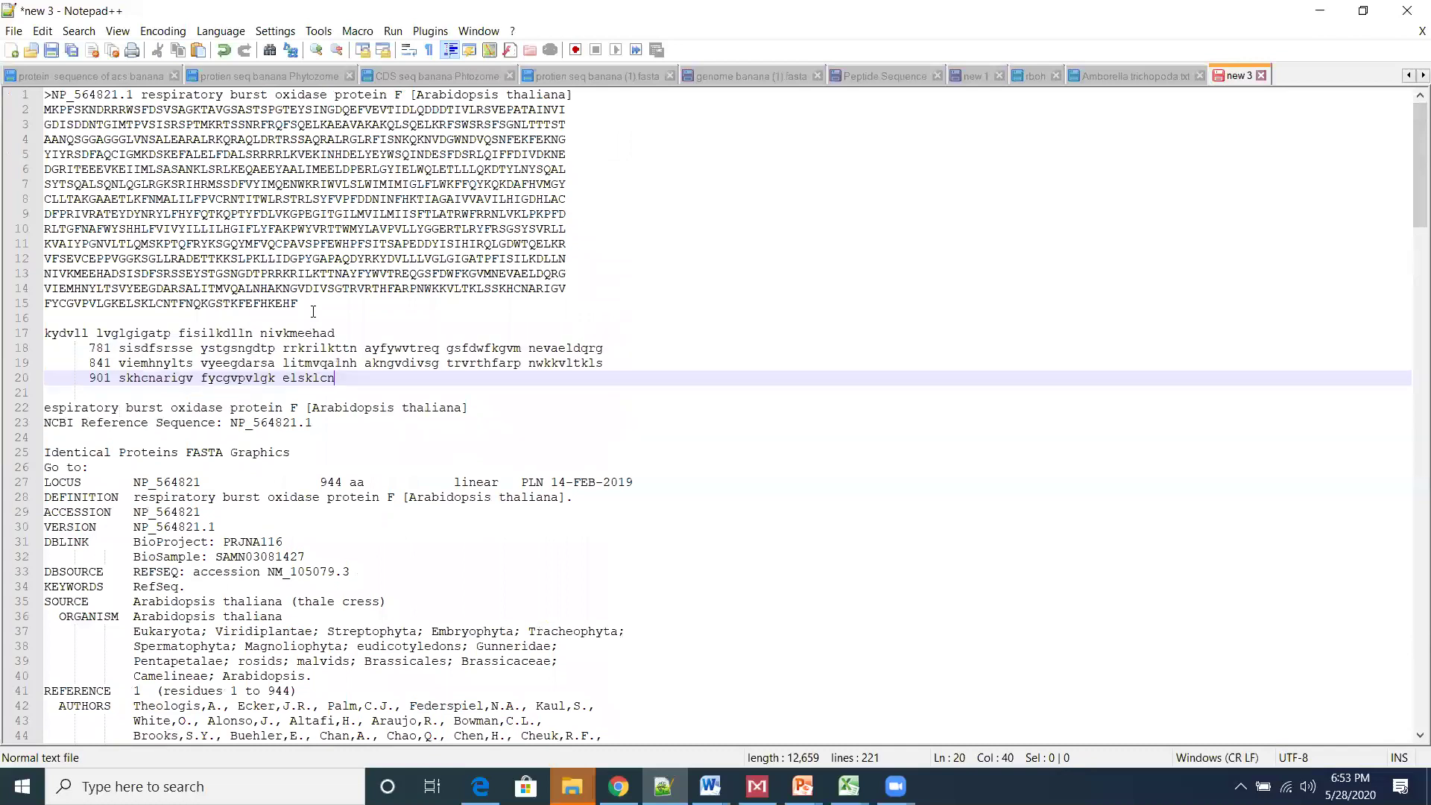
left_click(49, 319)
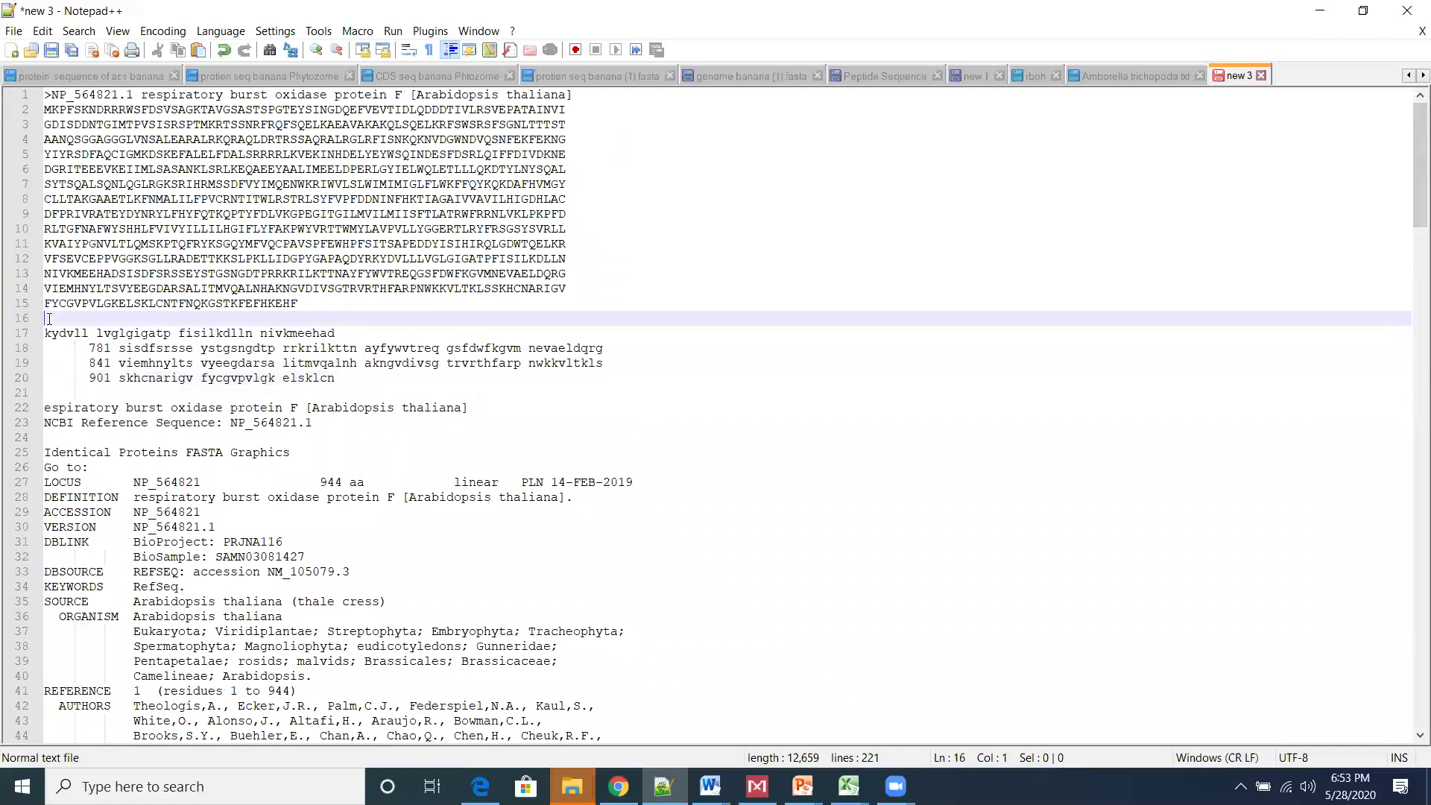
key("Return")
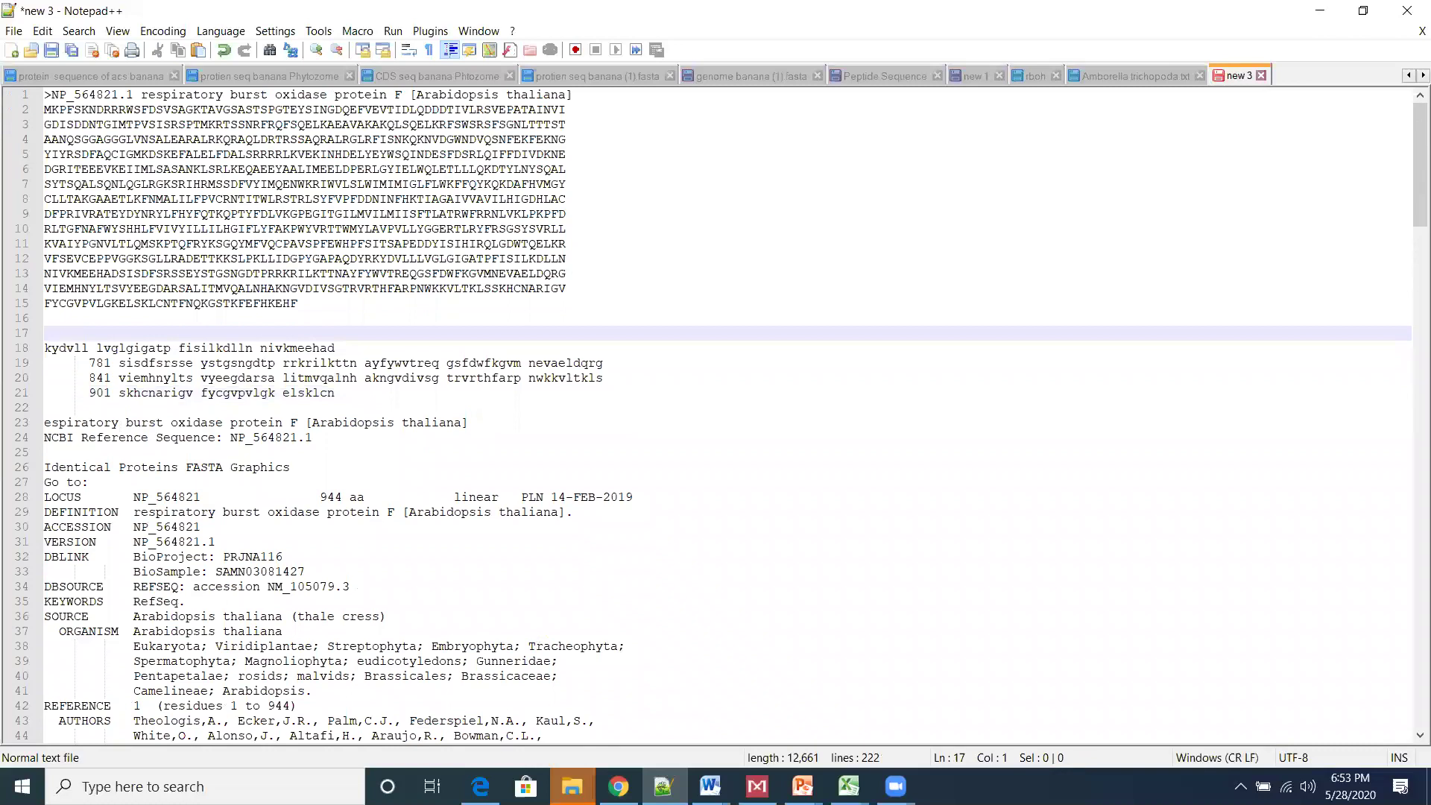
- Add the header ">Ferric reductase NAD binding domain", taken from the Pfam description, above the pasted residues, without a gap after the > sign
key("alt+Tab")
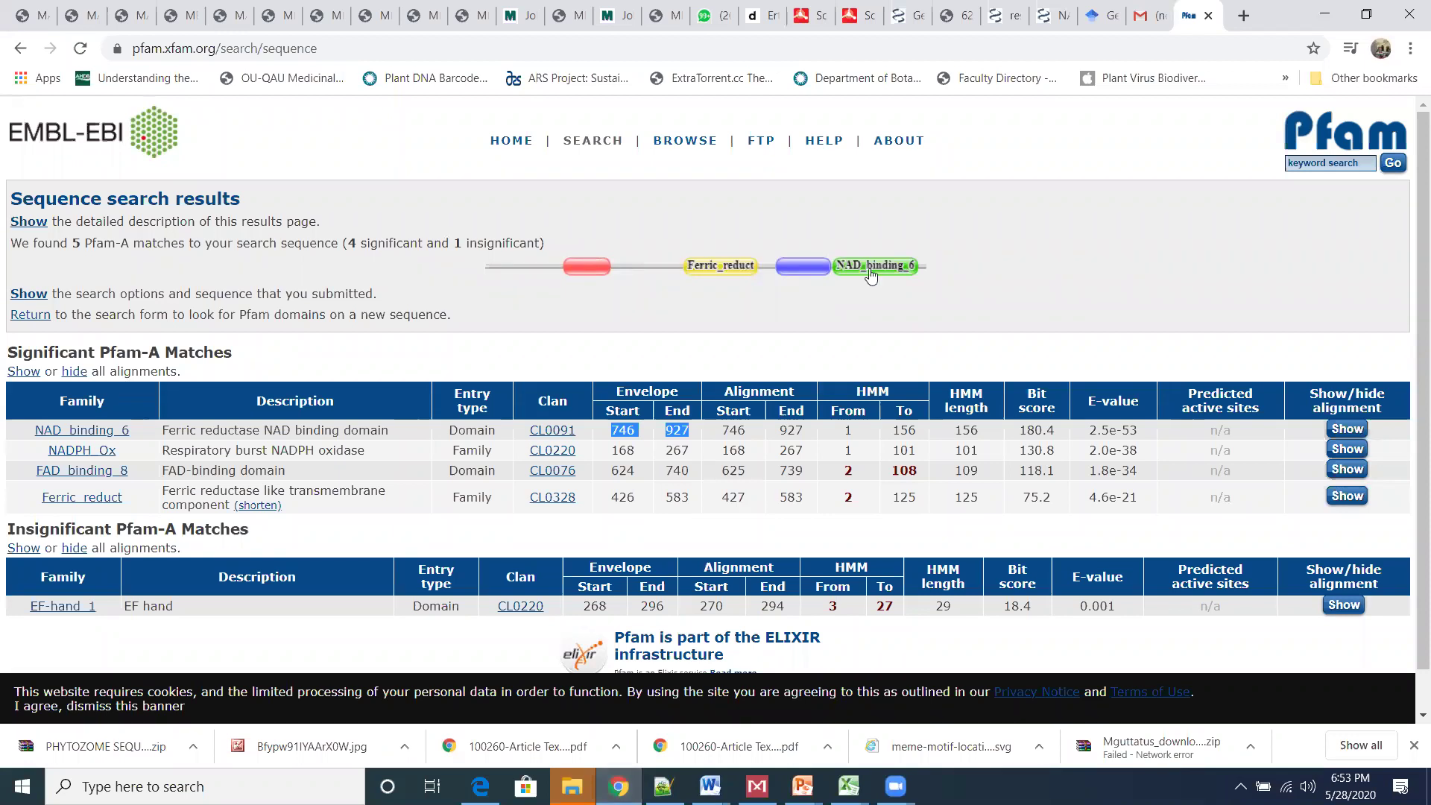
mouse_move(870, 276)
mouse_move(167, 431)
left_mouse_down()
mouse_move(399, 432)
mouse_move(155, 443)
left_mouse_up()
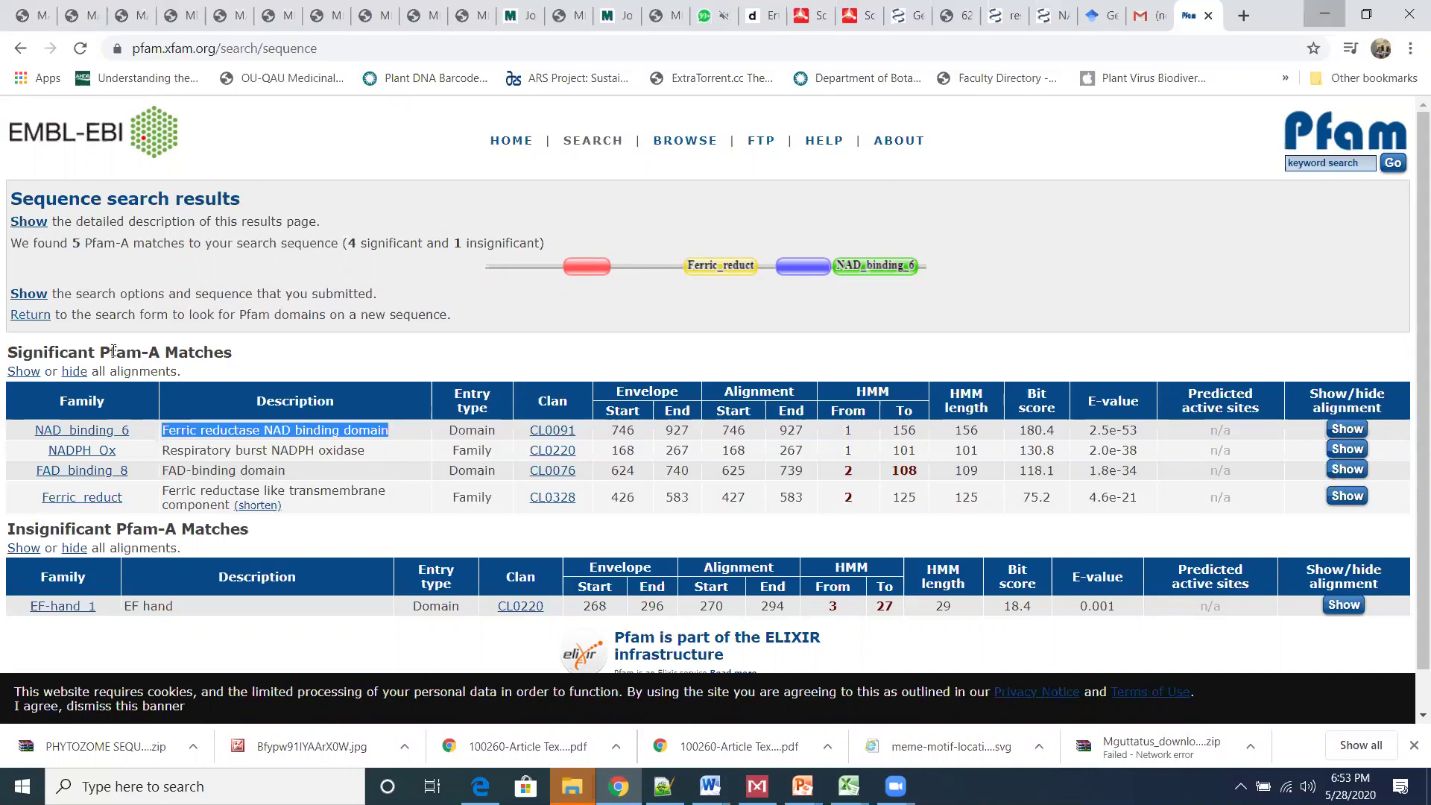
key("alt+Tab")
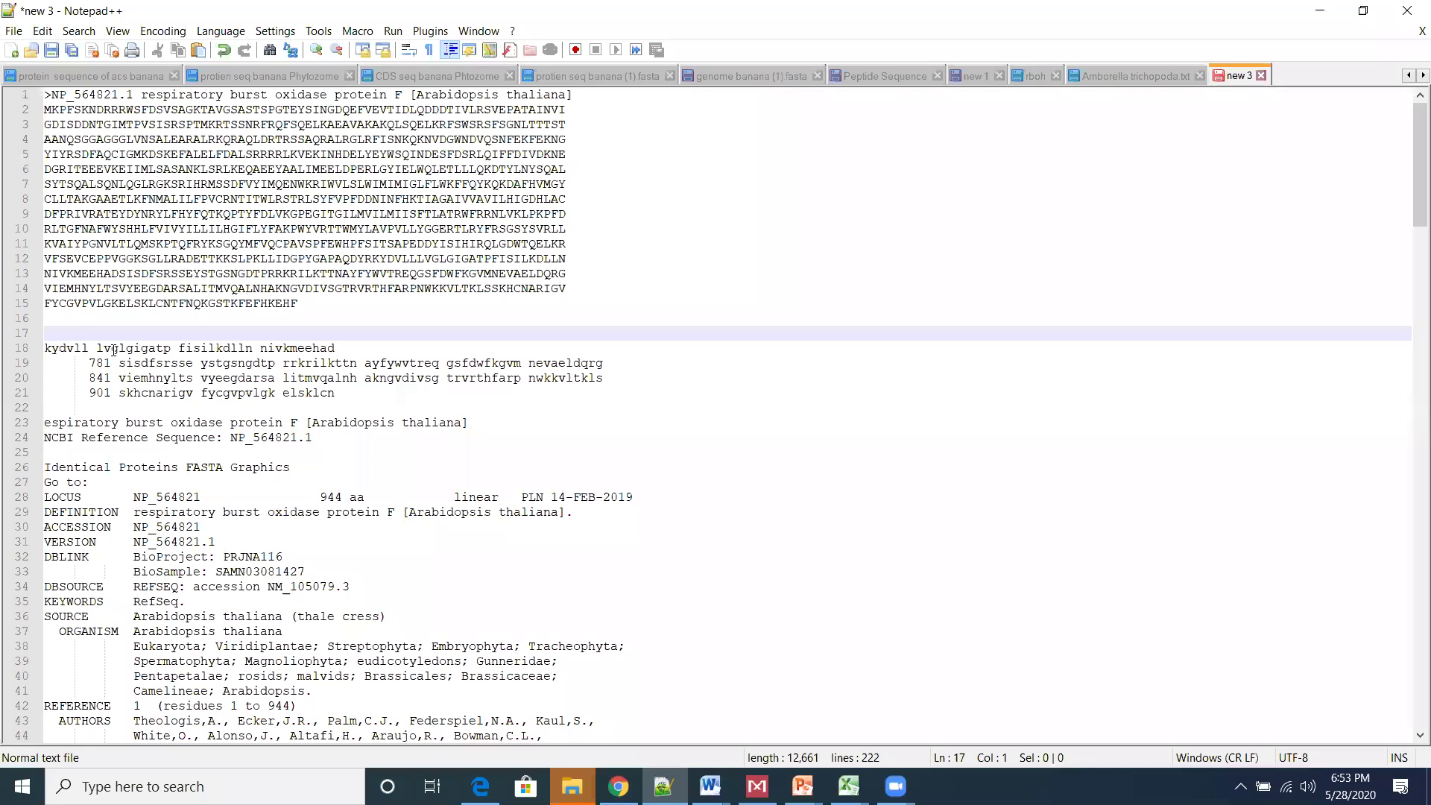
type(">\tFerric reductase NAD binding domain")
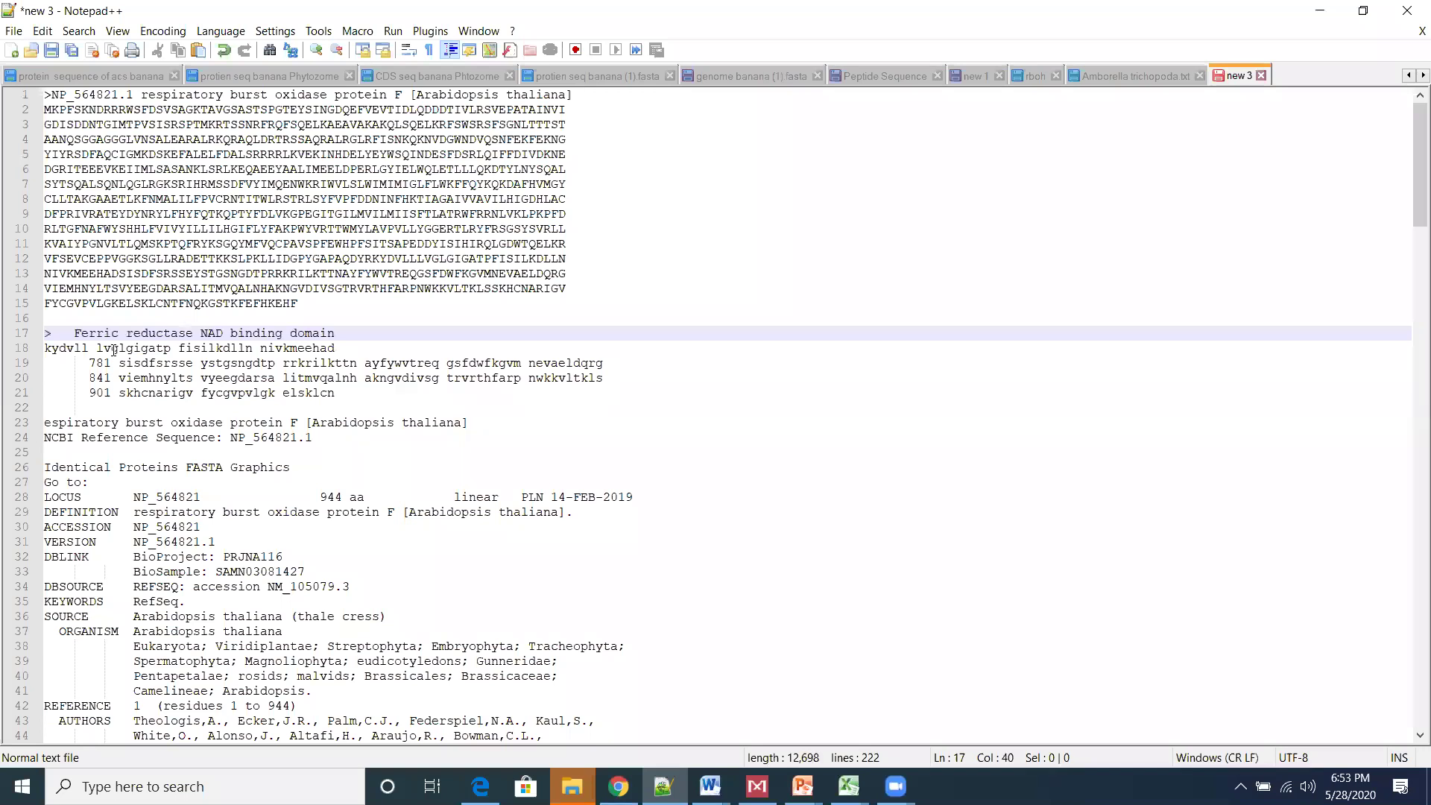
double_click(55, 332)
key("BackSpace")
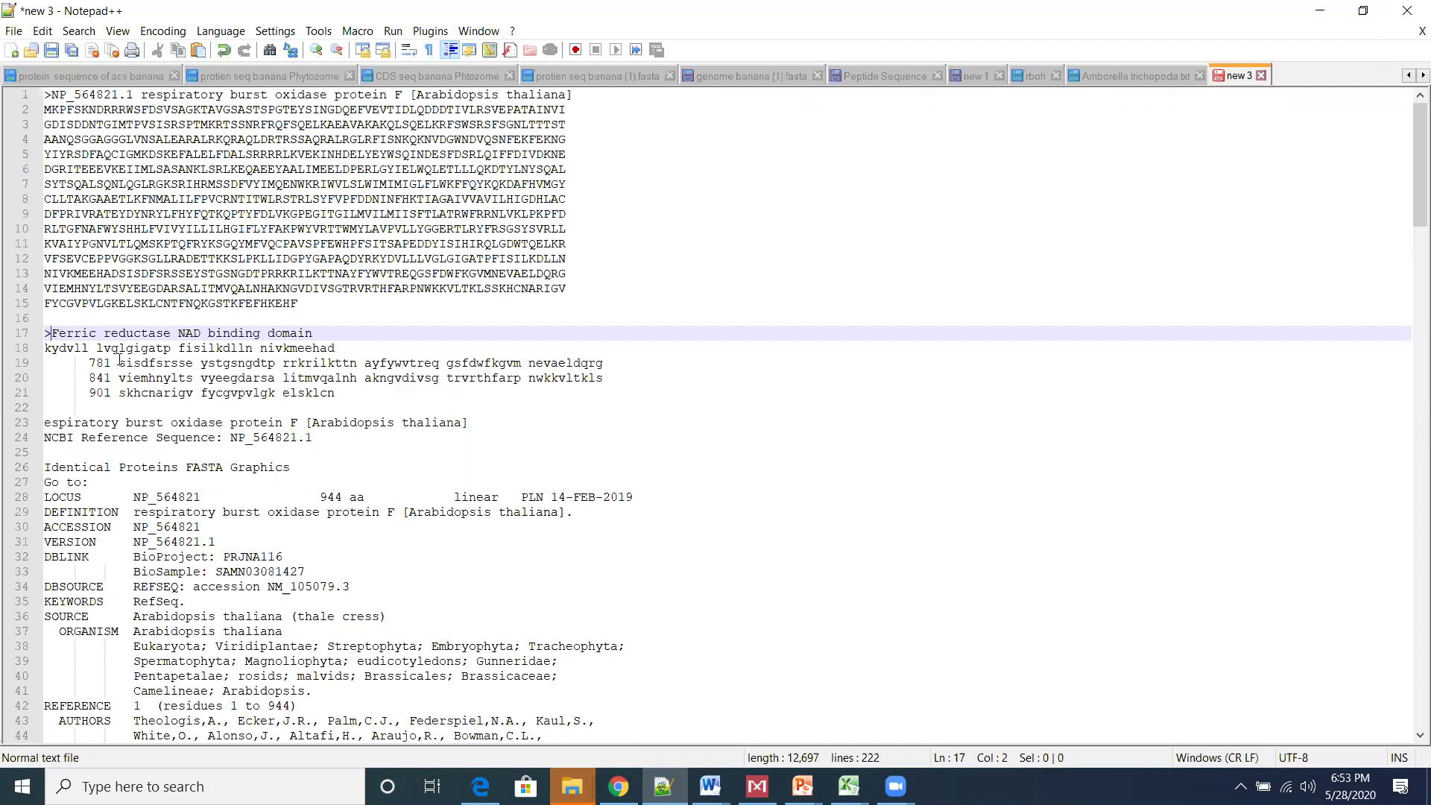
- Remove the position numbers 781, 841 and 901 and their leading spaces from the pasted domain sequence
left_click_drag(120, 363, 36, 366)
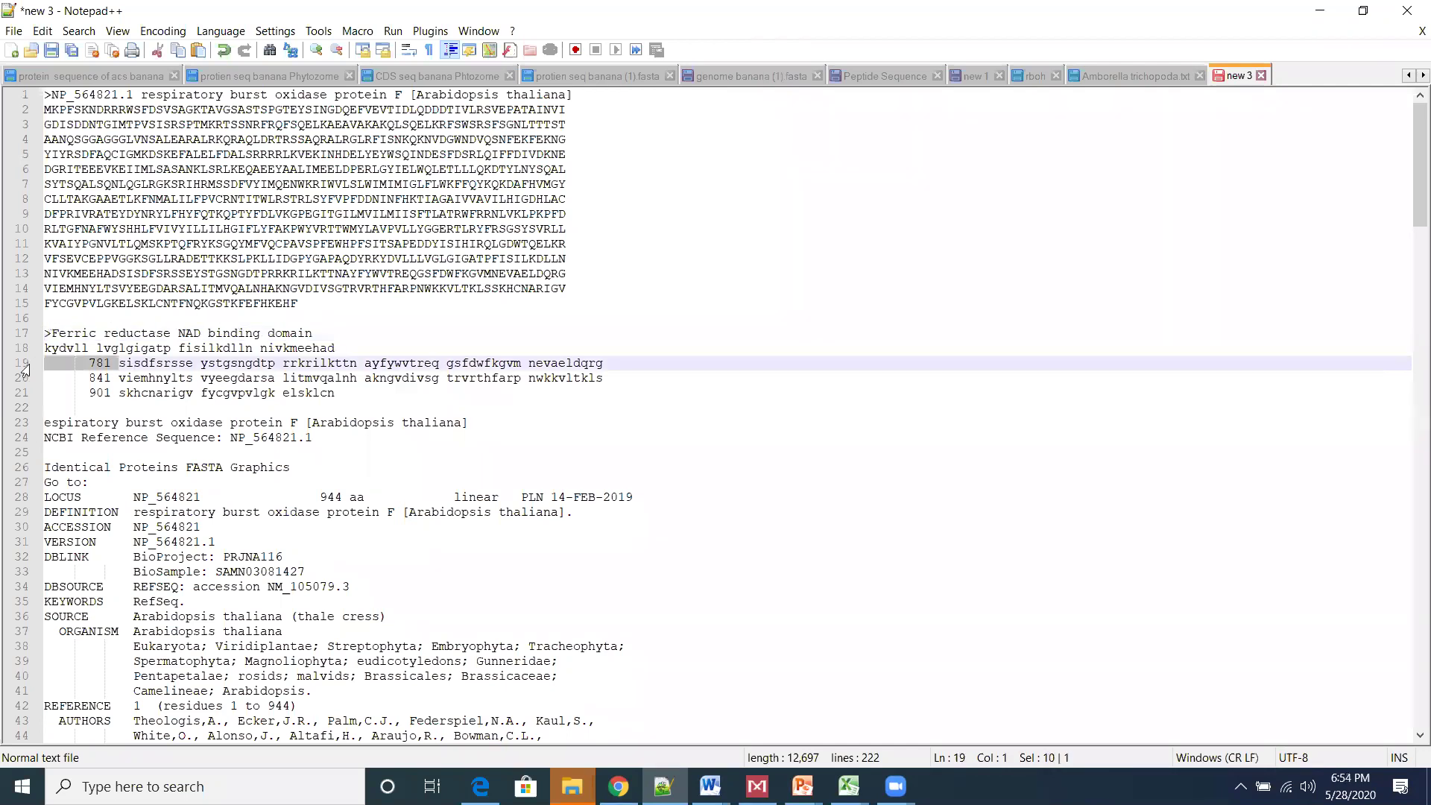
key("BackSpace")
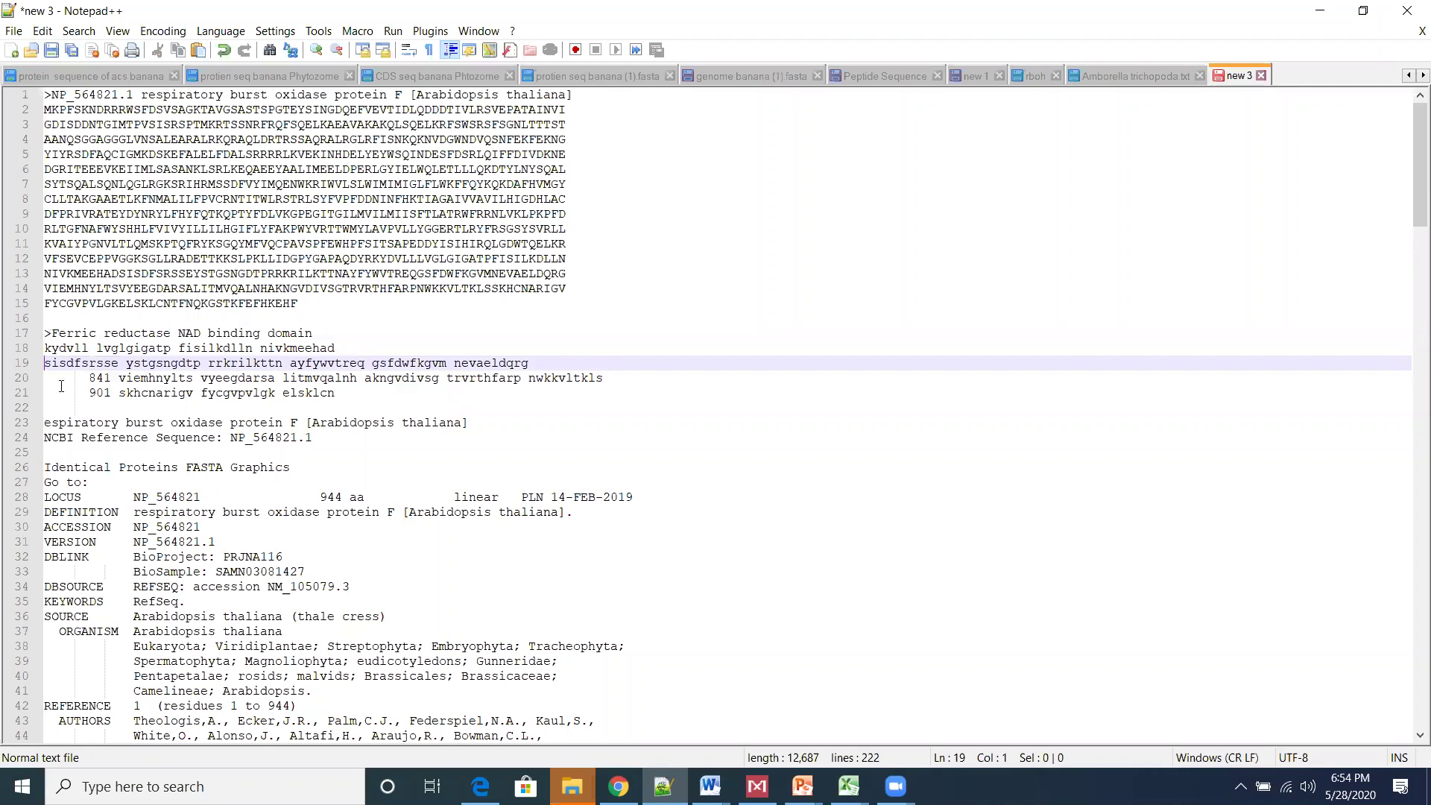
left_click_drag(118, 379, 21, 389)
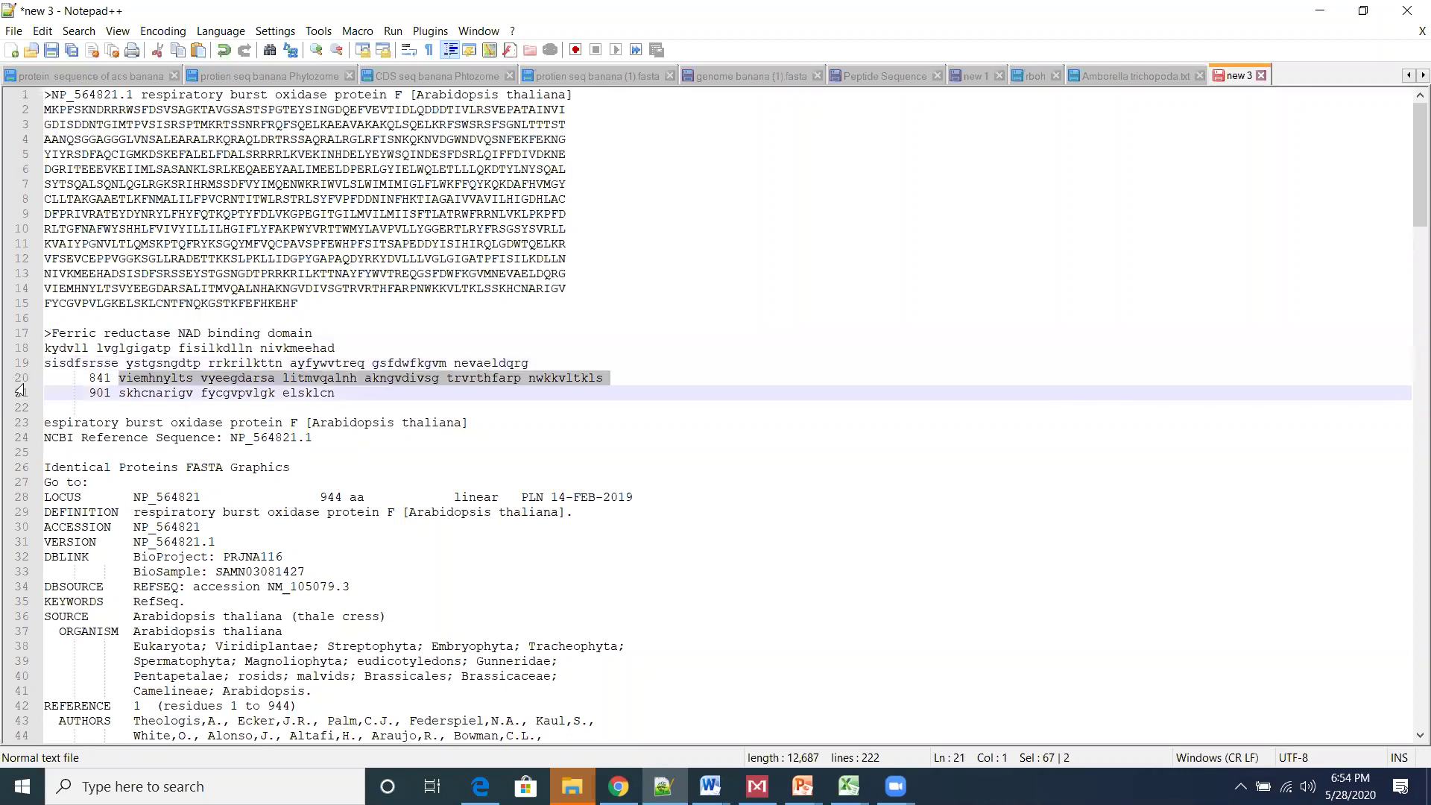
key("shift+Up")
key("BackSpace")
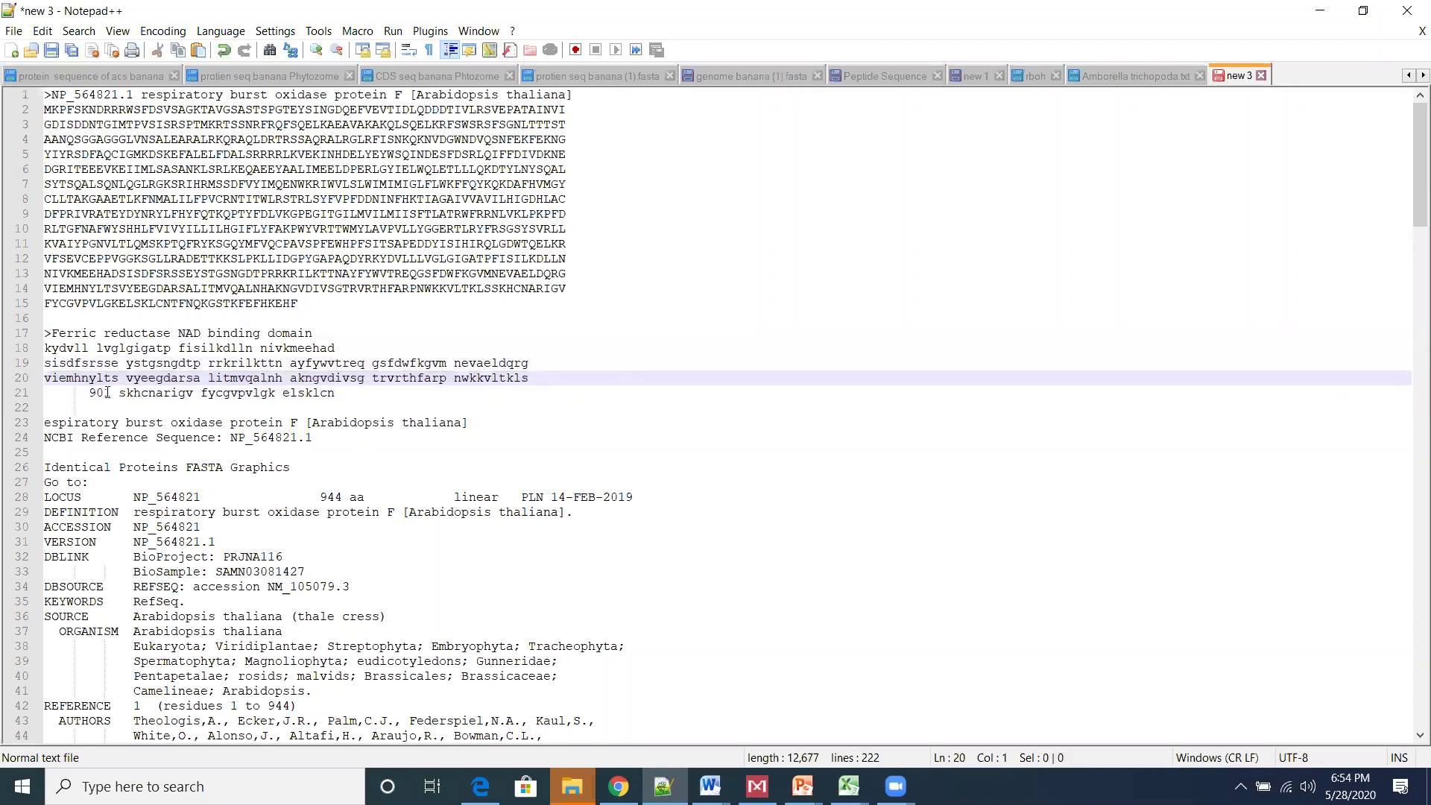
left_click_drag(119, 393, 44, 394)
left_click(45, 394, "shift")
key("BackSpace")
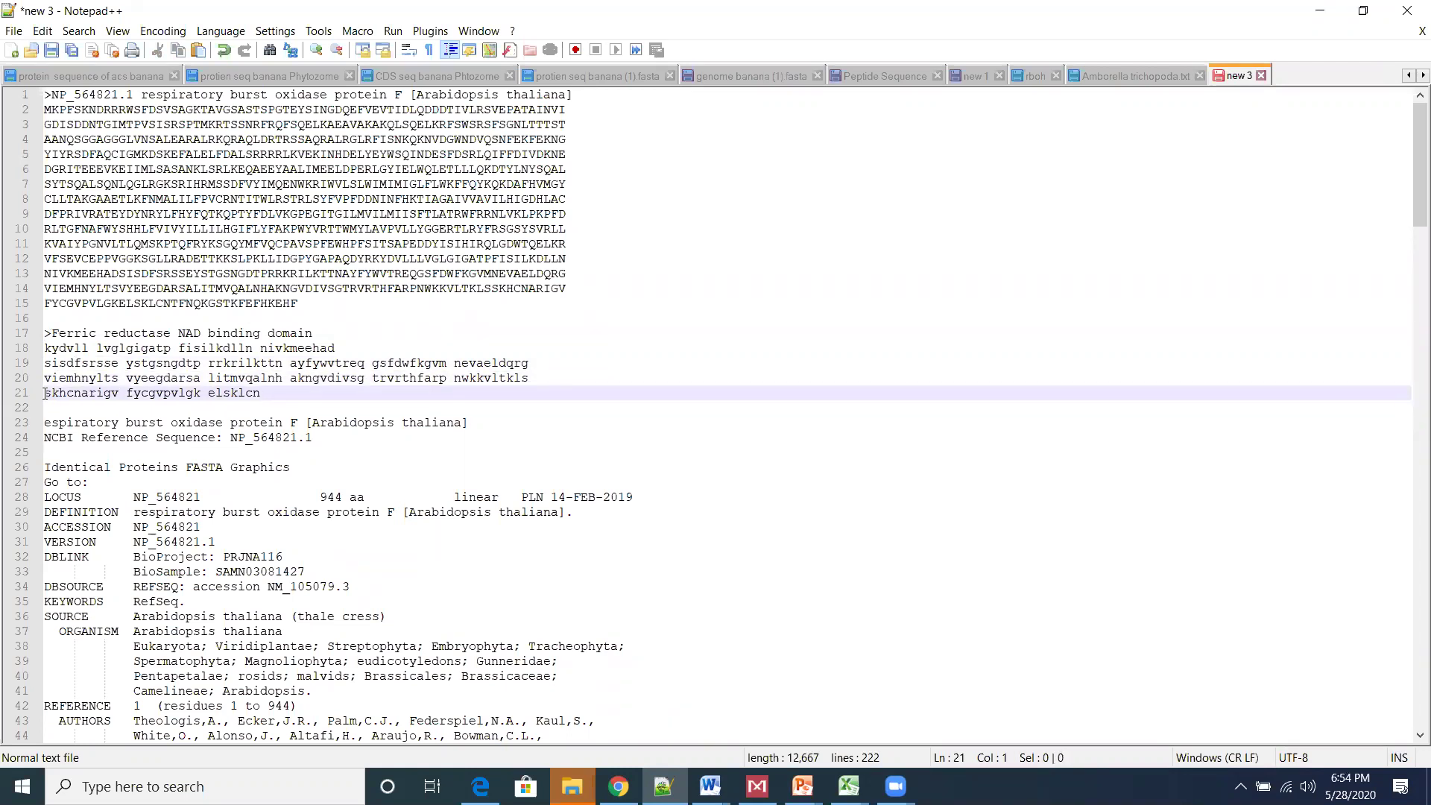
left_click(124, 124)
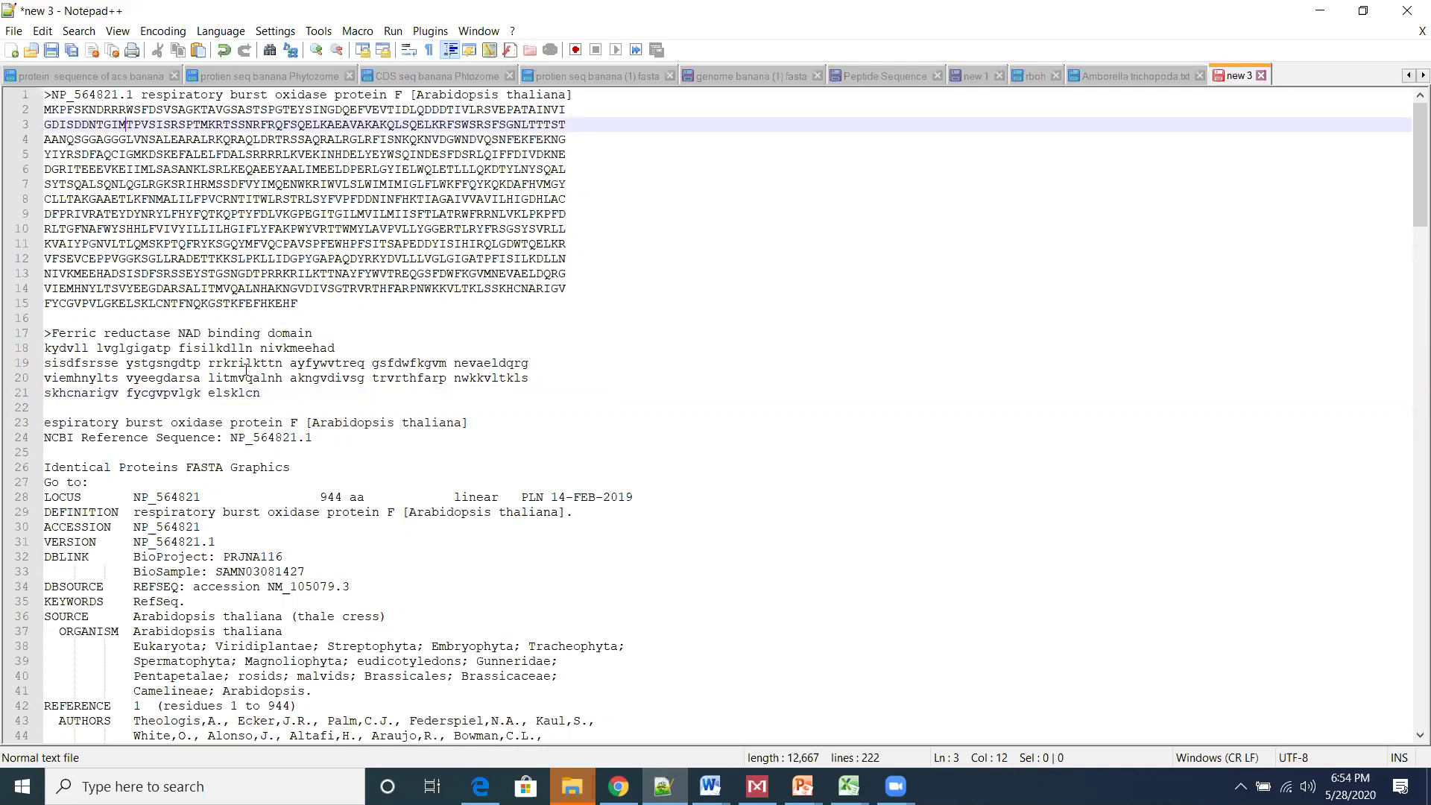
left_click_drag(44, 348, 44, 378)
left_click(262, 393, "shift")
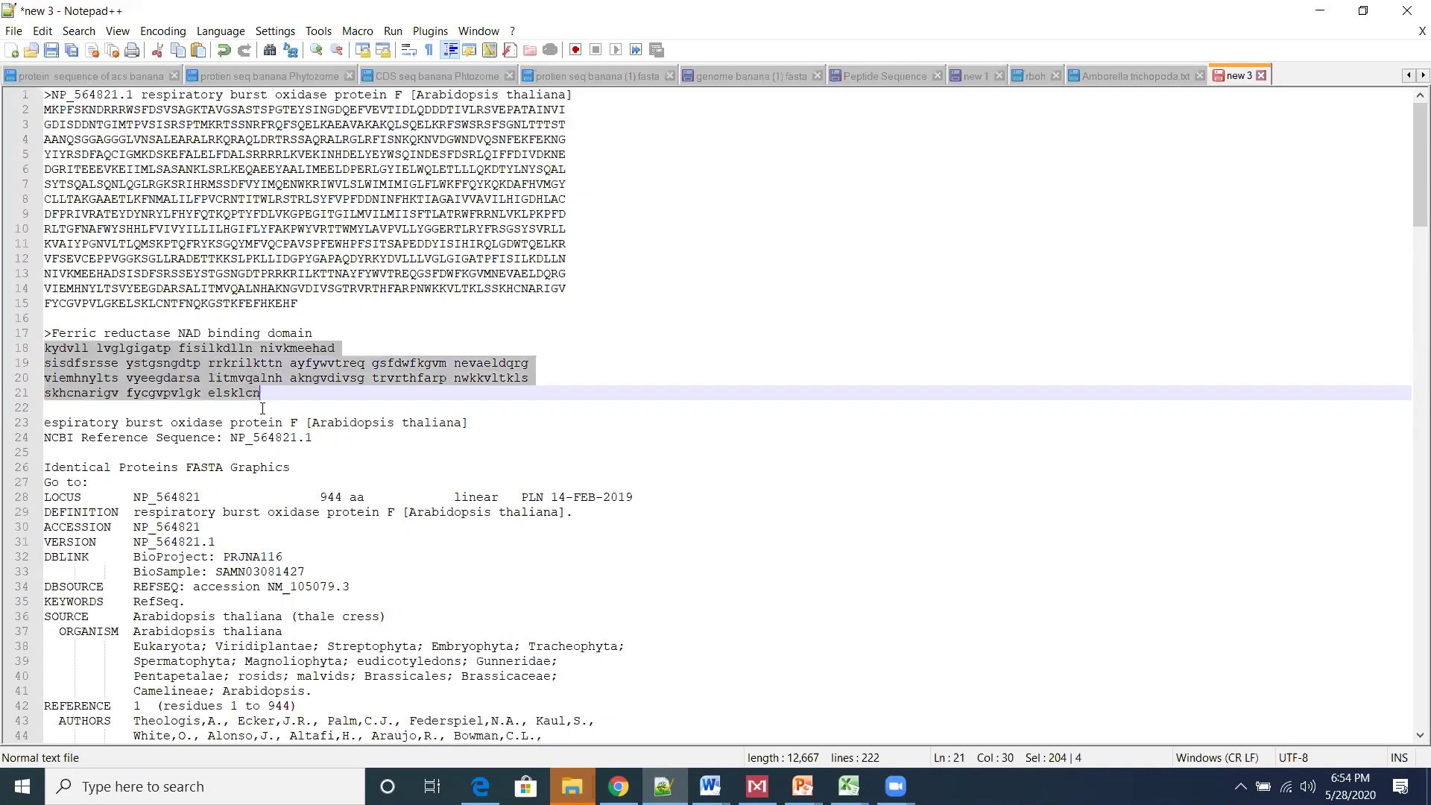
right_click(216, 404)
left_click(91, 352)
- Remove the three spaces between residue blocks in the first sequence line of the NAD binding domain, starting with "kydvll"
left_click(98, 348)
key("Delete")
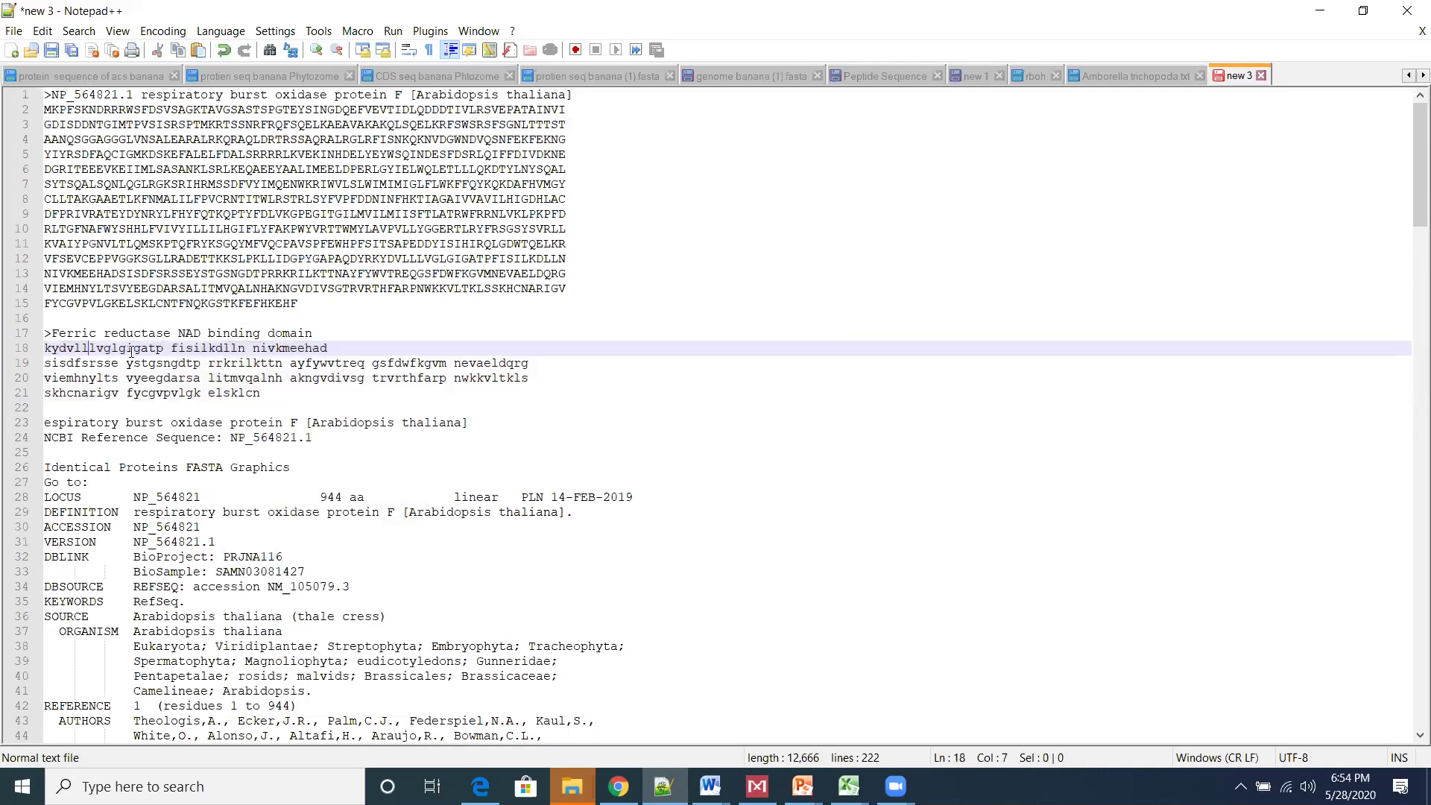
left_click(170, 349)
key("BackSpace")
left_click(246, 348)
key("BackSpace")
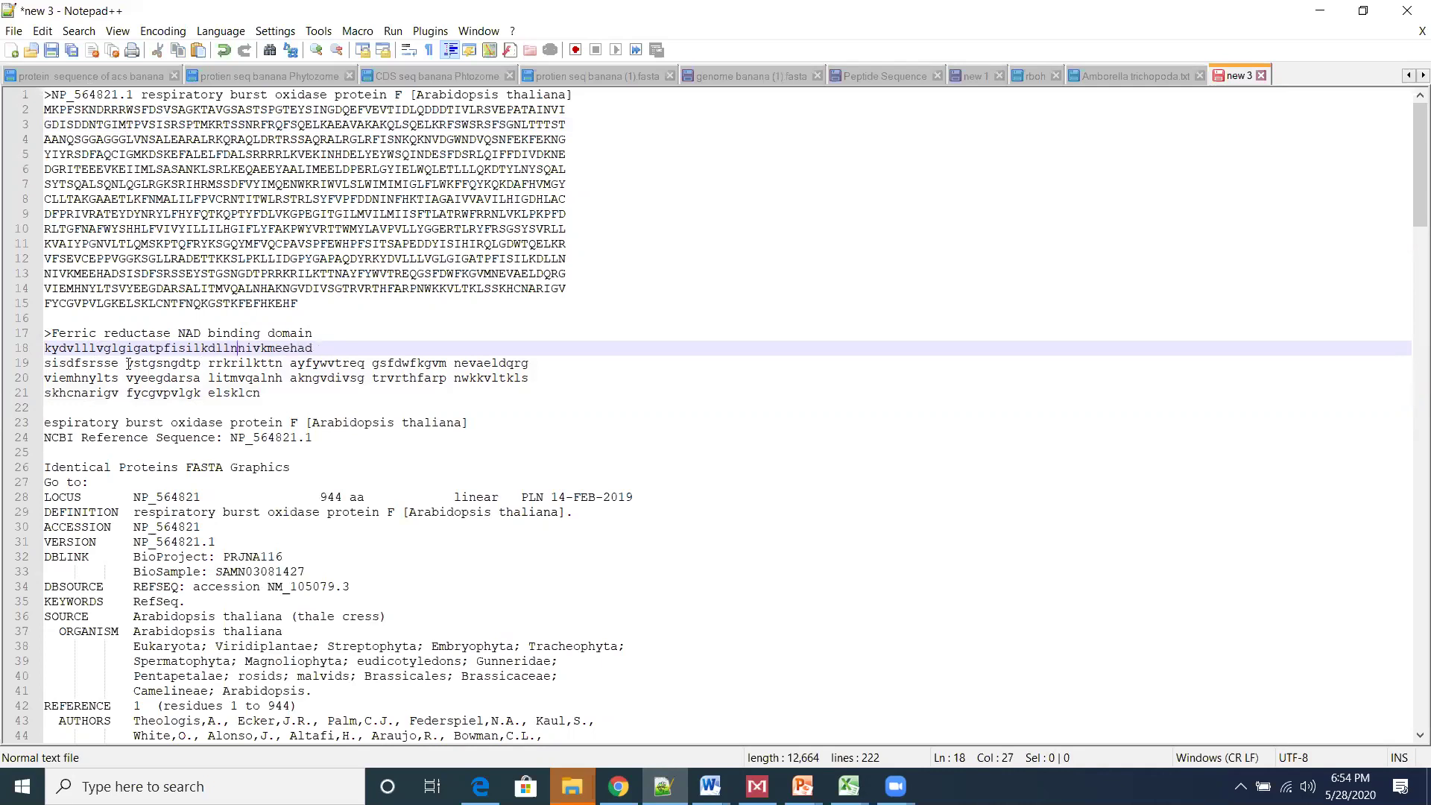
- Remove the first three spaces in the second domain sequence line, joining "sisdfsrsse" through "ayfywvtreq"
left_click(128, 364)
key("BackSpace")
left_click(202, 364)
key("BackSpace")
left_click(275, 364)
key("BackSpace")
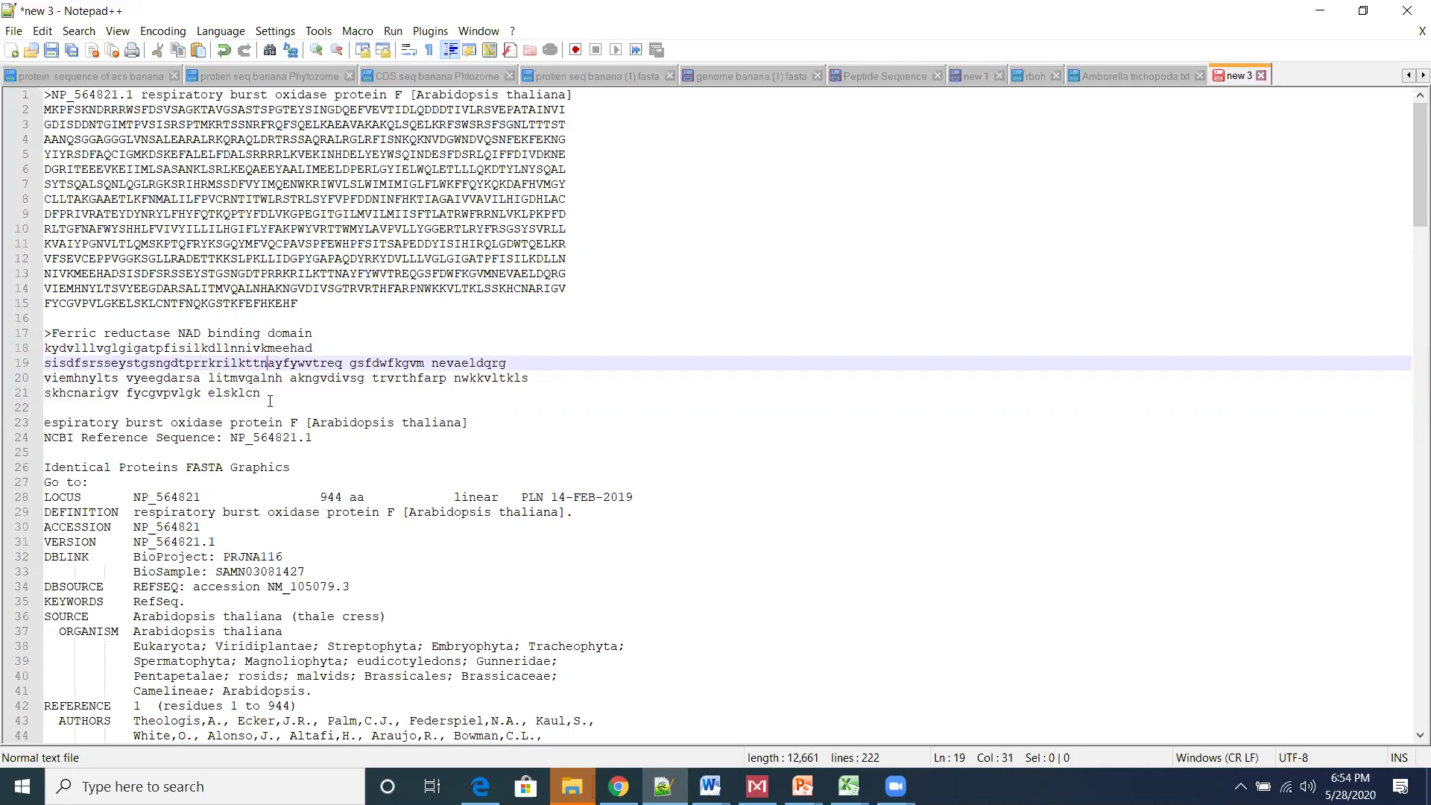
- Copy the four domain sequence lines from "kydvll" to "elsklcn", leaving out the header line
left_click(256, 389)
left_click(47, 349, "shift")
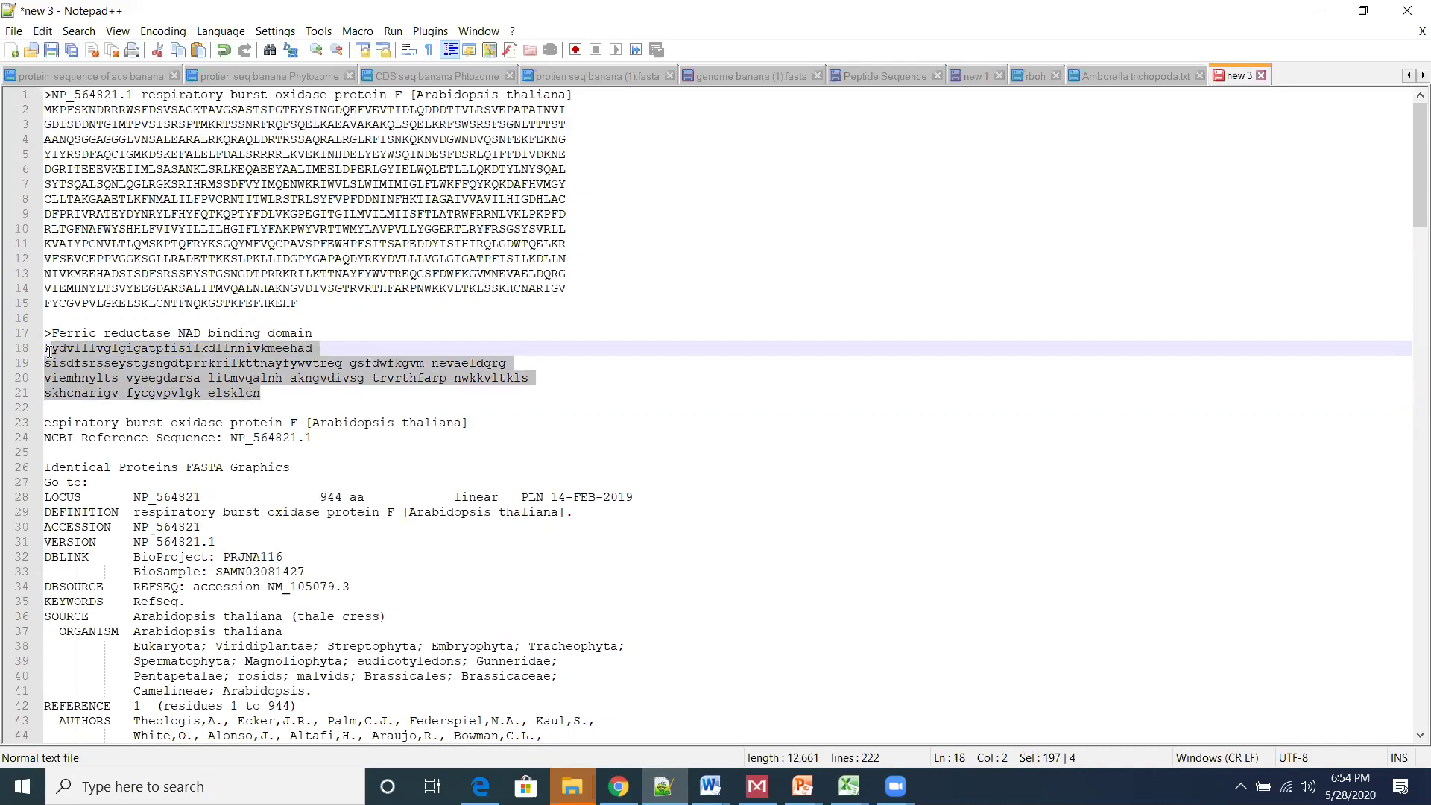
double_click(47, 348)
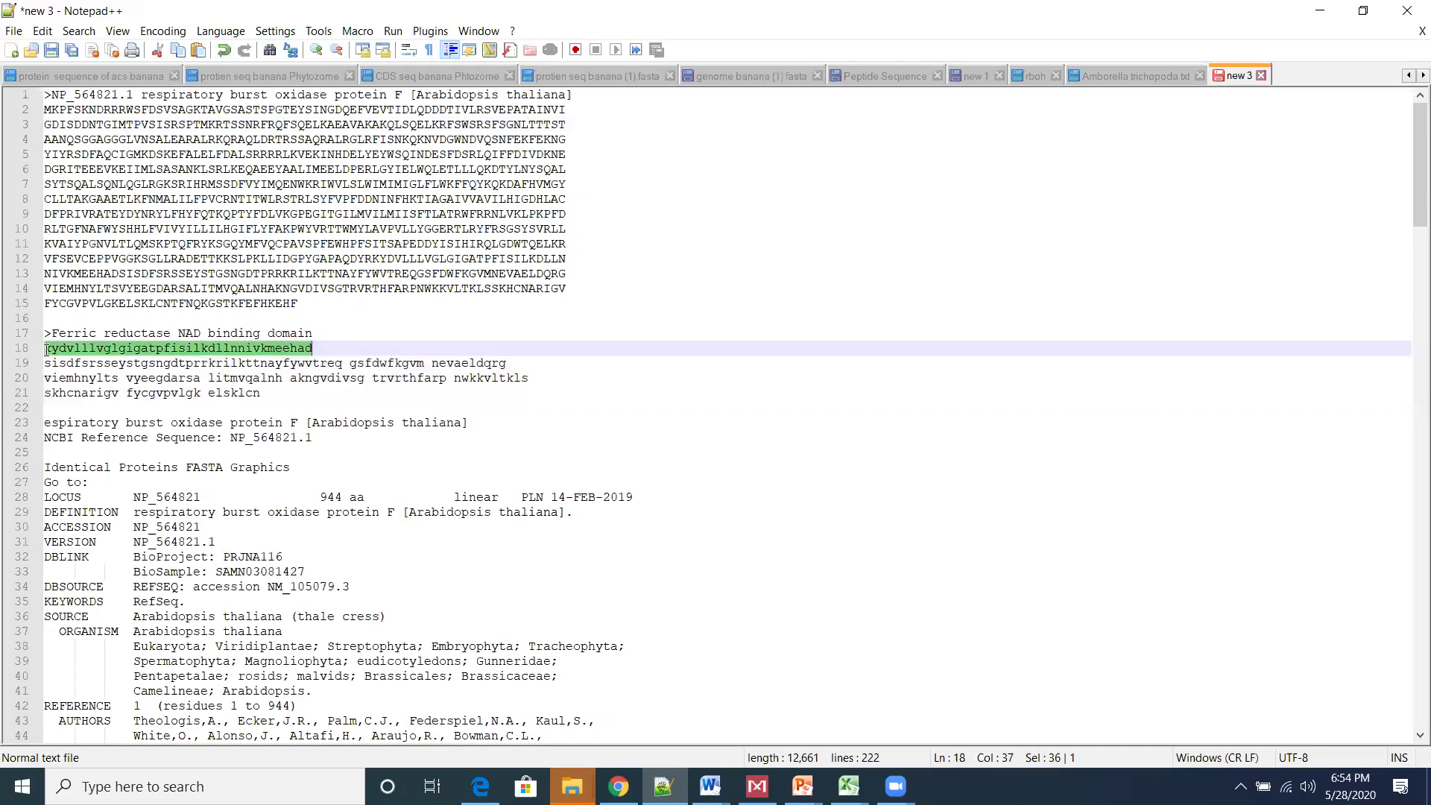
left_click(47, 349)
left_click(256, 386, "shift")
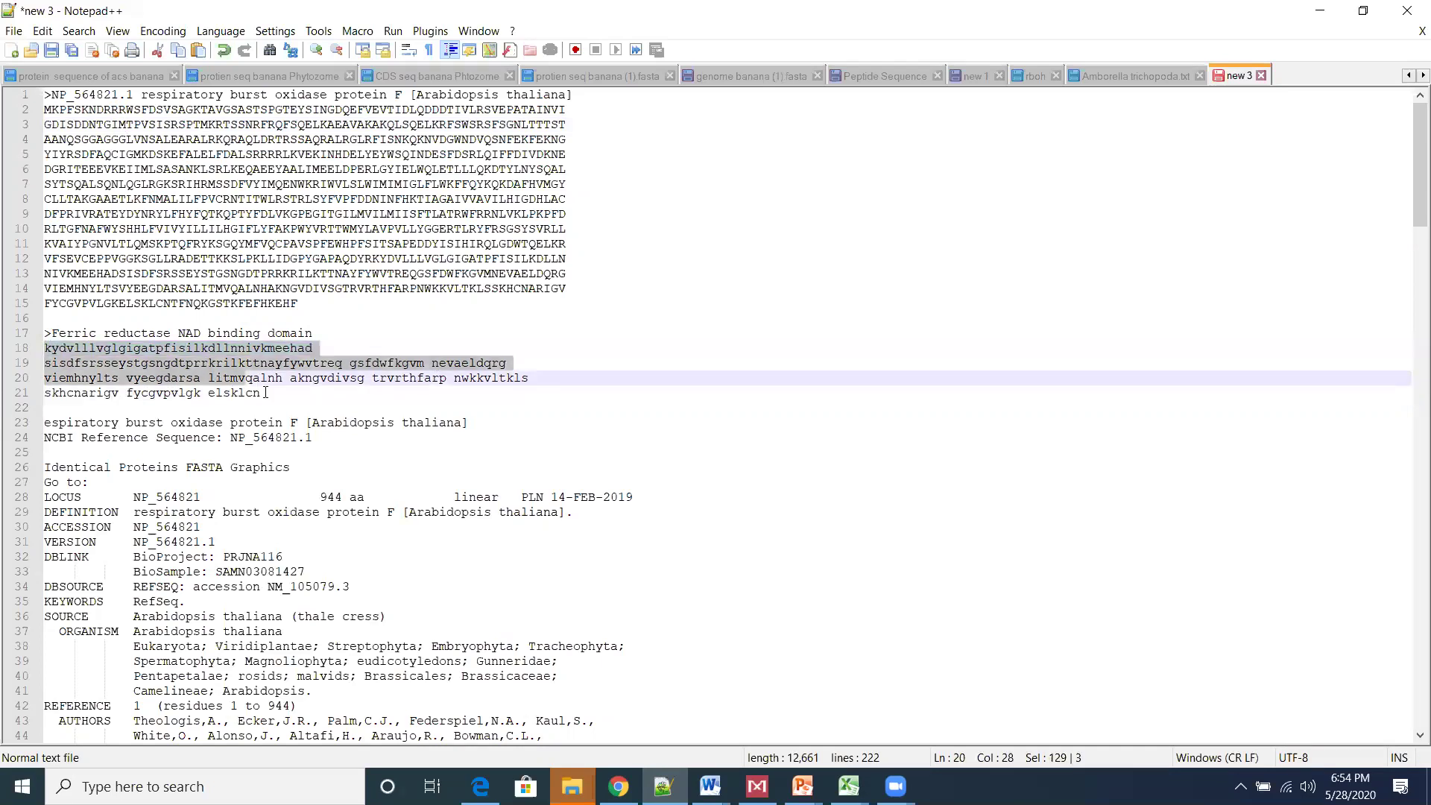
left_click(265, 393, "shift")
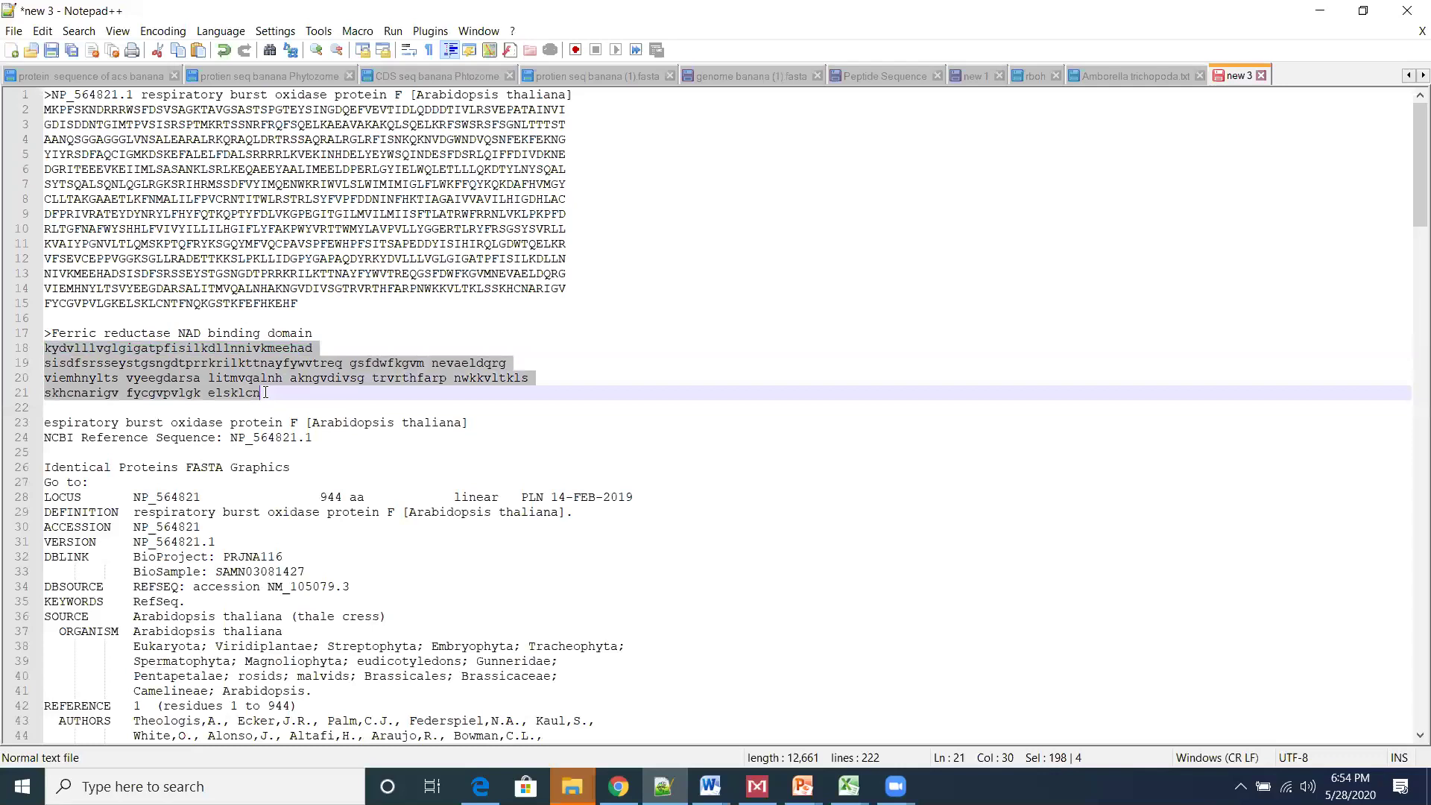
- Switch to Chrome, load the Phytozome portal in a new tab and open its BLAST tool
left_click(1319, 11)
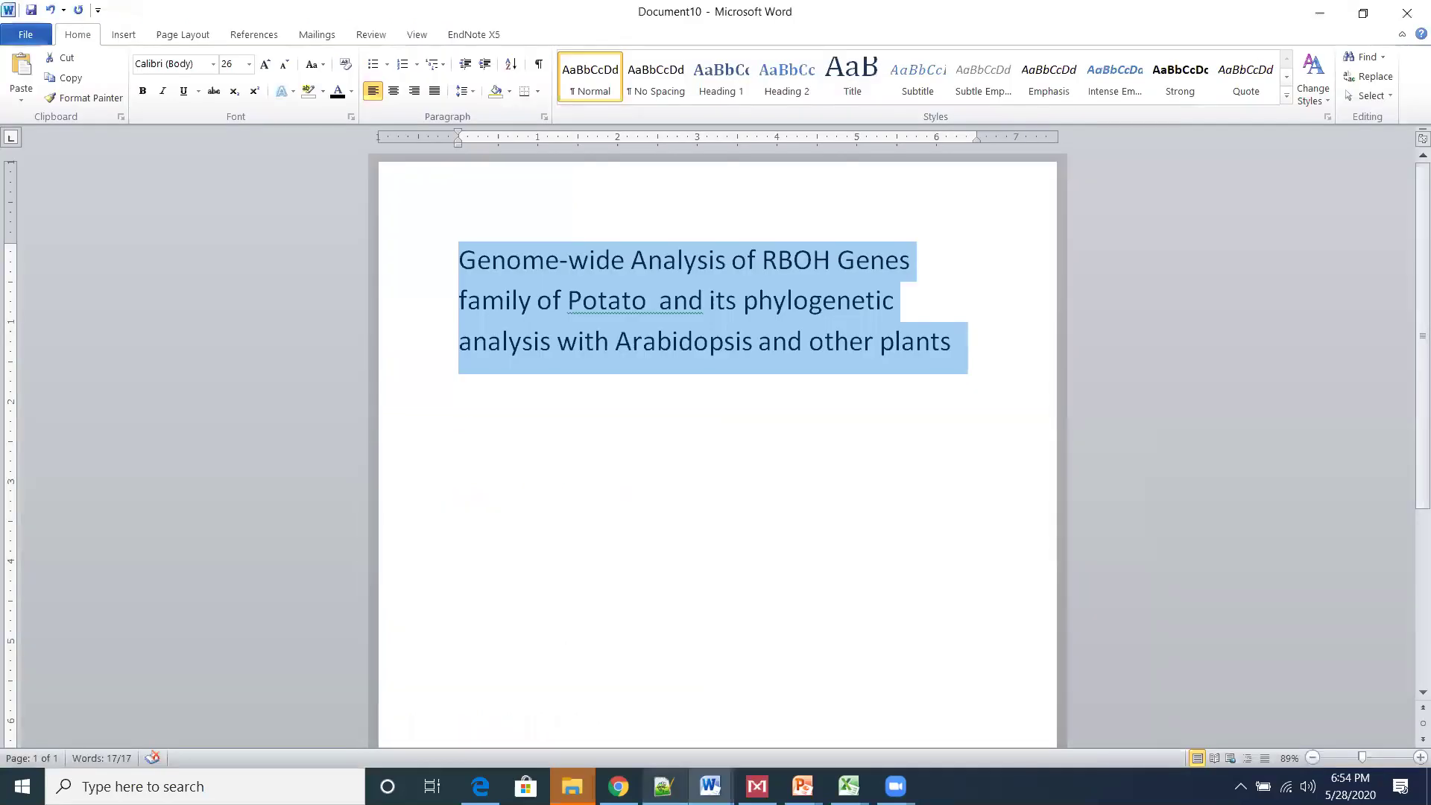
key("alt+Tab")
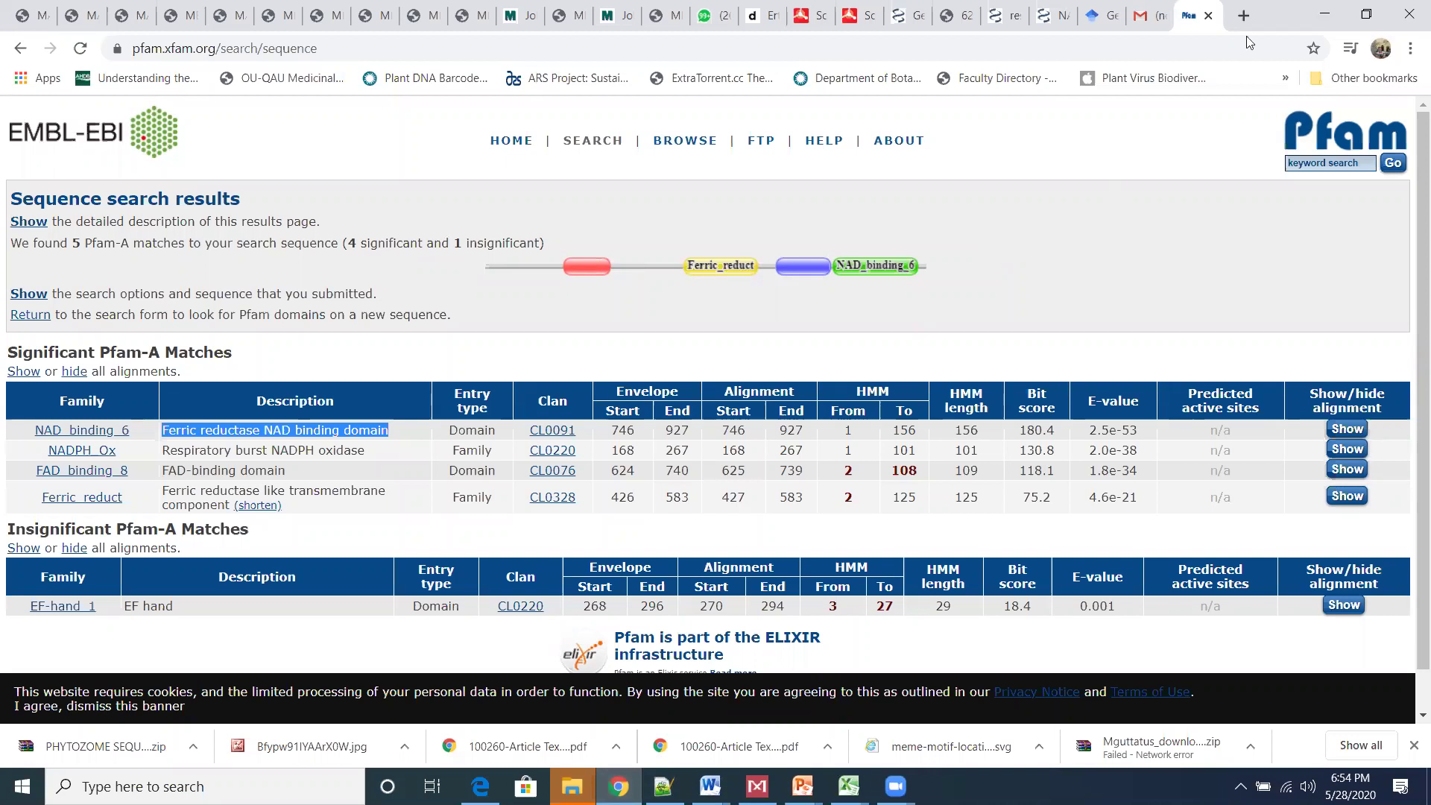
left_click(1247, 14)
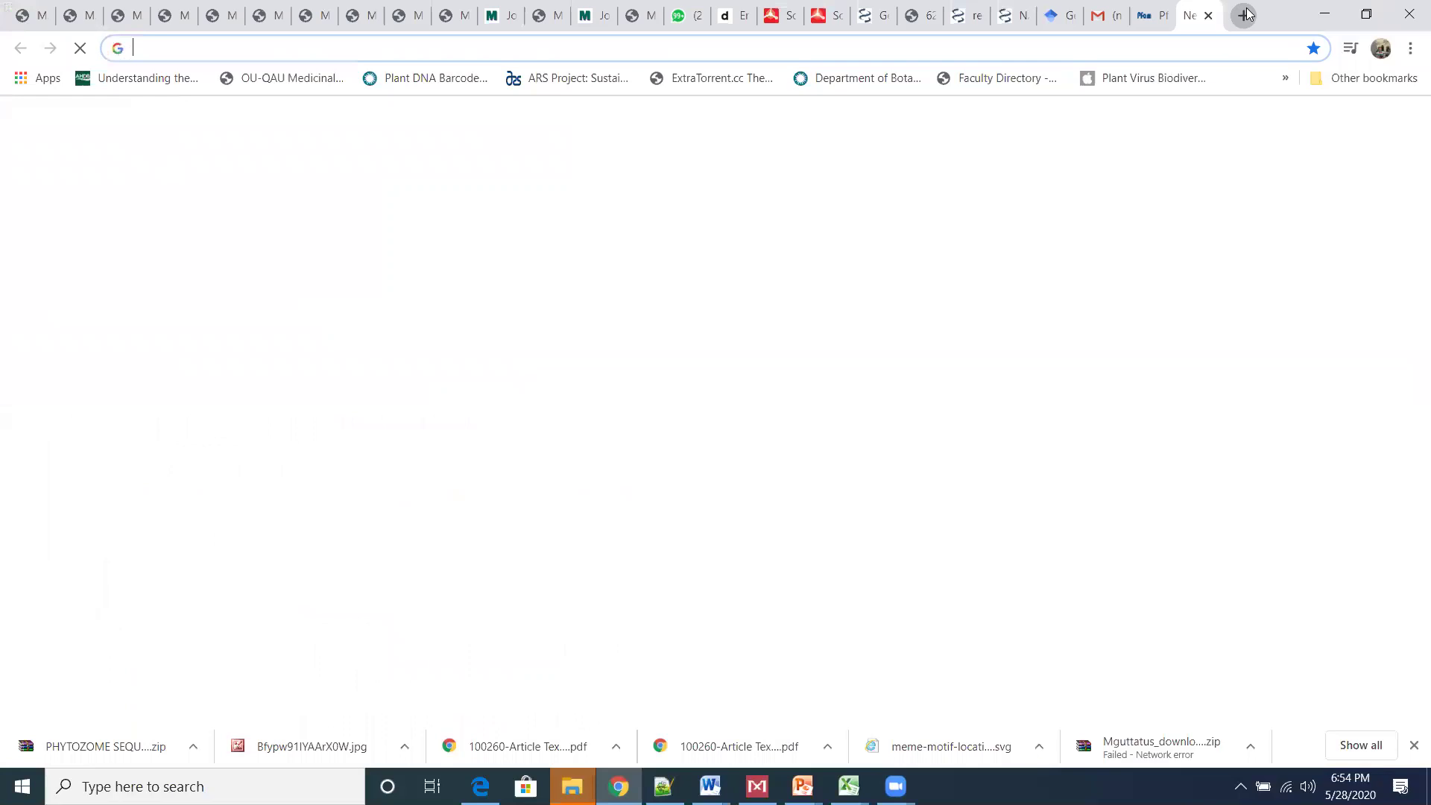
type("phyt")
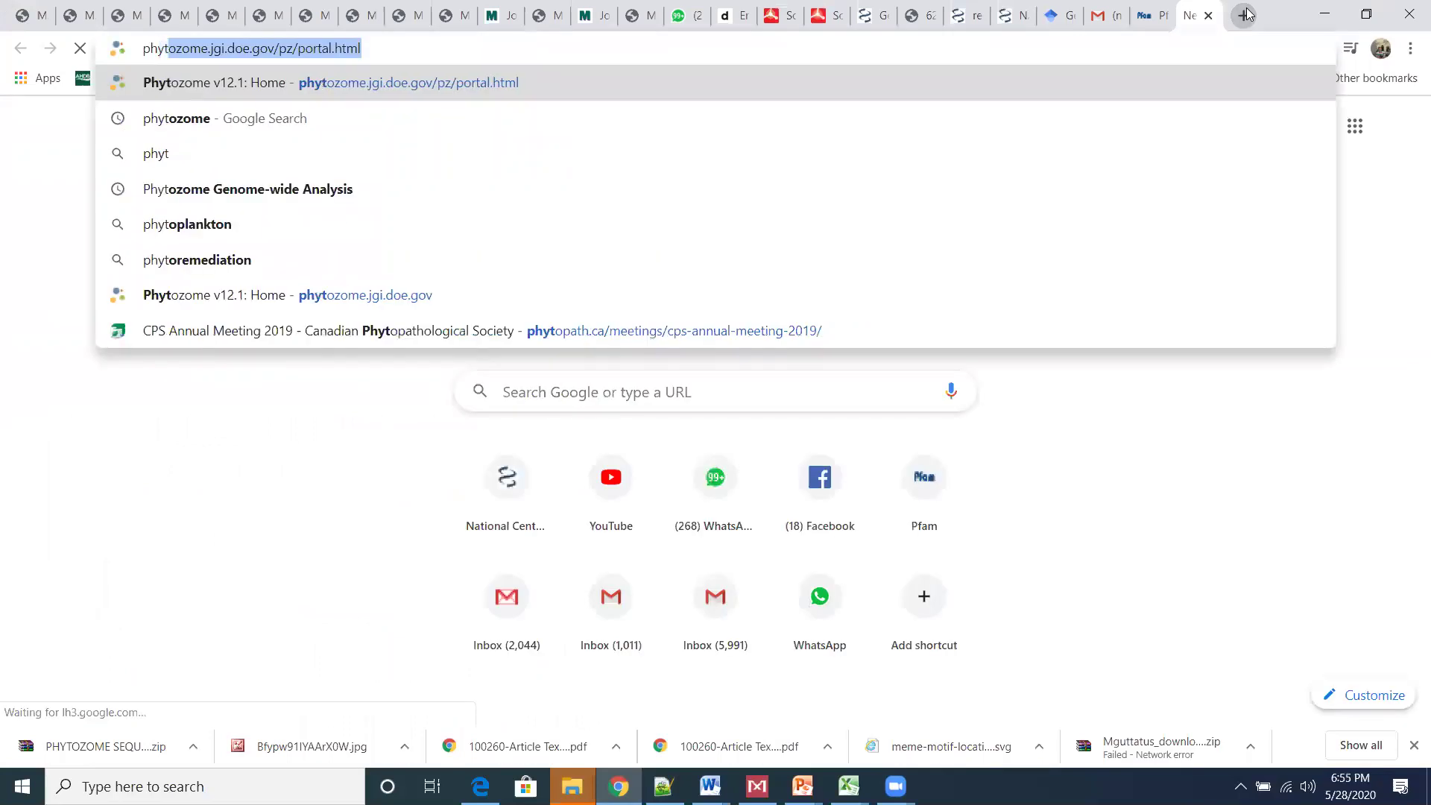
type("o")
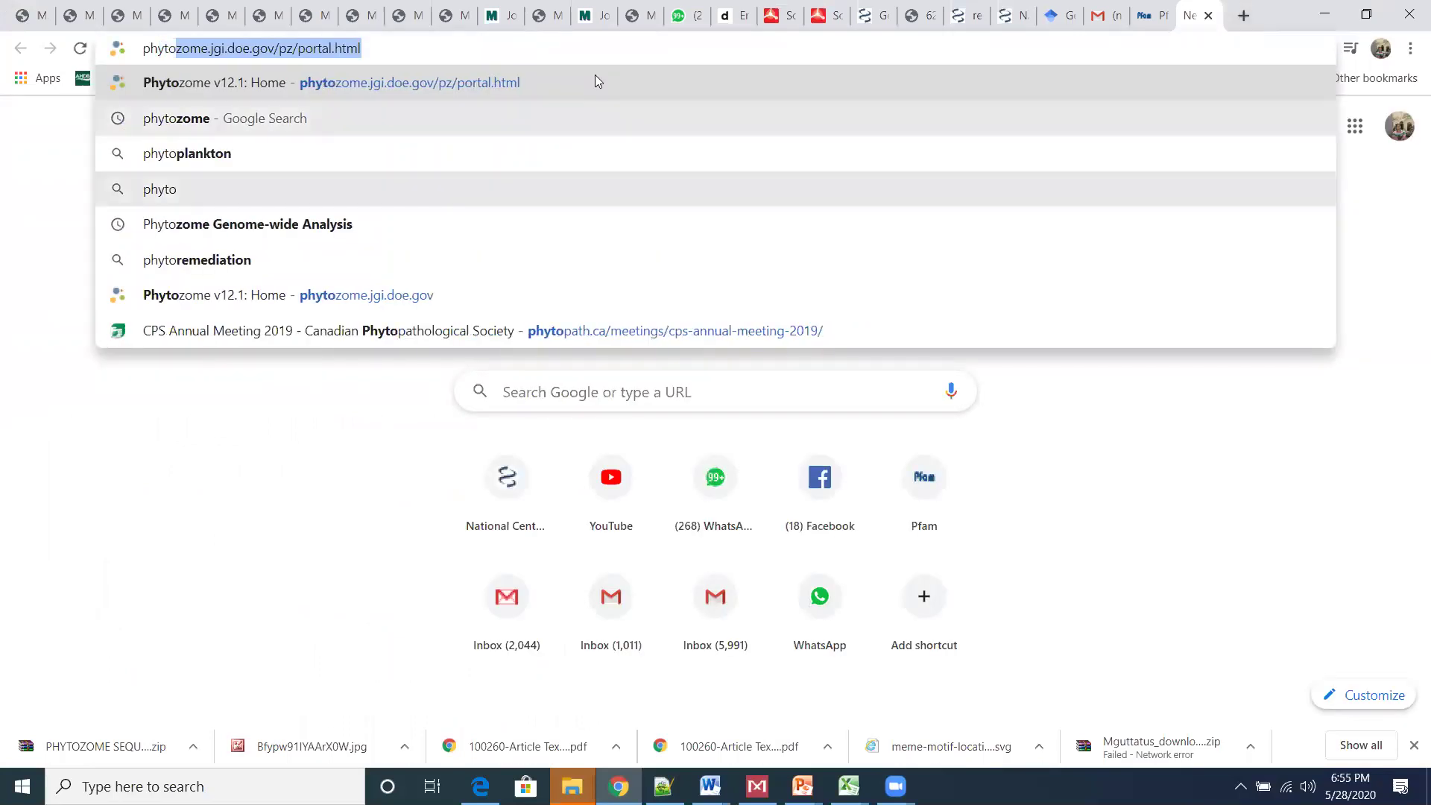
key("Return")
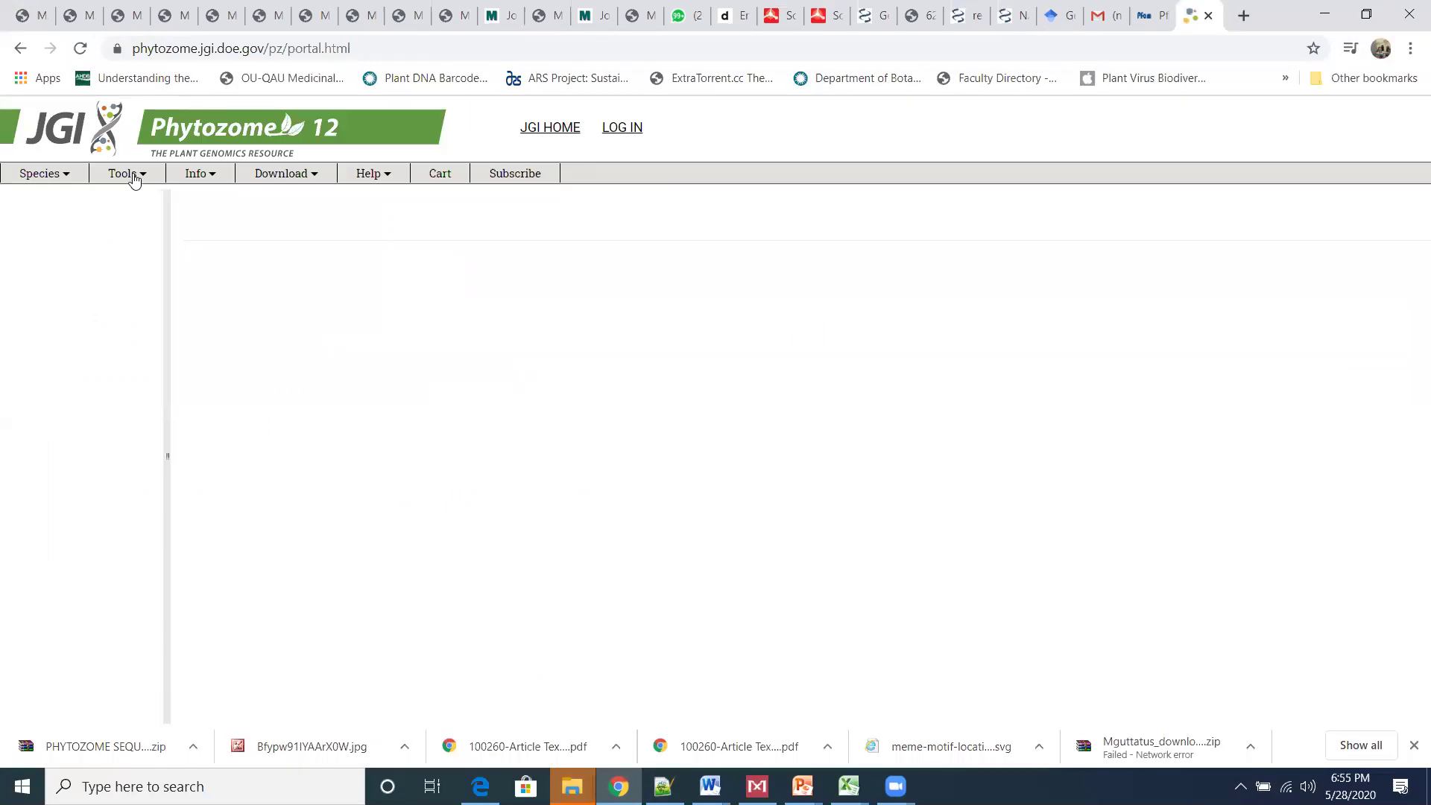
left_click(135, 179)
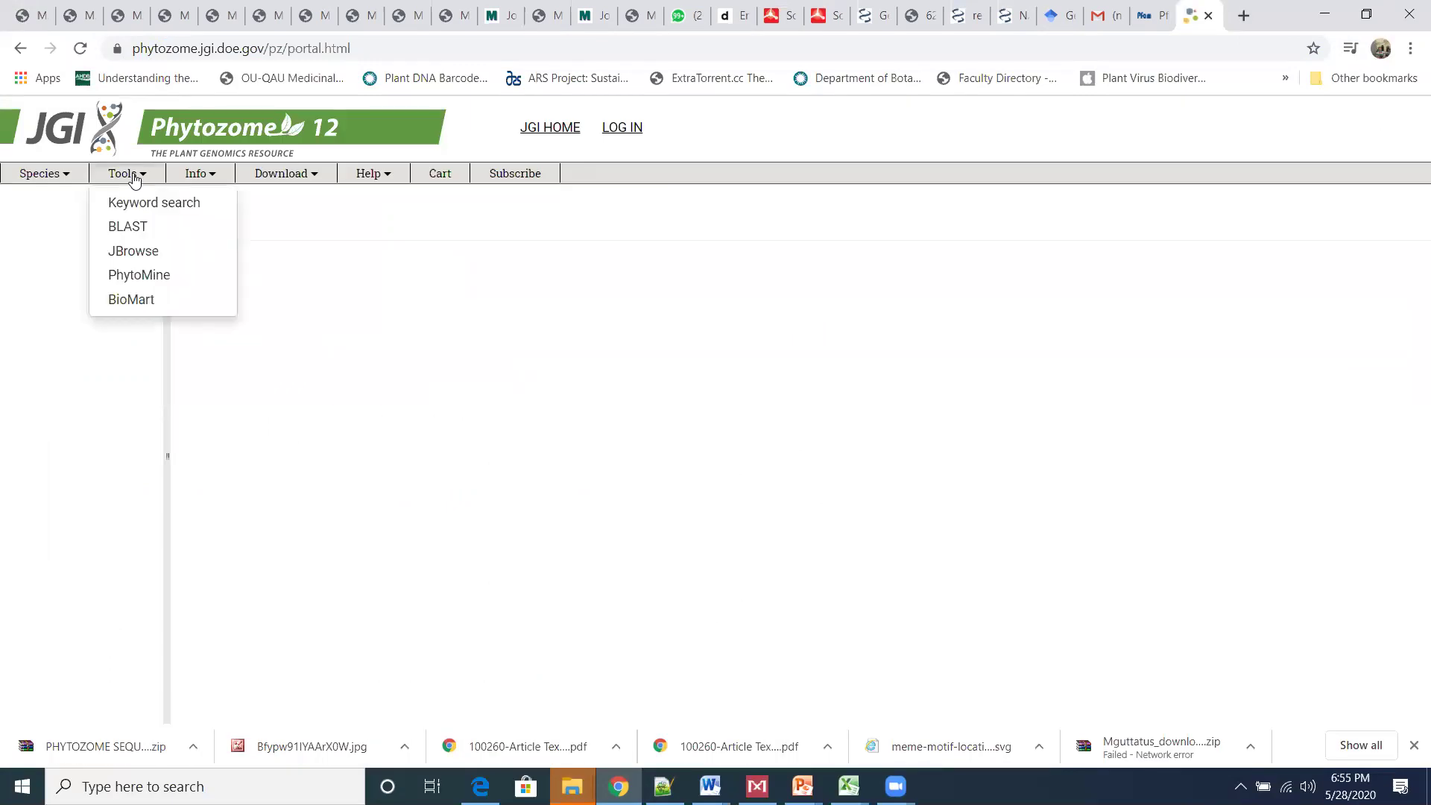
left_click(143, 228)
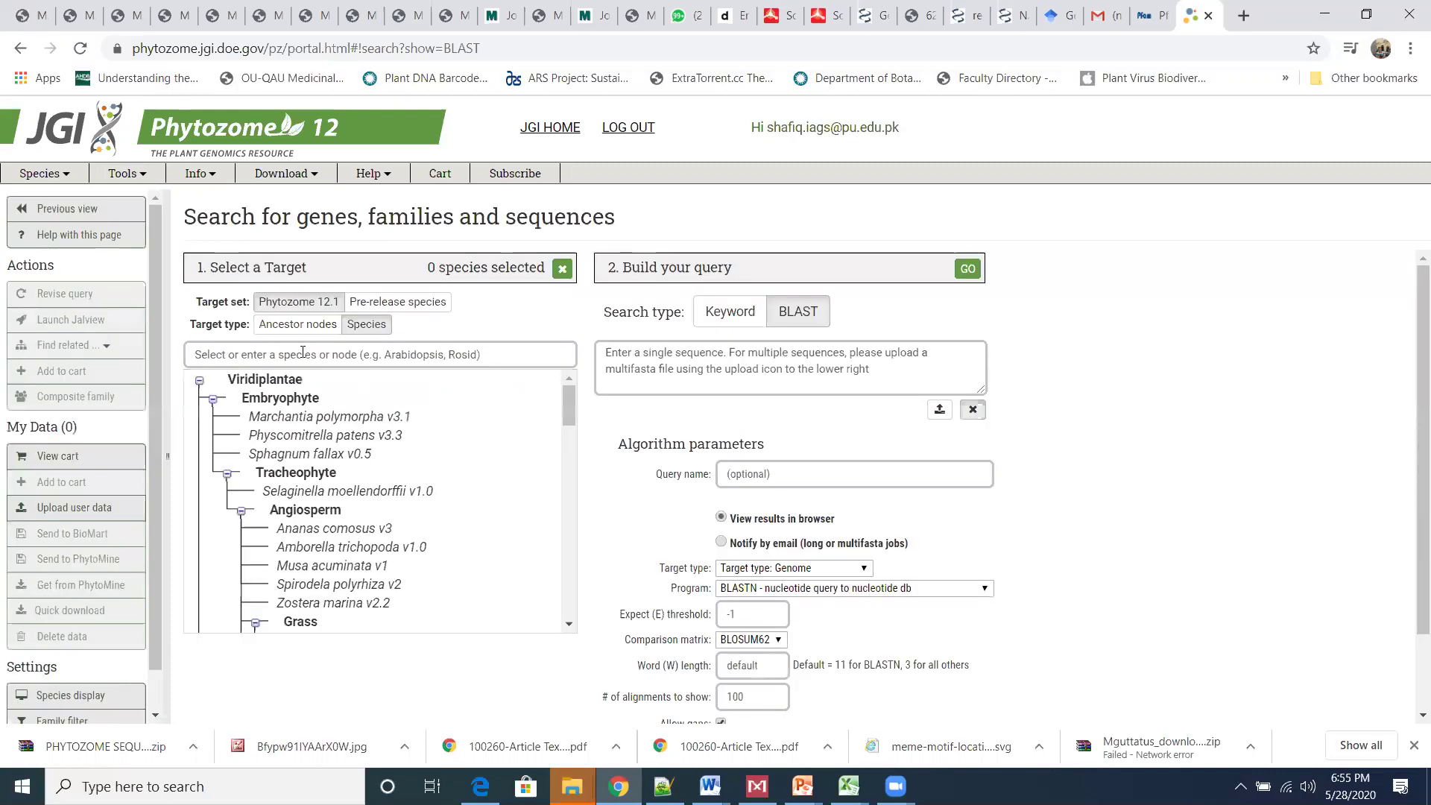
- Try to set the BLAST target to Solanum tuberosum v4.03 with Proteome as the target type
left_click(303, 353)
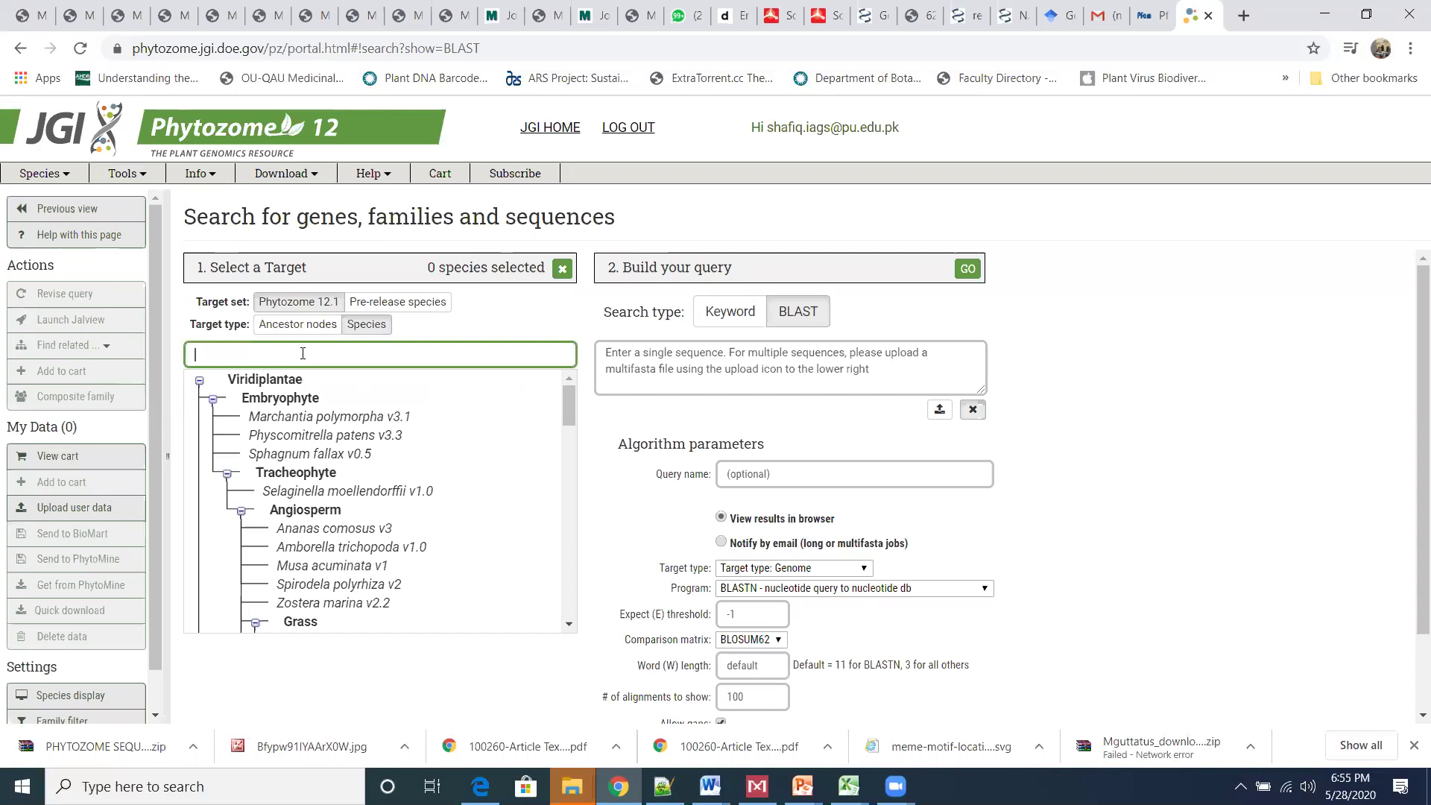
type("solan")
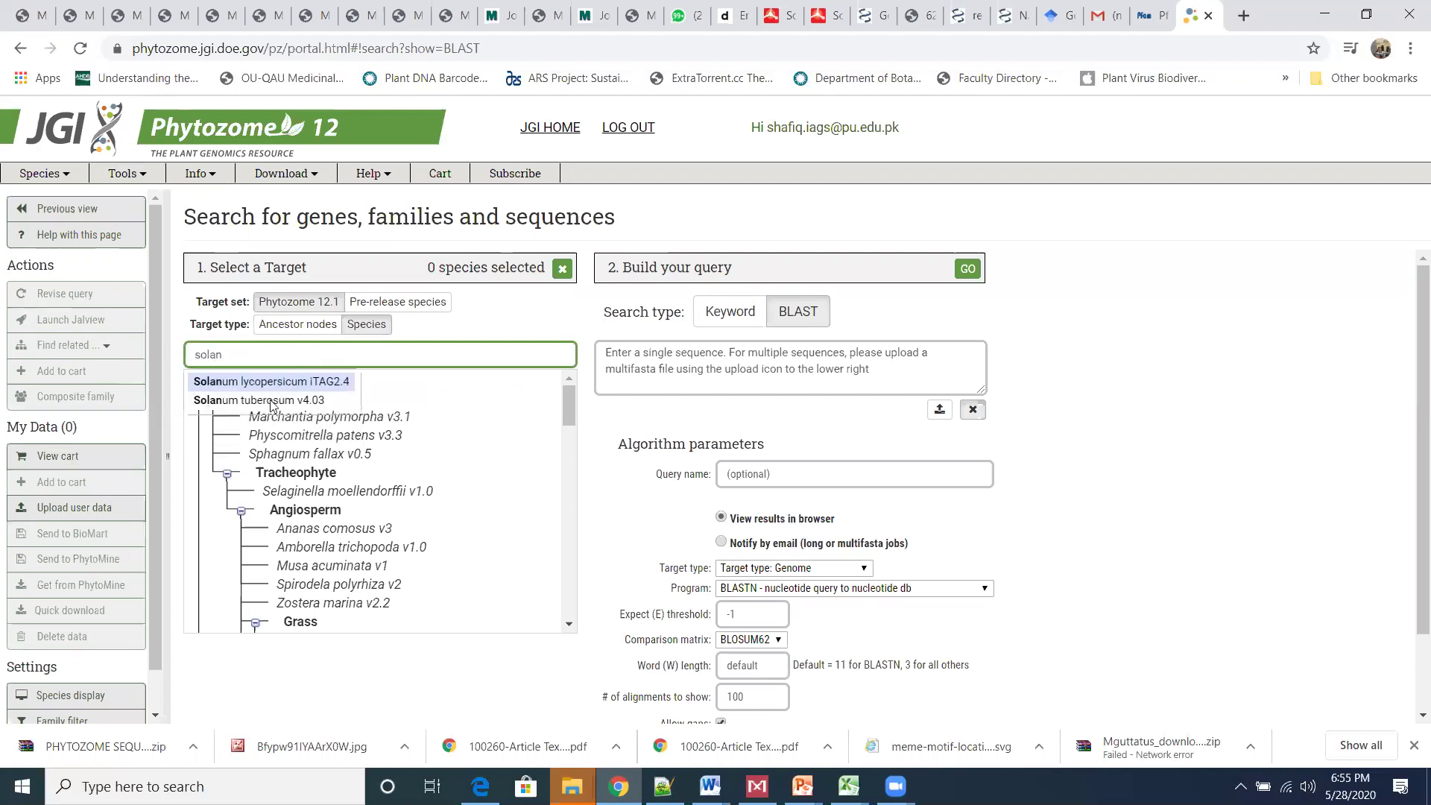
left_click(271, 404)
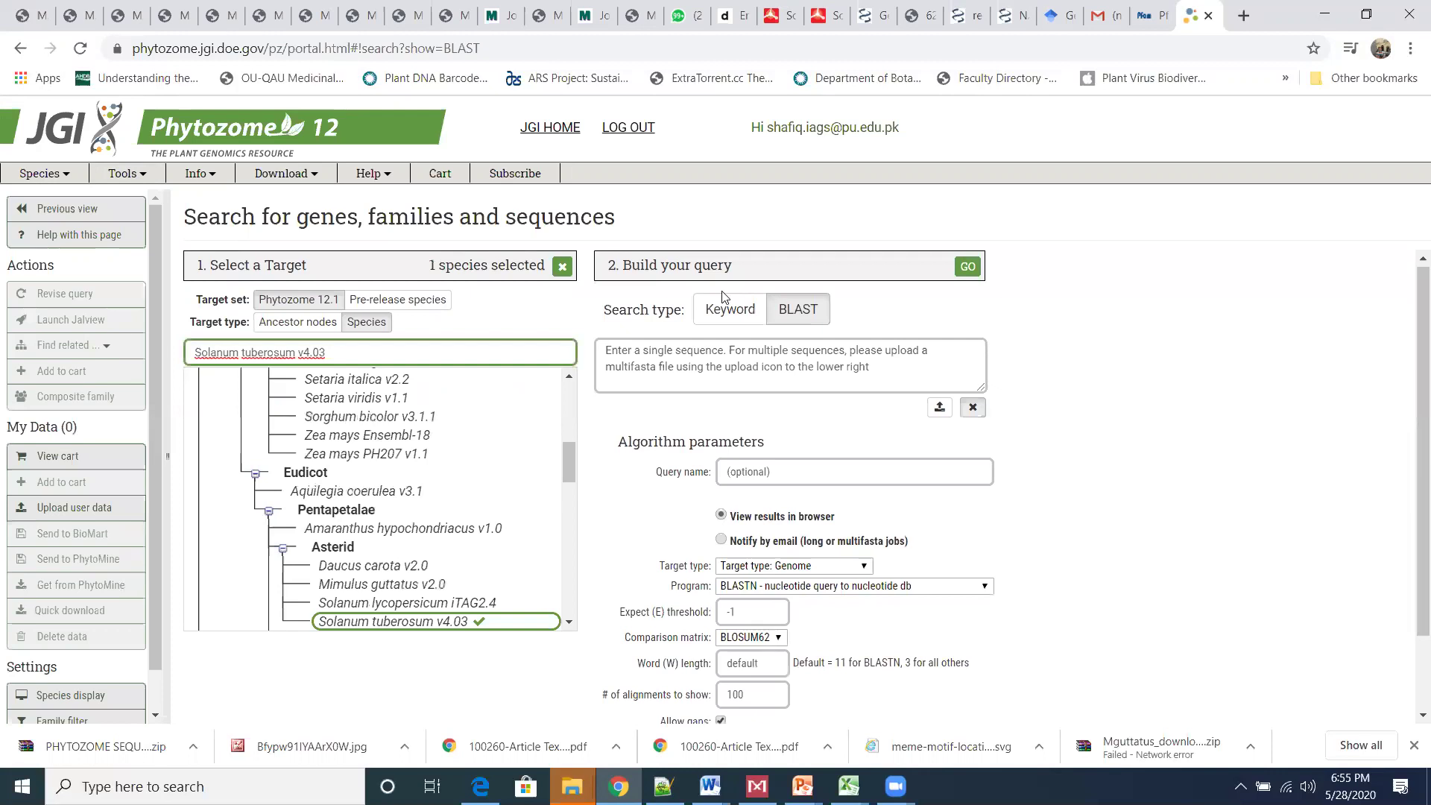
left_click(689, 375)
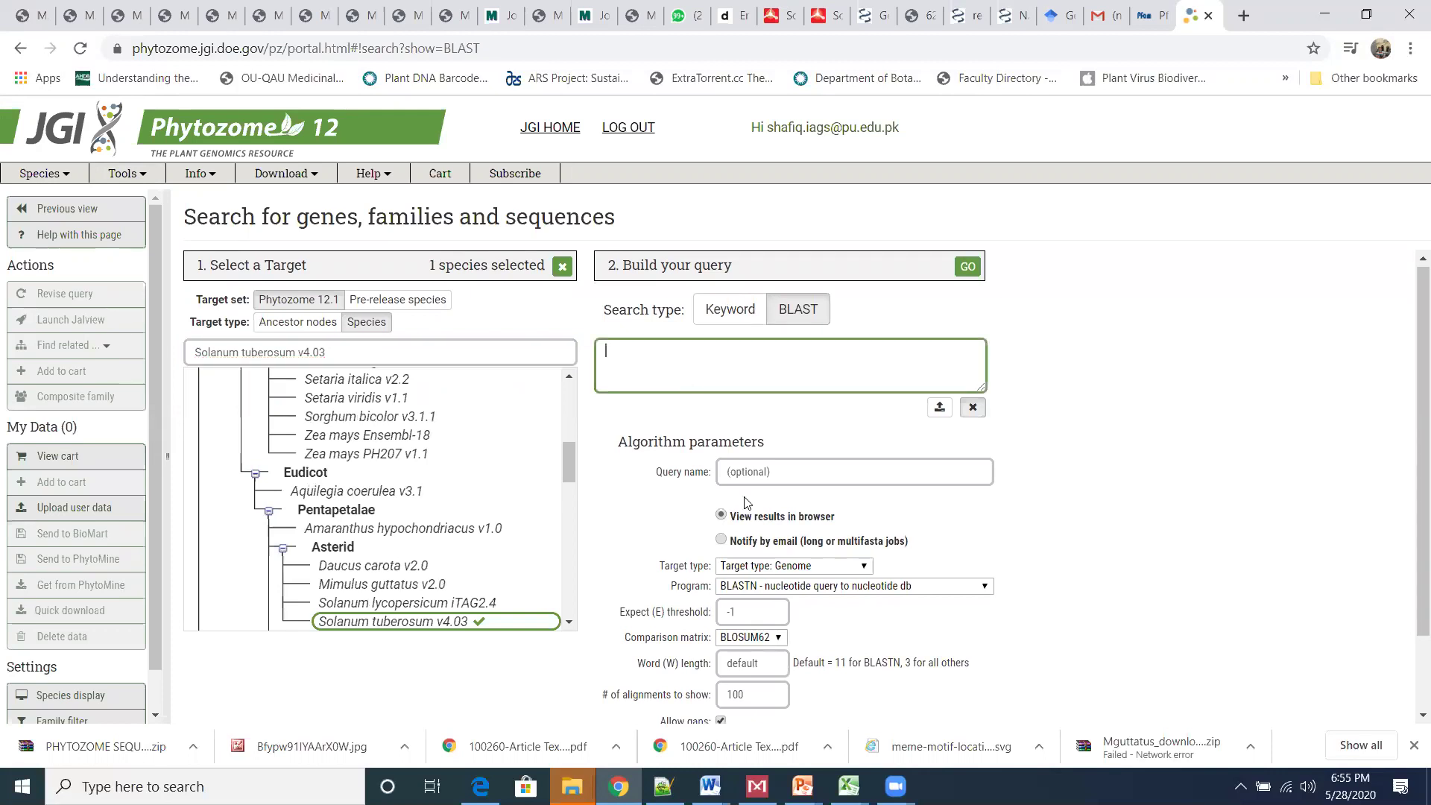
left_click(771, 571)
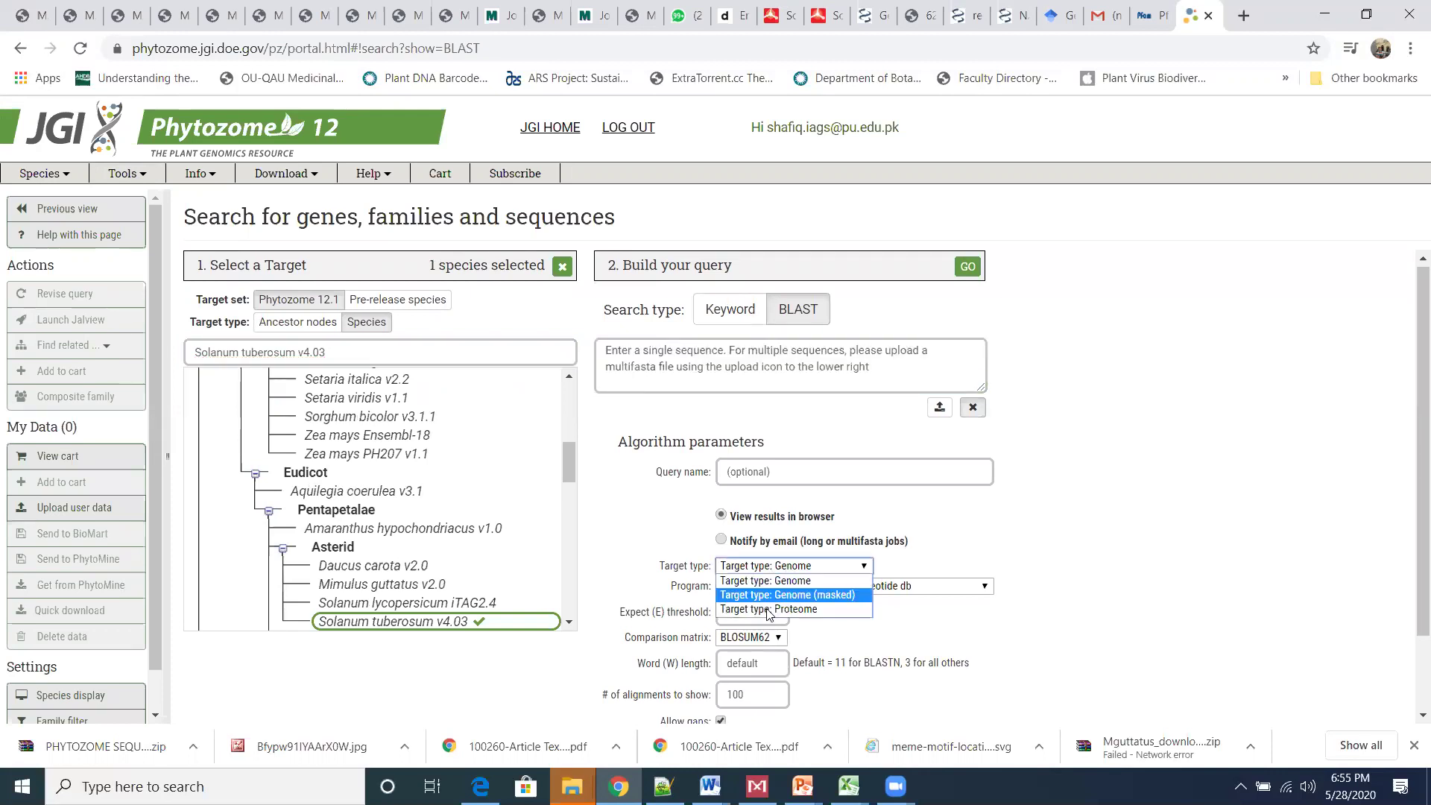
left_click(769, 611)
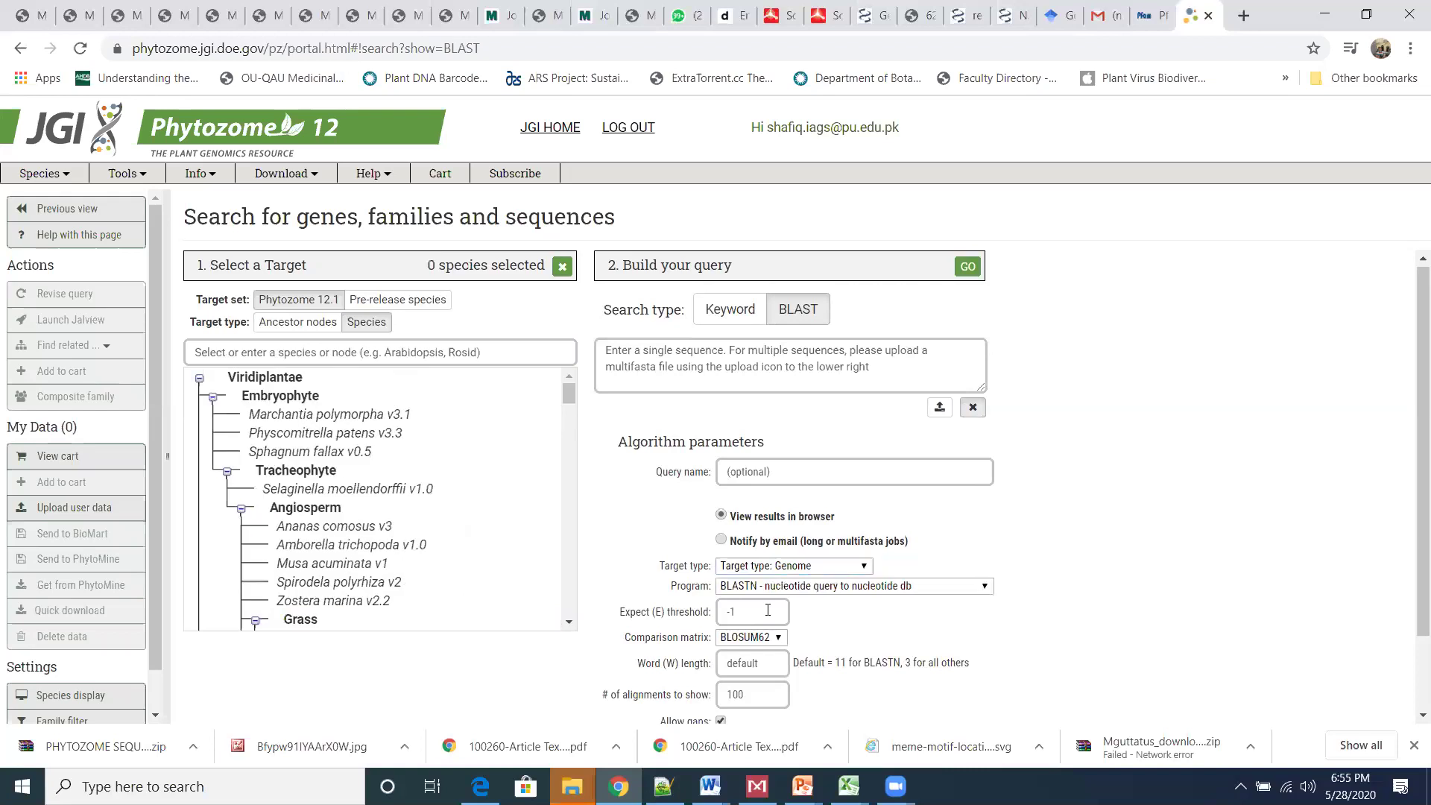
- Select Solanum tuberosum v4.03 as the target species and paste the copied domain sequence as the BLAST query
left_click(395, 353)
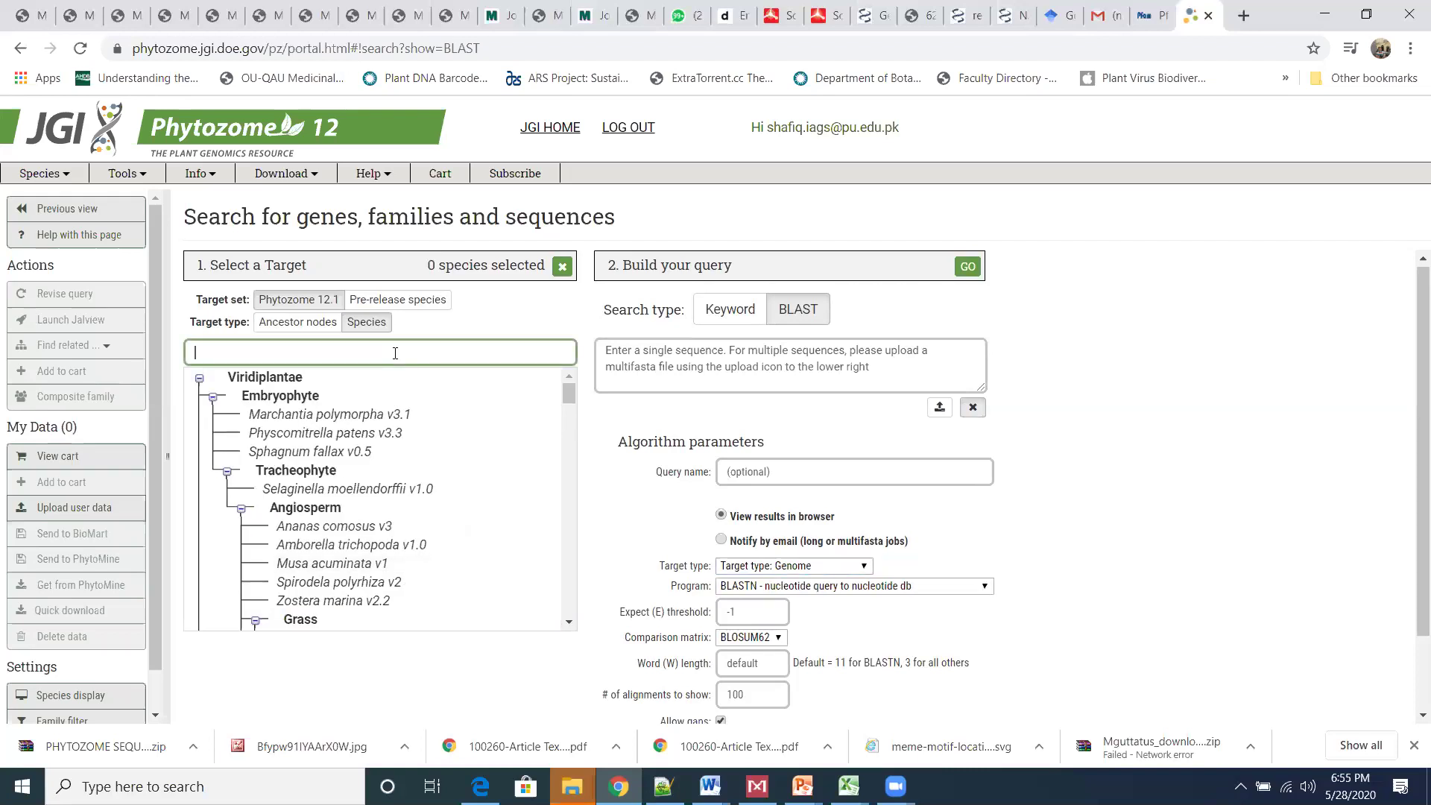
type("so")
left_click(259, 695)
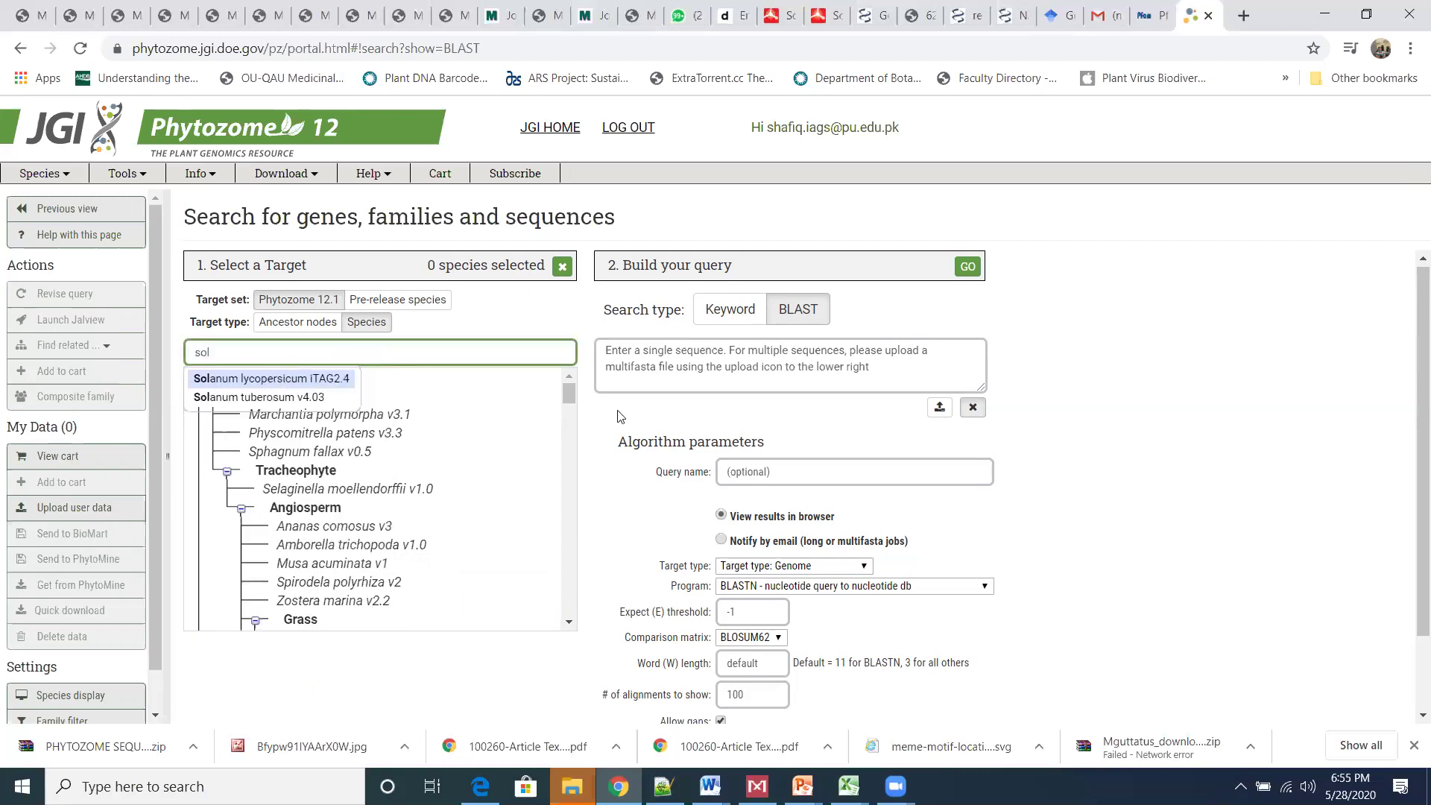
left_click(687, 358)
key("ctrl+v")
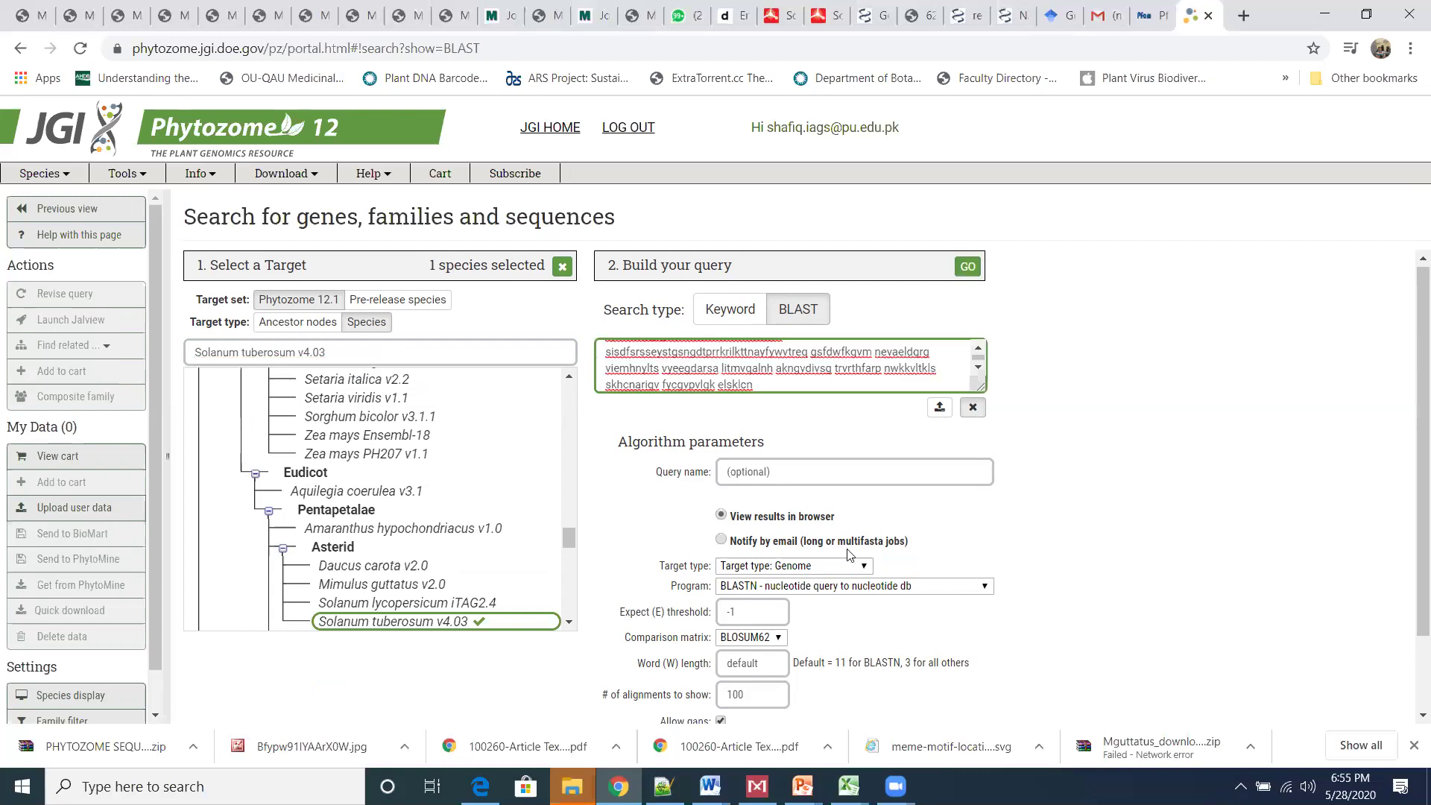
- Set the BLAST target type to Proteome and run the protein search
left_click(812, 572)
left_click(804, 612)
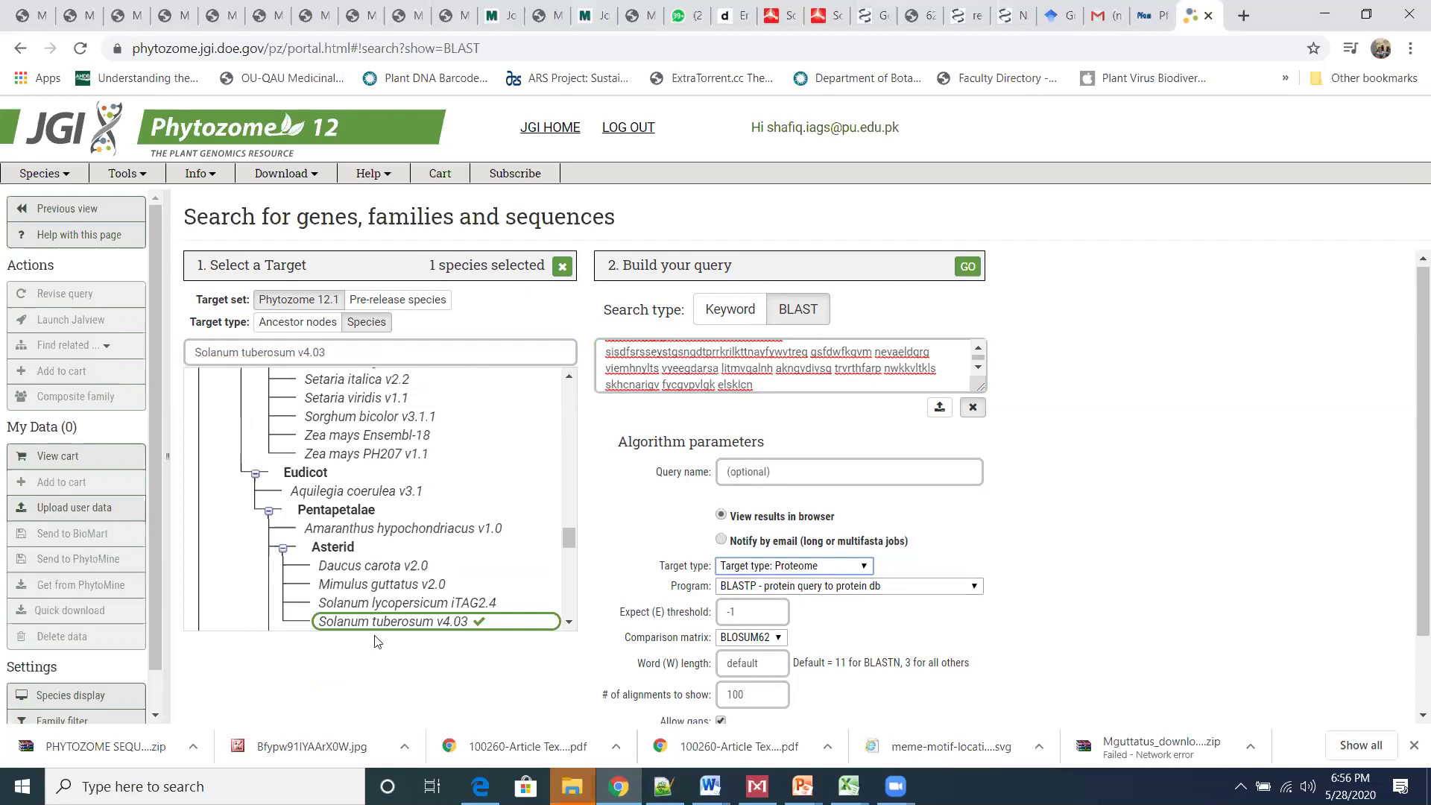
left_click(968, 269)
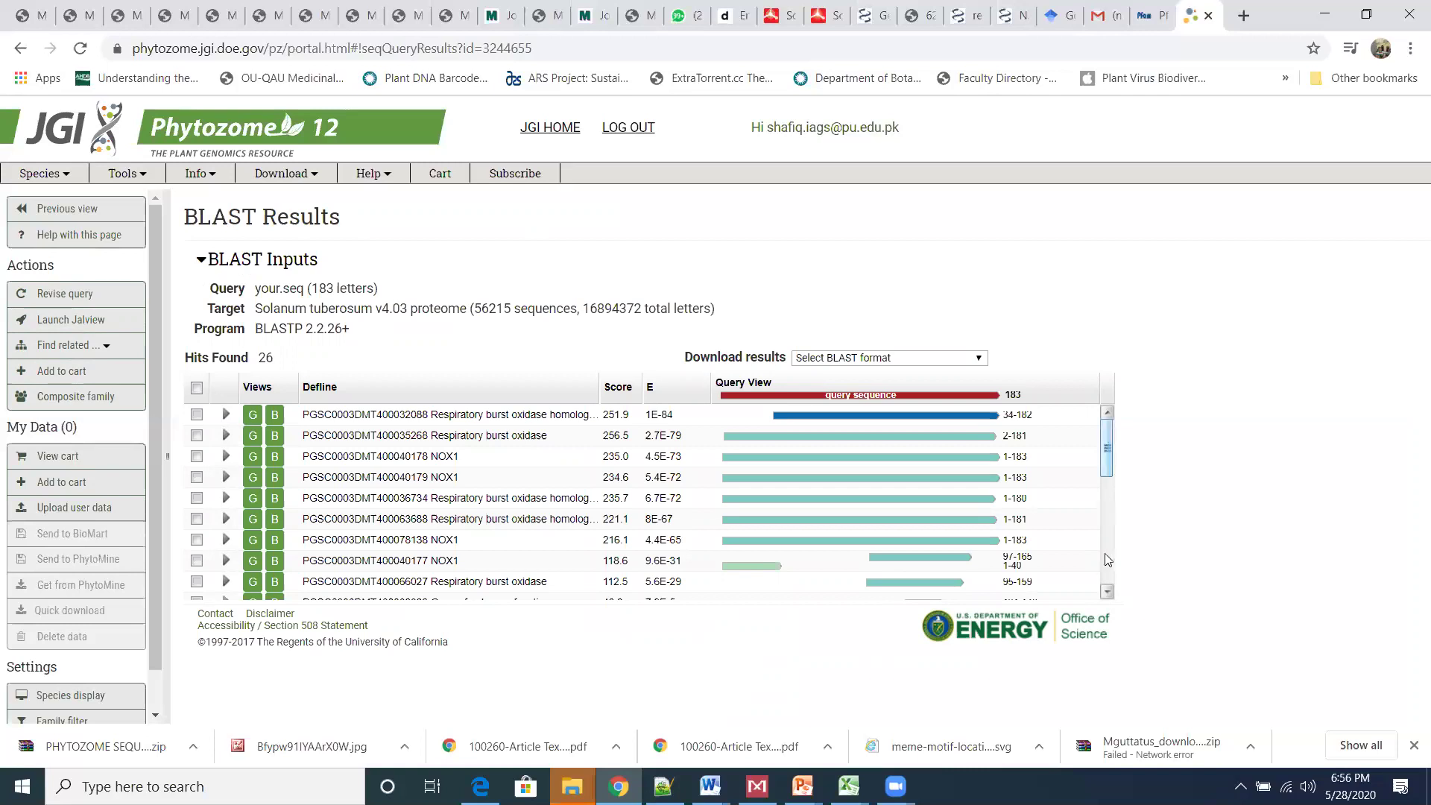
- Look through the BLAST hit list and open the gene page of NOX1 hit PGSC0003DMT400078138 in a new tab to view its domains
scroll(1108, 561, "down", 5)
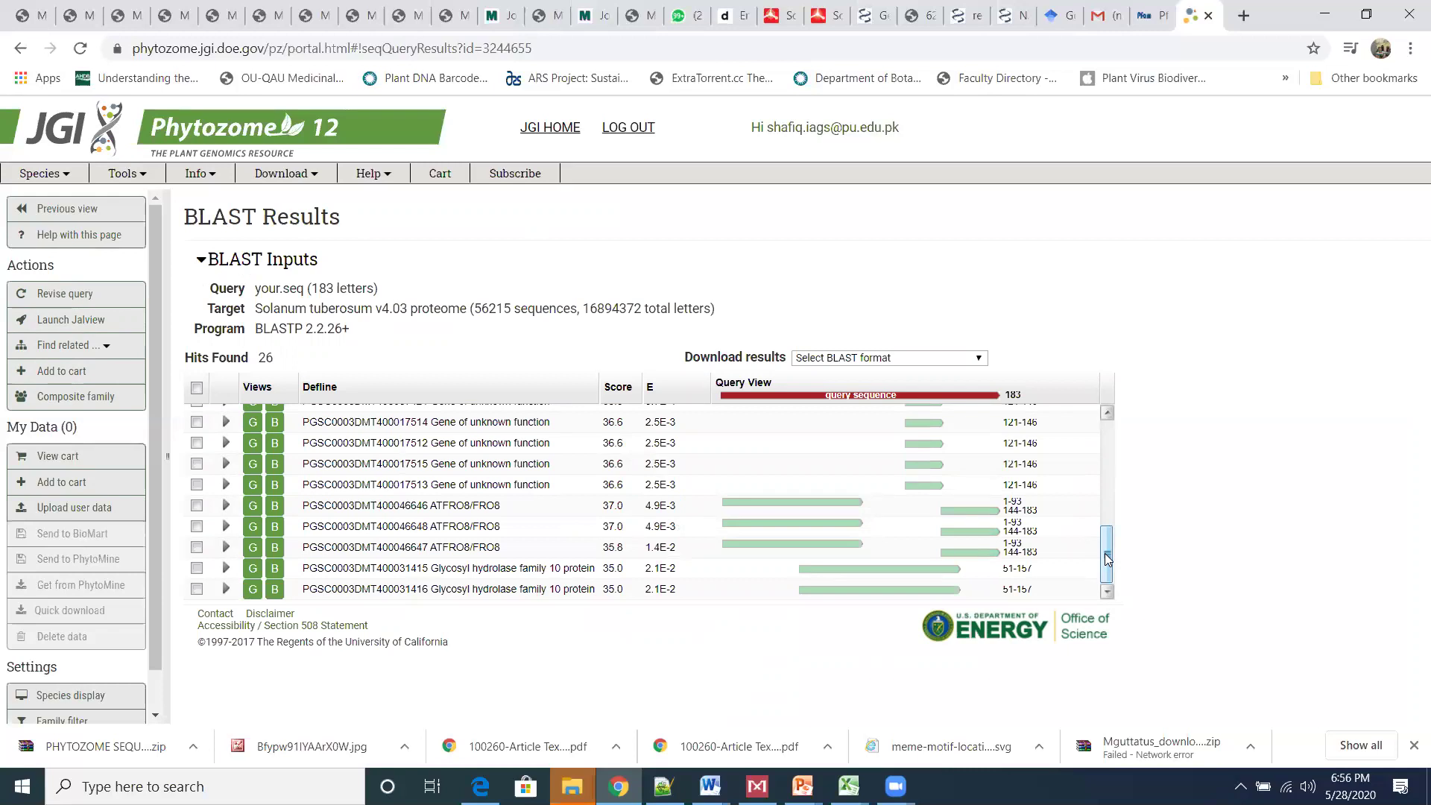
left_click_drag(1105, 553, 1130, 339)
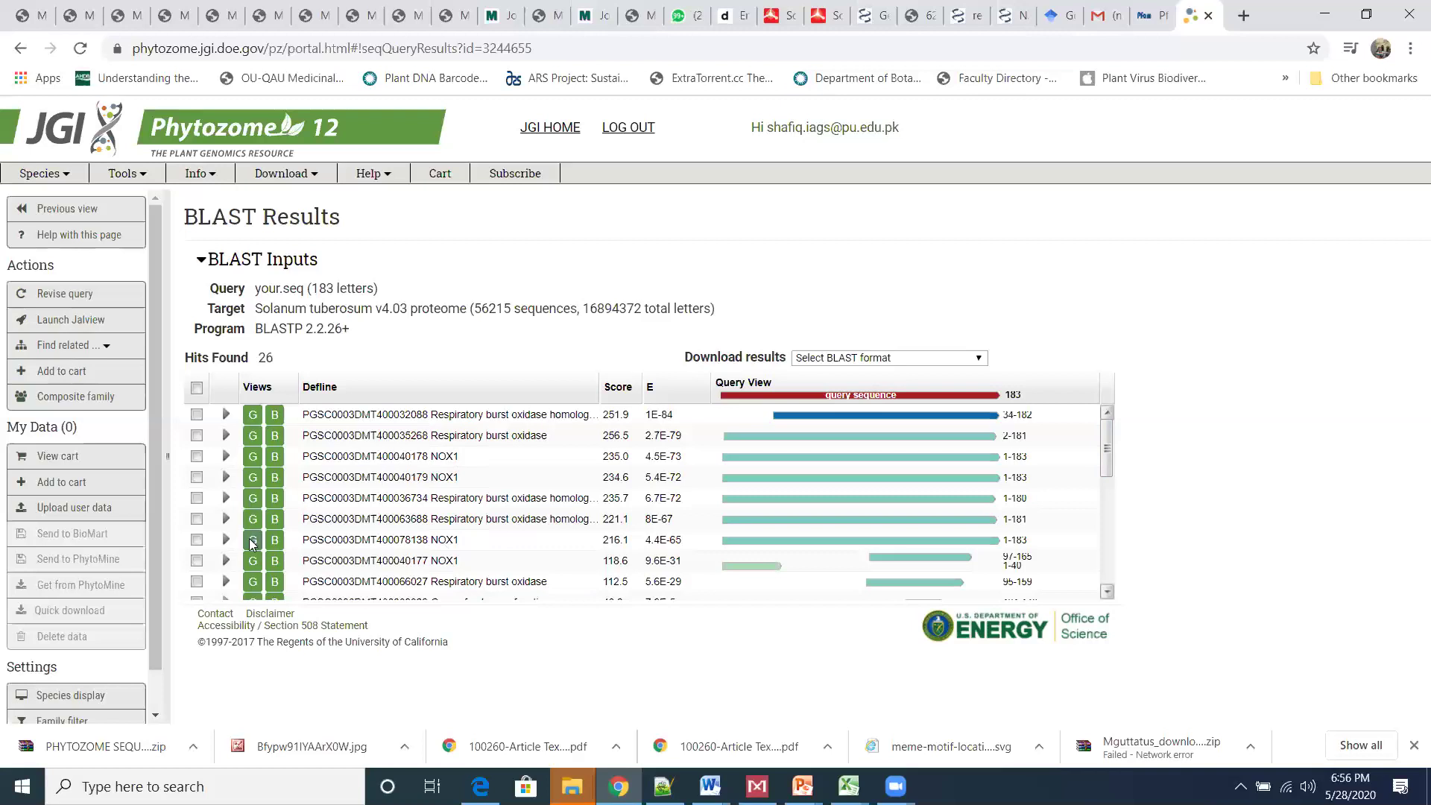
right_click(275, 548)
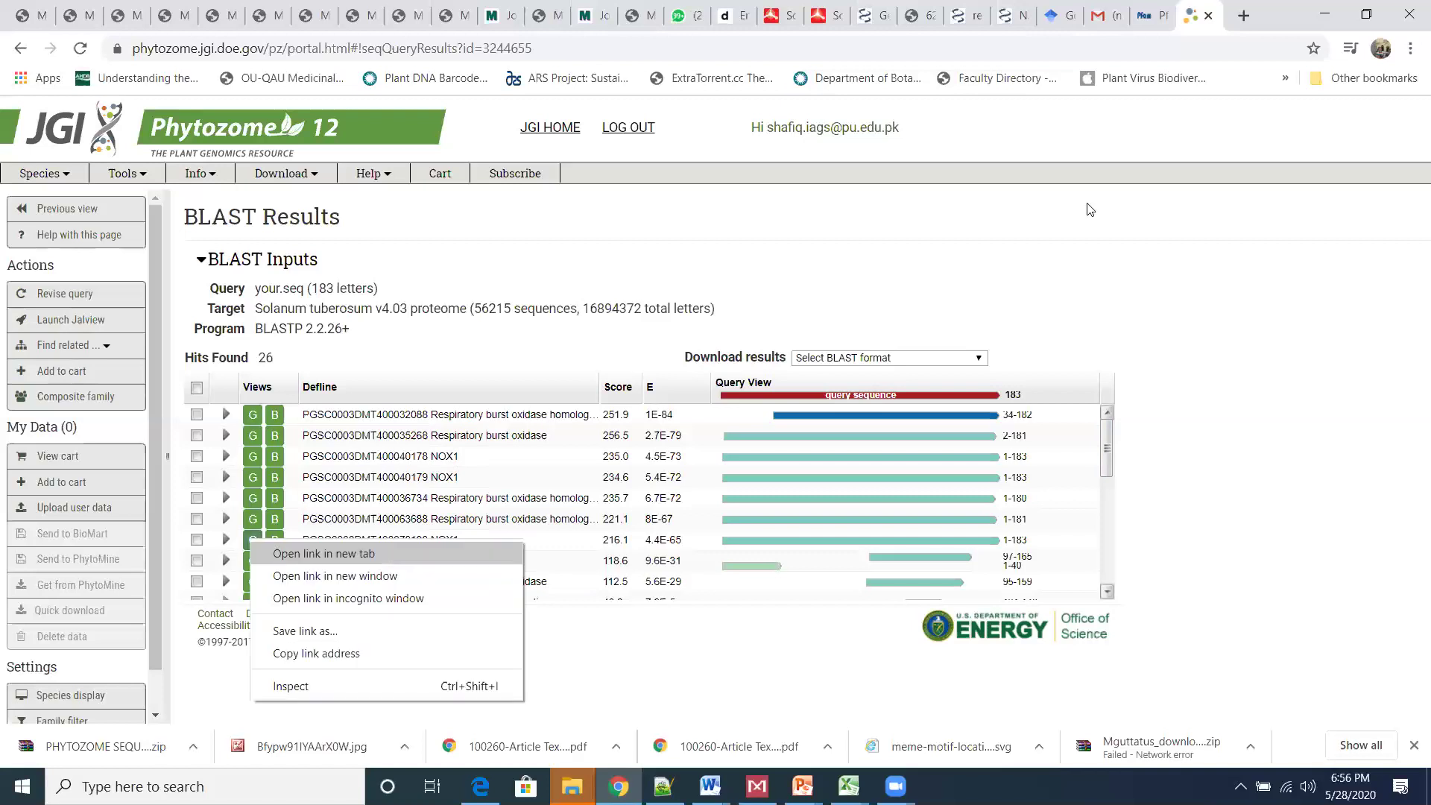
left_click(317, 555)
left_click(1194, 10)
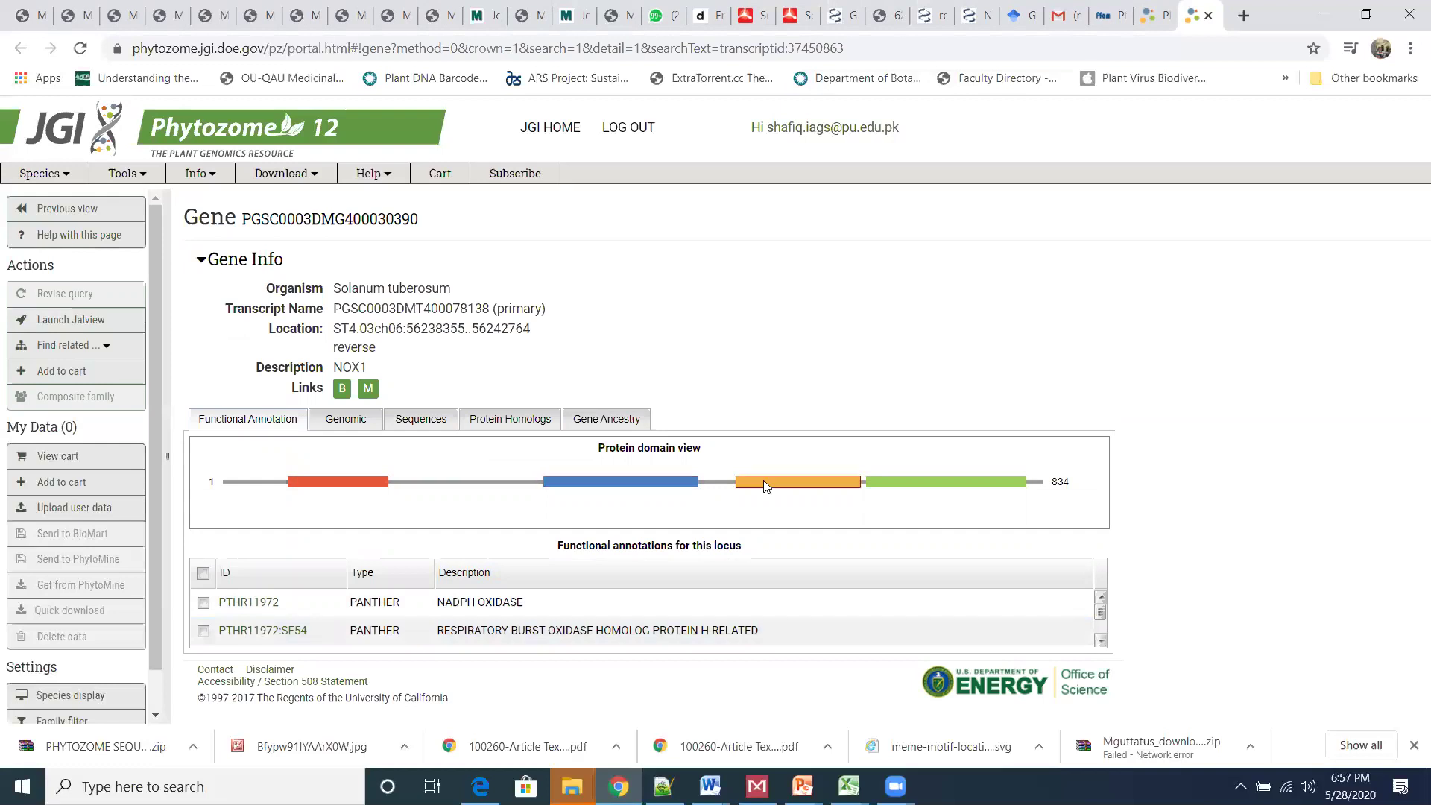
- Return to the BLAST results and review the whole hit list down to the last entries
left_click(1149, 11)
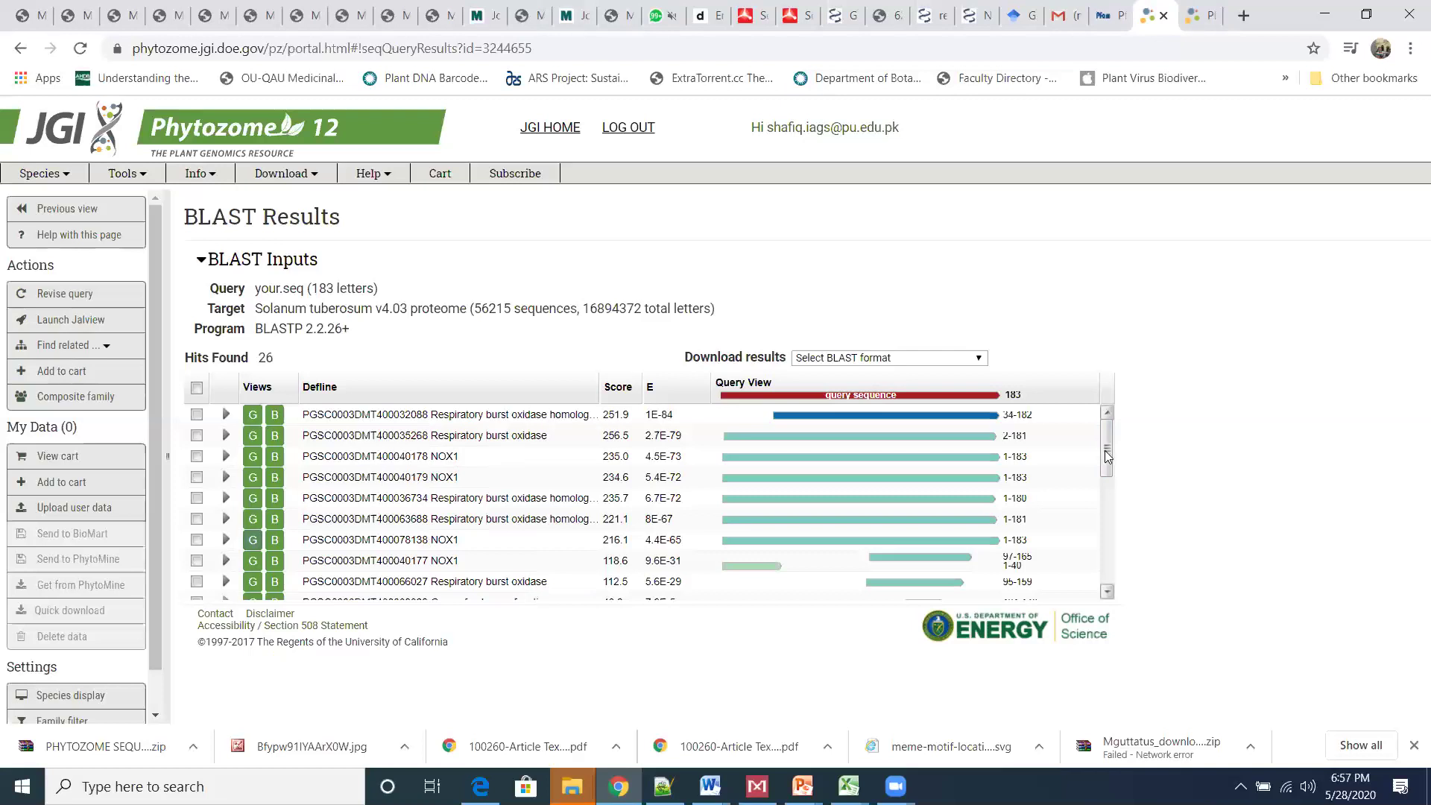
left_click_drag(1108, 450, 1131, 646)
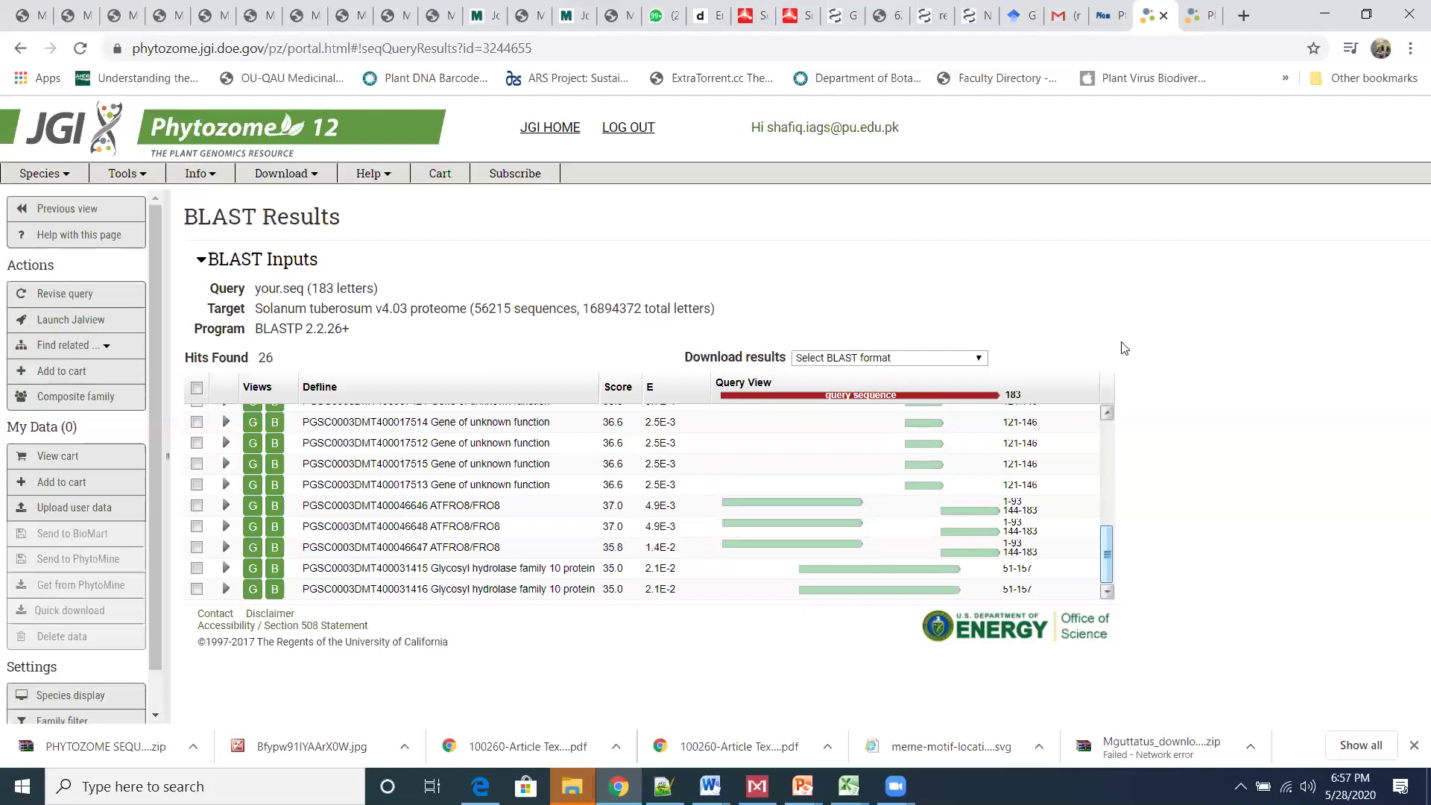
left_click_drag(1107, 554, 1125, 350)
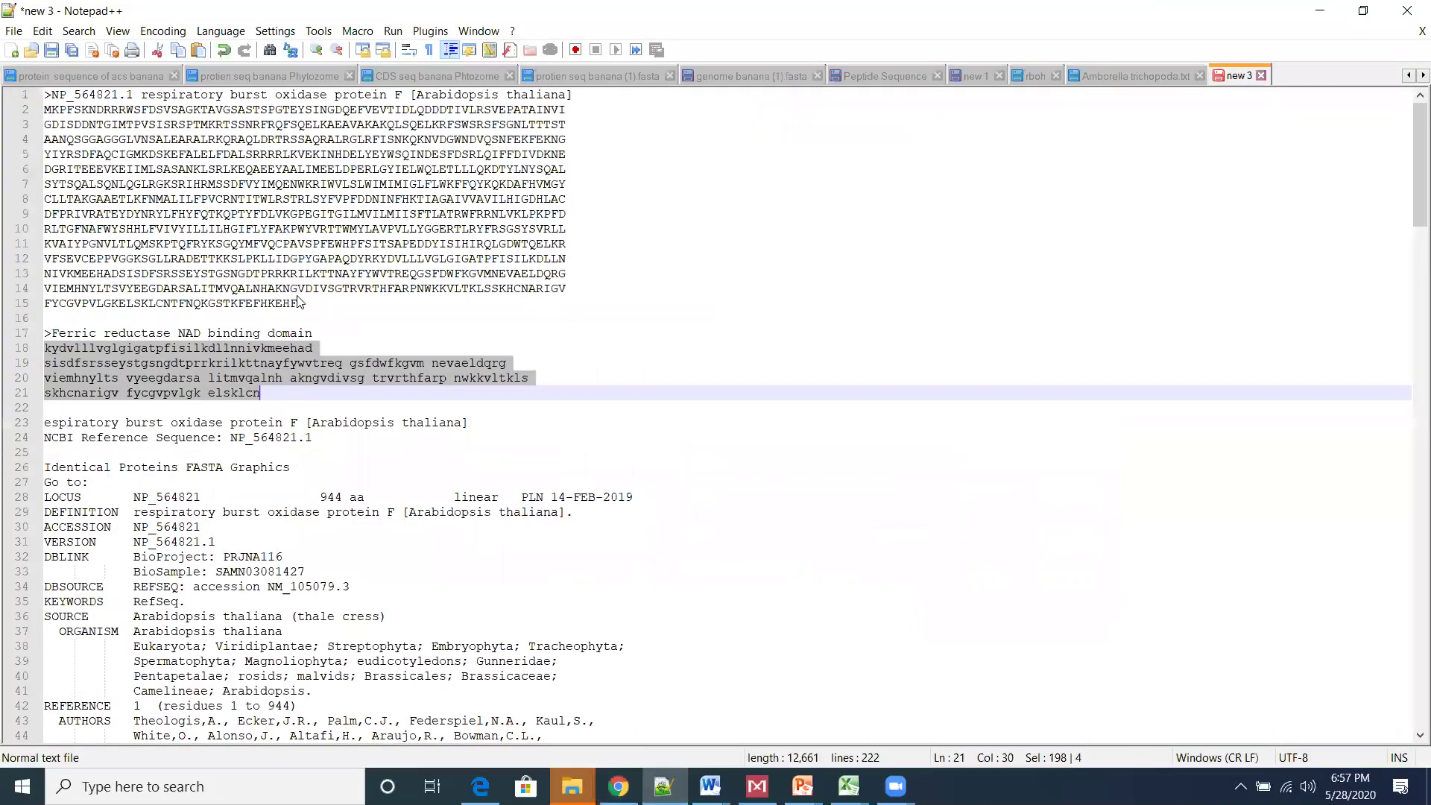
- Copy the full RBOH F protein sequence from Notepad++ and start a new Phytozome BLAST search targeting Solanum tuberosum v4.03
left_click_drag(44, 109, 298, 303)
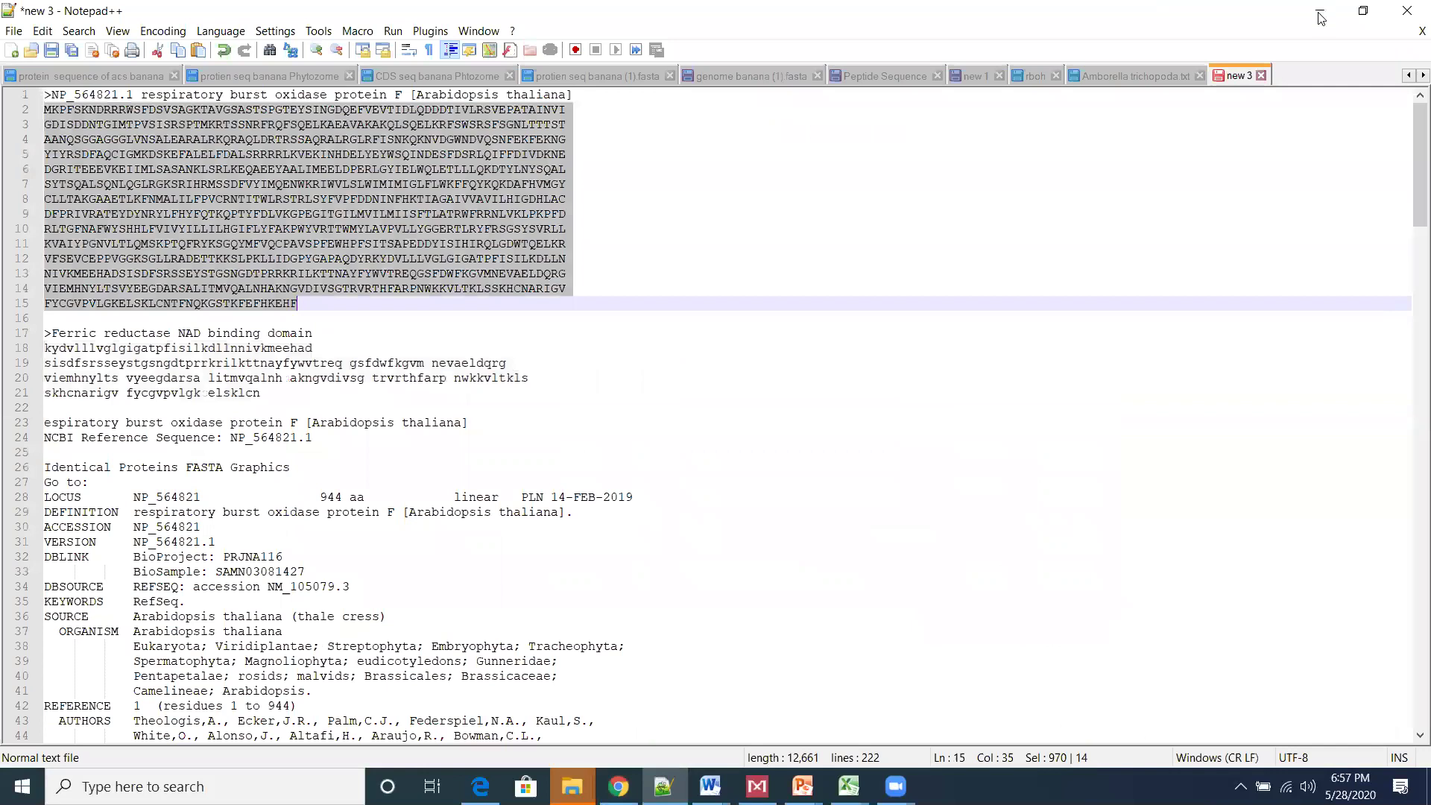
key("alt+Tab")
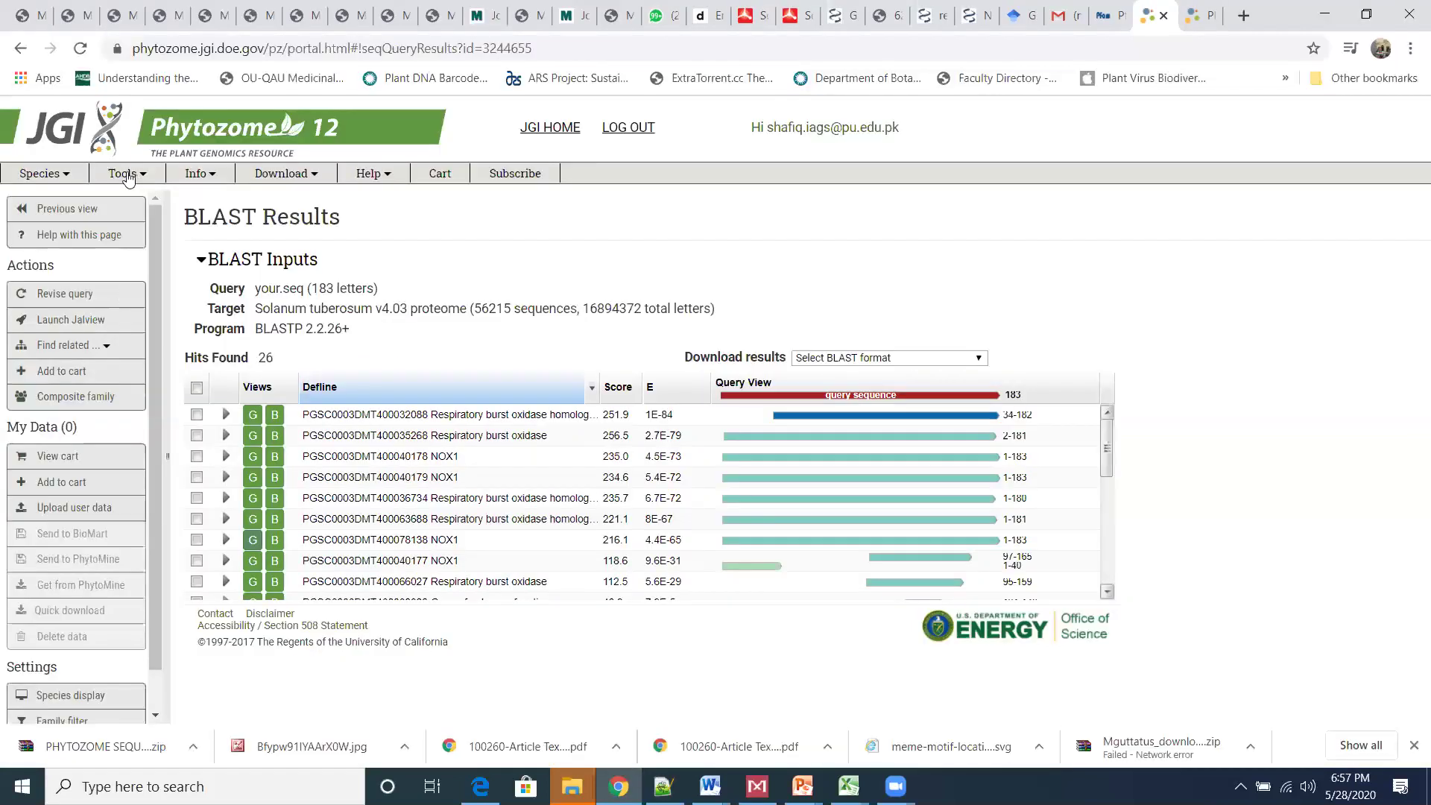
left_click(127, 173)
left_click(123, 225)
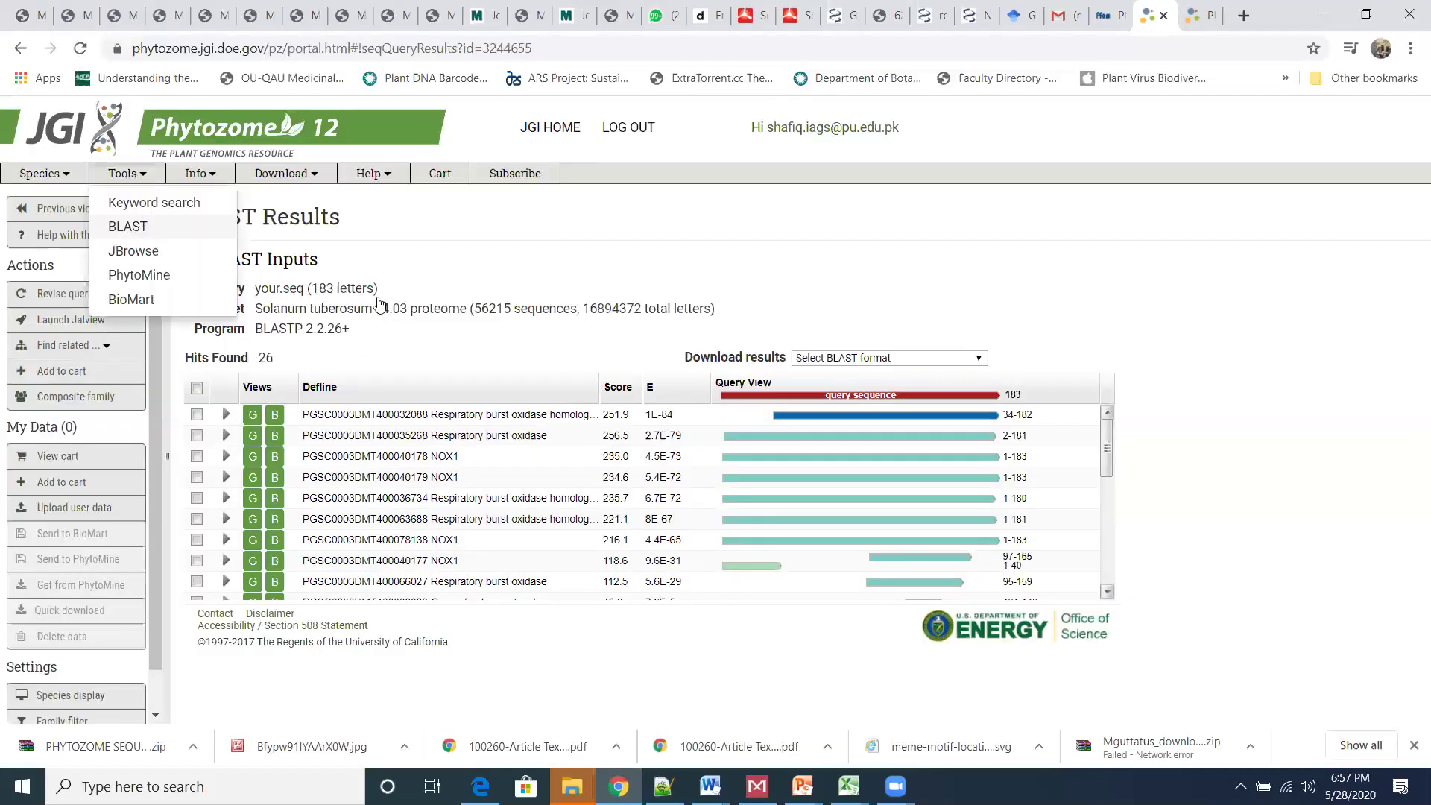
left_click(331, 355)
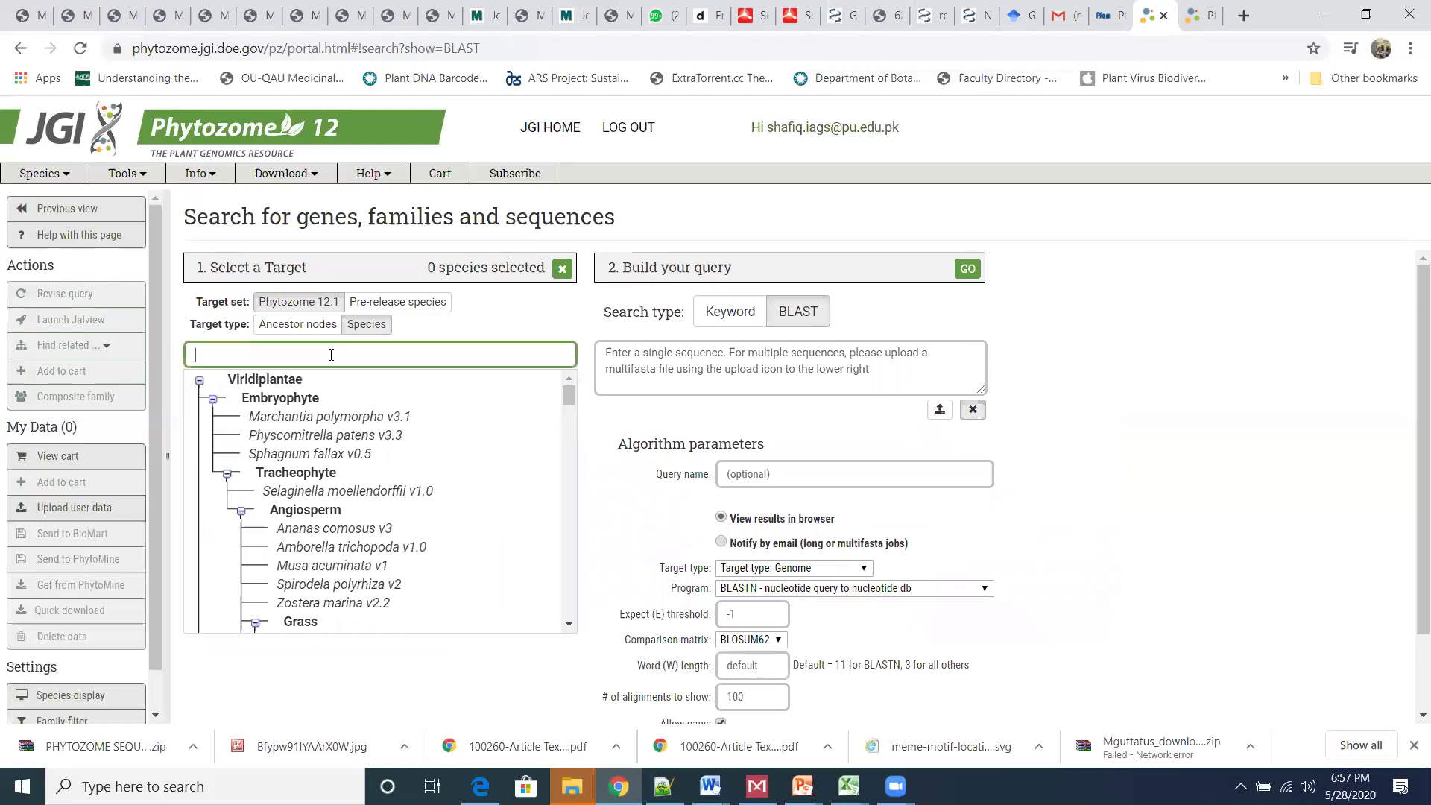
type("sola")
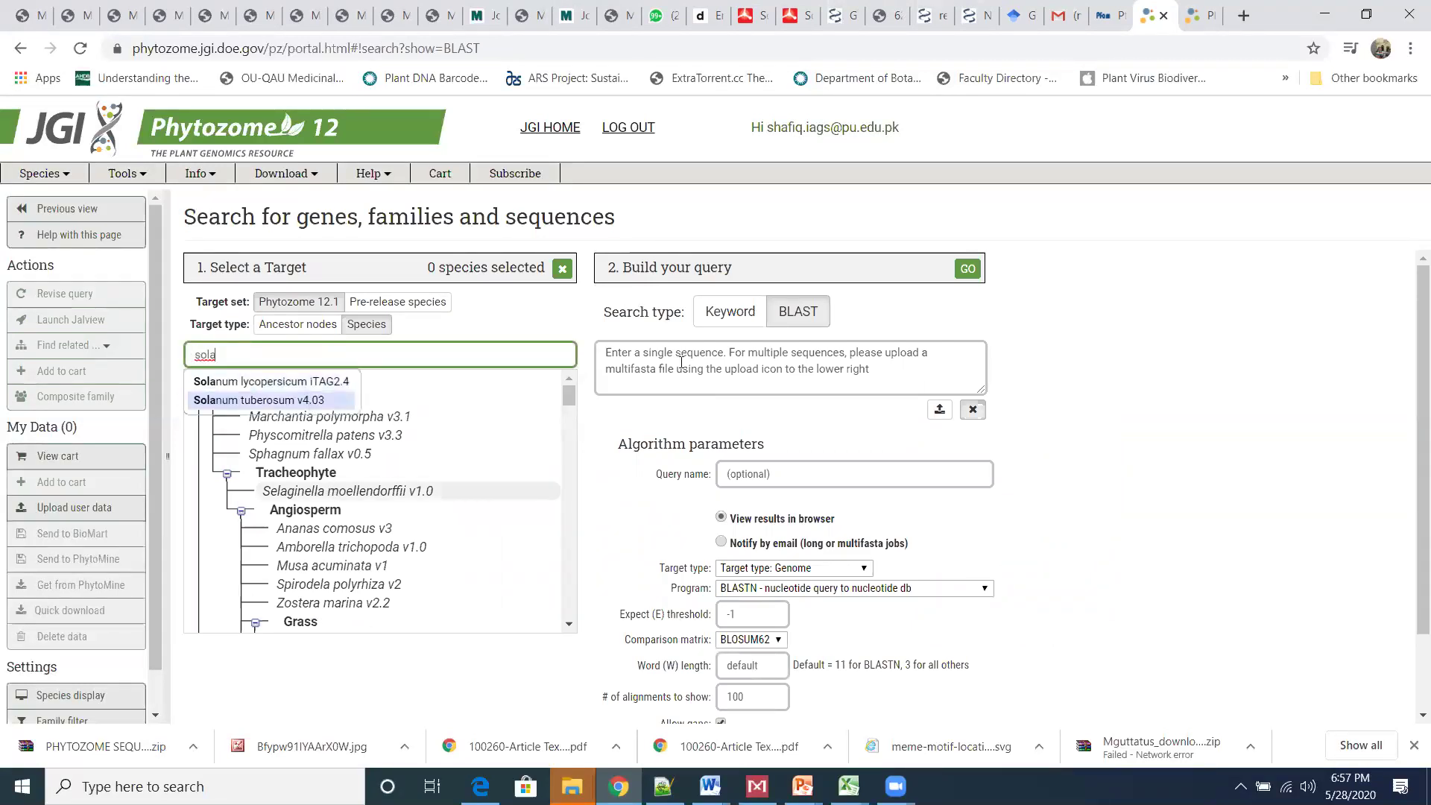
key("Return")
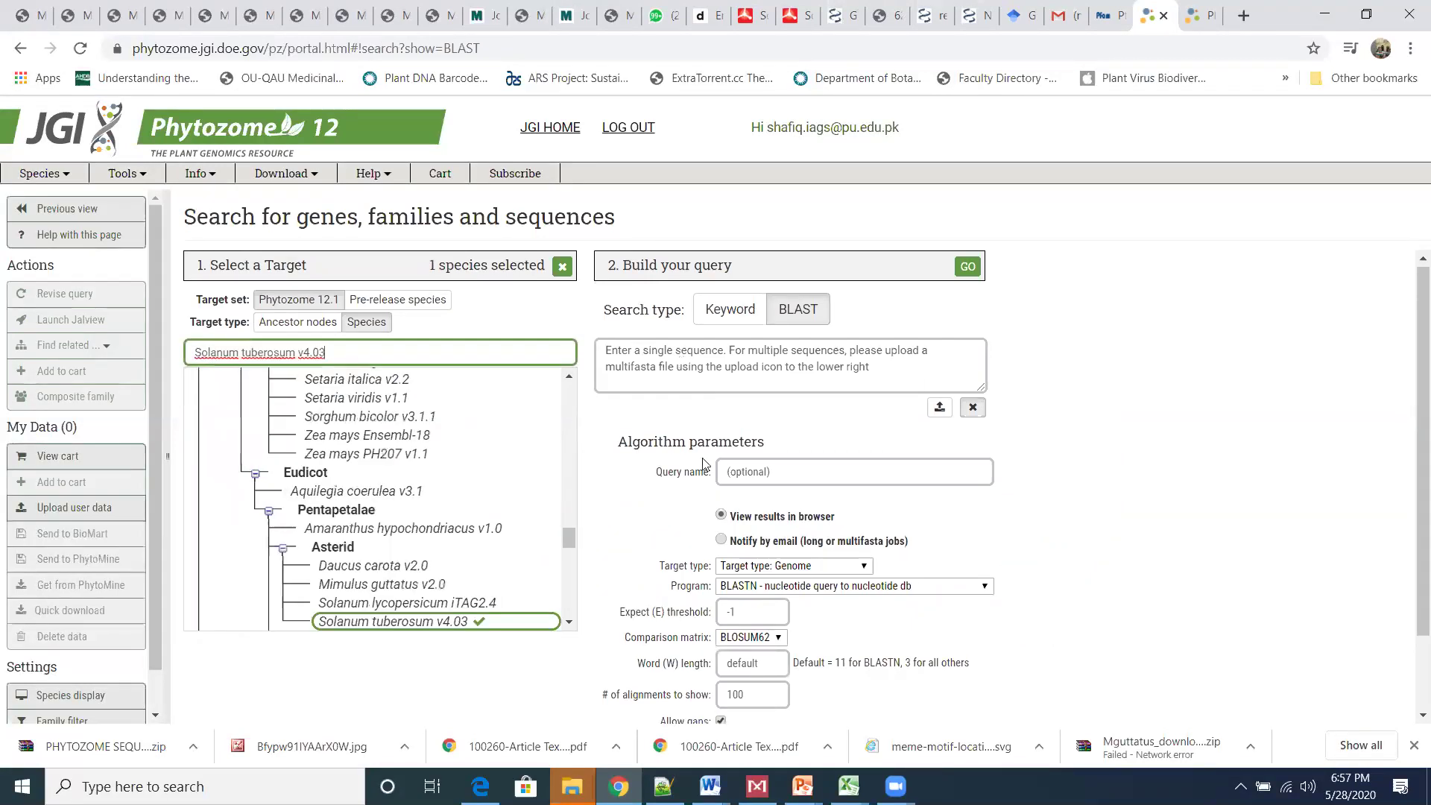
- Set the BLAST target type to Proteome, paste the full-length protein sequence as the query and run the search
left_click(779, 567)
left_click(711, 346)
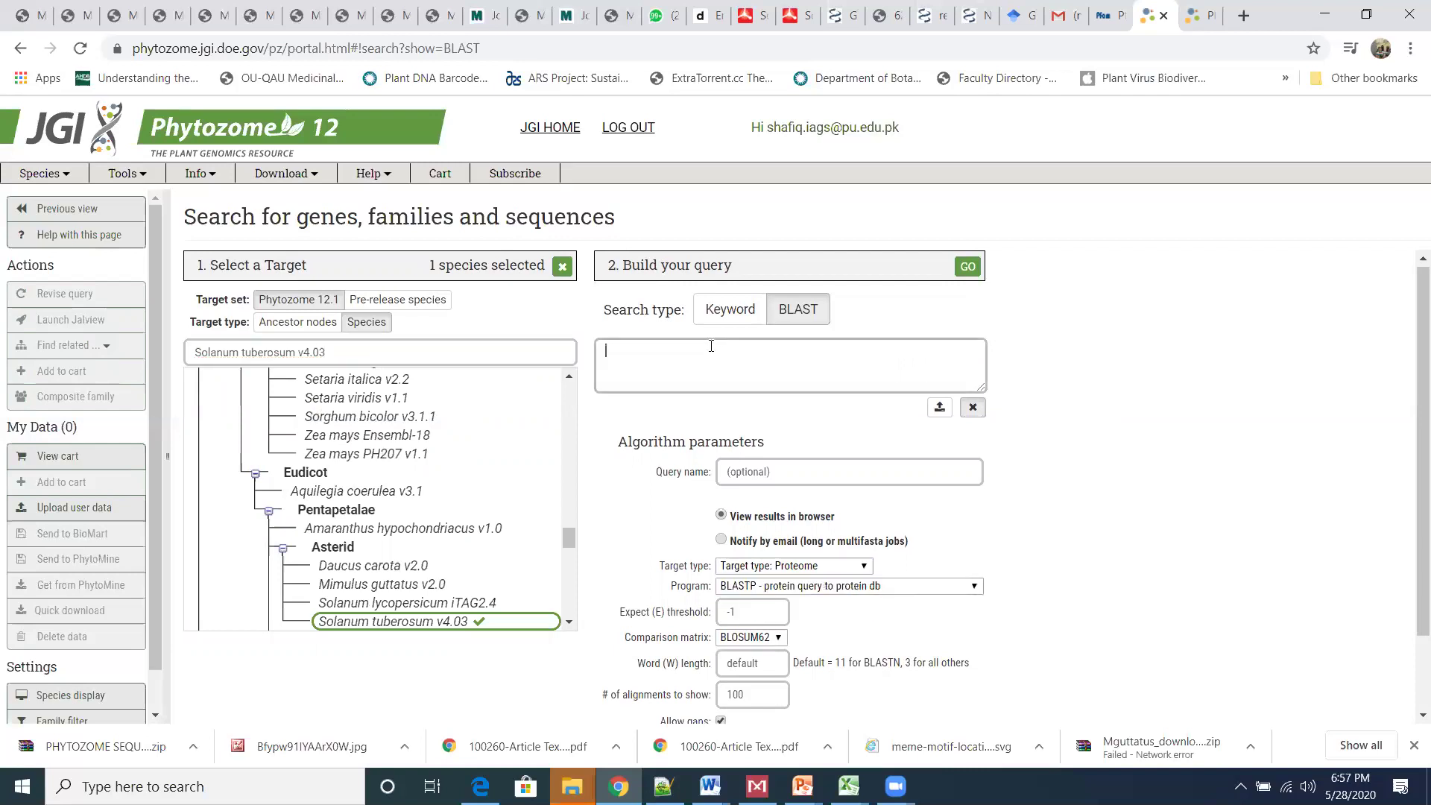
key("ctrl+v")
left_click(965, 278)
left_click(965, 277)
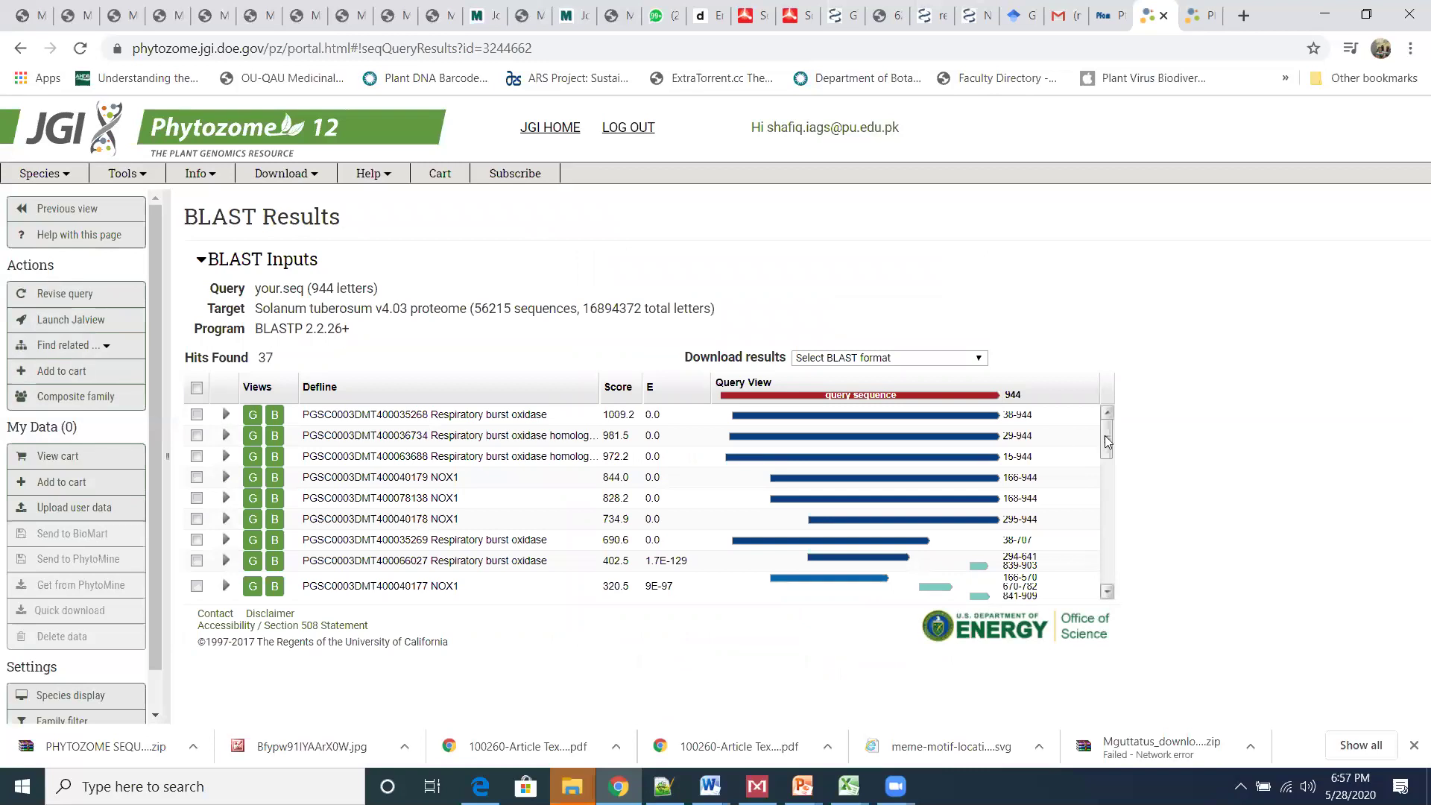
- Review the hit list of the full-length protein search down to the last entries and return to the top-scoring hits
left_click(1107, 505)
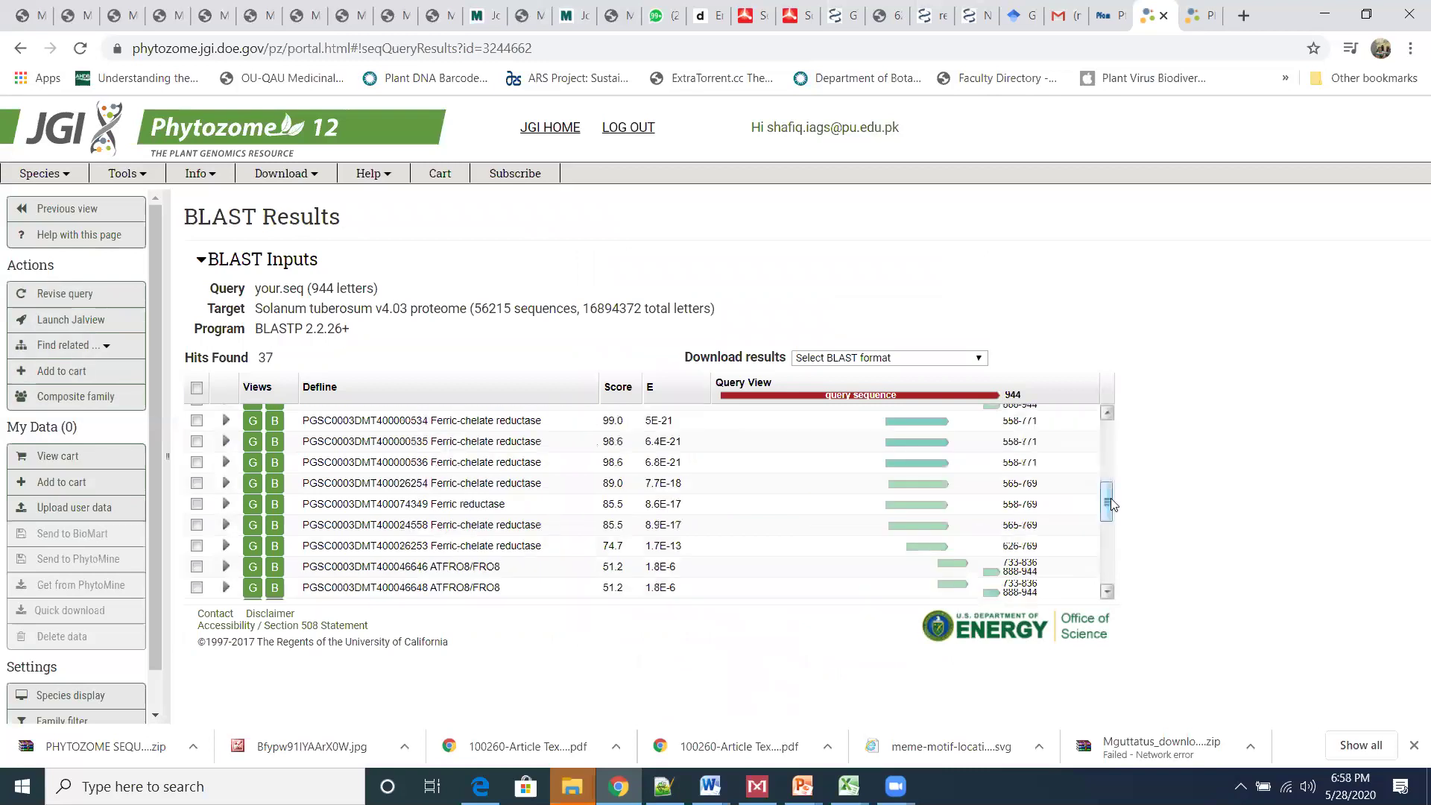
left_click_drag(1111, 505, 1115, 521)
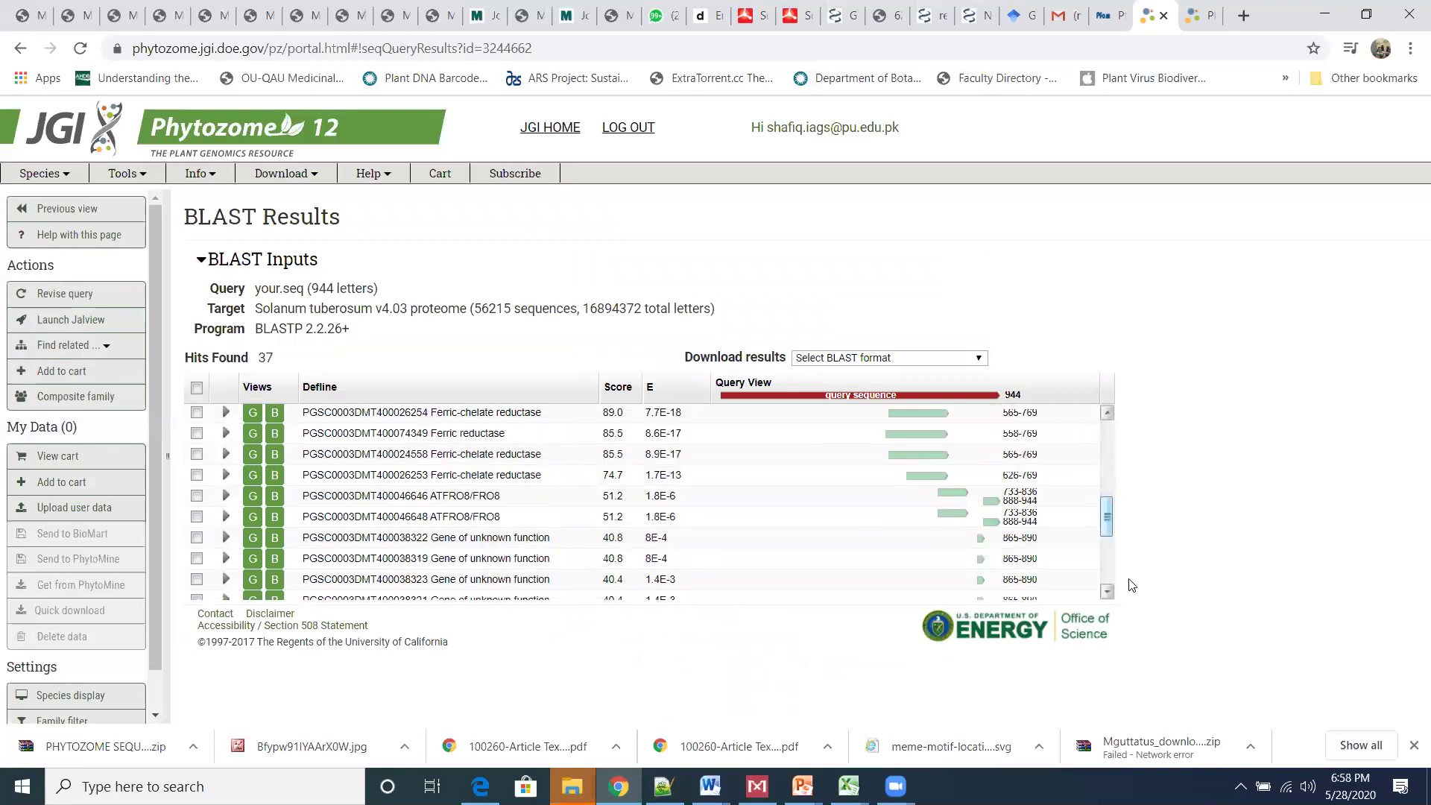
scroll(1131, 585, "down", 3)
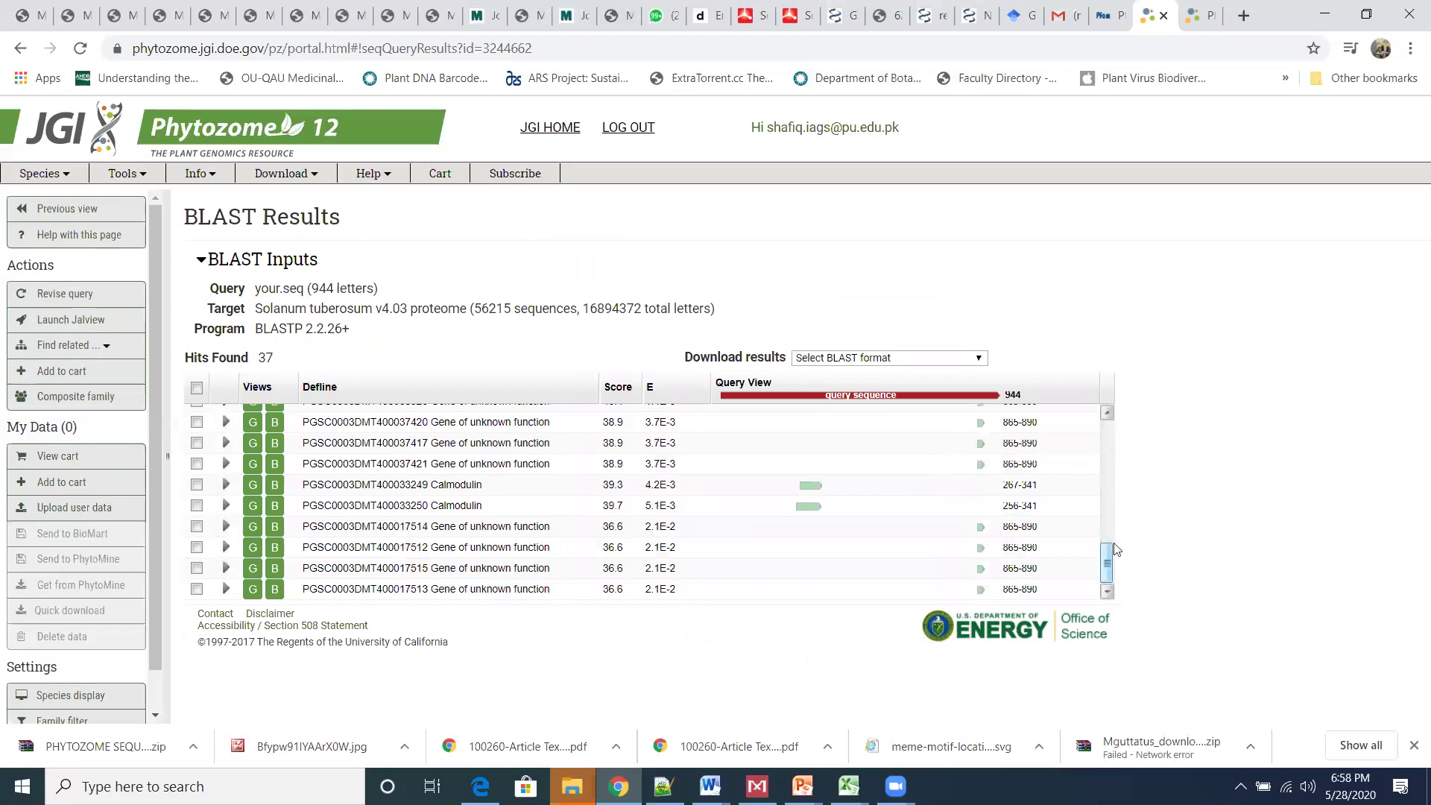
scroll(1116, 549, "up", 10)
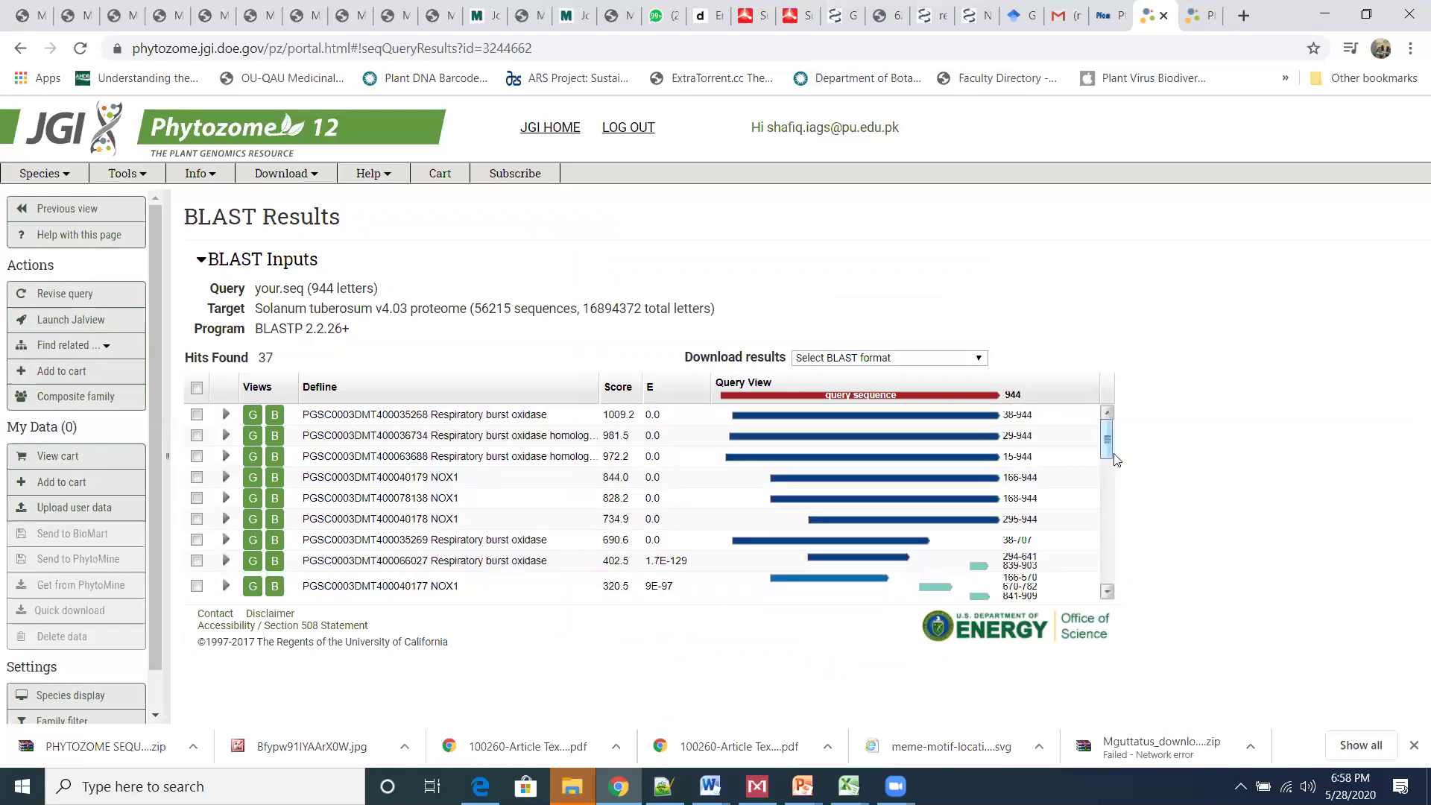
scroll(1116, 460, "down", 3)
scroll(1111, 417, "up", 3)
left_click(616, 387)
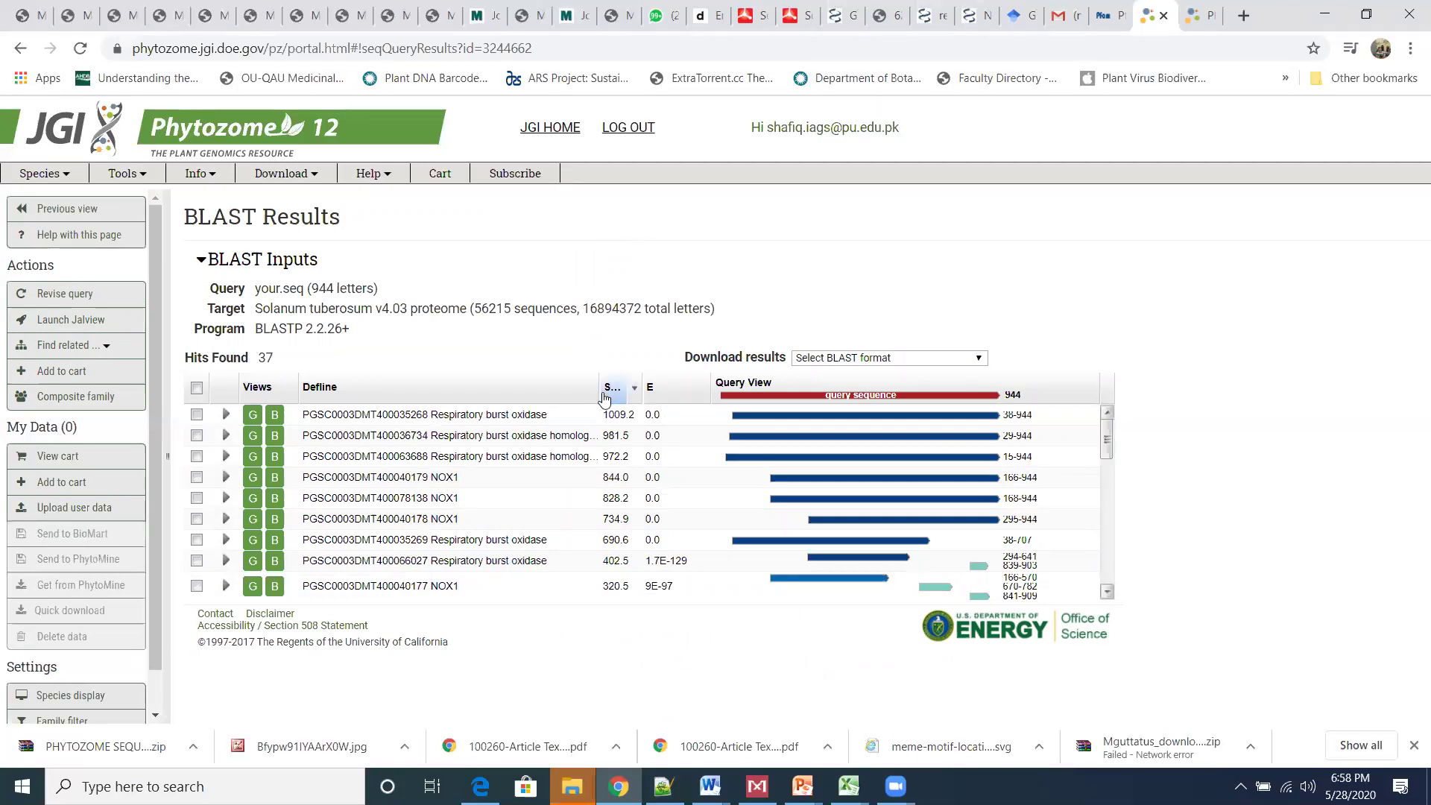
- Open the gene page of respiratory burst oxidase hit PGSC0003DMT400035268 in a new tab and show its sequences
right_click(252, 414)
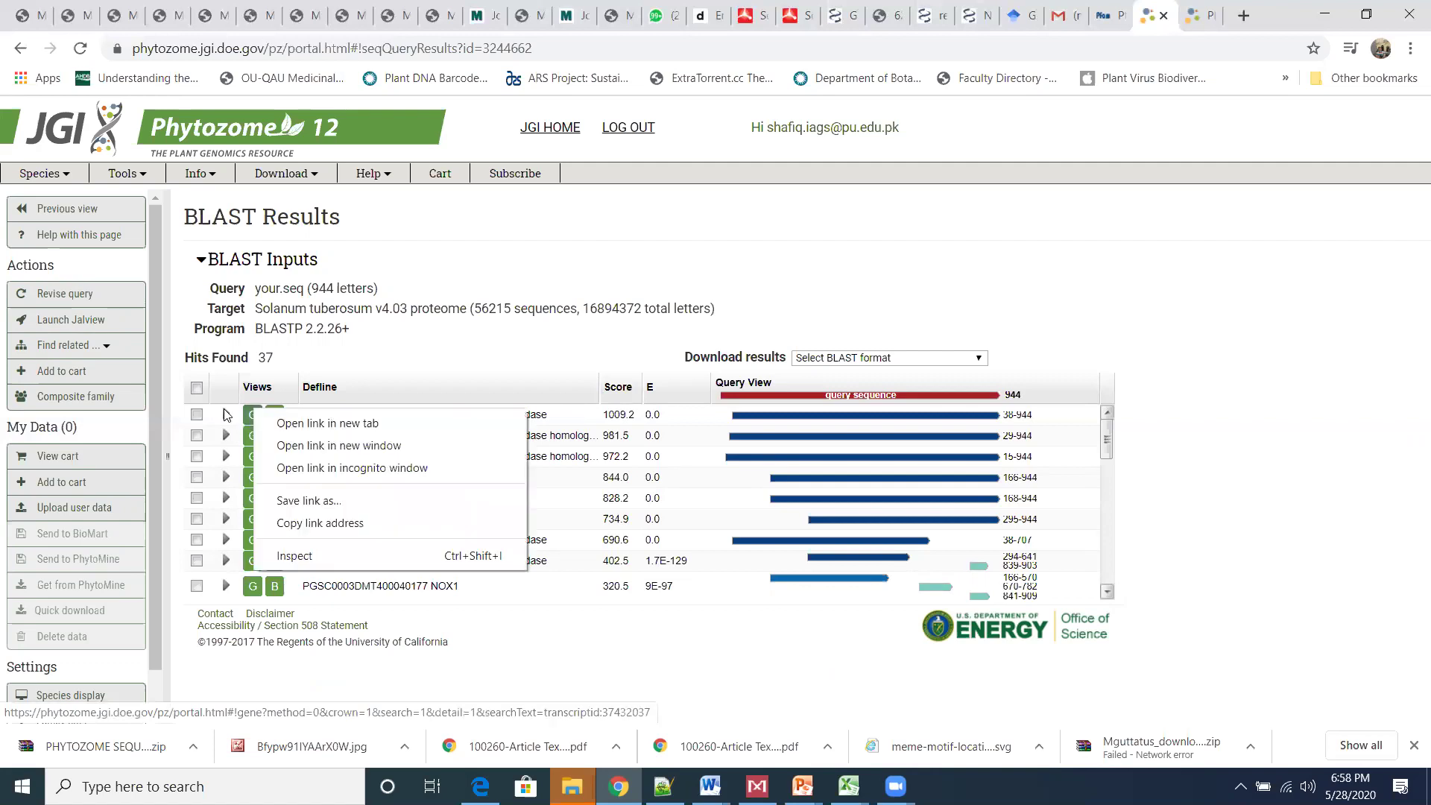
left_click(325, 424)
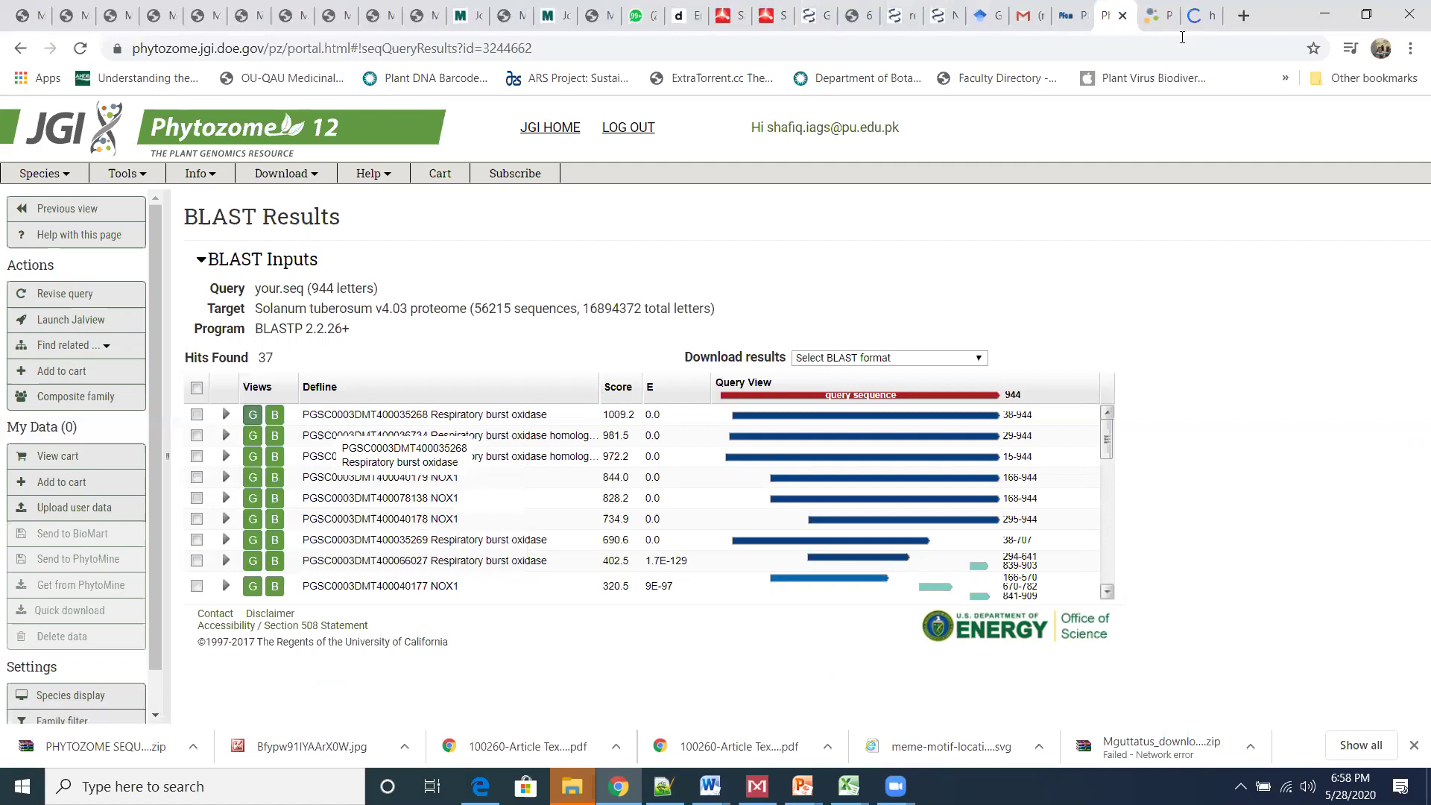
left_click(1210, 9)
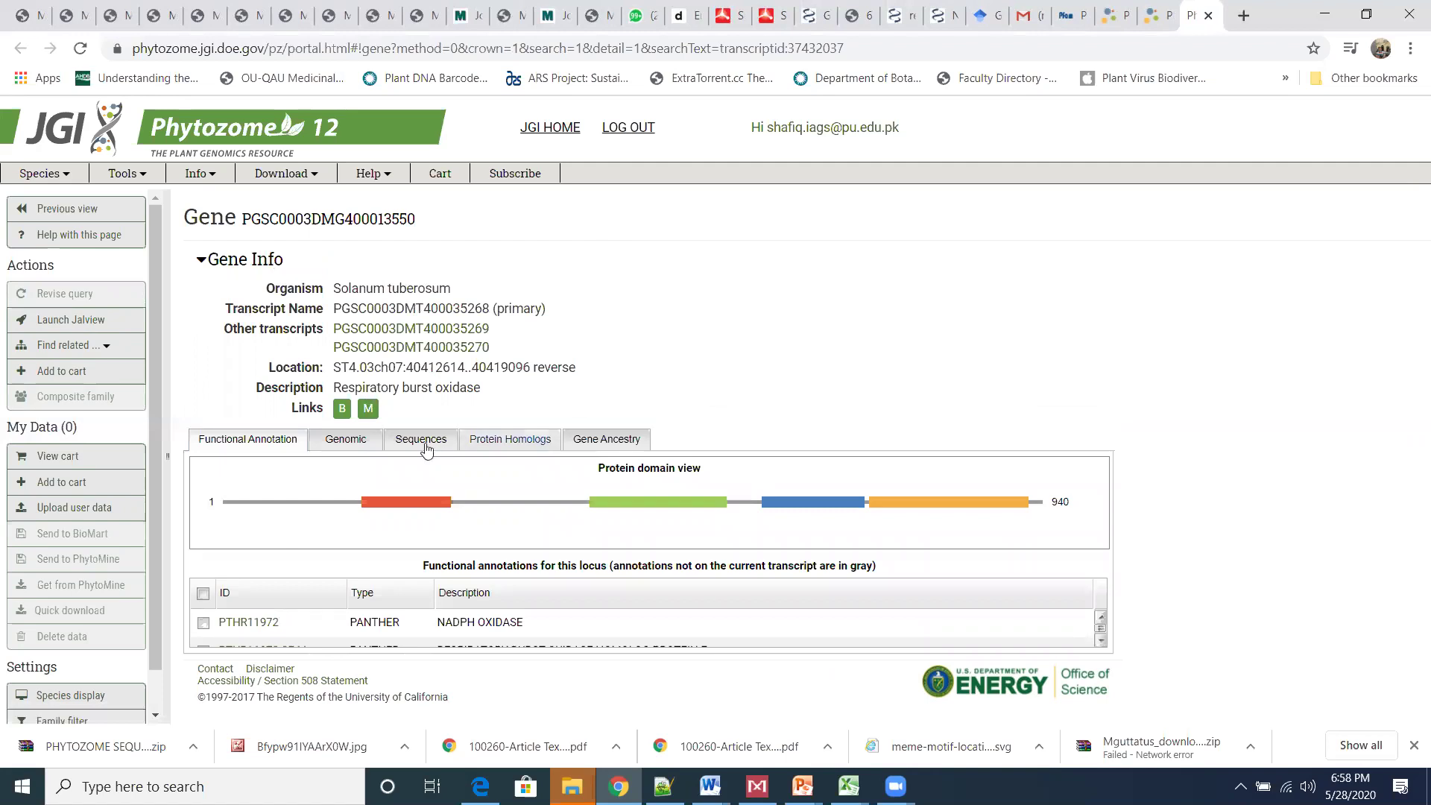
left_click(336, 445)
left_click(528, 441)
left_click(419, 440)
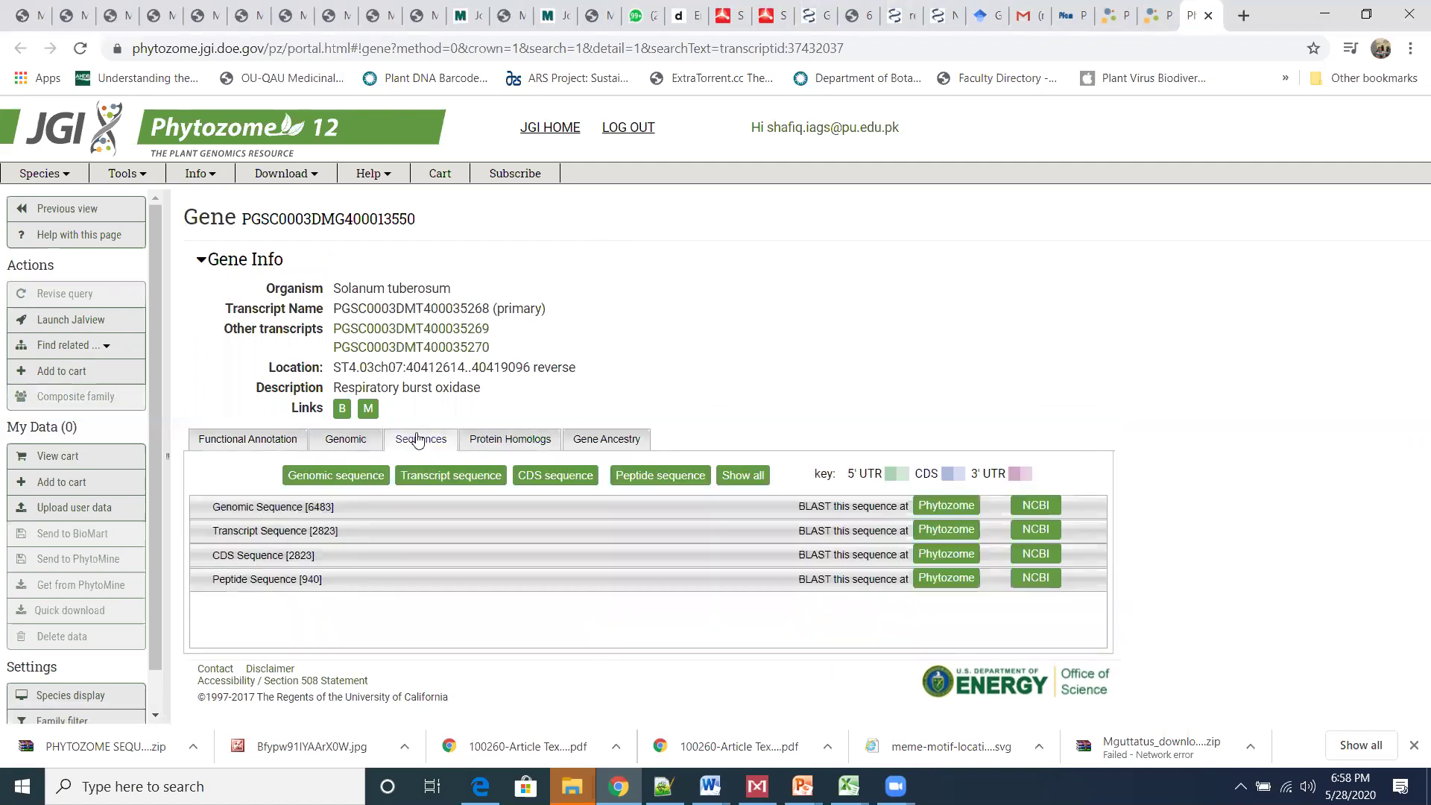
- Expand the CDS sequence and the peptide sequence of transcript PGSC0003DMT400035268
left_click(253, 557)
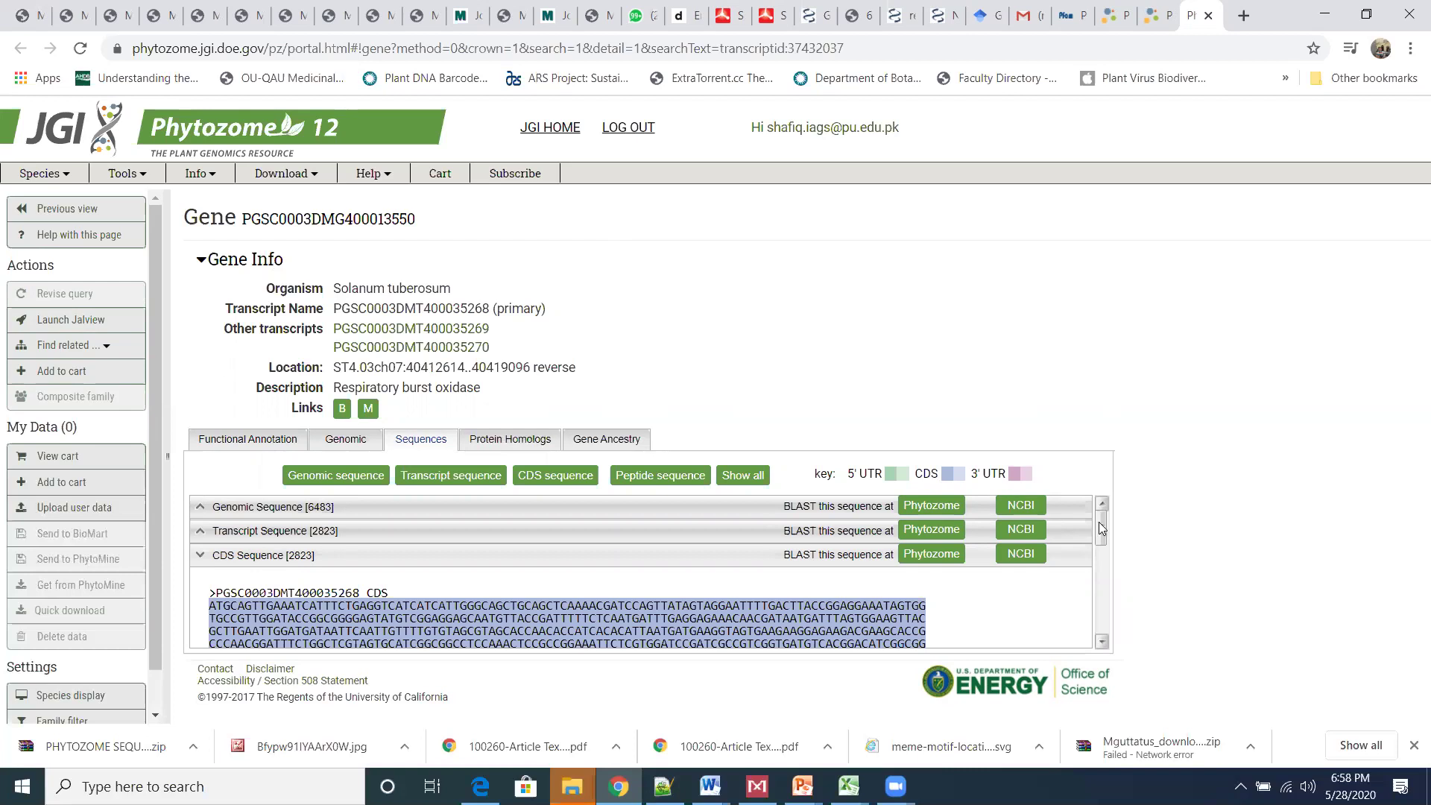
left_click_drag(1100, 528, 1116, 502)
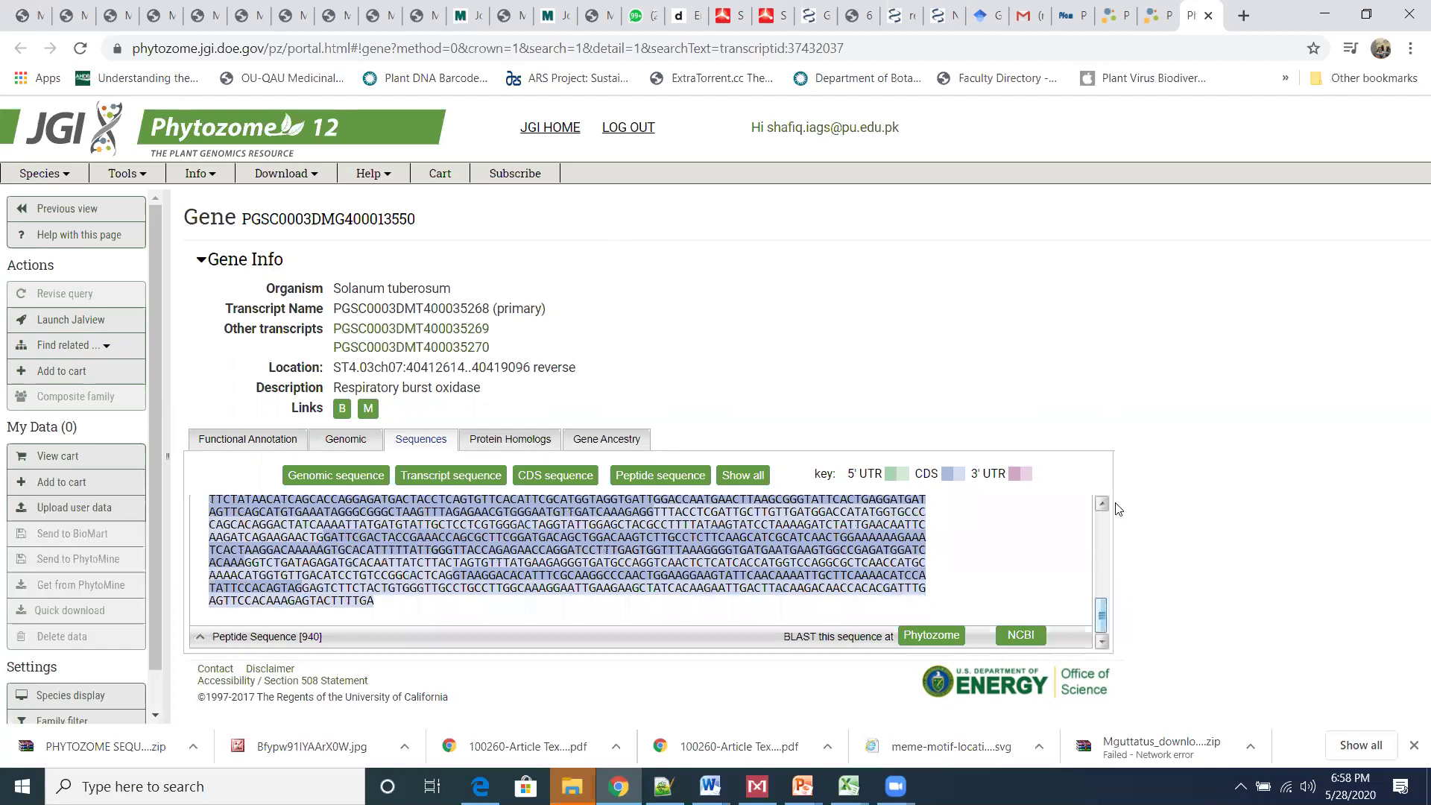
left_click(656, 481)
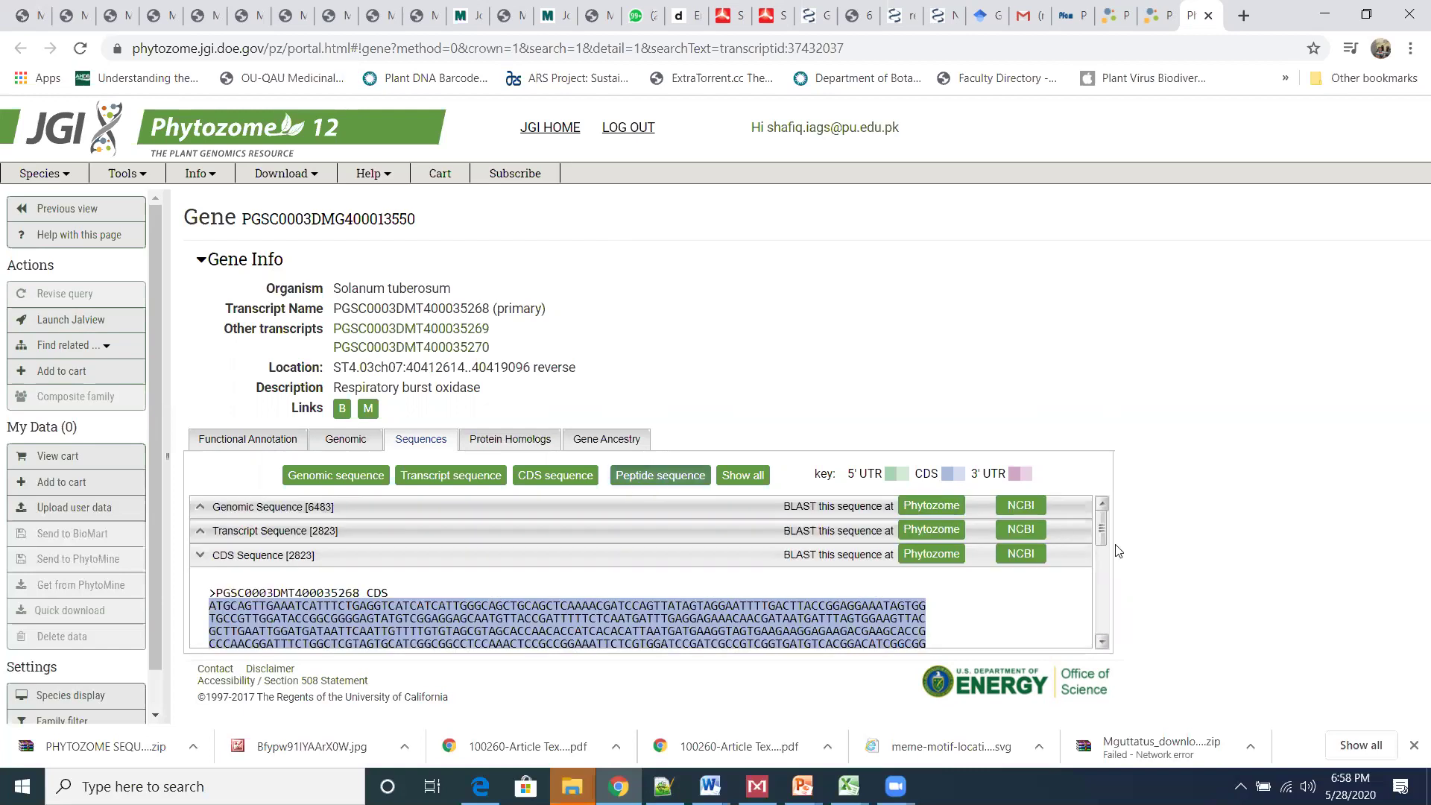
left_click_drag(1101, 614, 1101, 616)
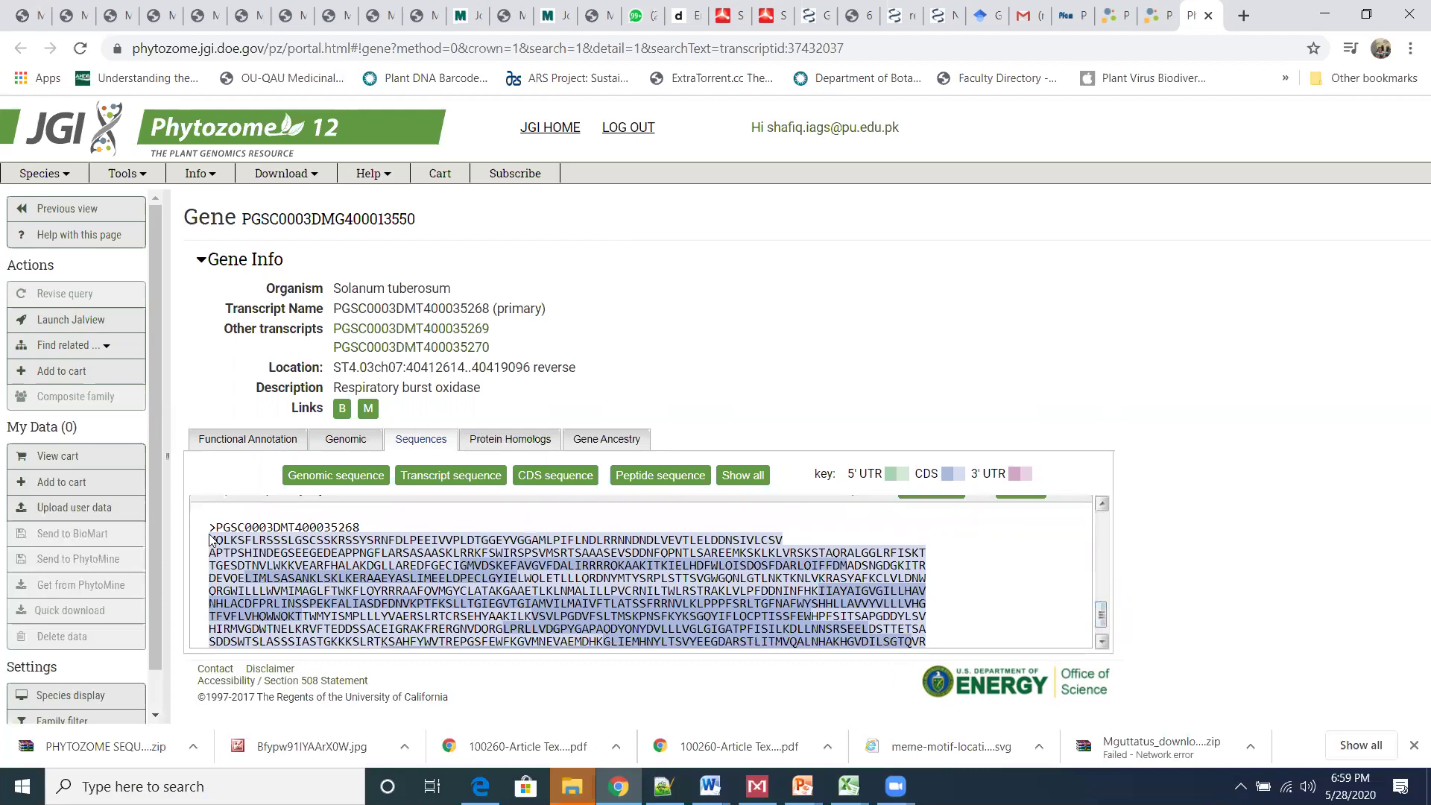
- Copy the complete peptide sequence with its FASTA header, leaving out the asterisk at the end
left_click_drag(209, 527, 647, 623)
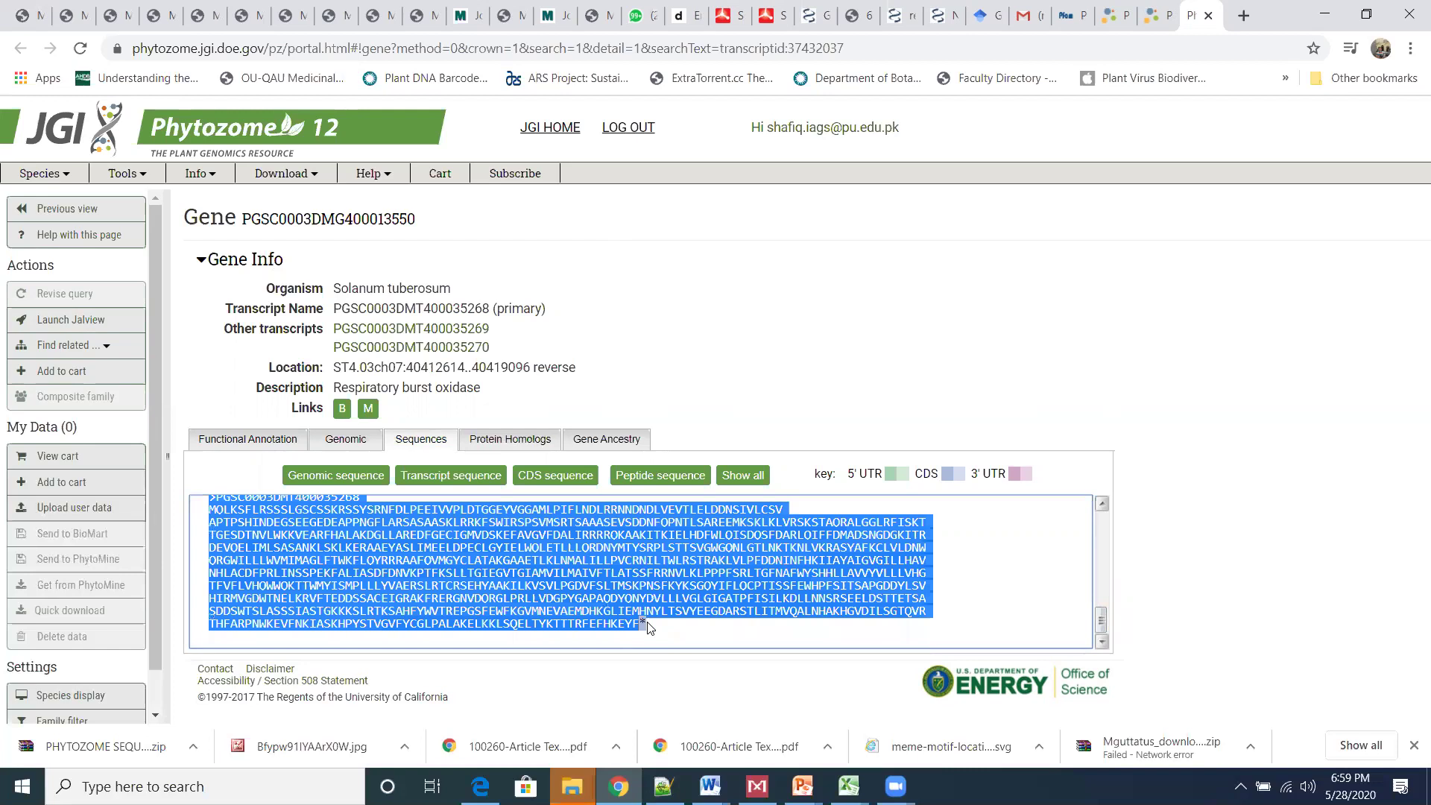
left_click(646, 626)
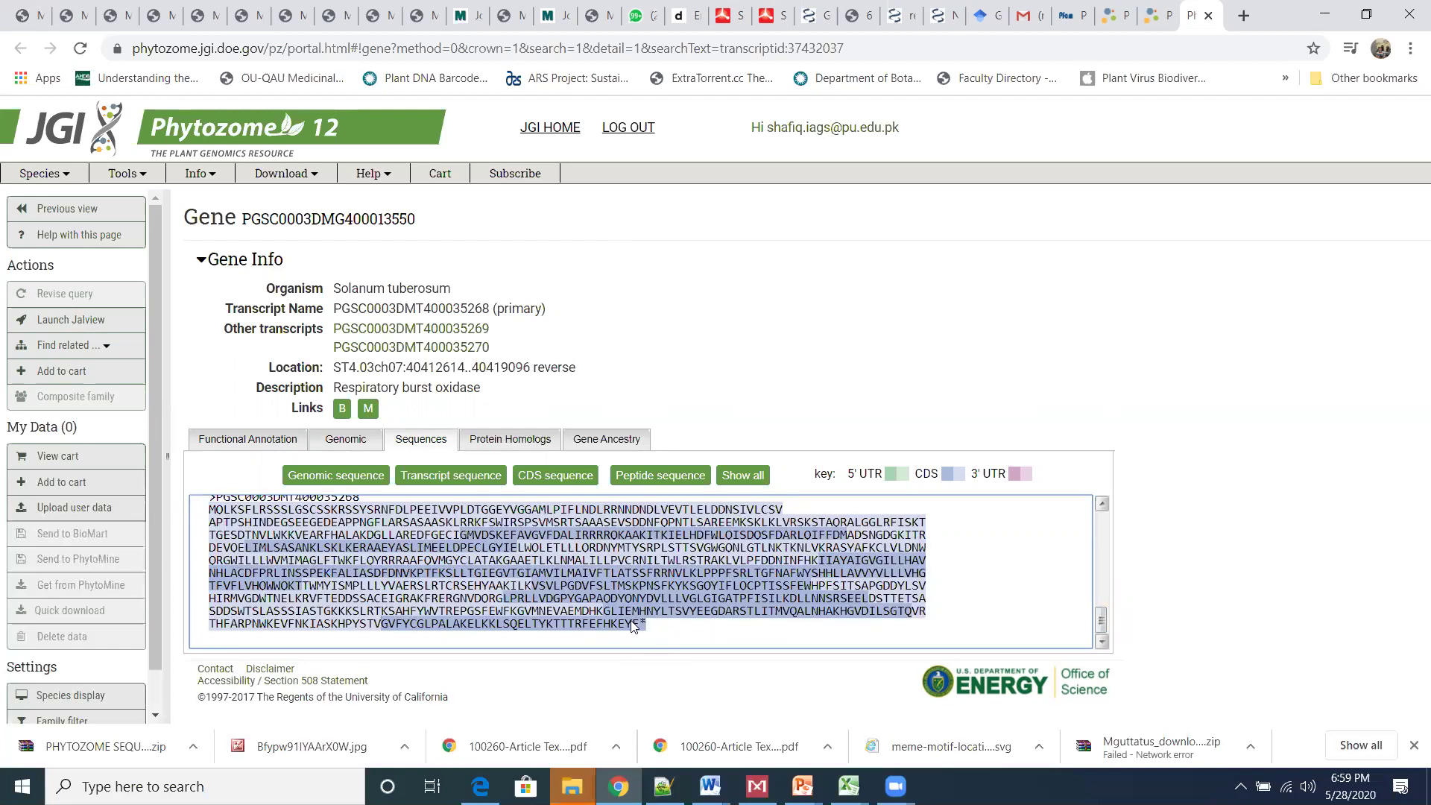
left_click_drag(638, 622, 194, 501)
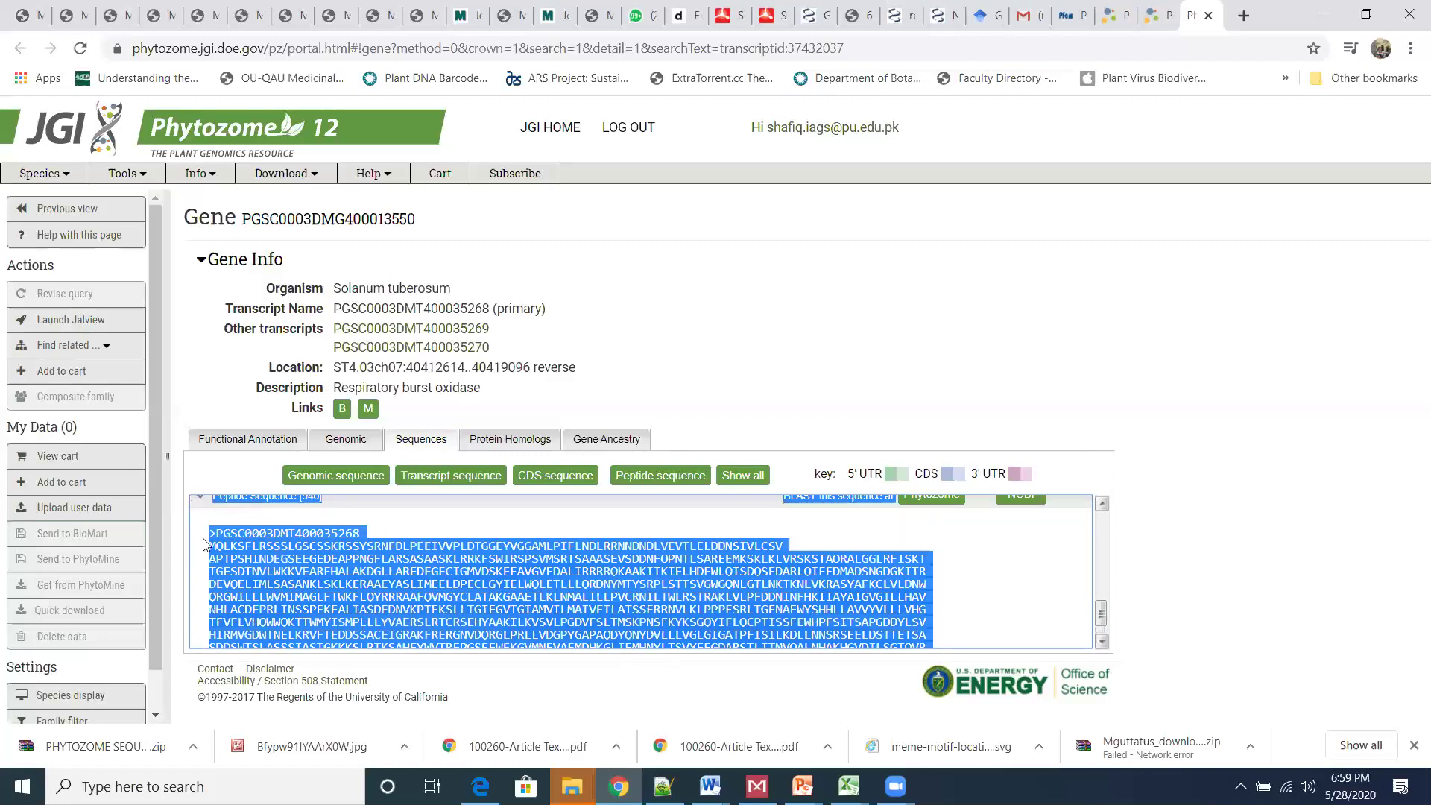
right_click(238, 548)
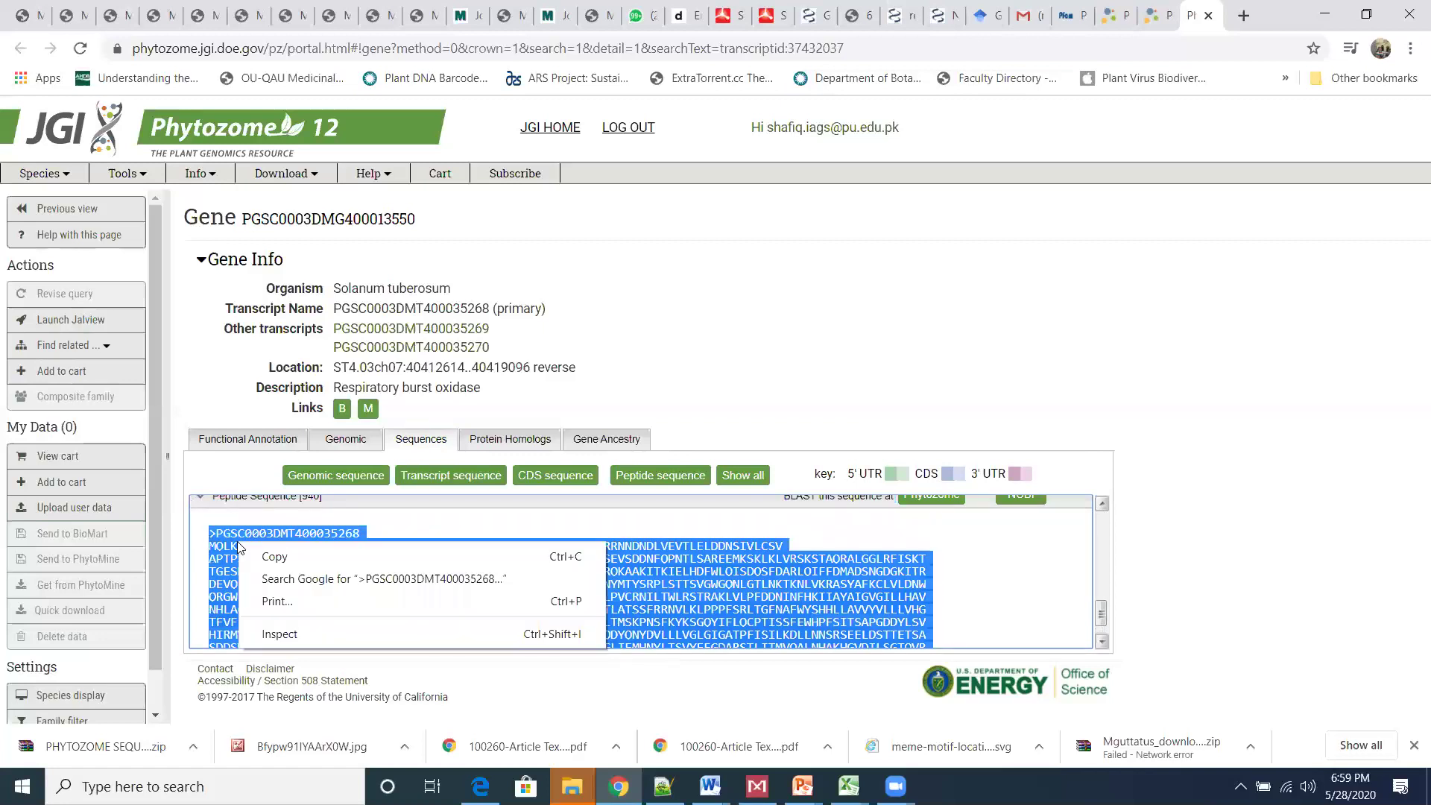
left_click(275, 558)
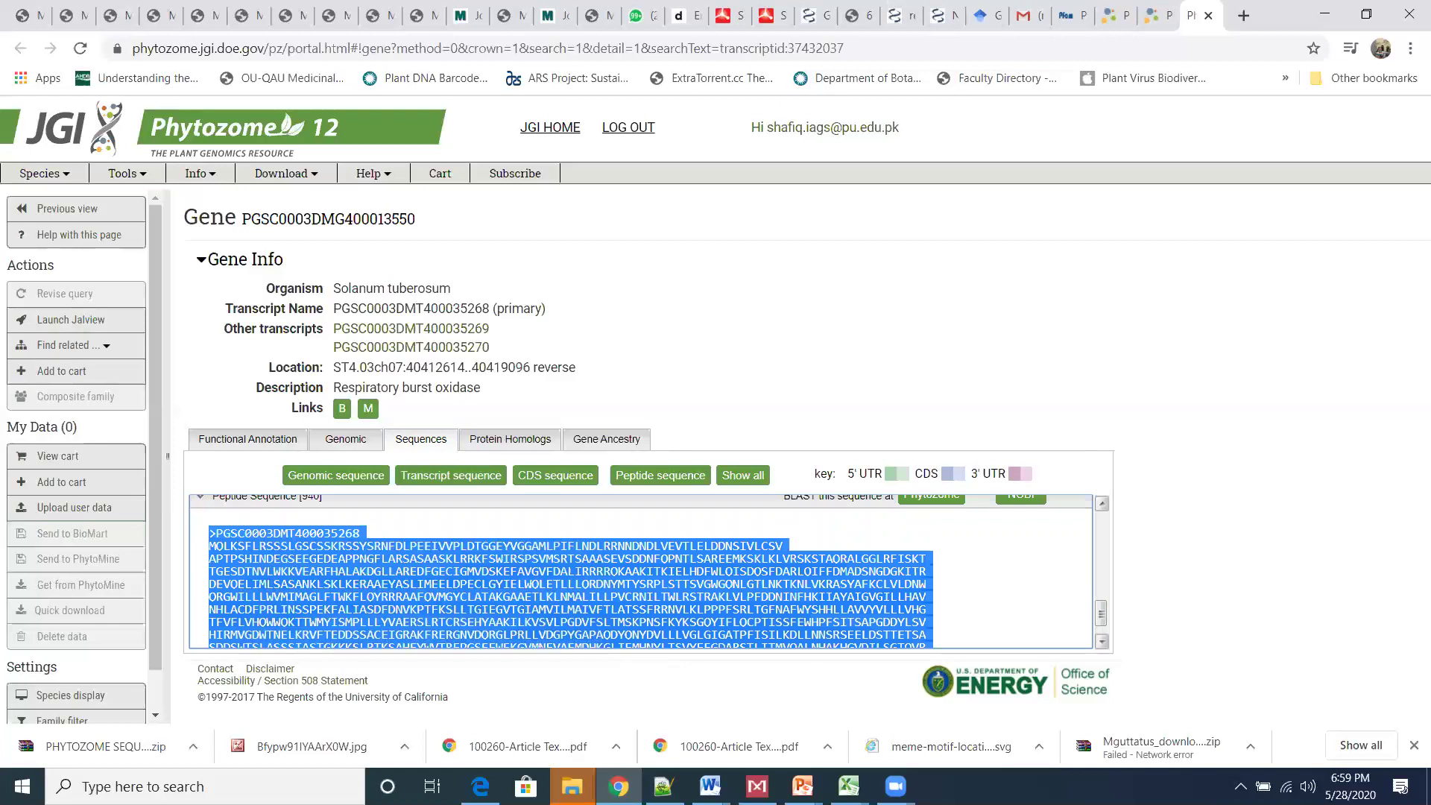
- Paste the copied PGSC0003DMT400035268 peptide sequence into a new Notepad++ document and place the cursor at the start of its header
left_click(662, 785)
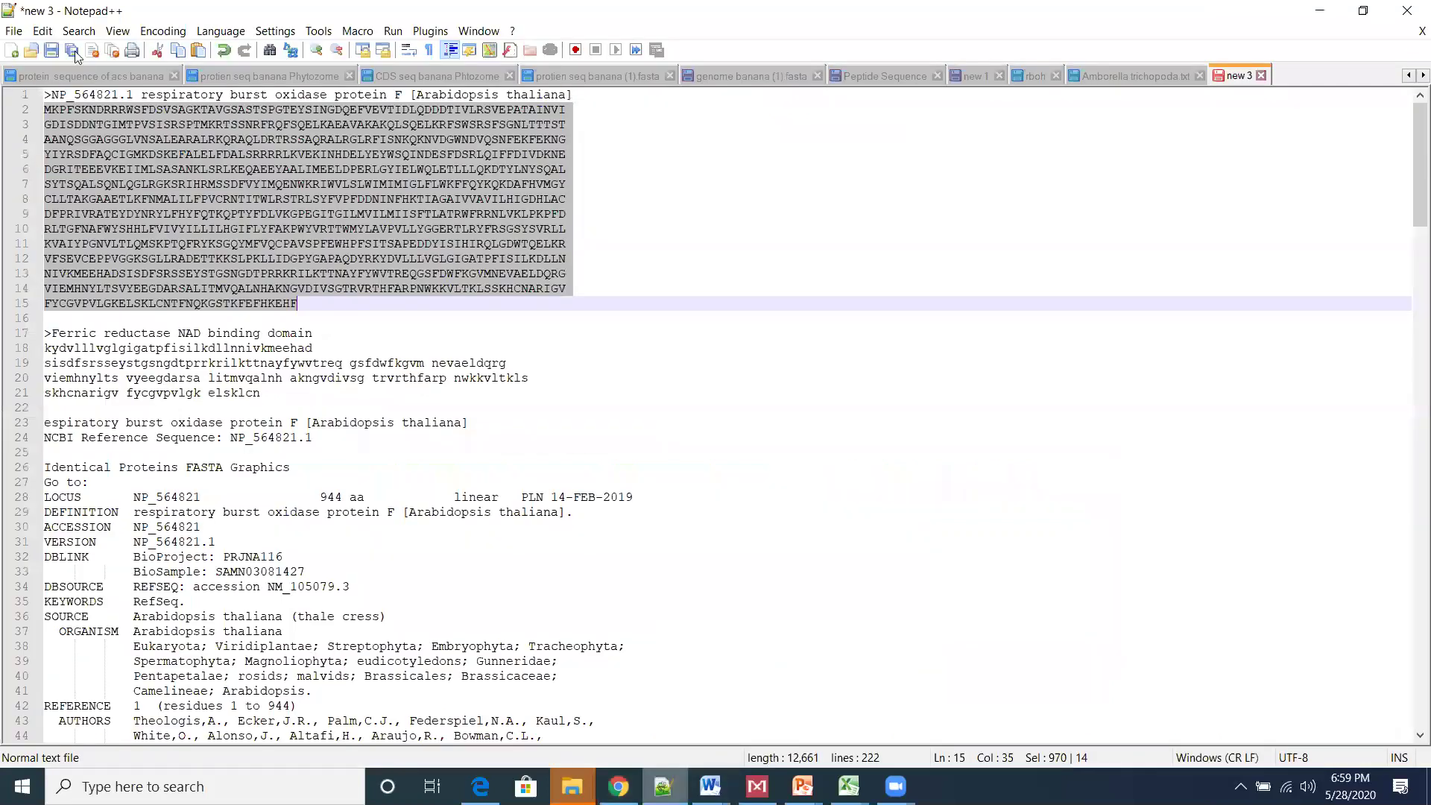
left_click(14, 31)
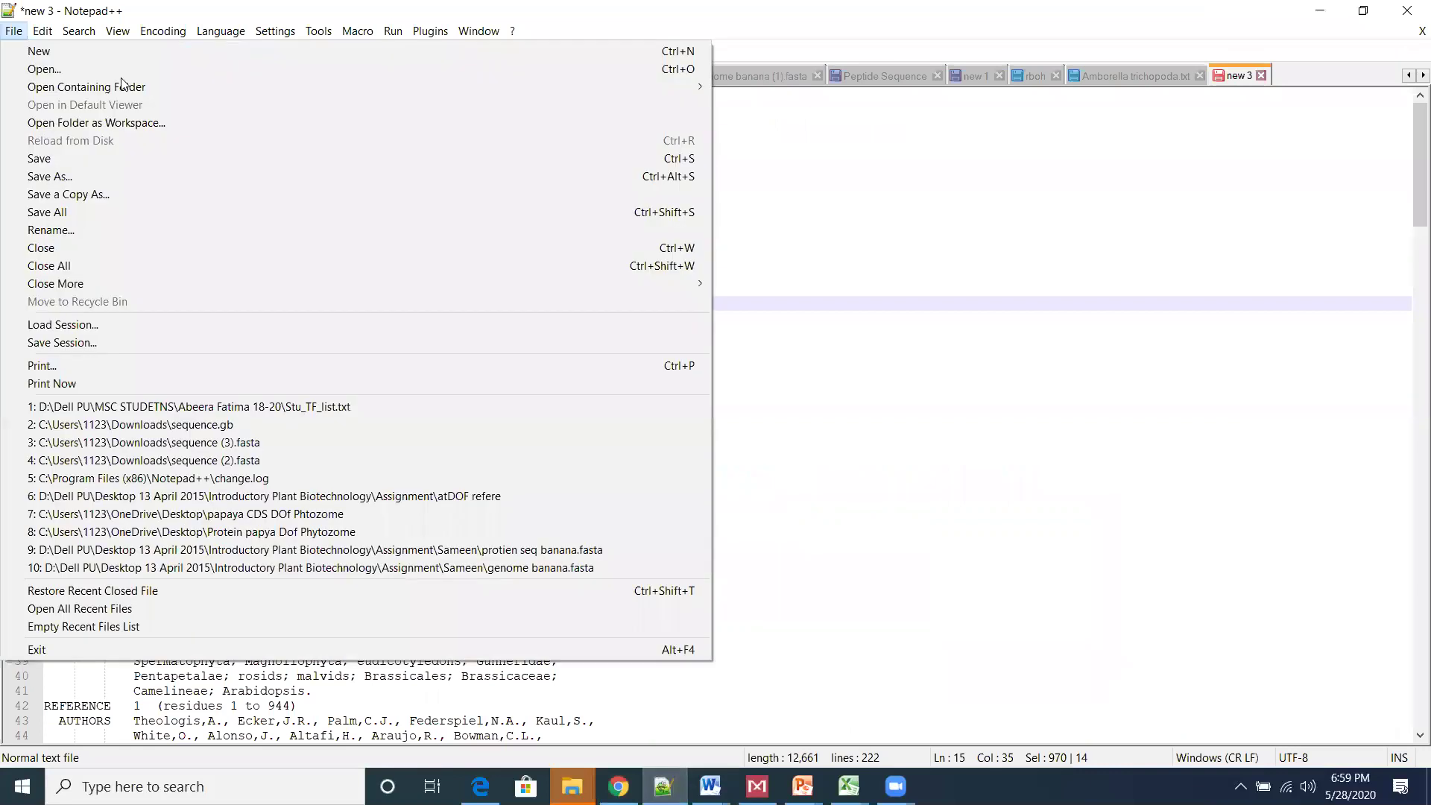
key("ctrl+n")
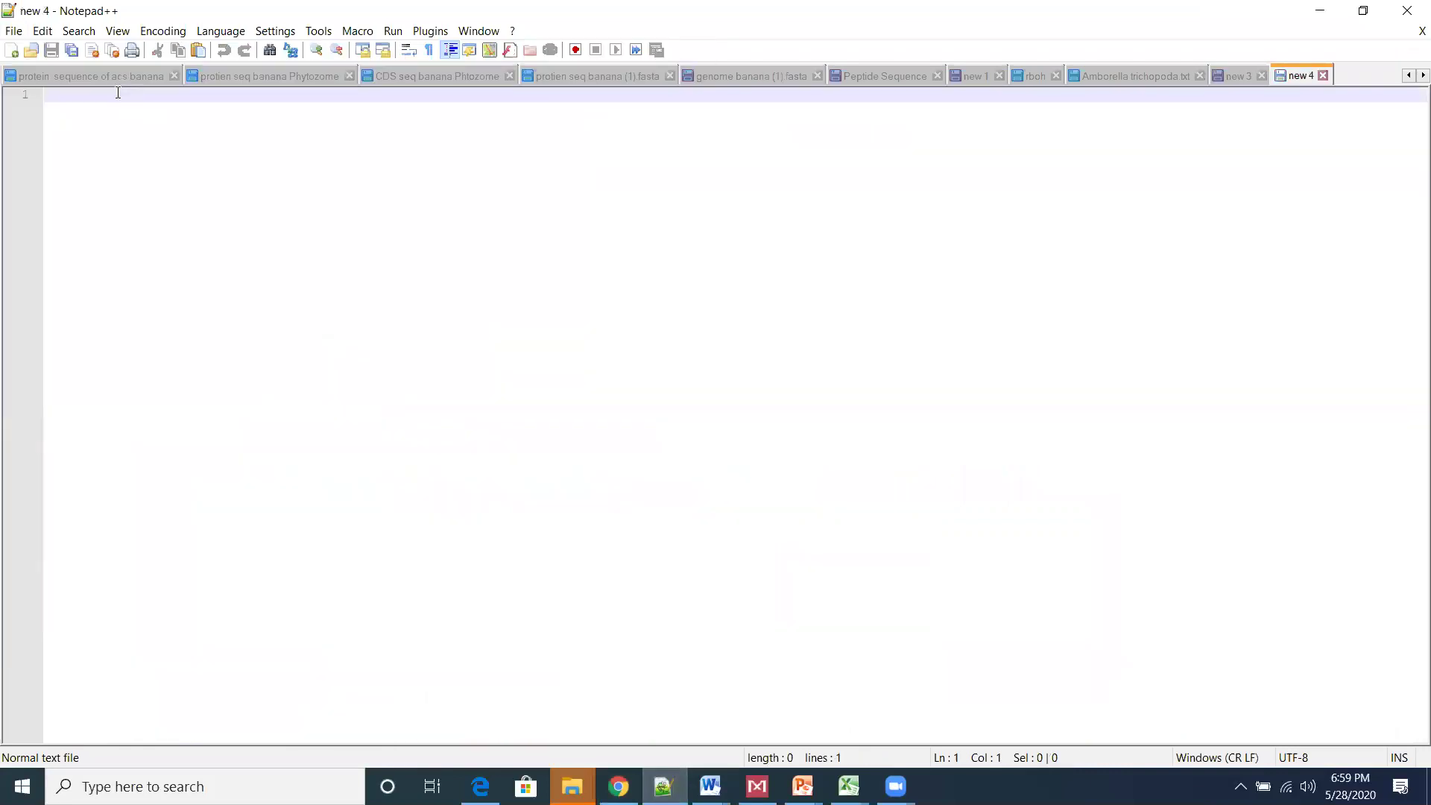
key("ctrl+v")
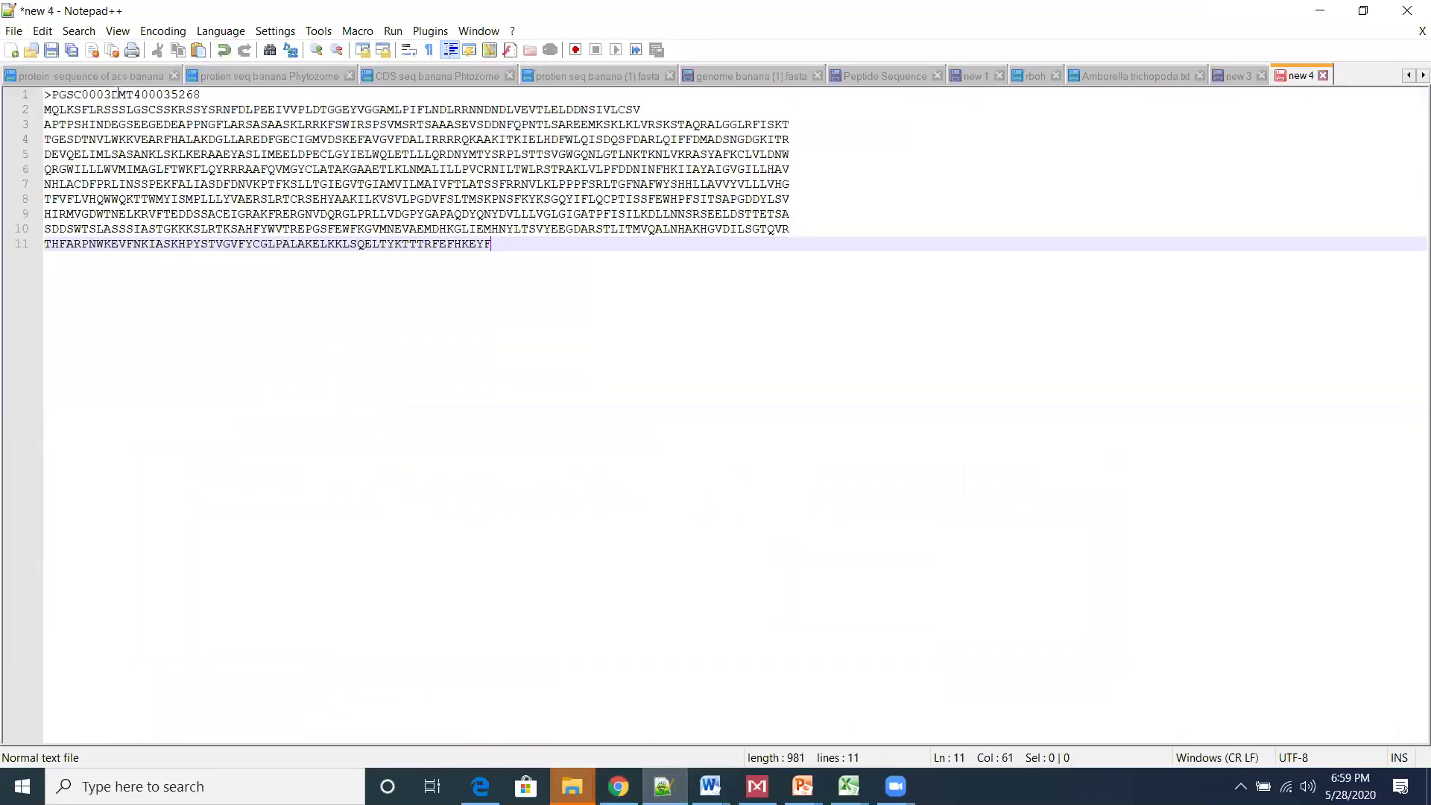
left_click(47, 98)
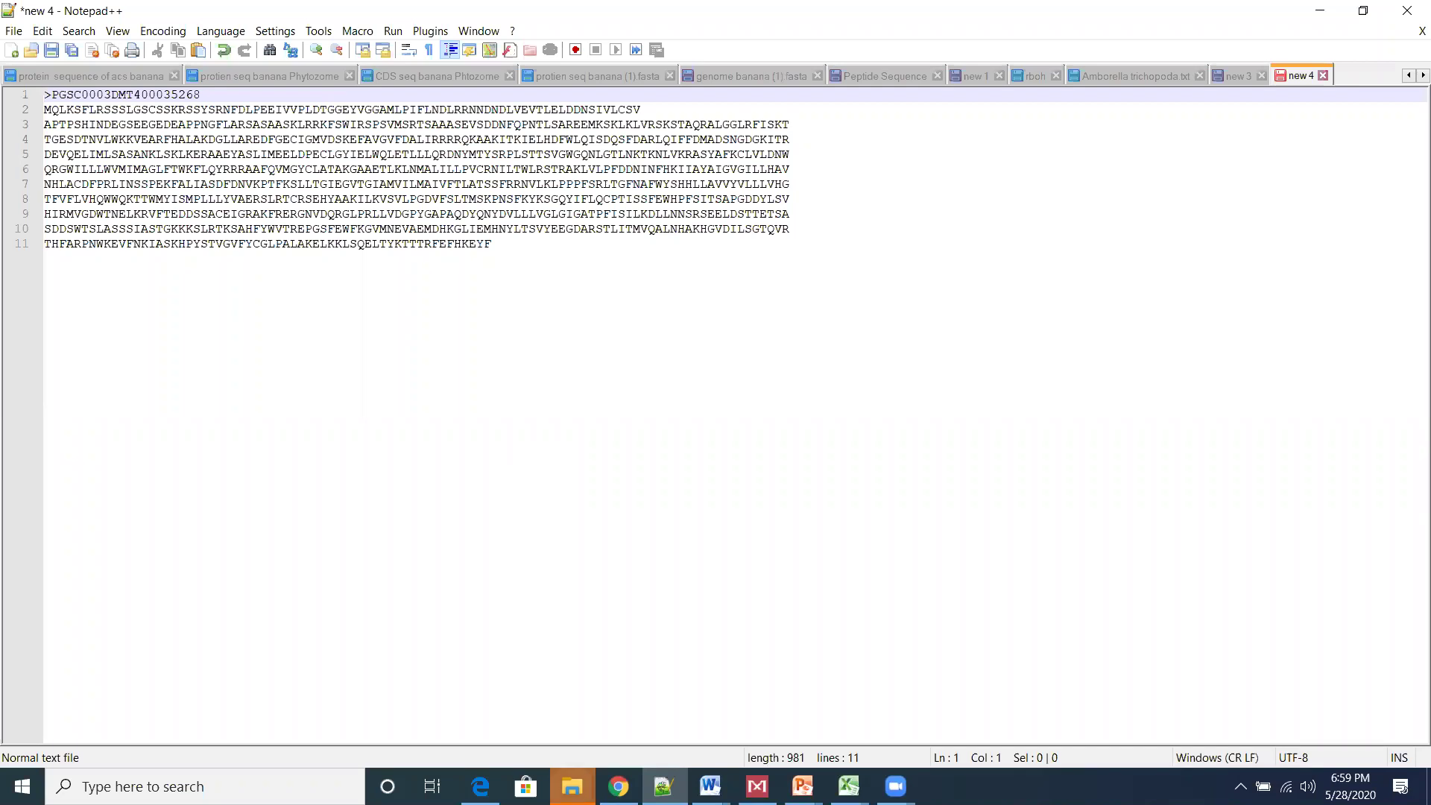
- Switch to the Word article on the chickpea Dof gene family and go to its "Database search and sequence retrieval" section
left_click(710, 786)
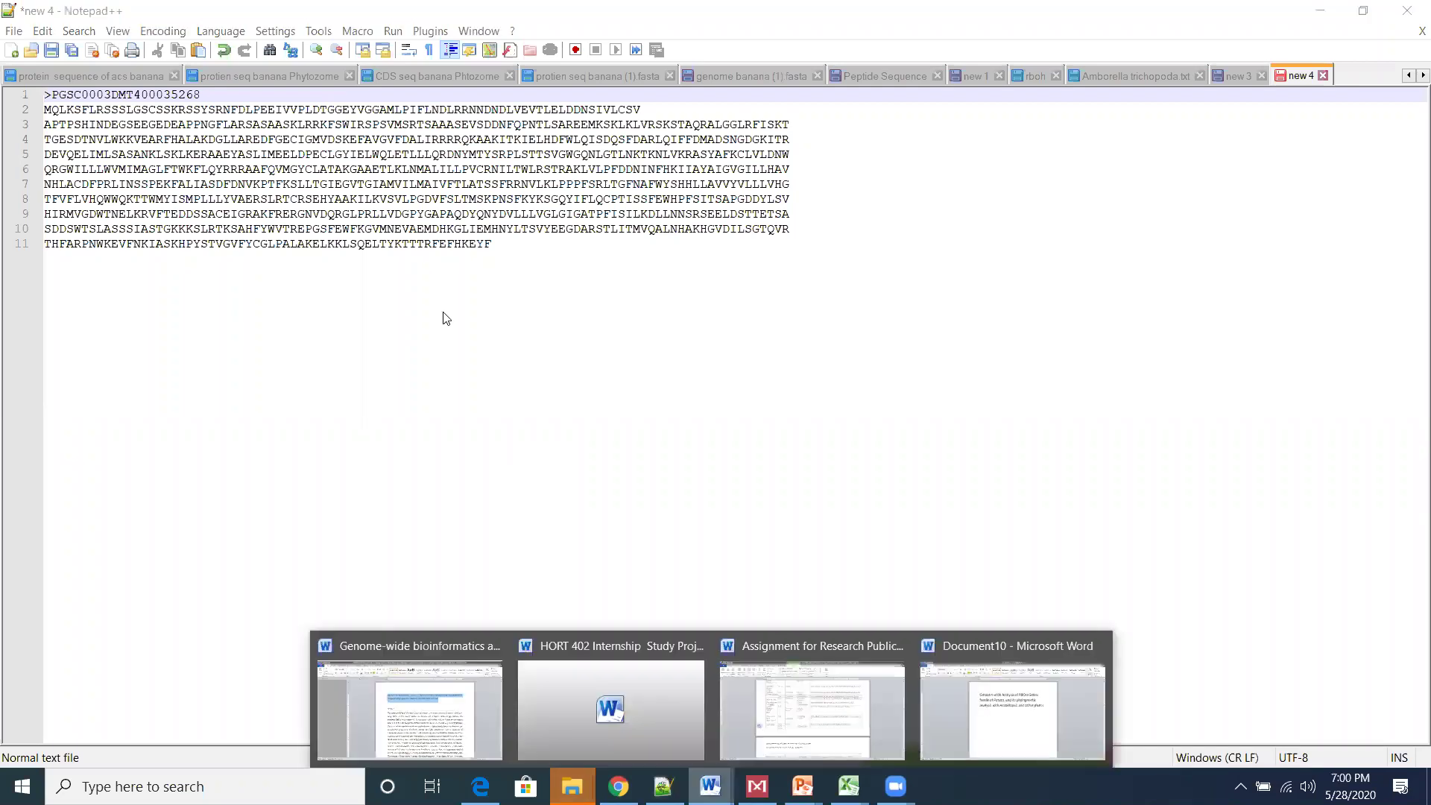
left_click(402, 693)
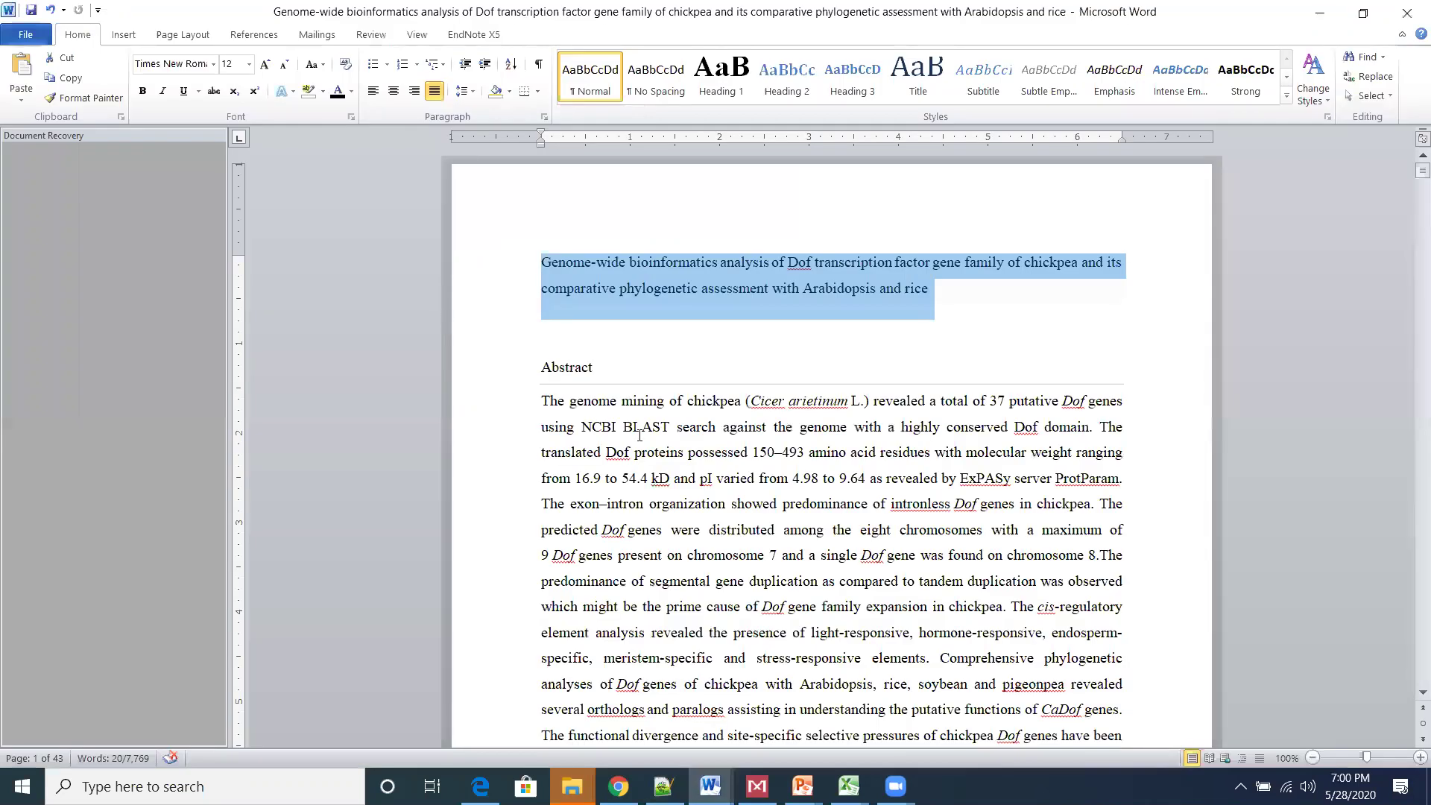
key("Right")
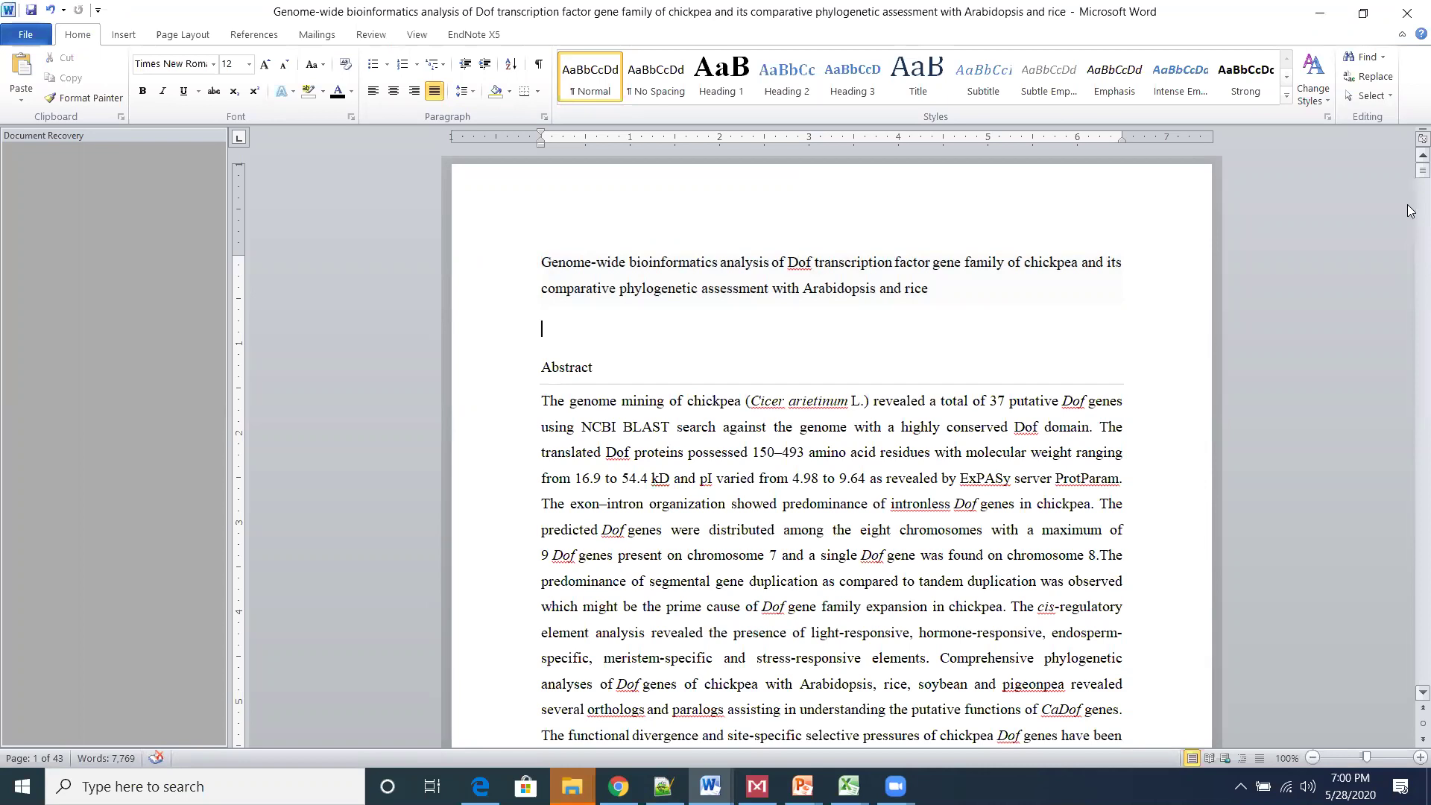
scroll(1412, 216, "down", 2)
scroll(1411, 224, "down", 20)
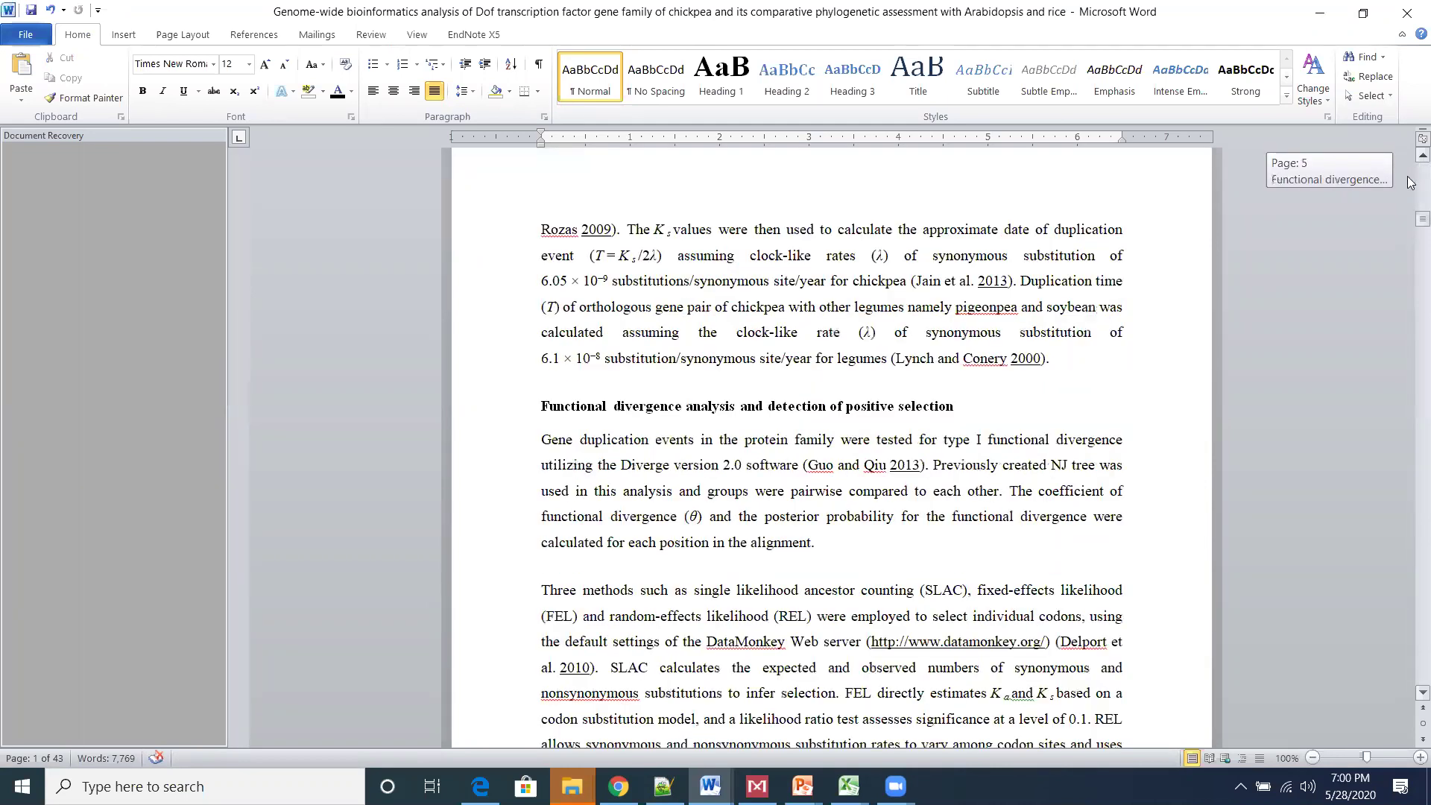
mouse_move(1410, 178)
left_mouse_down()
mouse_move(1410, 164)
mouse_move(1409, 205)
left_mouse_up()
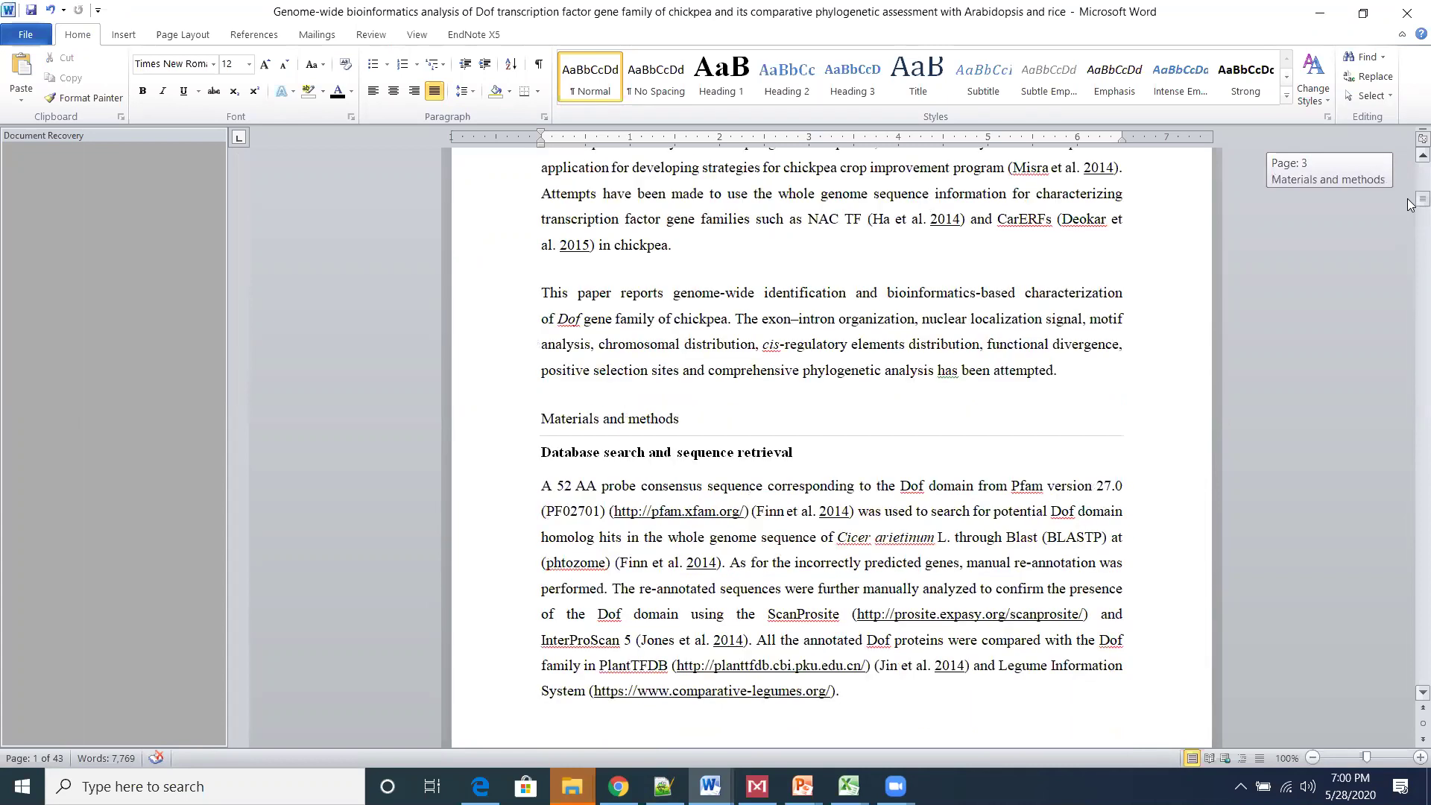
left_click_drag(1411, 206, 1411, 206)
left_click(887, 377)
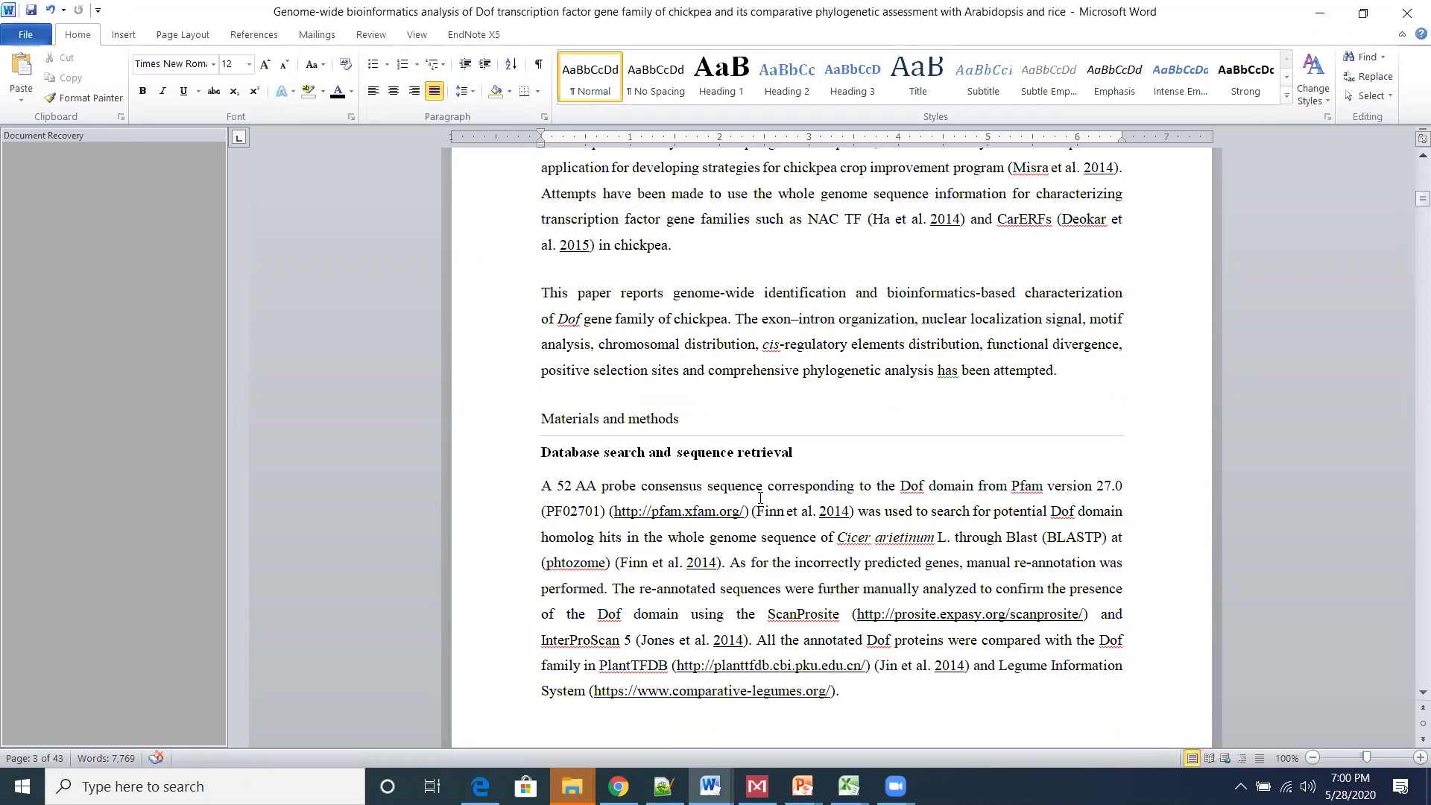
left_click(614, 697)
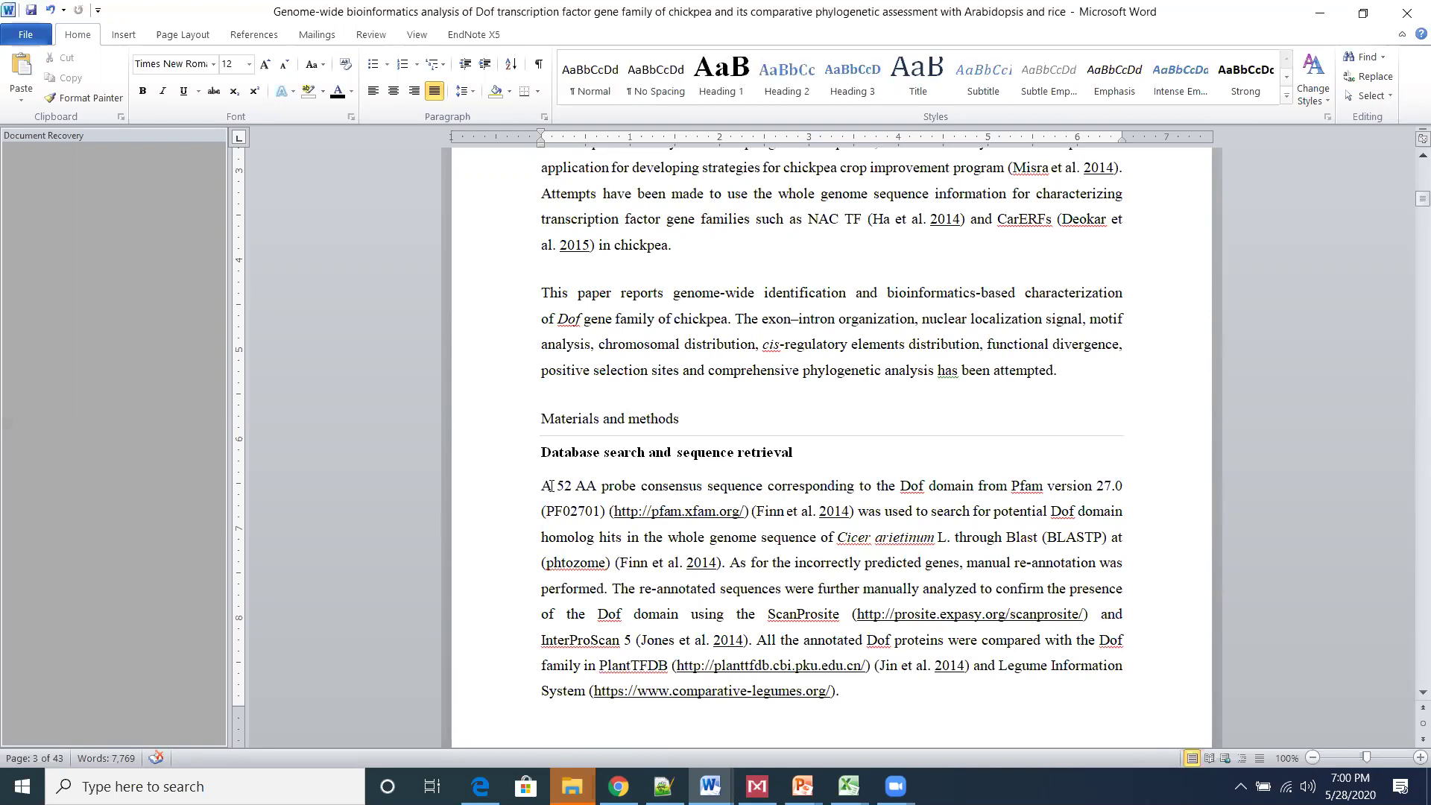
- Examine the probe length and the Dof domain name in the section's first sentence
left_click_drag(559, 483, 573, 485)
left_click(578, 485)
double_click(922, 486)
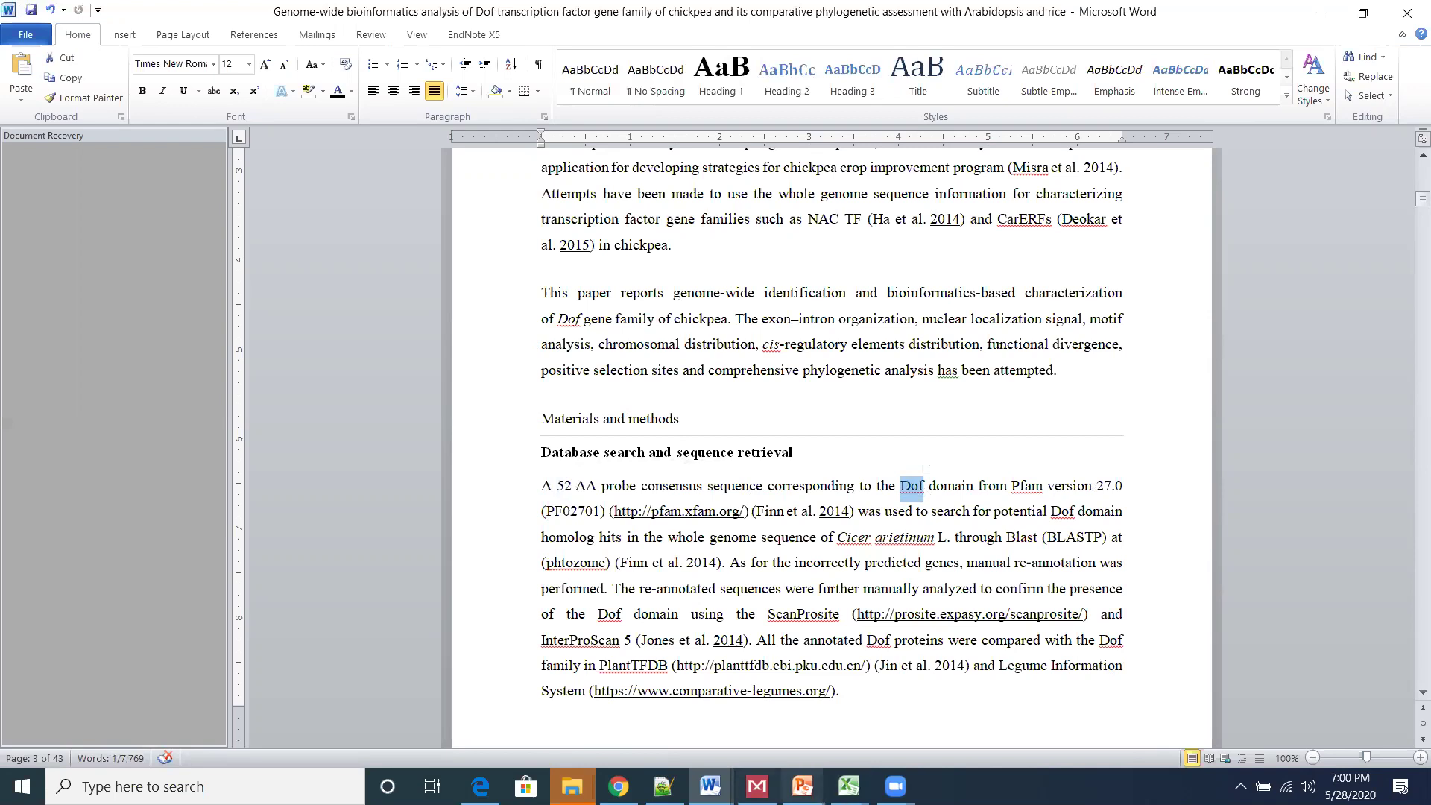
- Switch to the Pfam sequence search results in Chrome and check the NAD_binding_6 domain's envelope range and HMM end position
left_click(619, 787)
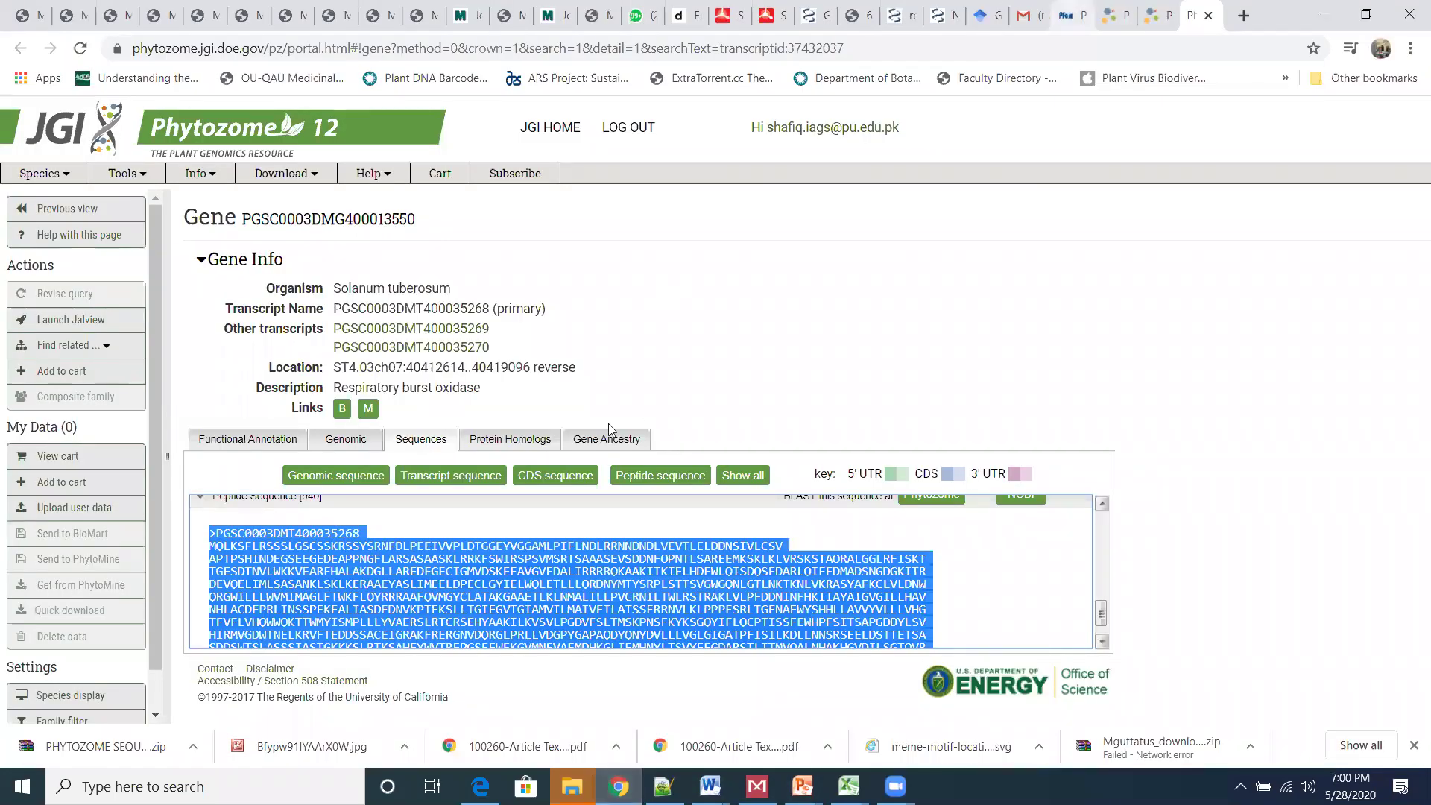
key("ctrl+shift+Tab")
key("ctrl+shift+Tab")
key("ctrl+shift+Tab")
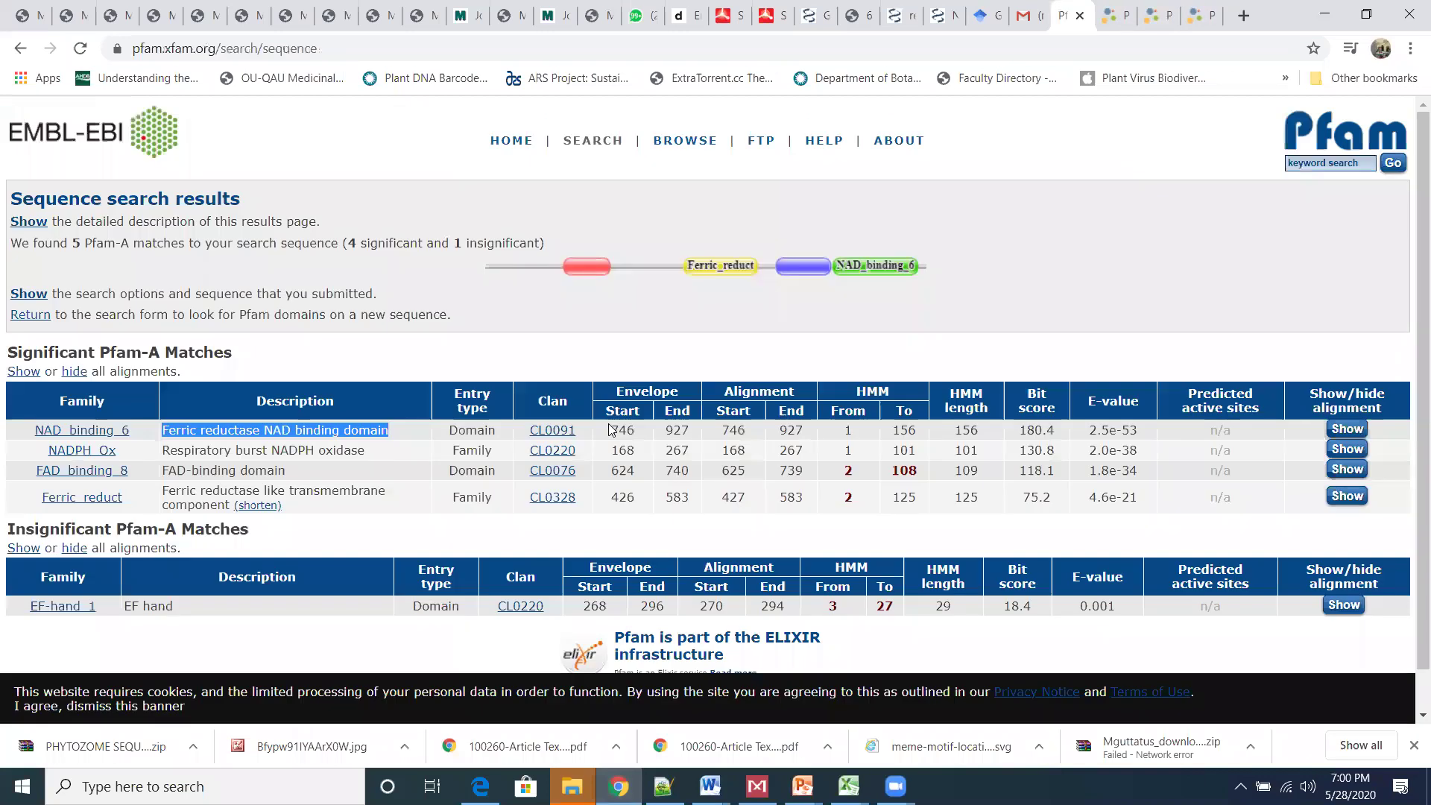
double_click(652, 434)
left_click(694, 431, "shift")
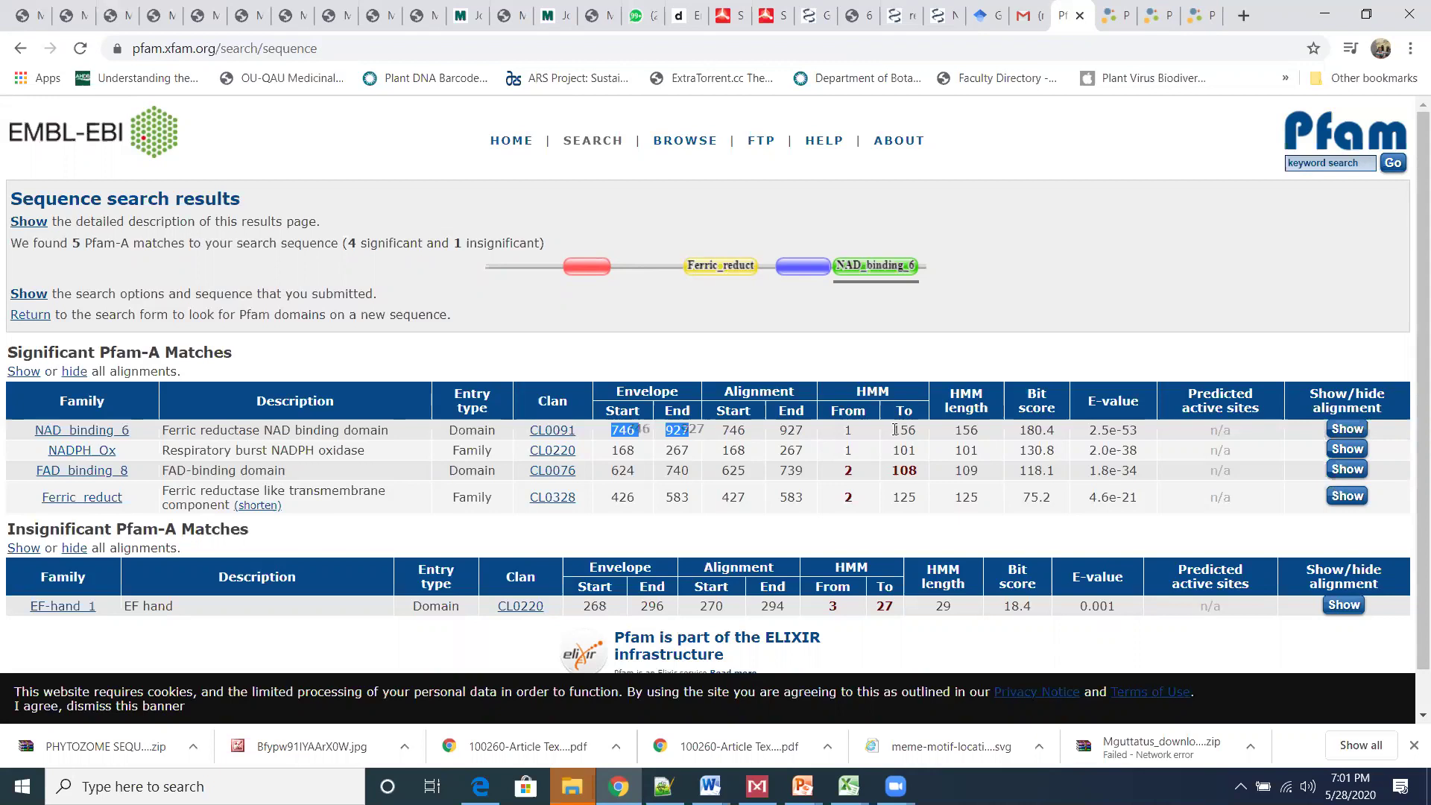
left_click_drag(922, 430, 894, 430)
left_click_drag(611, 433, 698, 431)
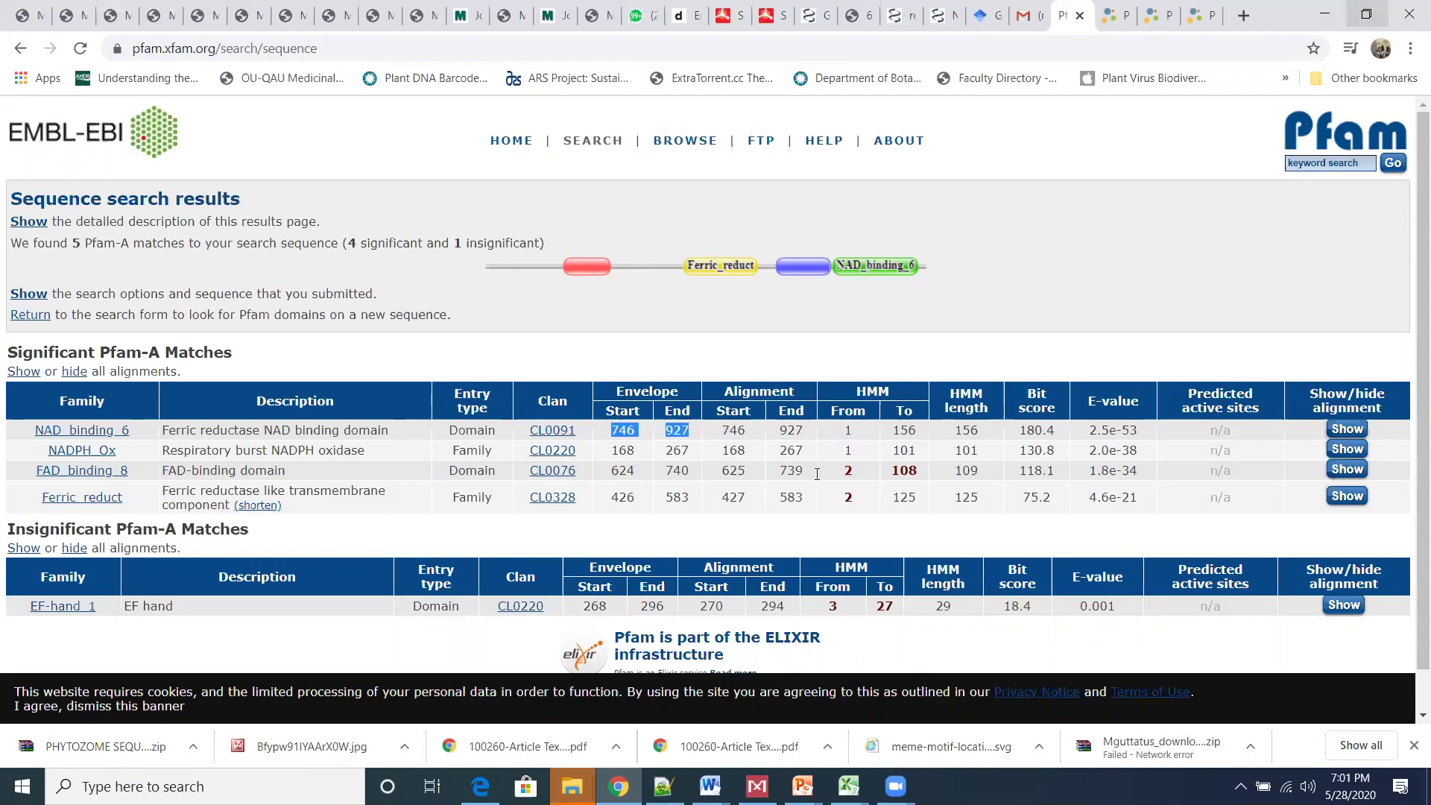
- Return to the Word article and set the probe consensus sequence length in the first methods sentence to 156 AA
left_click(1326, 15)
double_click(559, 486)
type("15")
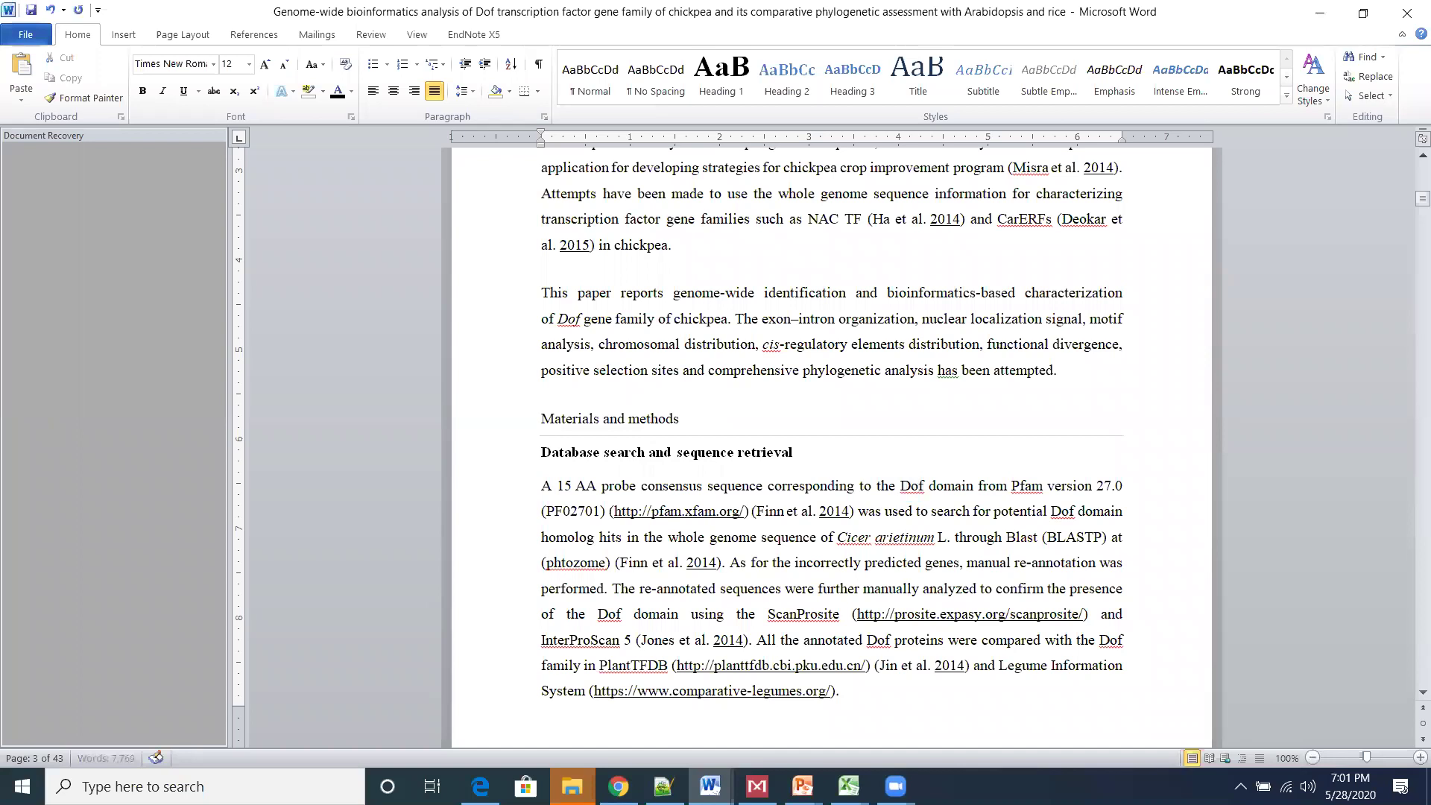
type("6")
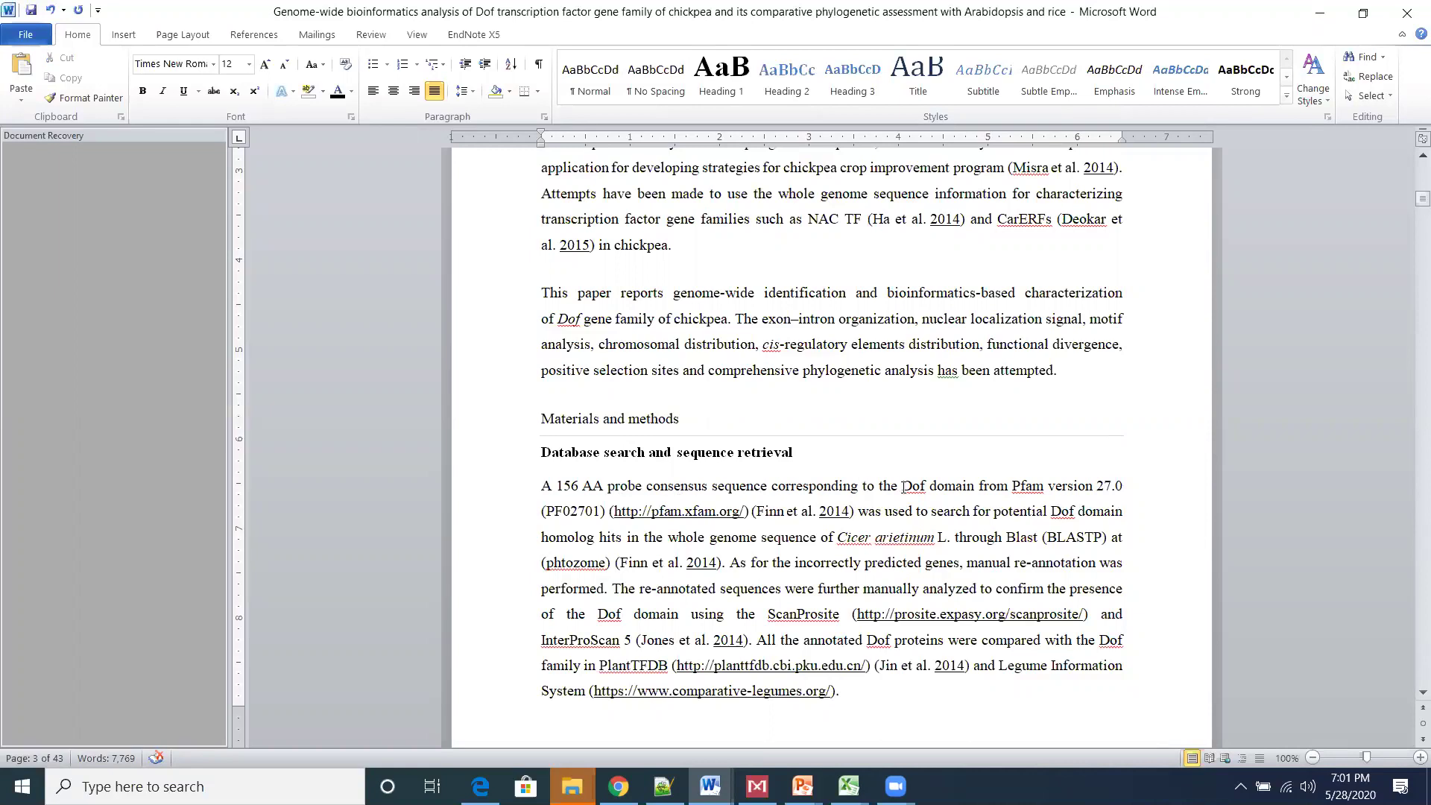
- Examine the domain name, the species name Cicer arietinum and the BLASTP database name in the sequence retrieval paragraph
left_click_drag(902, 486, 927, 489)
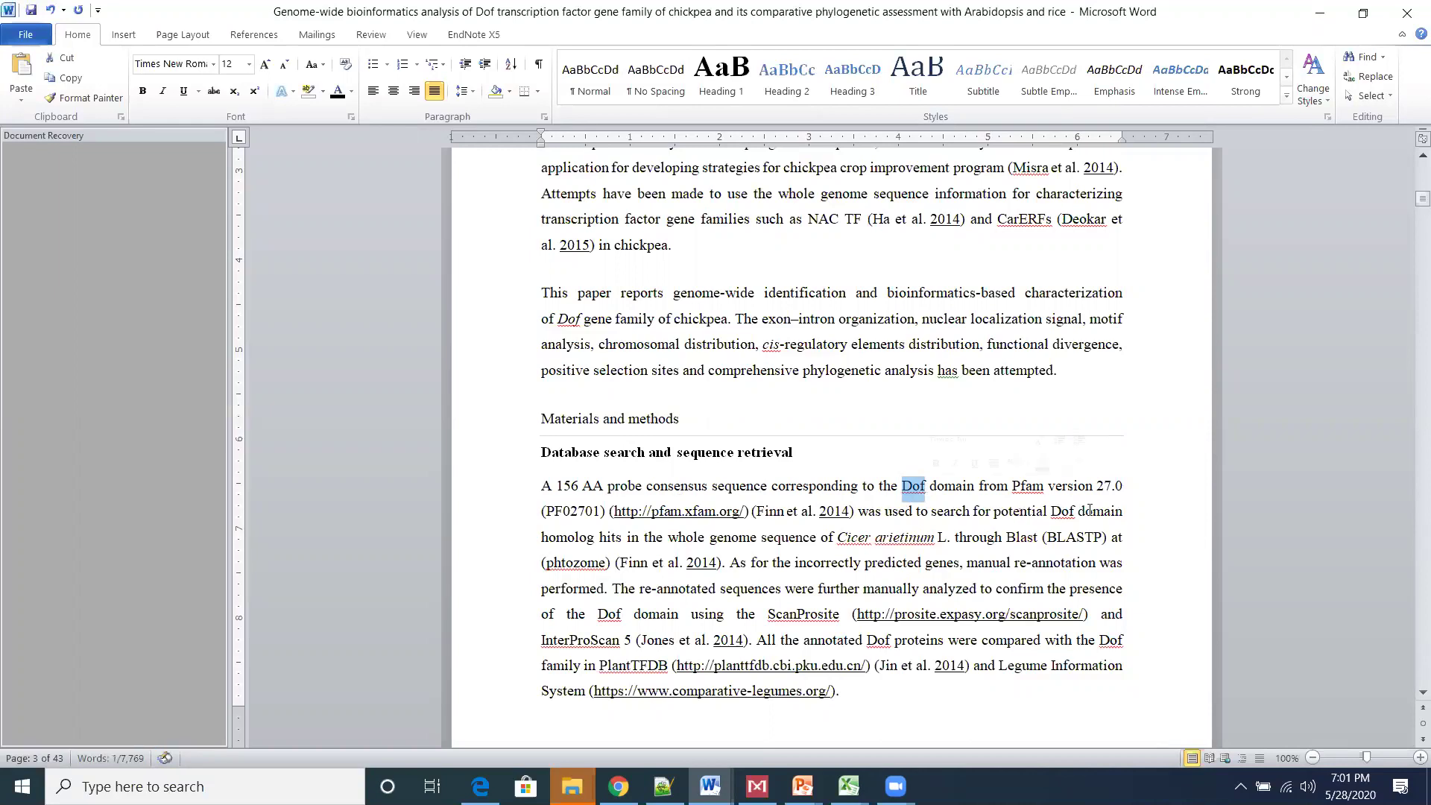
left_click(1052, 512)
left_click(1076, 511, "shift")
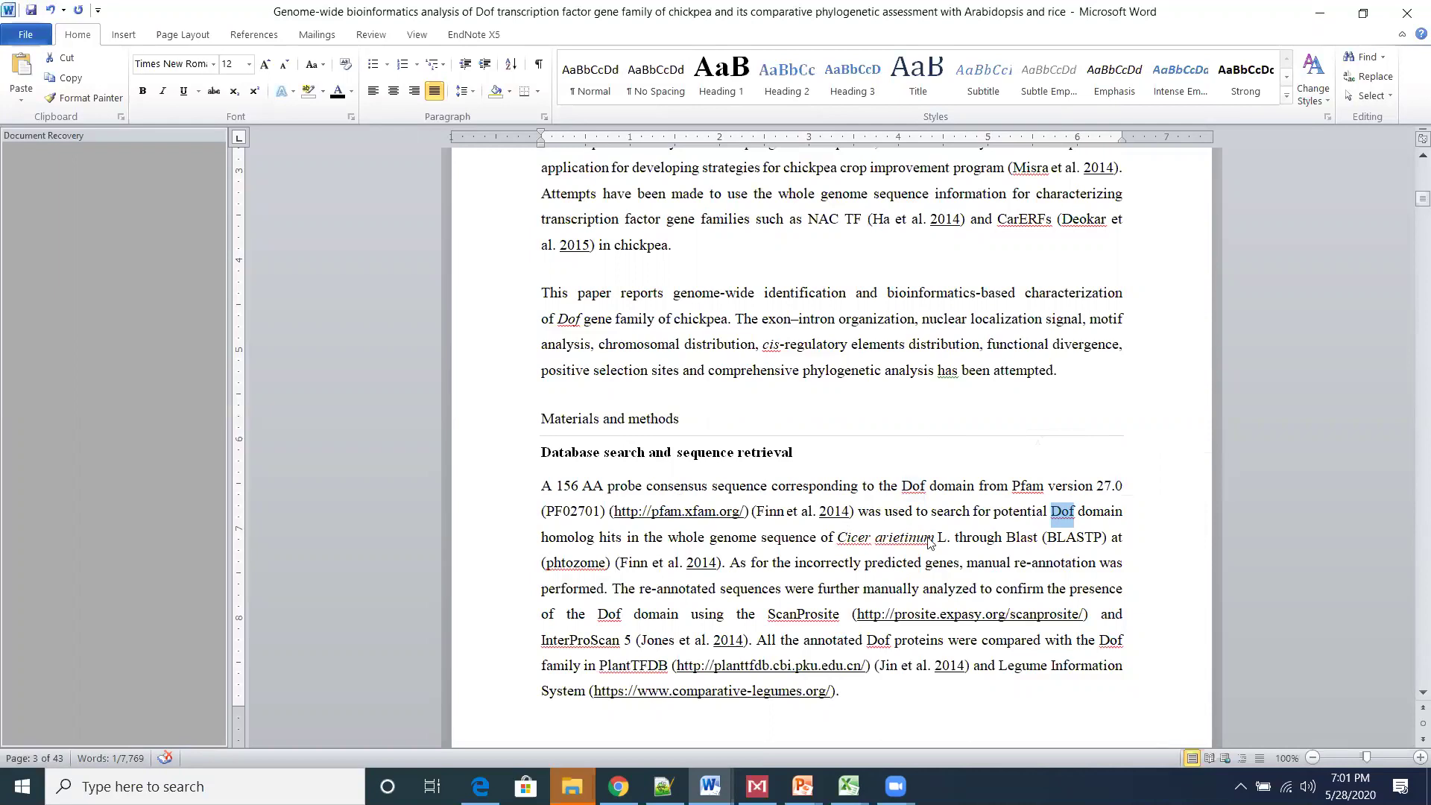
left_click_drag(838, 537, 936, 536)
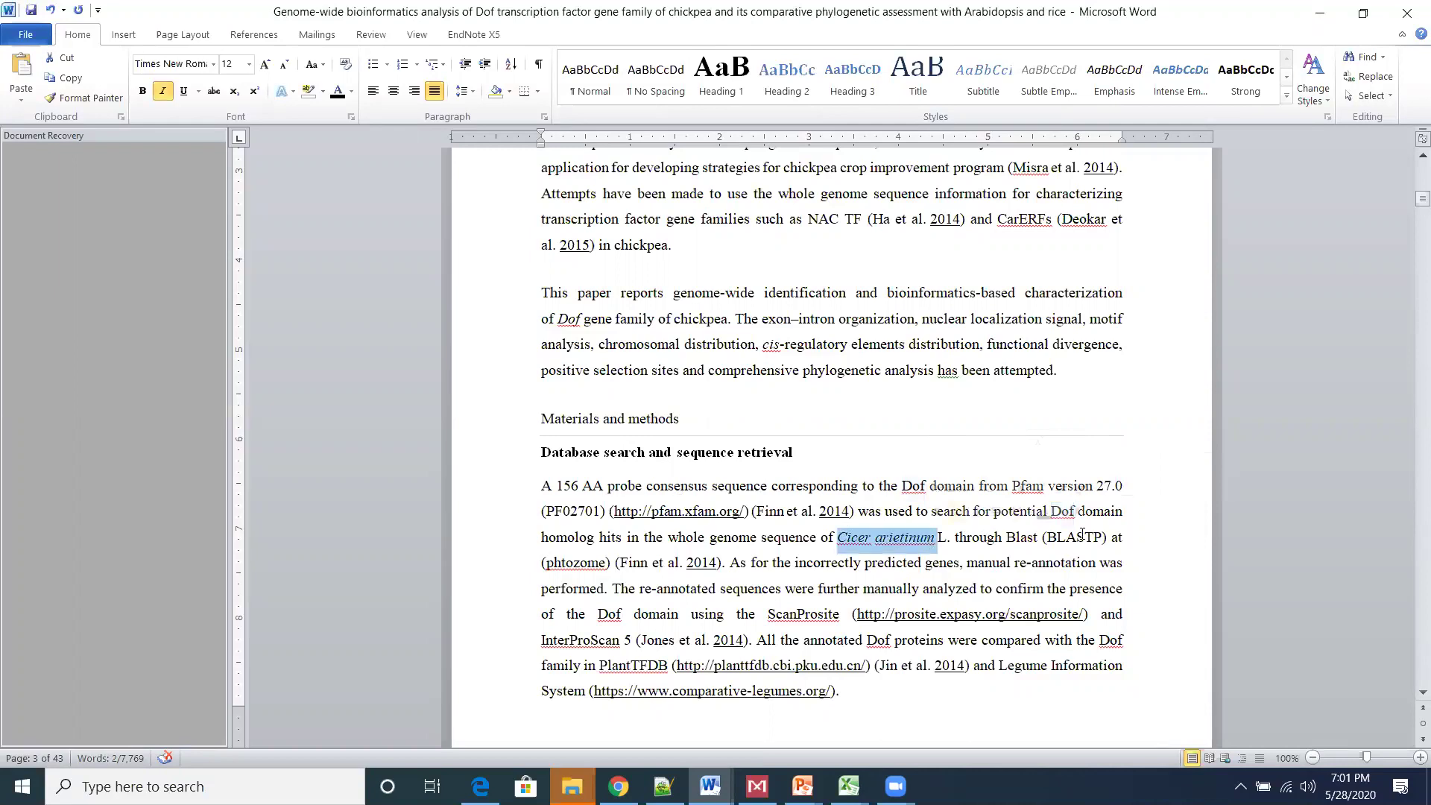
left_click_drag(544, 563, 597, 568)
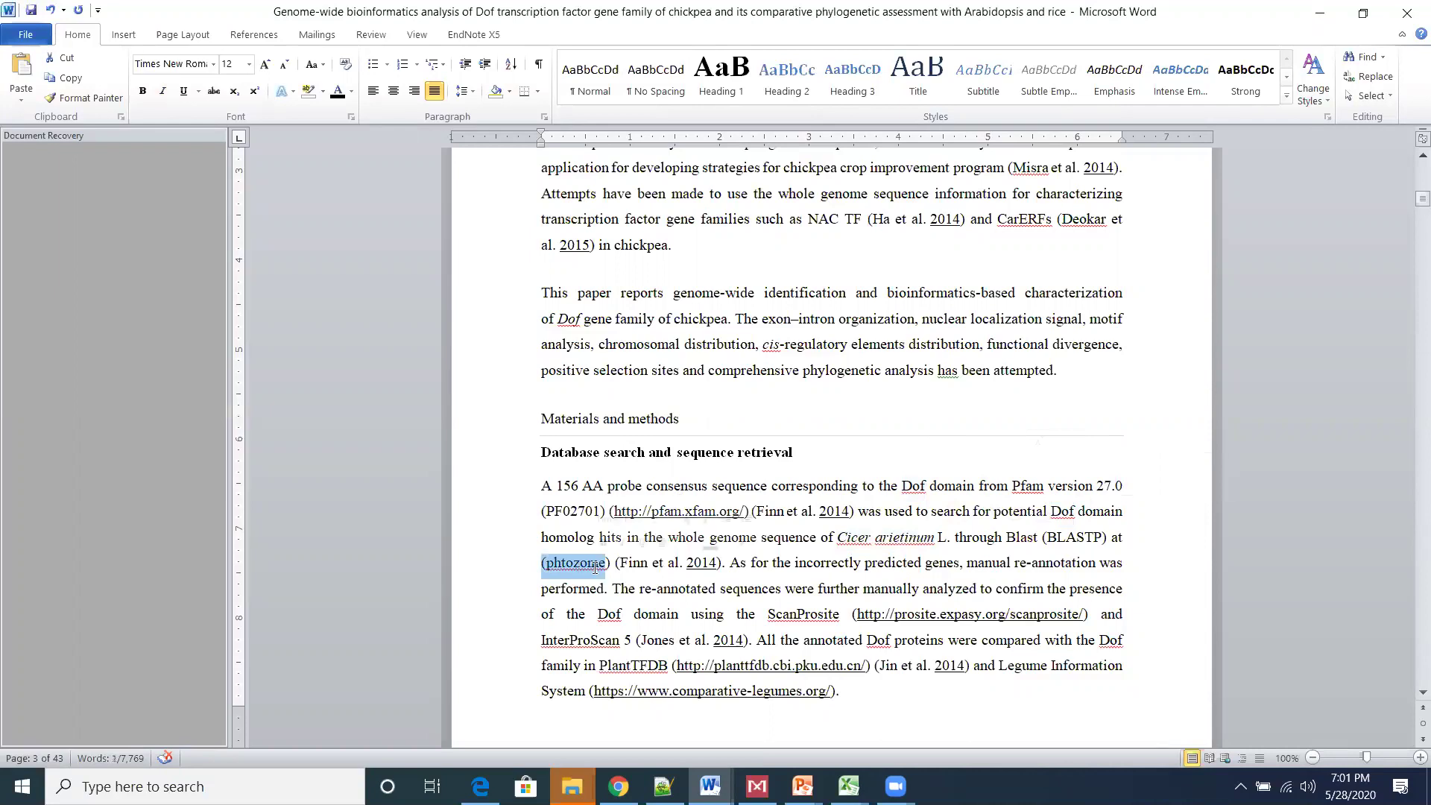
left_click(597, 567)
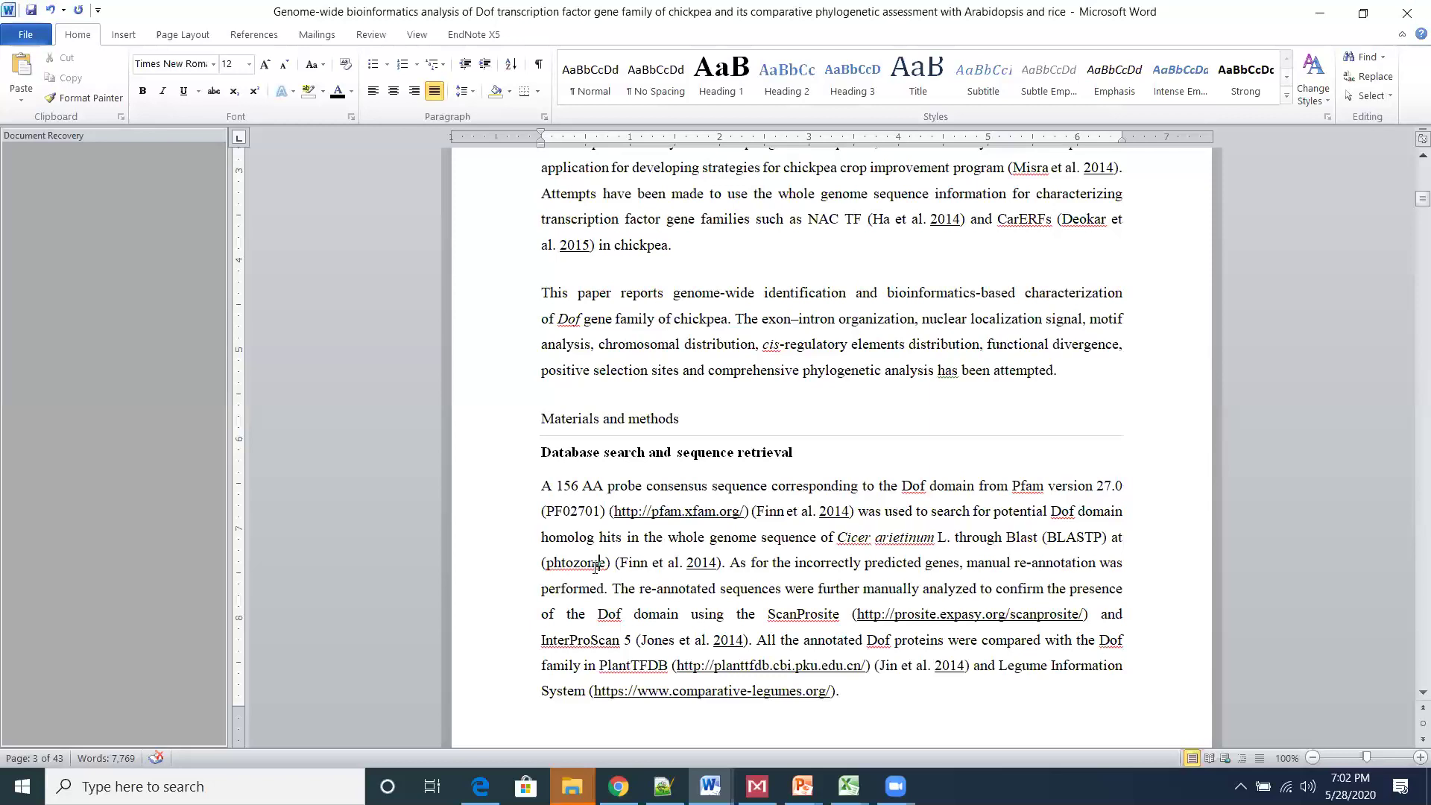
- Examine the sentences on manual re-annotation and on confirming the domain with ScanProsite, InterProScan, PlantTFDB and the Legume Information System
key("ctrl+Right")
key("ctrl+Right")
key("ctrl+Right")
key("ctrl+Right")
key("ctrl+Right")
key("ctrl+Right")
key("ctrl+Right")
key("ctrl+Right")
key("ctrl+Right")
left_click(757, 616, "shift")
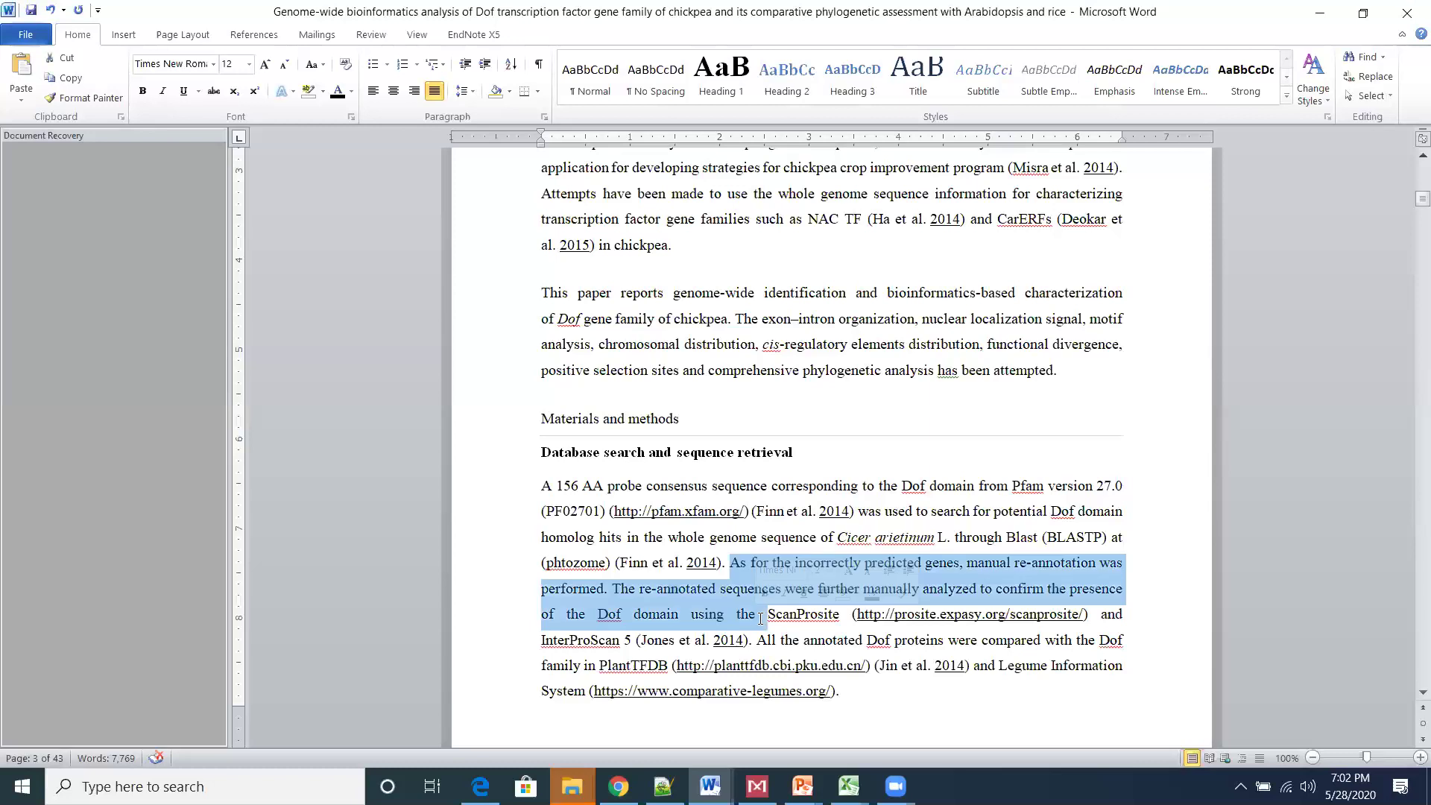
left_click(757, 616)
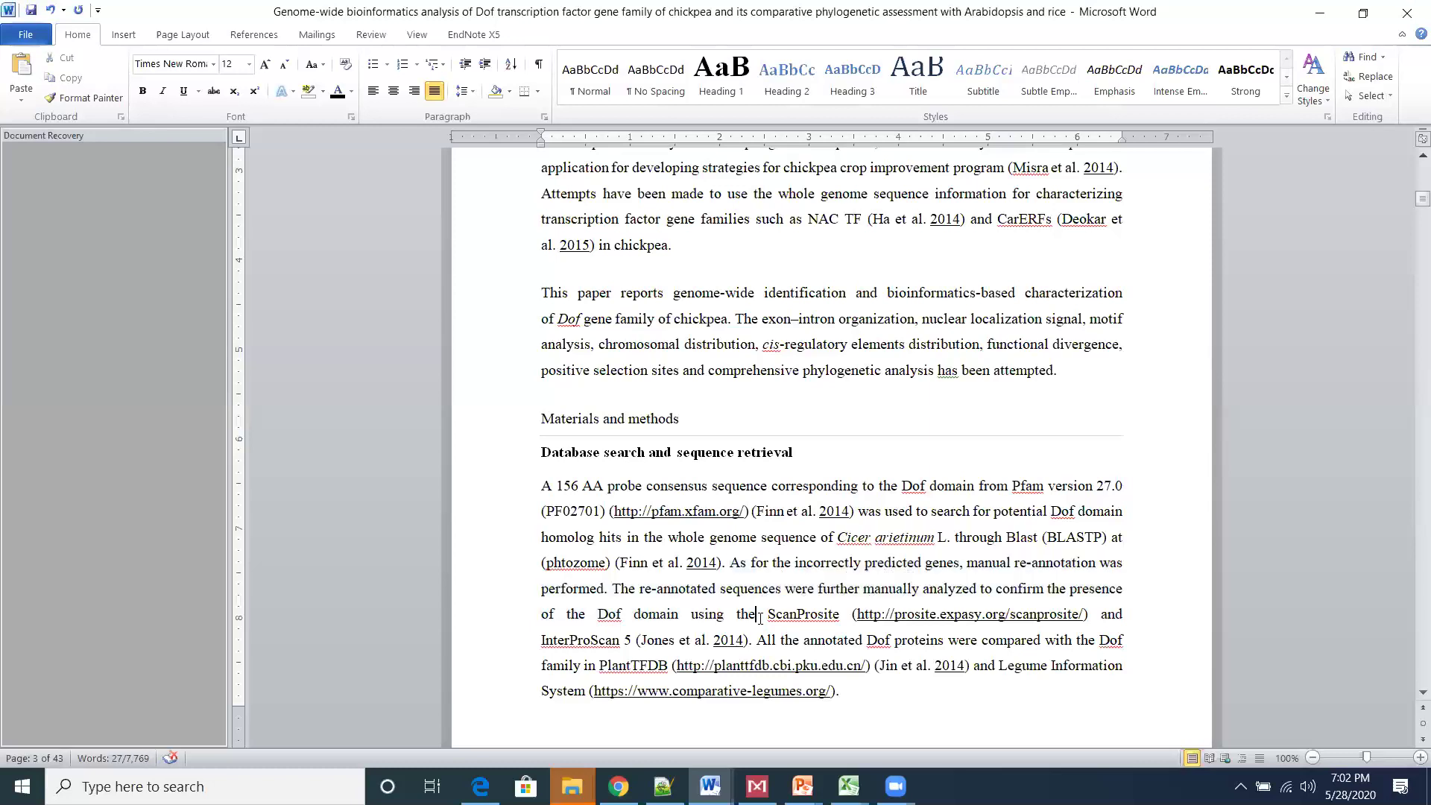
double_click(835, 618)
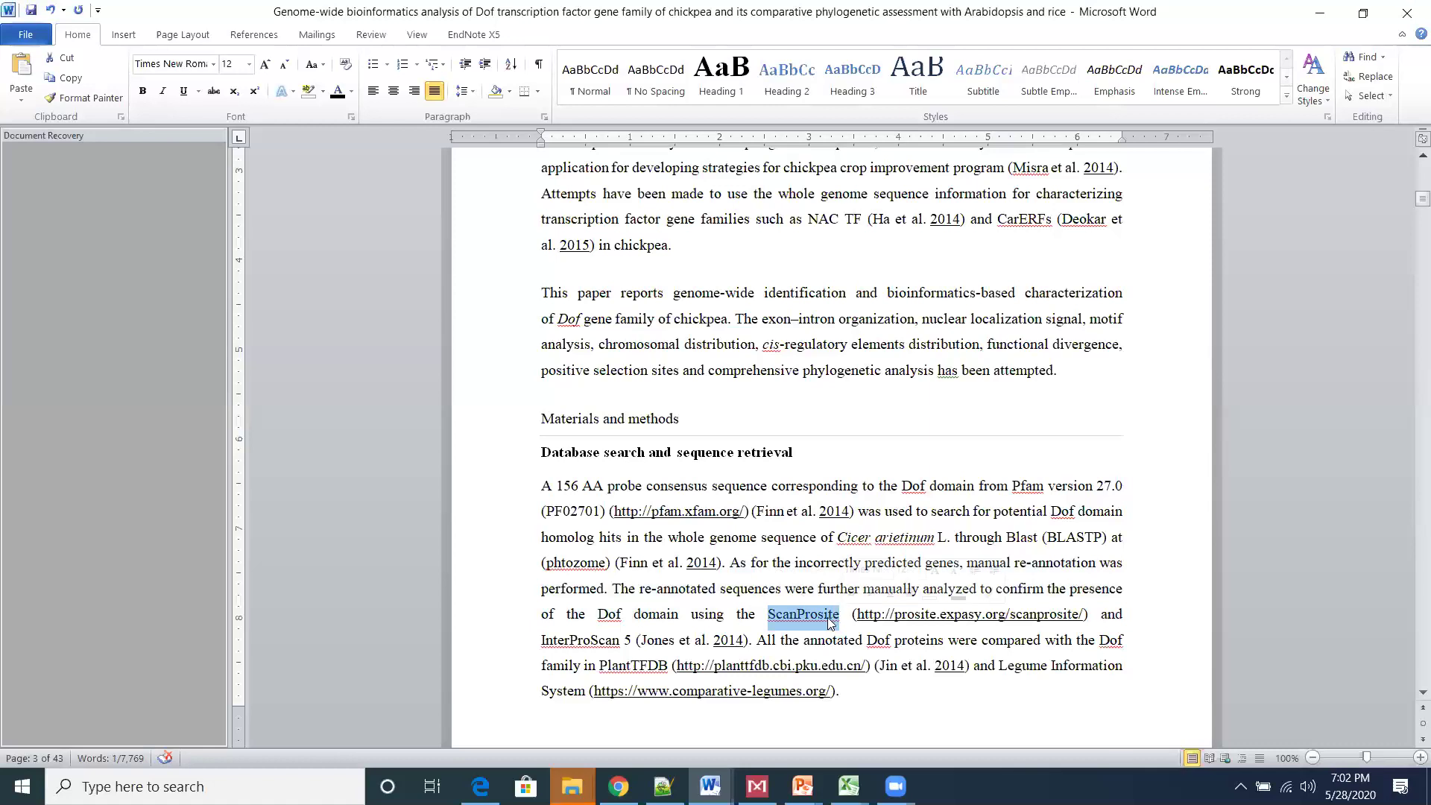
left_click(828, 619)
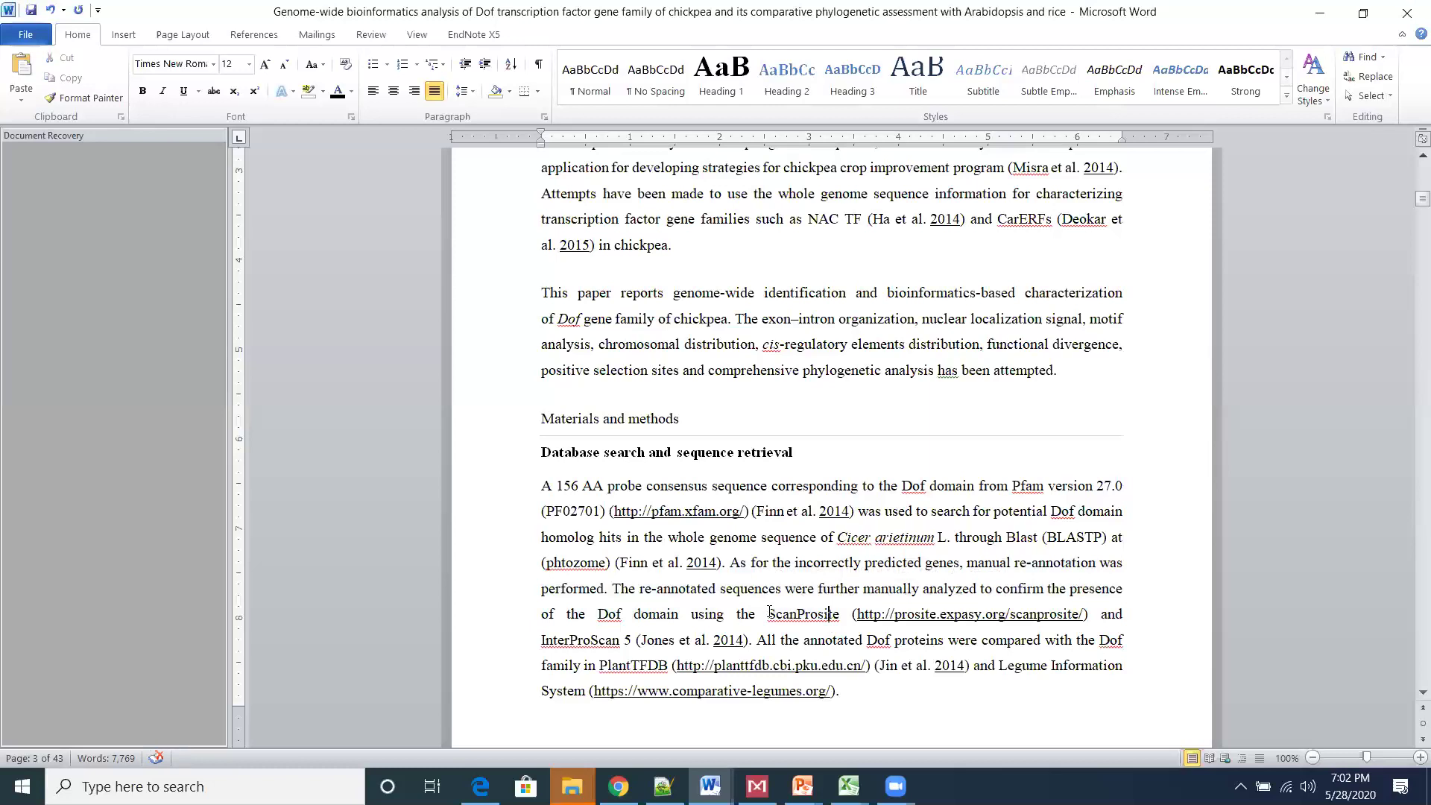
left_click_drag(769, 613, 846, 705)
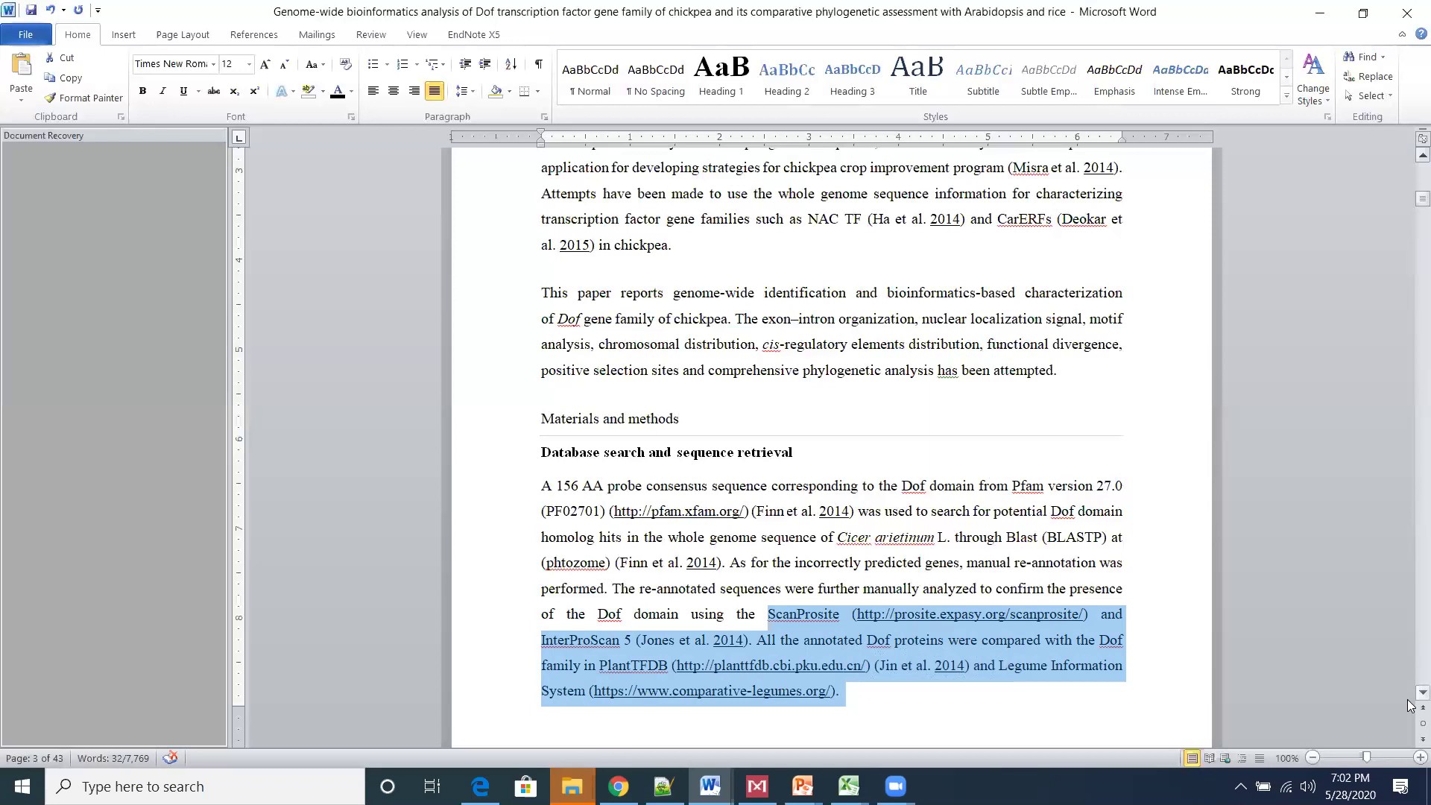
- Read through the methods sections on protein alignment, exon-intron organization and conserved motifs, and return to the article's title
scroll(1409, 706, "down", 3)
scroll(1409, 706, "down", 3)
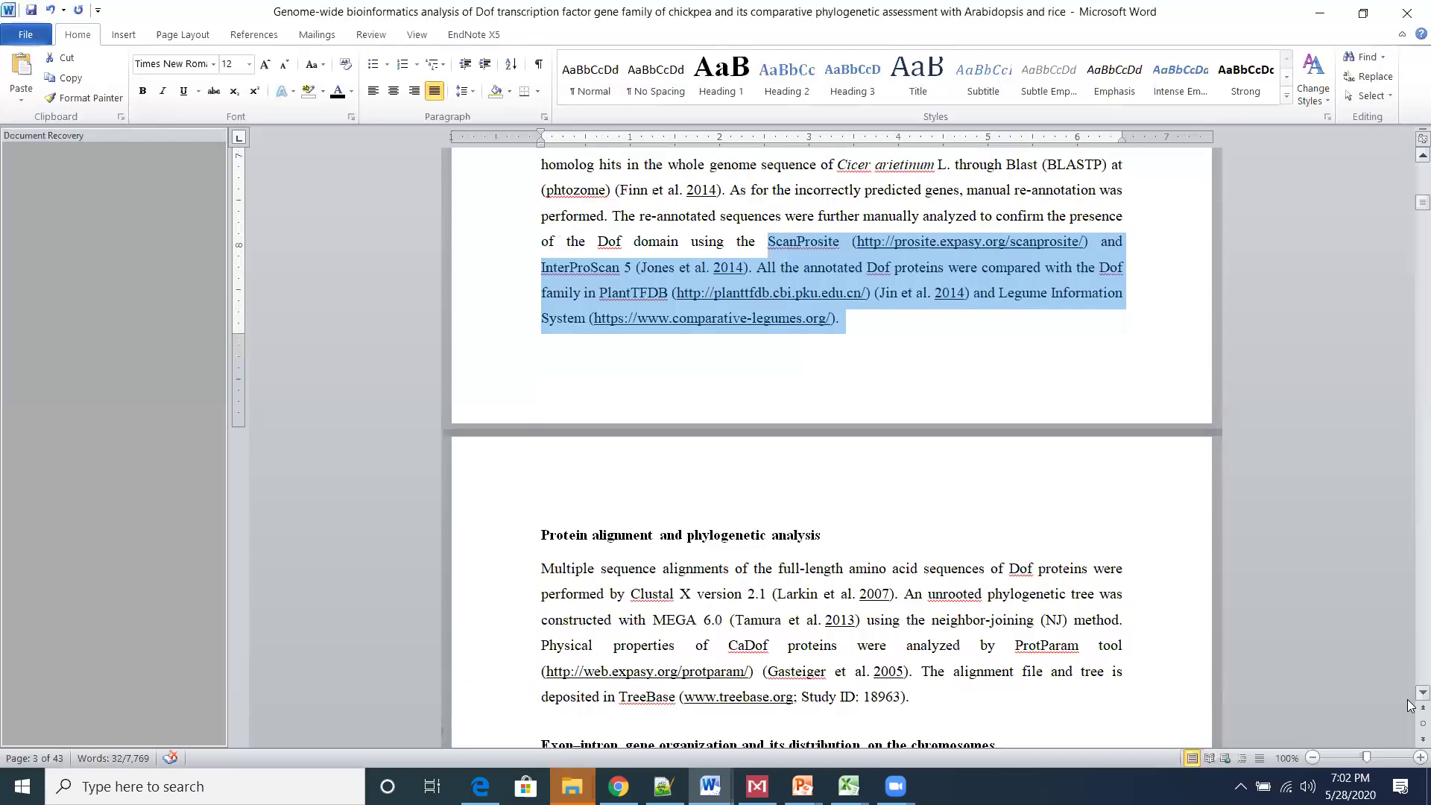
scroll(1409, 705, "down", 1)
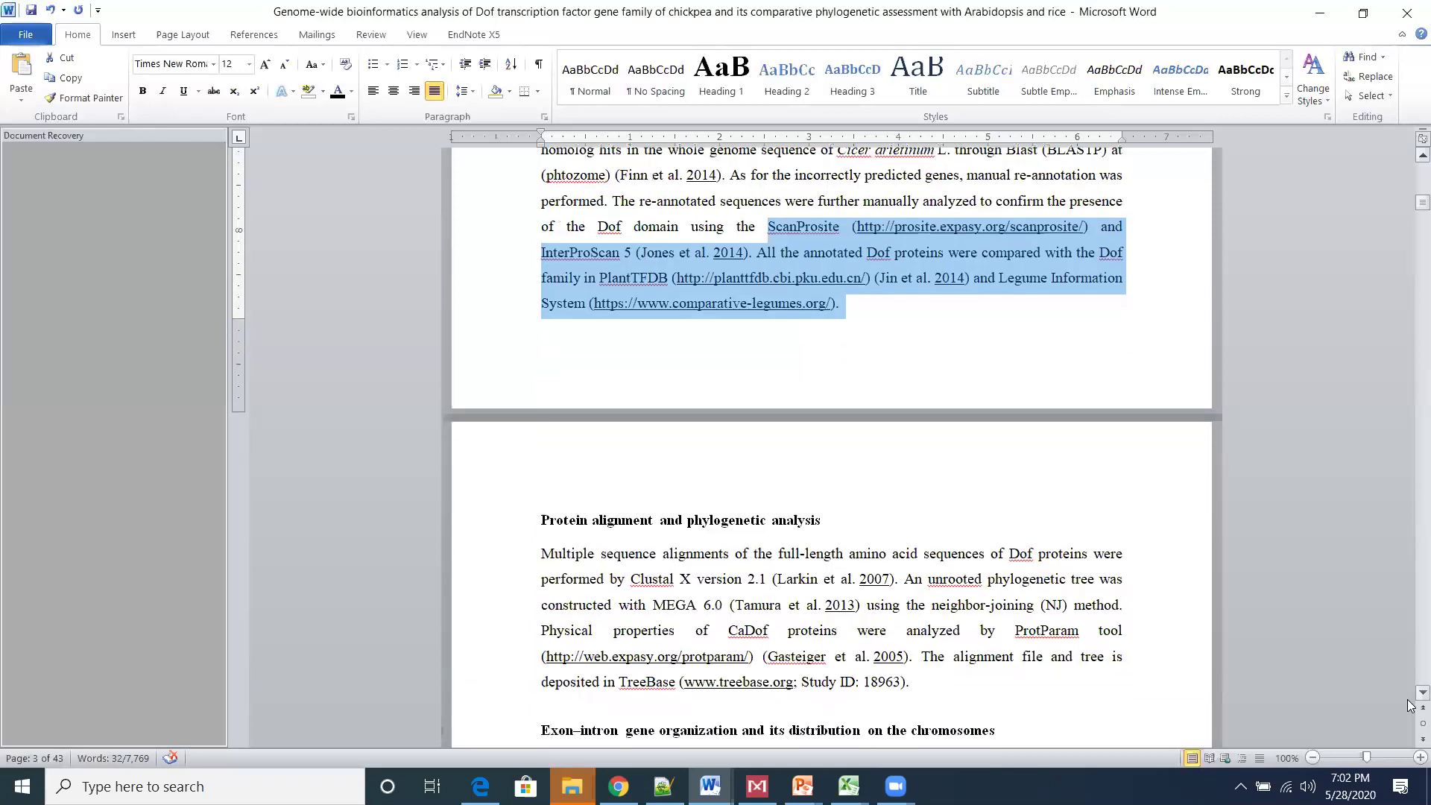
scroll(1409, 706, "down", 3)
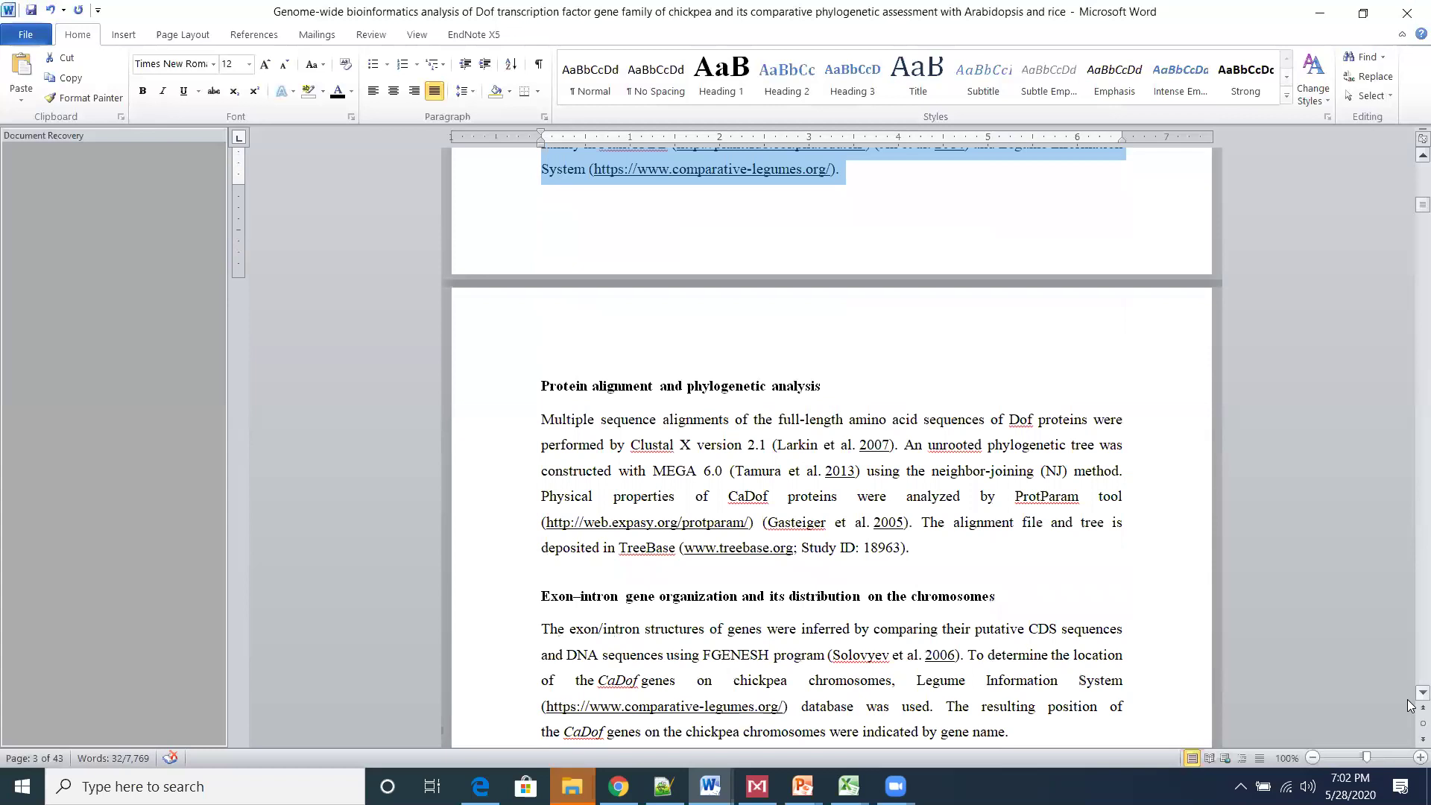
scroll(1409, 705, "down", 3)
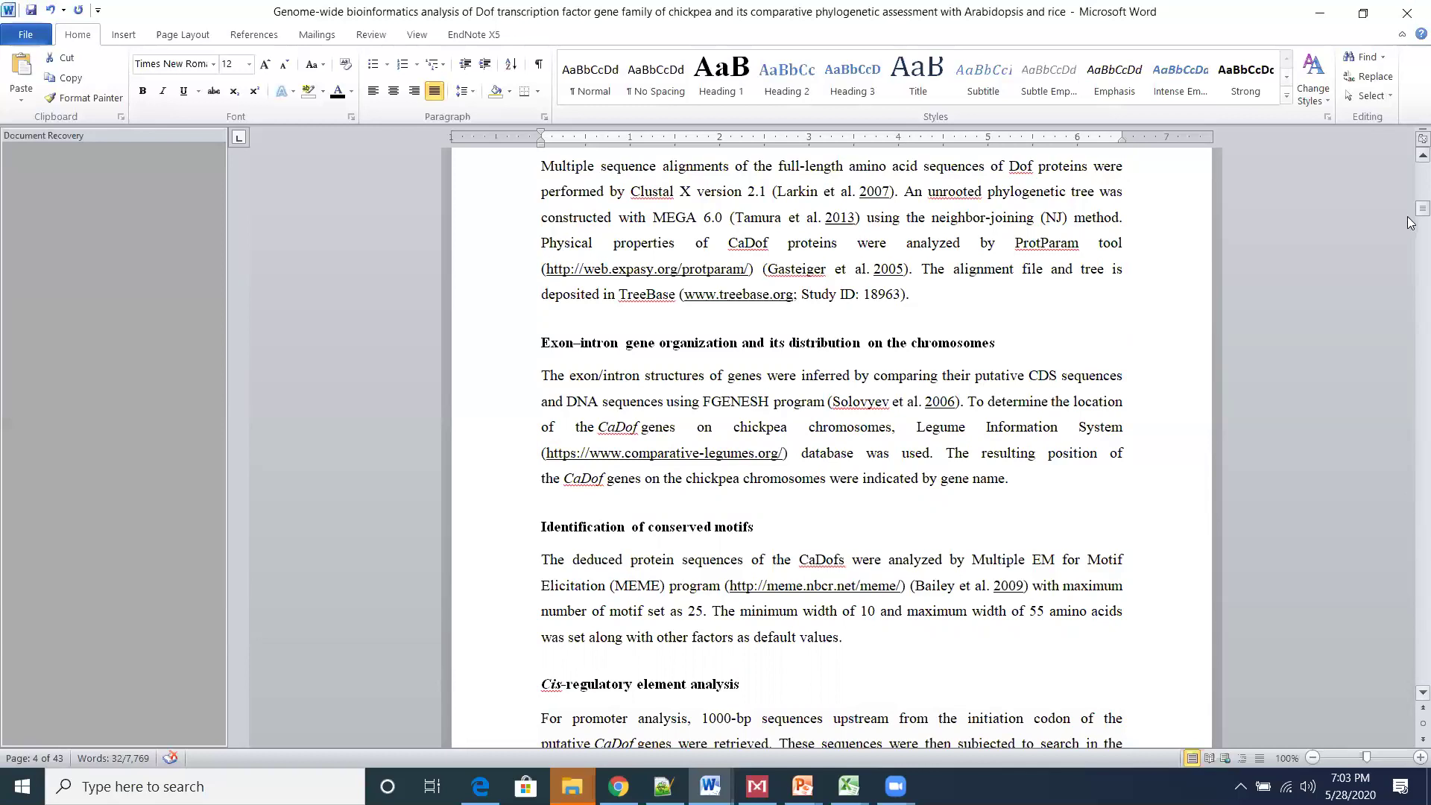
left_click_drag(1409, 212, 1410, 166)
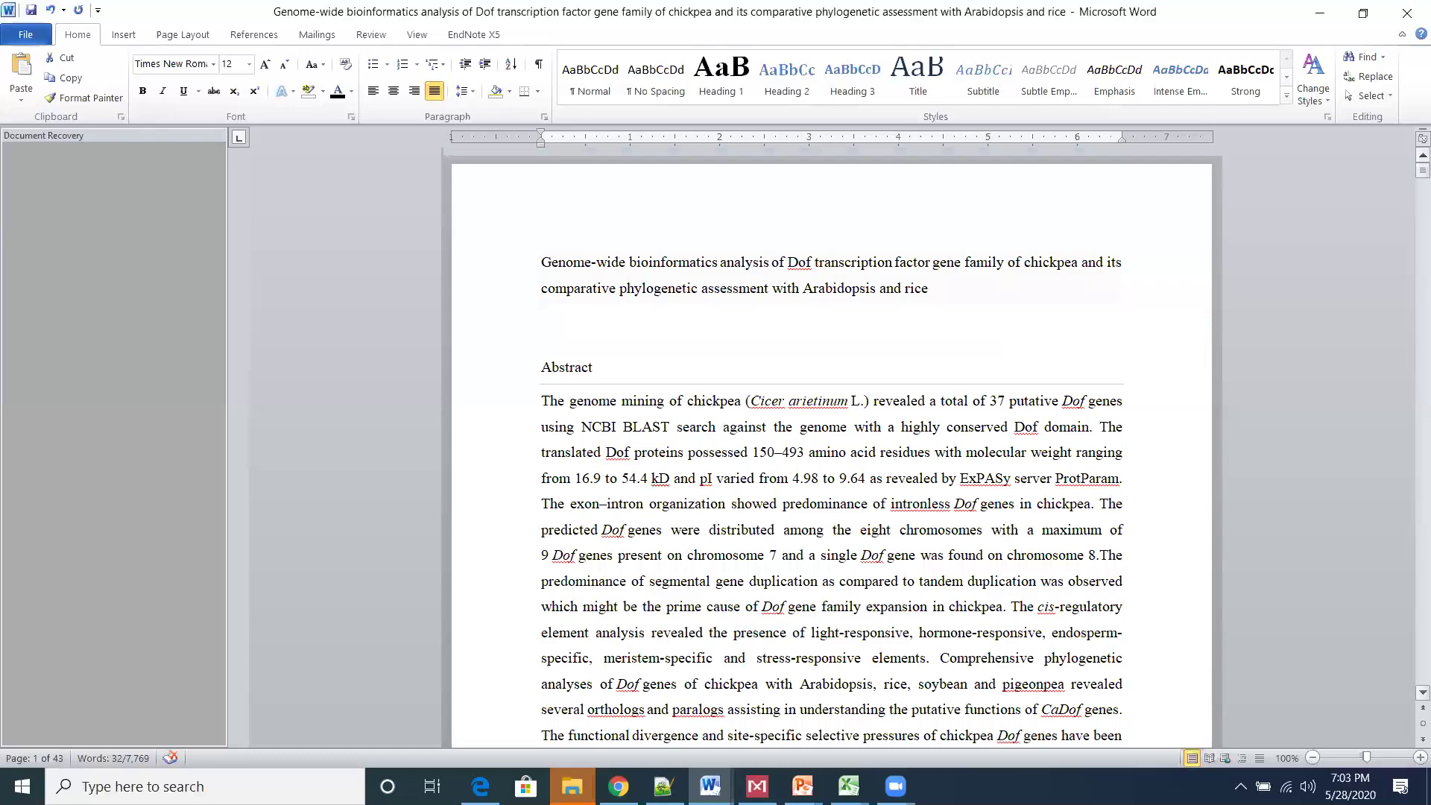
- Switch back to the Pfam results in Chrome and examine the descriptions of the significant domain matches
key("alt+Tab")
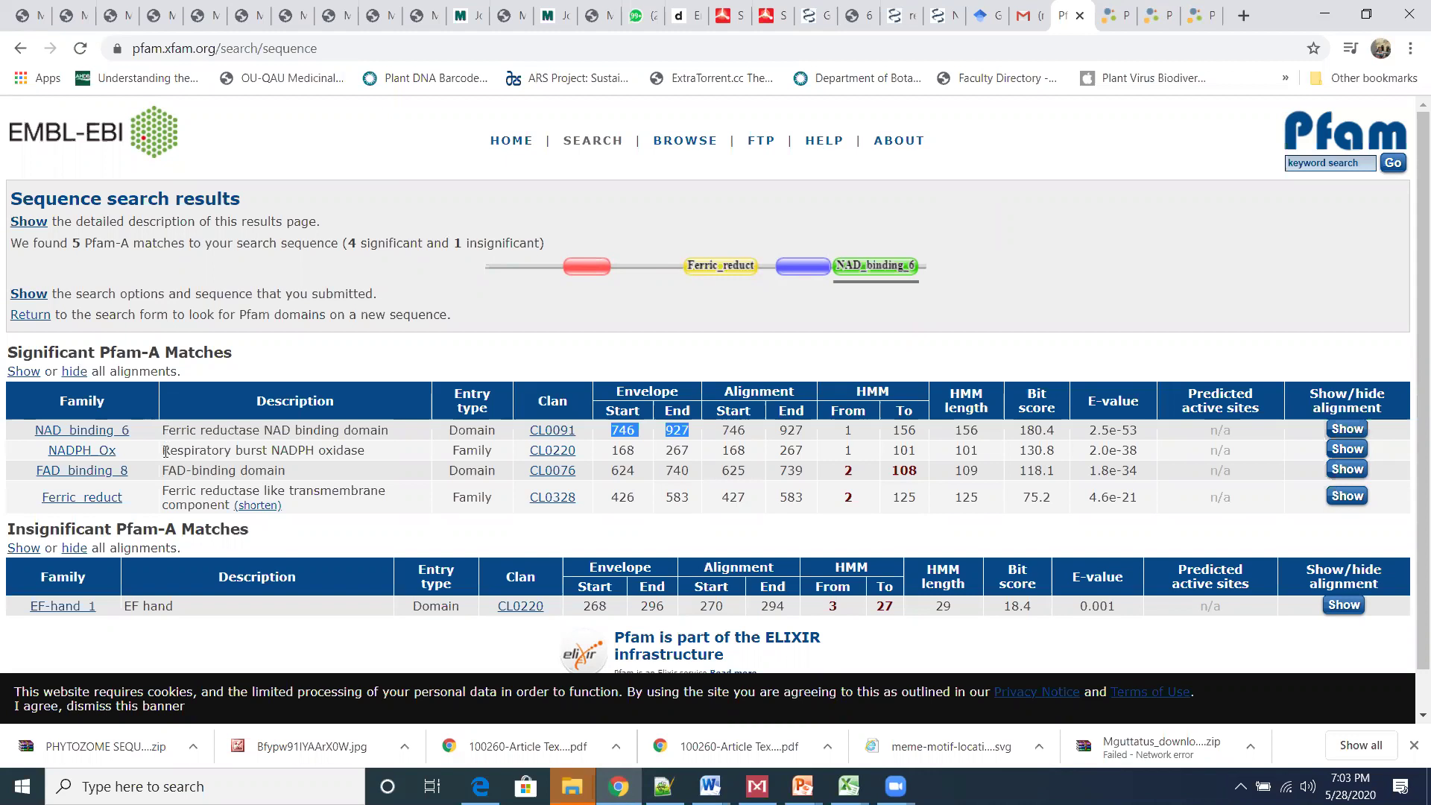
left_click_drag(168, 431, 184, 454)
left_click_drag(403, 470, 403, 470)
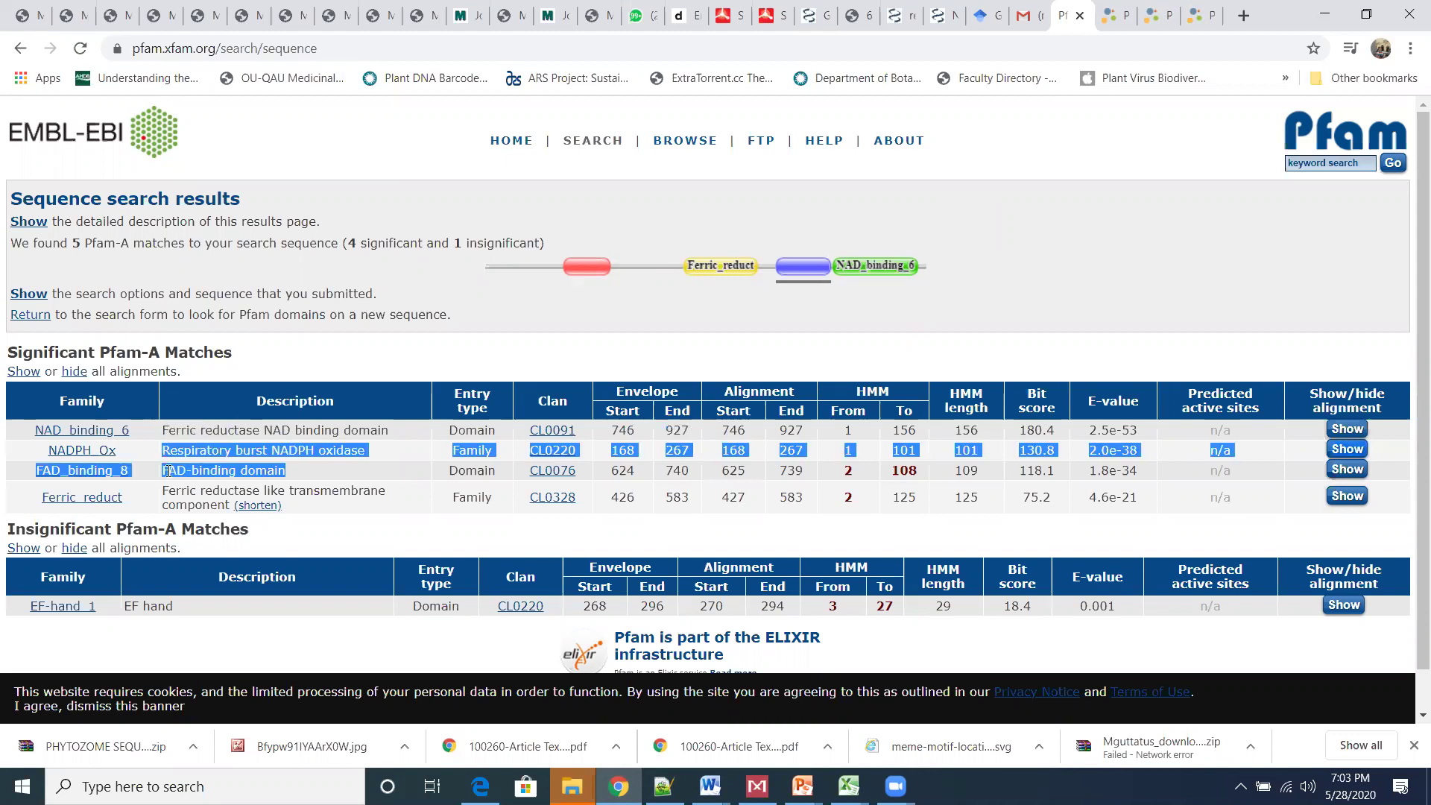
left_click(169, 492)
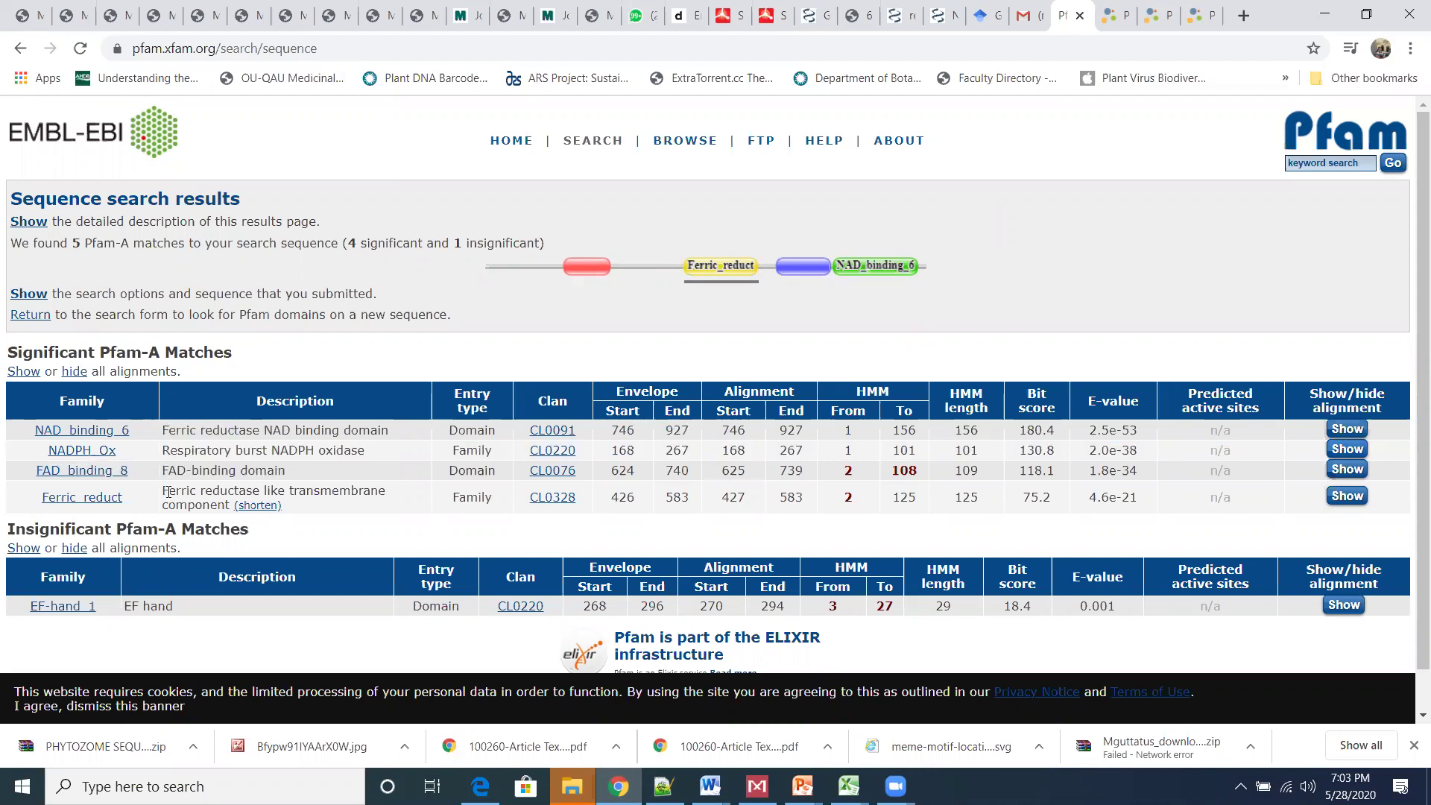